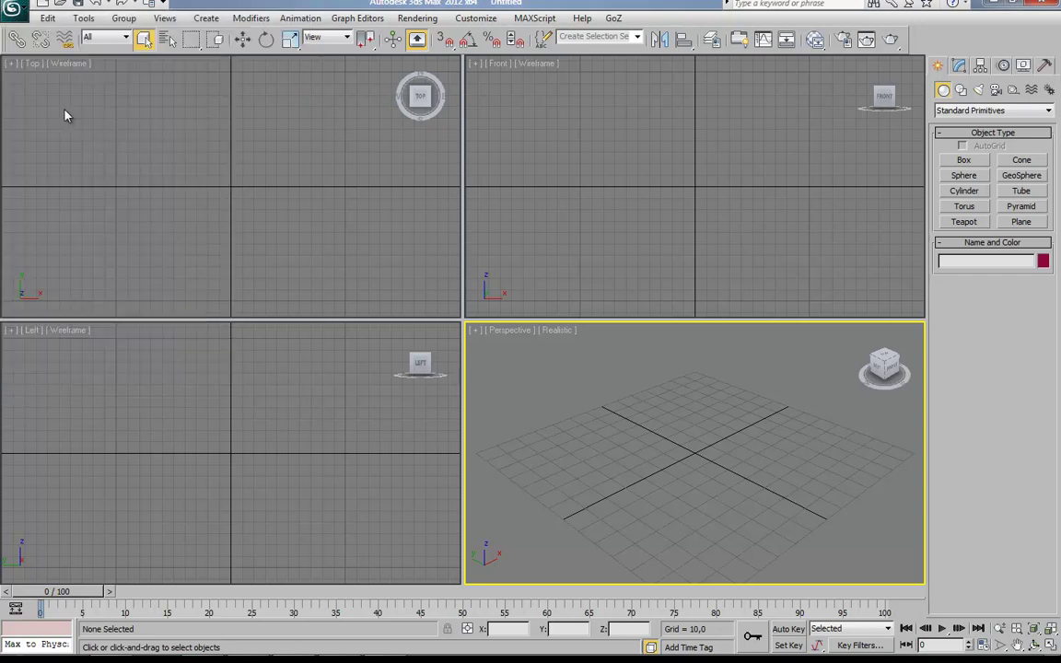
Open the skull sword scene, select the Plane003 wing piece and switch to a front view.
double_click(52, 111)
middle_click_drag(552, 358, 586, 388)
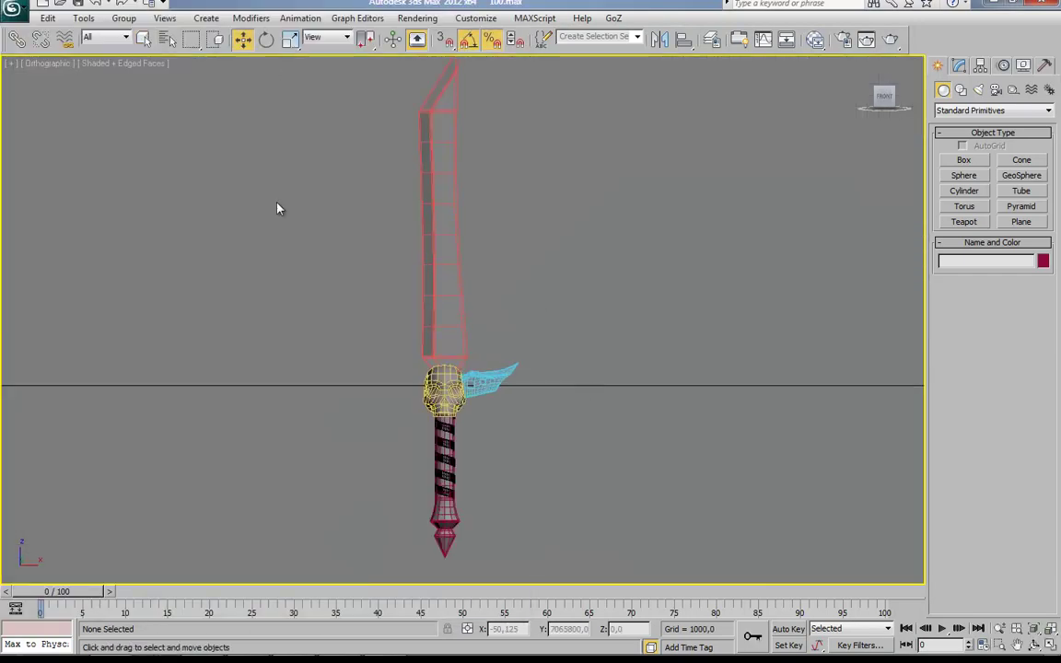
scroll(474, 403, "up", 5)
left_click(497, 276)
scroll(540, 327, "down", 6)
scroll(540, 327, "up", 4)
left_click(52, 64)
left_click(92, 182)
scroll(243, 158, "up", 4)
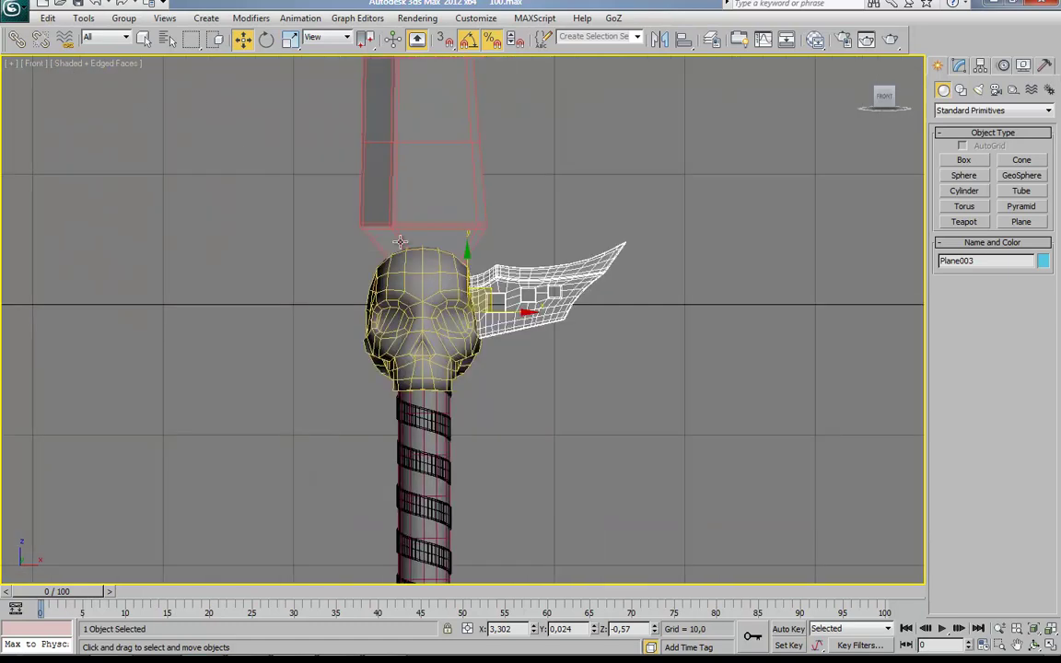
Isolate Plane003 and toggle its top edit layer and smoothing to compare the cage.
key("alt+q")
middle_click_drag(621, 366, 935, 185, "alt")
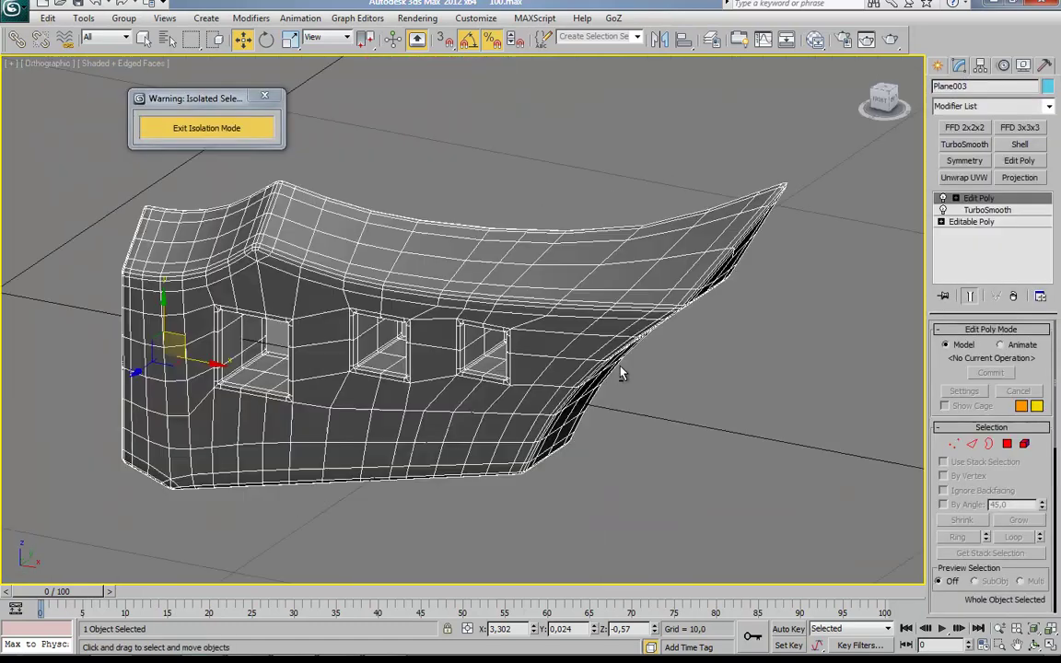
left_click(943, 198)
left_click(943, 198)
left_click(944, 210)
left_click(943, 210)
Clone Plane003, hide the copy, and collapse the original's modifier stack.
key("ctrl+v")
left_click(485, 383)
key("ctrl+d")
left_click(652, 342)
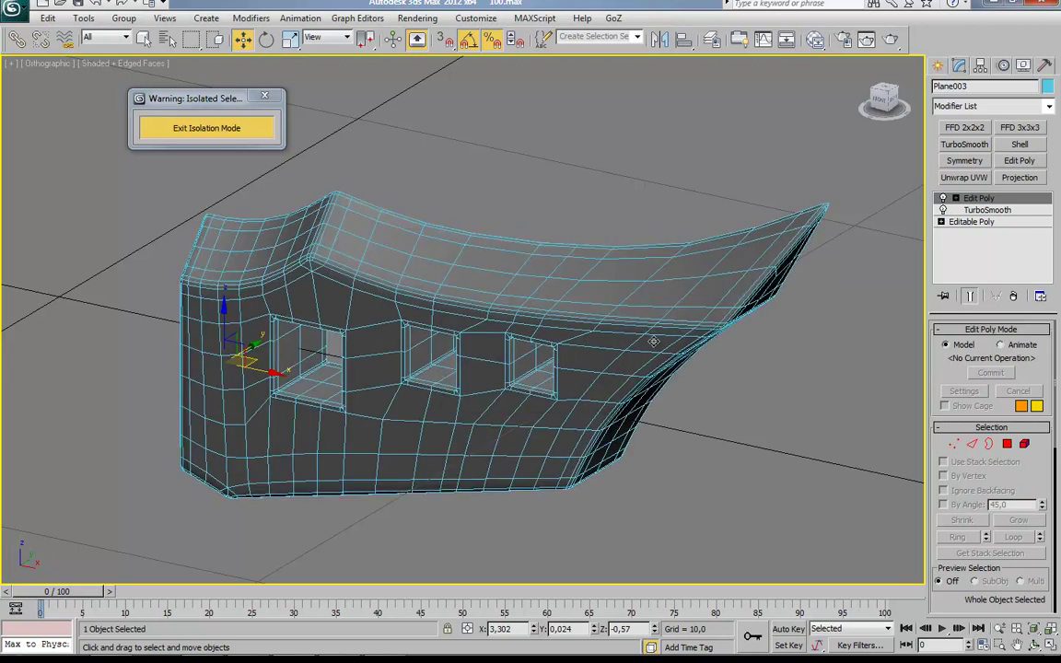
right_click(371, 227)
left_click(426, 197)
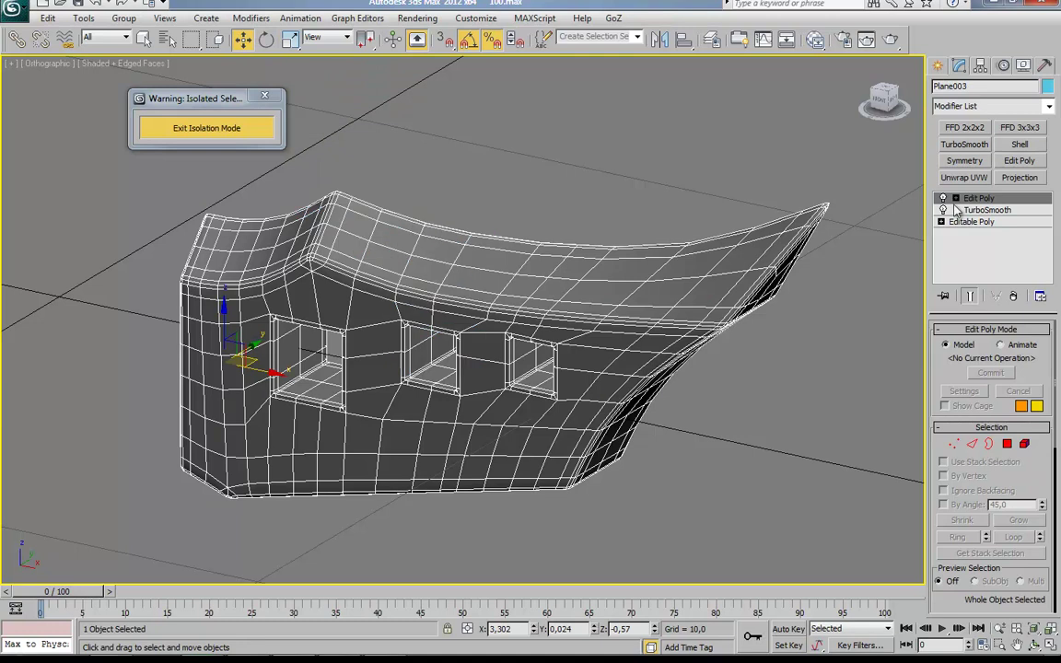
right_click(985, 200)
left_click(880, 329)
Confirm the collapse and select edges on the wing's underside near the spike.
key("2")
left_click(403, 184)
scroll(346, 293, "up", 4)
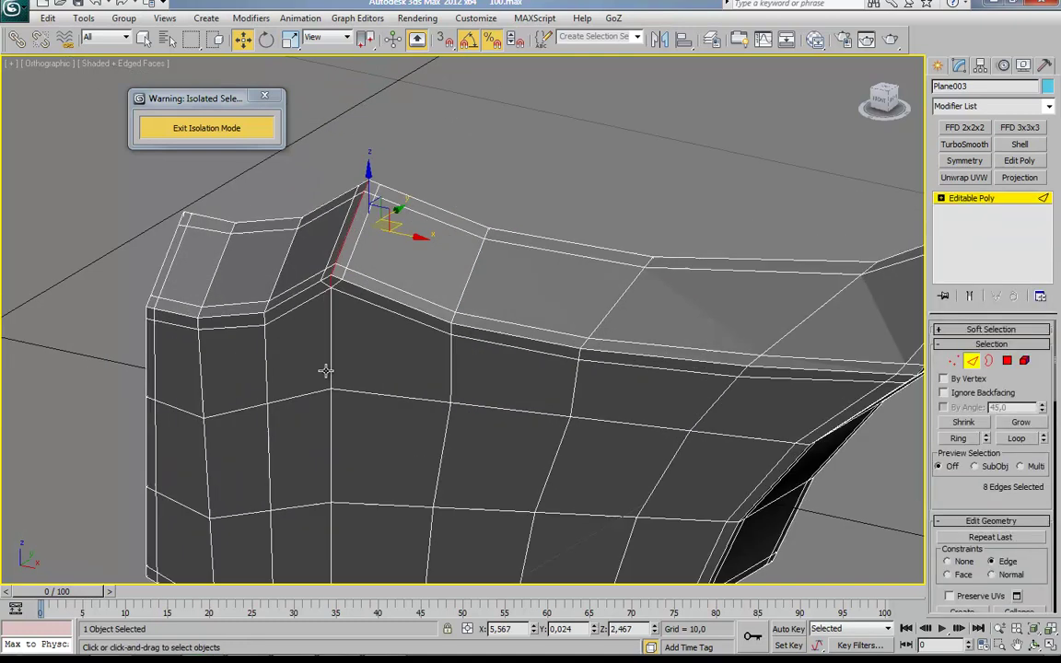
left_click(402, 232)
middle_click_drag(402, 232, 421, 304, "alt")
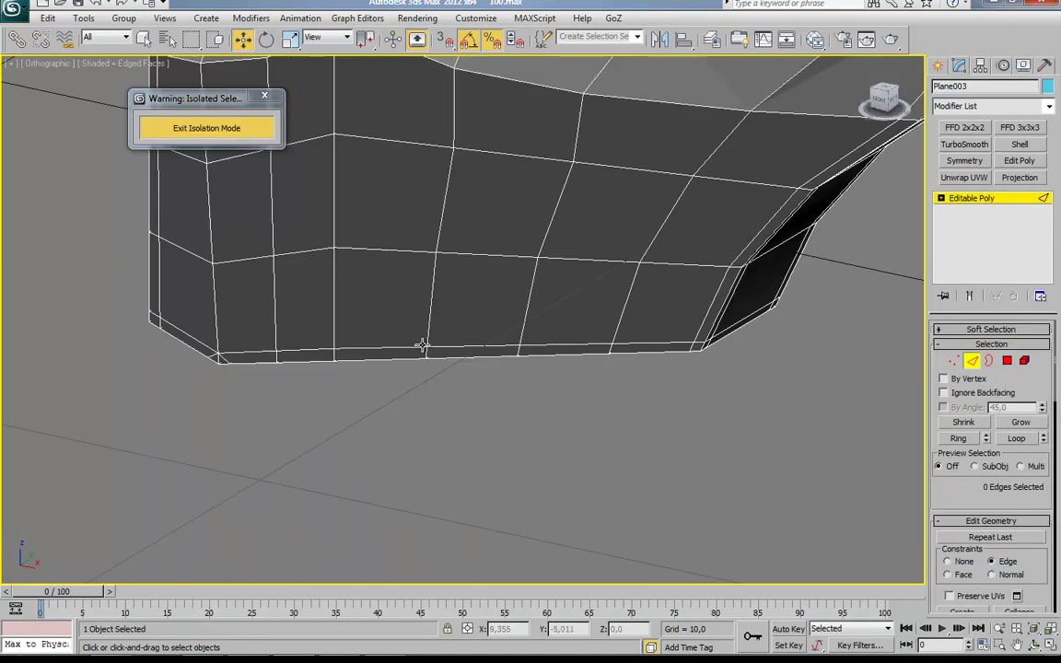
middle_click_drag(197, 342, 422, 311, "alt")
scroll(422, 310, "up", 3)
left_click(433, 341)
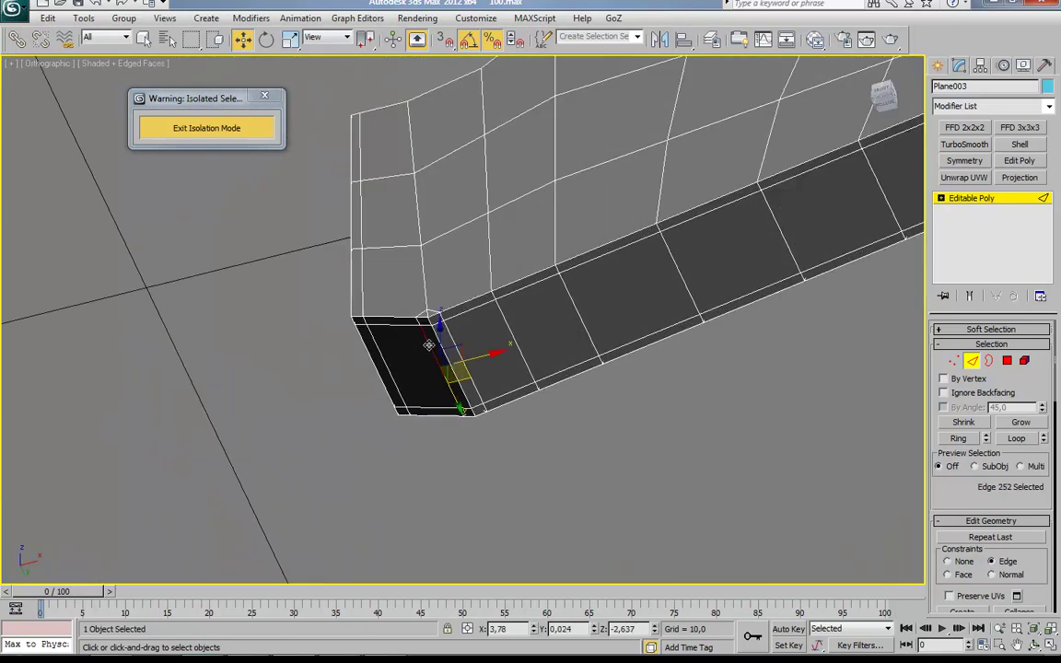
left_click(420, 363)
scroll(420, 363, "down", 3)
scroll(535, 365, "up", 5)
scroll(535, 364, "down", 4)
left_click(544, 310)
Select and move edges on the wing piece to simplify its low-poly shape.
mouse_move(585, 452)
middle_mouse_down("alt")
mouse_move(545, 310)
mouse_move(515, 332)
mouse_move(555, 346)
mouse_move(623, 472)
mouse_move(559, 348)
mouse_move(657, 423)
middle_mouse_up("alt")
scroll(592, 368, "up", 5)
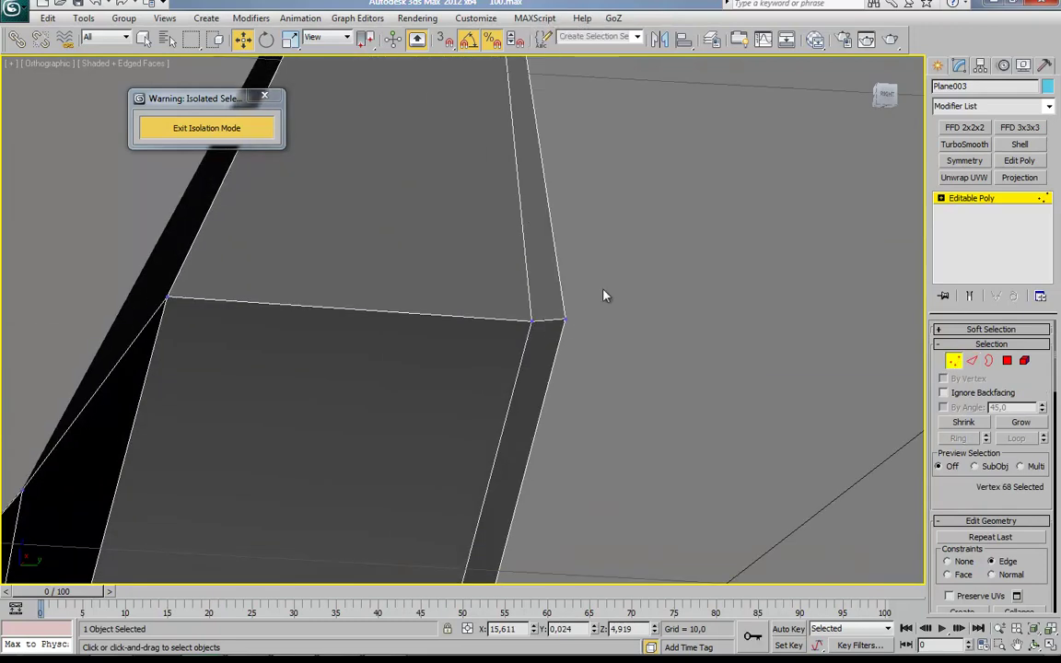
scroll(547, 372, "down", 4)
mouse_move(547, 372)
middle_mouse_down("alt")
mouse_move(685, 184)
mouse_move(483, 298)
mouse_move(553, 313)
middle_mouse_up("alt")
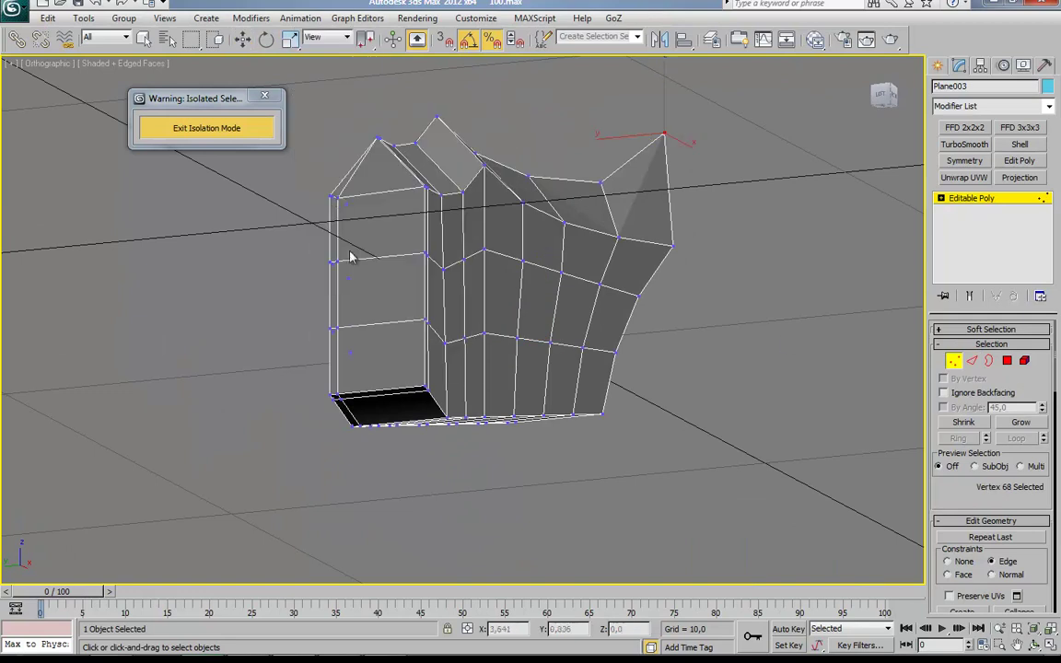
scroll(351, 257, "up", 4)
key("2")
left_click(322, 212)
key("w")
scroll(409, 326, "up", 3)
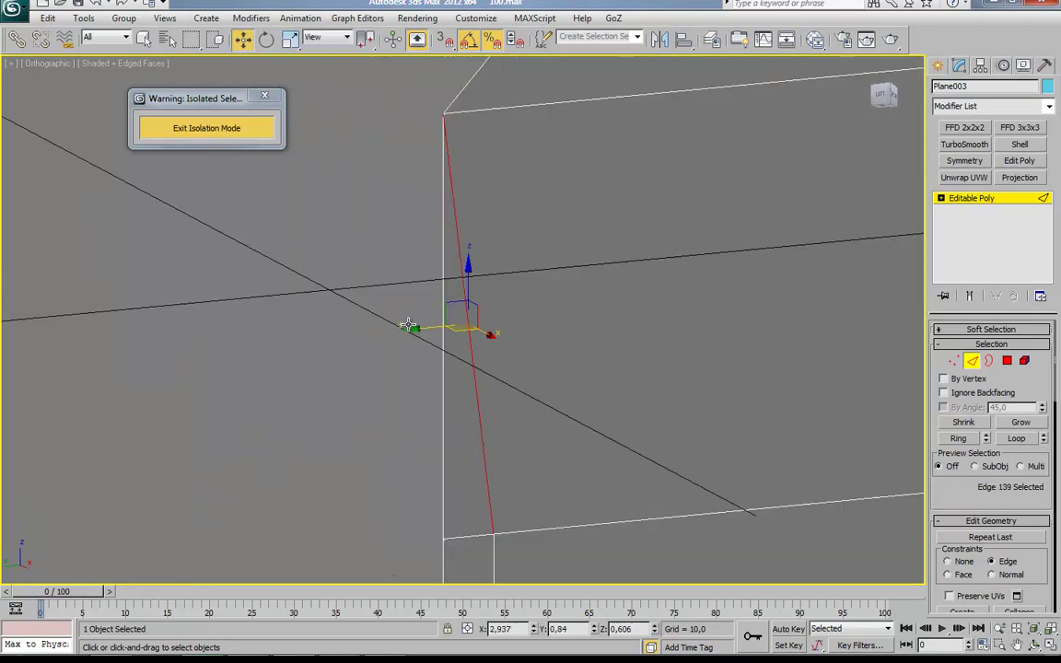
scroll(409, 326, "down", 4)
middle_click_drag(409, 326, 434, 376)
scroll(444, 389, "up", 4)
middle_click_drag(493, 414, 569, 379, "alt")
scroll(568, 378, "down", 3)
Select a wing polygon, then exit isolation and unhide all hidden objects.
key("4")
left_click(808, 427)
mouse_move(807, 427)
middle_mouse_down("alt")
mouse_move(609, 414)
mouse_move(554, 393)
mouse_move(230, 332)
middle_mouse_up("alt")
left_click(230, 332)
left_click(671, 483)
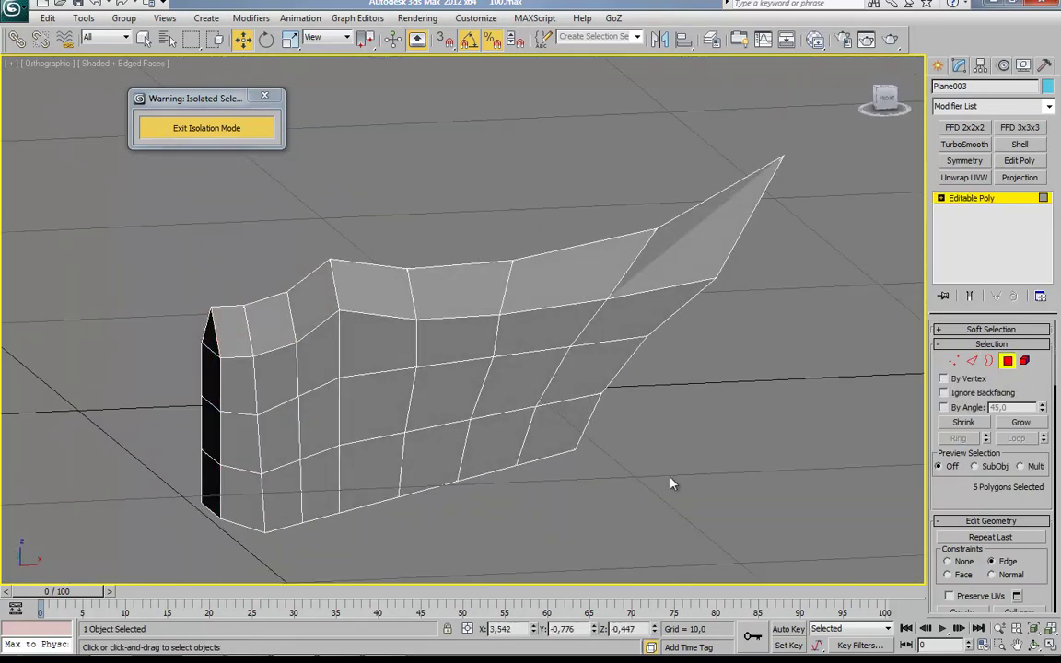
key("4")
left_click(206, 128)
key(";")
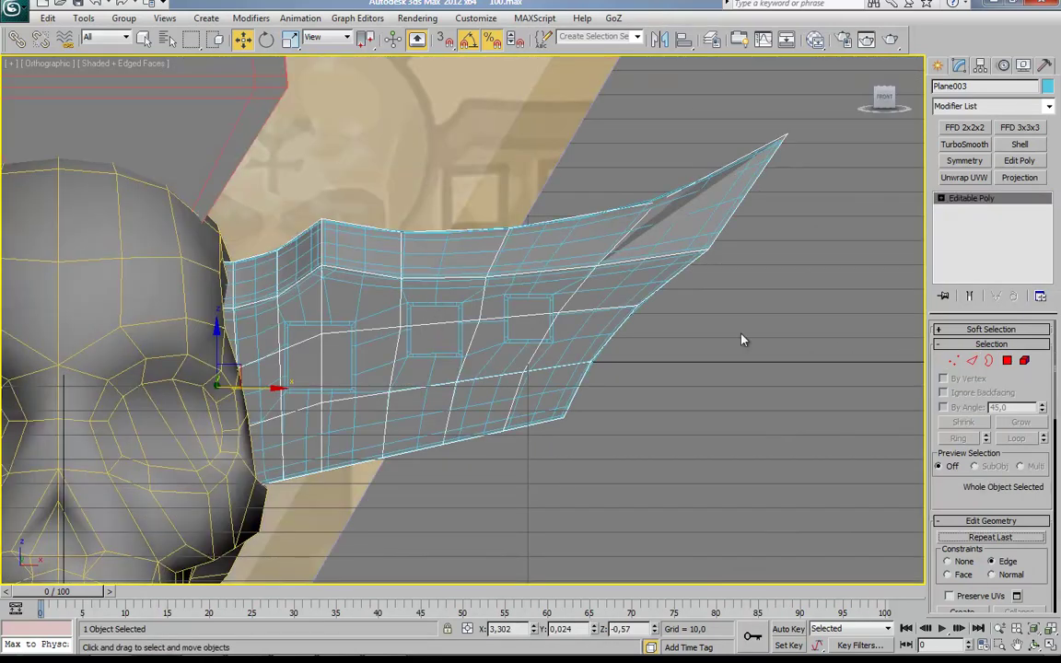
Hide everything except the smoothed copy Plane004 and collapse its modifier stack.
right_click(758, 213)
left_click(710, 152)
right_click(485, 279)
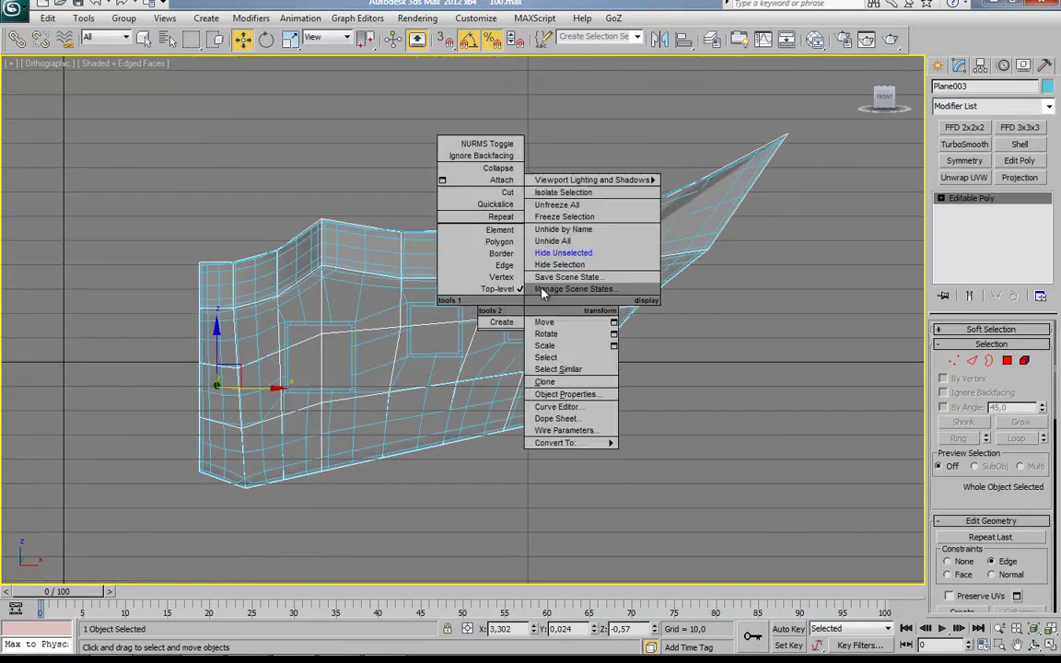
scroll(523, 359, "up", 4)
right_click(580, 210)
left_click(734, 349)
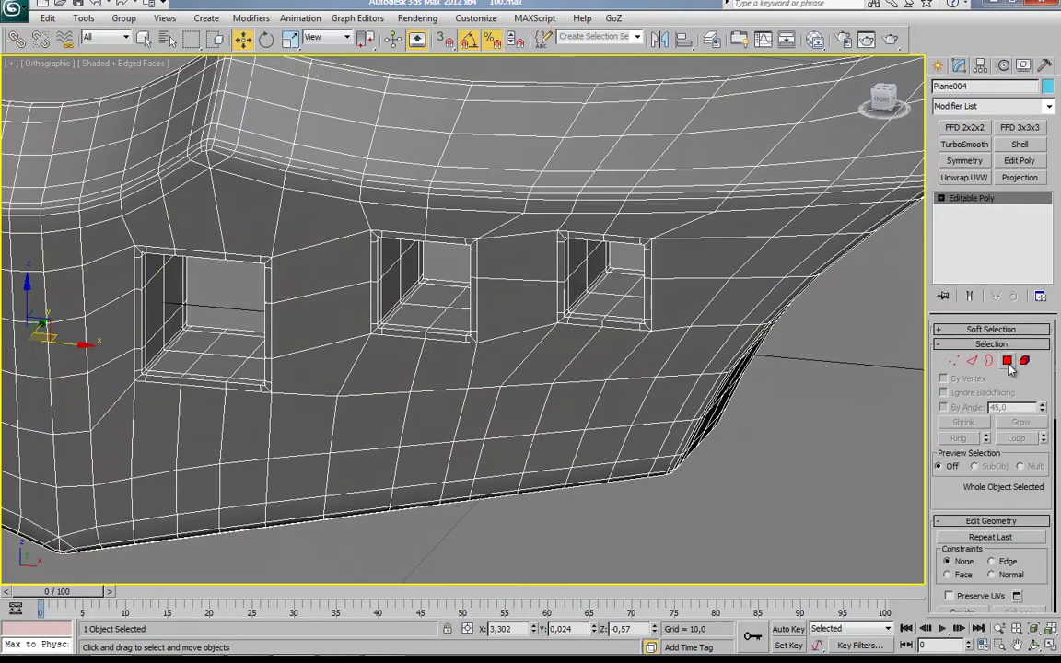
Keep only the three window recess boxes by growing, inverting and deleting the polygon selection.
left_click(973, 362)
scroll(333, 326, "up", 2)
left_click(207, 363)
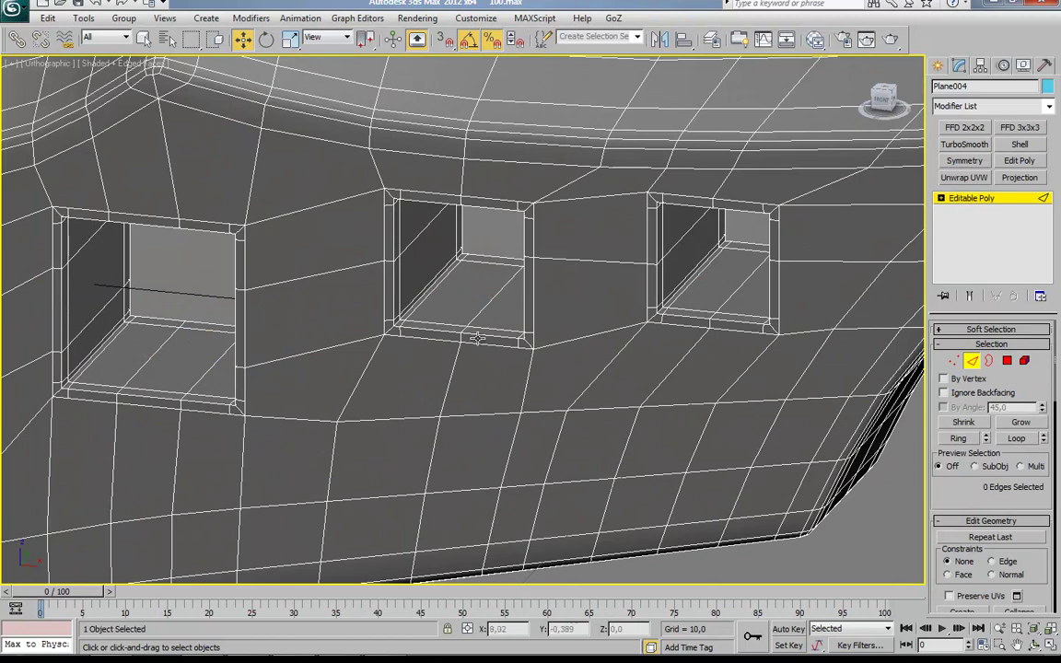
left_click(670, 389)
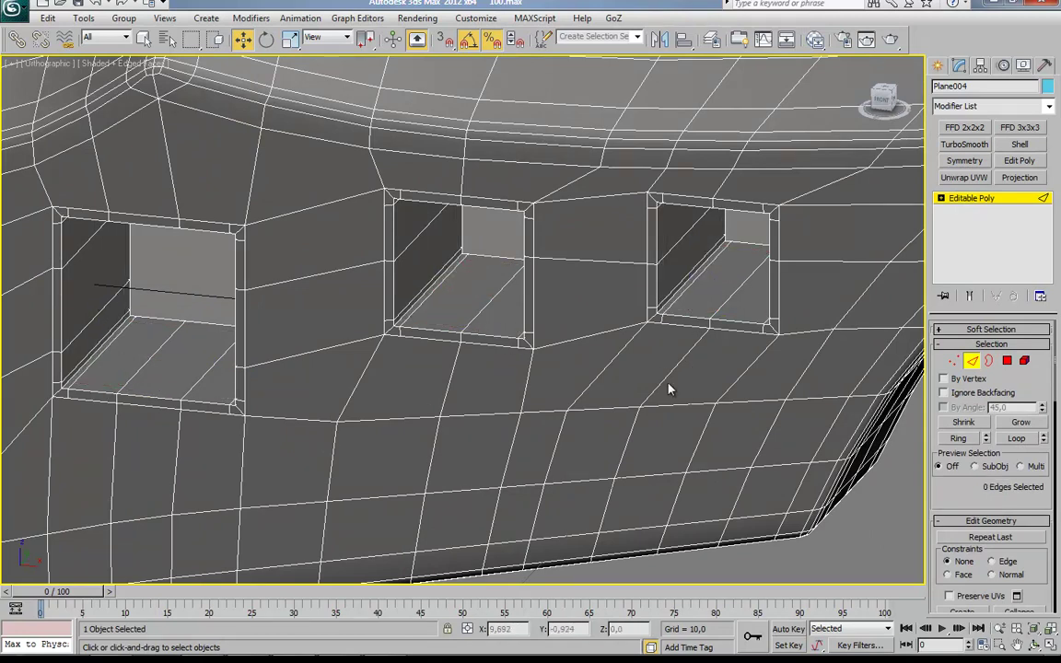
left_click(734, 272)
left_click(456, 308, "ctrl")
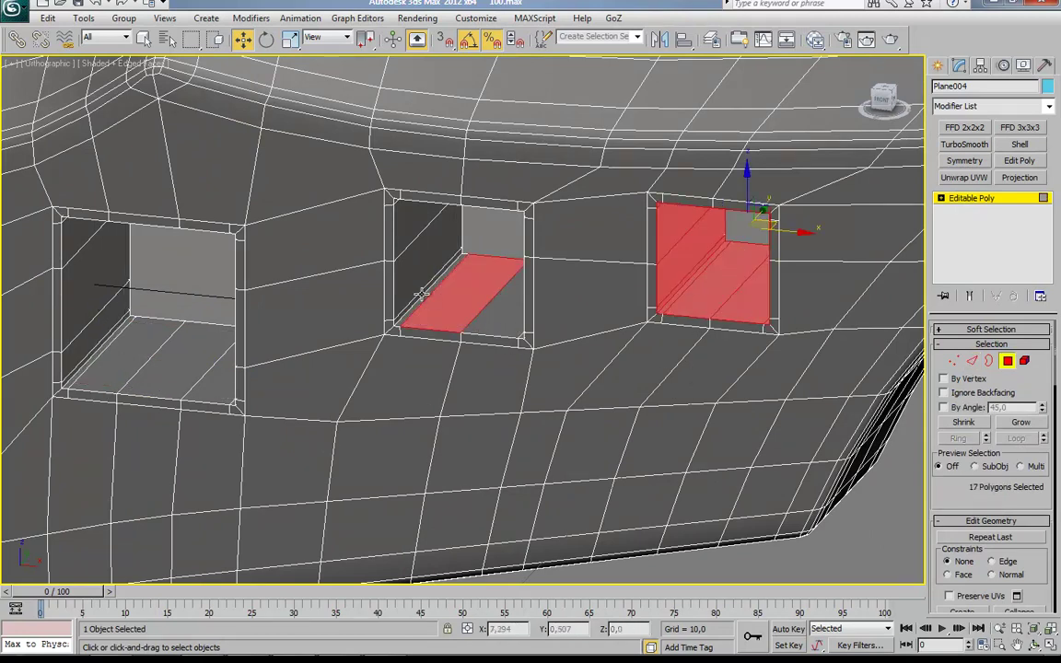
left_click(161, 359, "ctrl")
left_click(1019, 423)
key("ctrl+i")
key("Delete")
Select the three boxes' lengthwise edges, checking them from several angles.
mouse_move(516, 398)
middle_mouse_down("alt")
mouse_move(631, 346)
mouse_move(249, 151)
middle_mouse_up("alt")
left_click(428, 344)
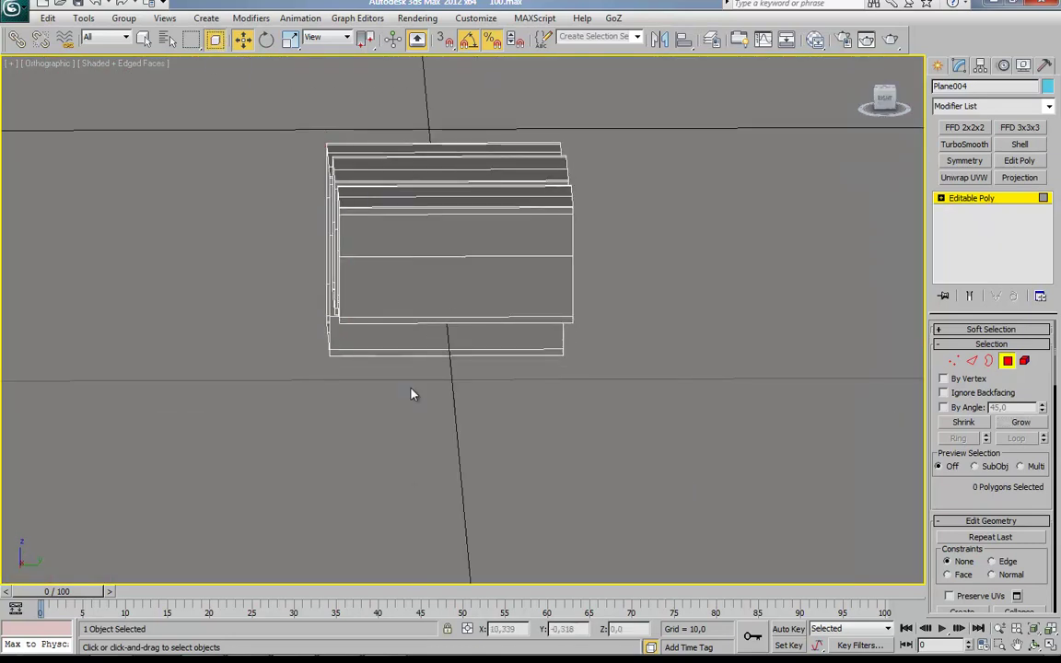
middle_click_drag(411, 393, 389, 420, "alt")
mouse_move(783, 367)
middle_mouse_down("alt")
mouse_move(639, 385)
mouse_move(481, 443)
mouse_move(327, 196)
mouse_move(470, 140)
mouse_move(502, 203)
mouse_move(464, 415)
middle_mouse_up("alt")
key("ctrl+a")
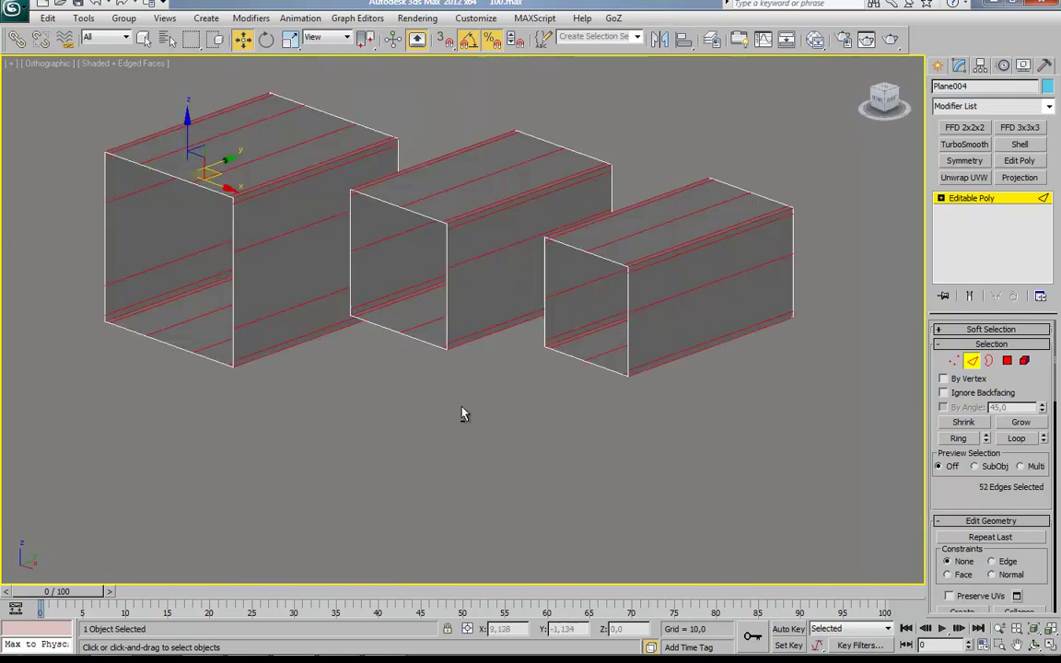
scroll(520, 458, "up", 4)
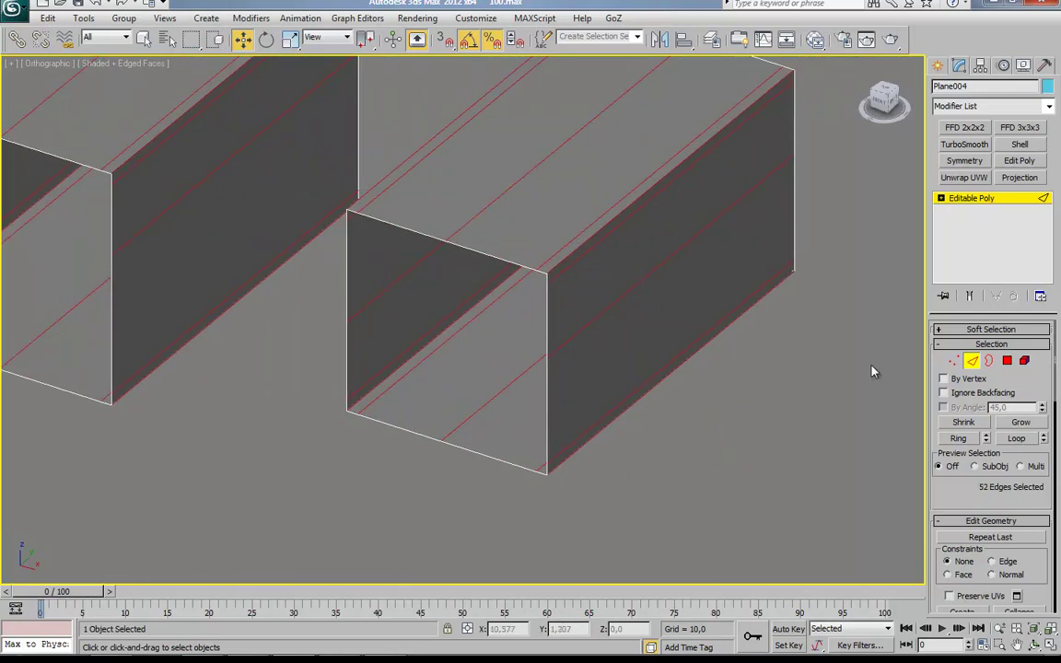
middle_click_drag(873, 371, 875, 384)
mouse_move(426, 157)
middle_mouse_down("alt")
mouse_move(450, 306)
mouse_move(440, 360)
mouse_move(398, 299)
middle_mouse_up("alt")
left_click(433, 369)
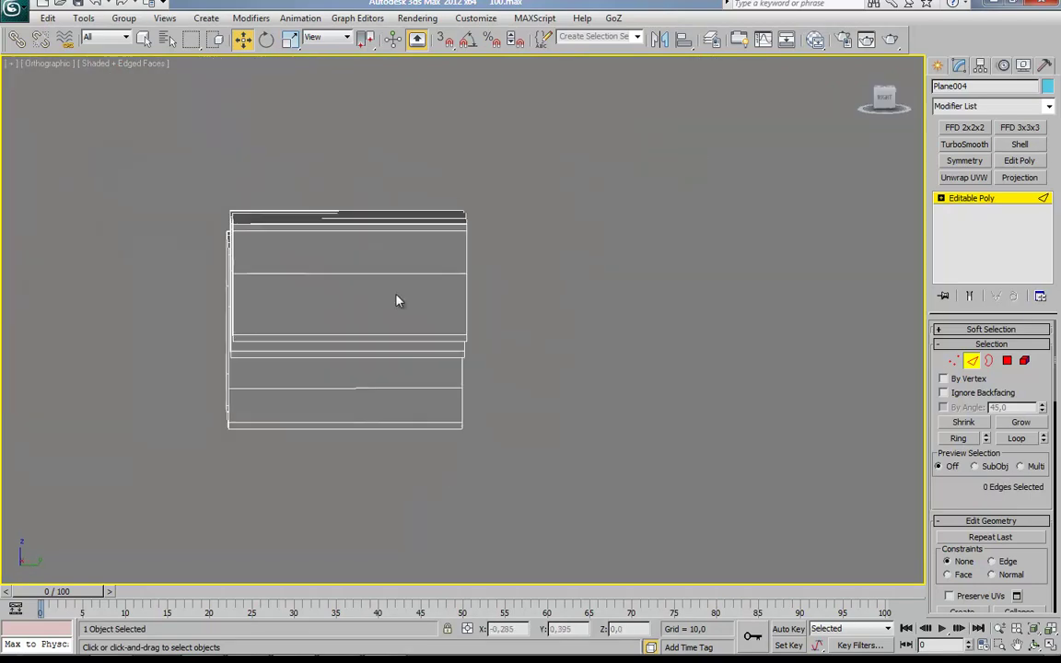
key("ctrl+a")
scroll(501, 320, "up", 3)
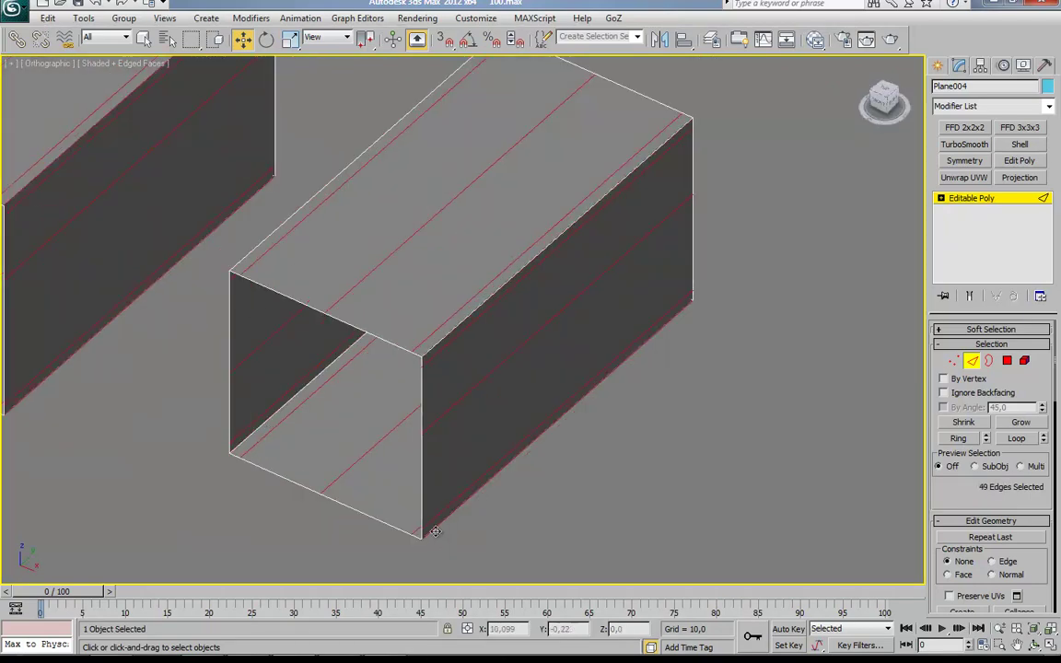
Inspect the boxes from a higher angle and return to the object level.
middle_click_drag(435, 531, 345, 281)
scroll(345, 281, "up", 1)
scroll(569, 488, "up", 2)
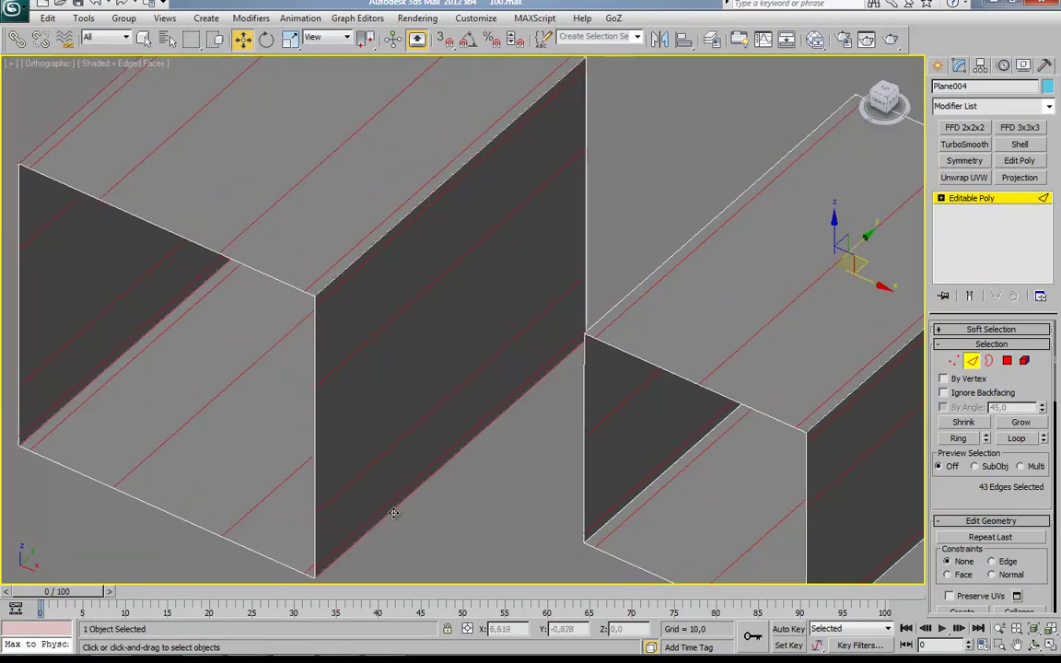
scroll(298, 223, "up", 2)
mouse_move(299, 223)
middle_mouse_down("alt")
mouse_move(375, 461)
mouse_move(475, 311)
middle_mouse_up("alt")
scroll(475, 310, "down", 5)
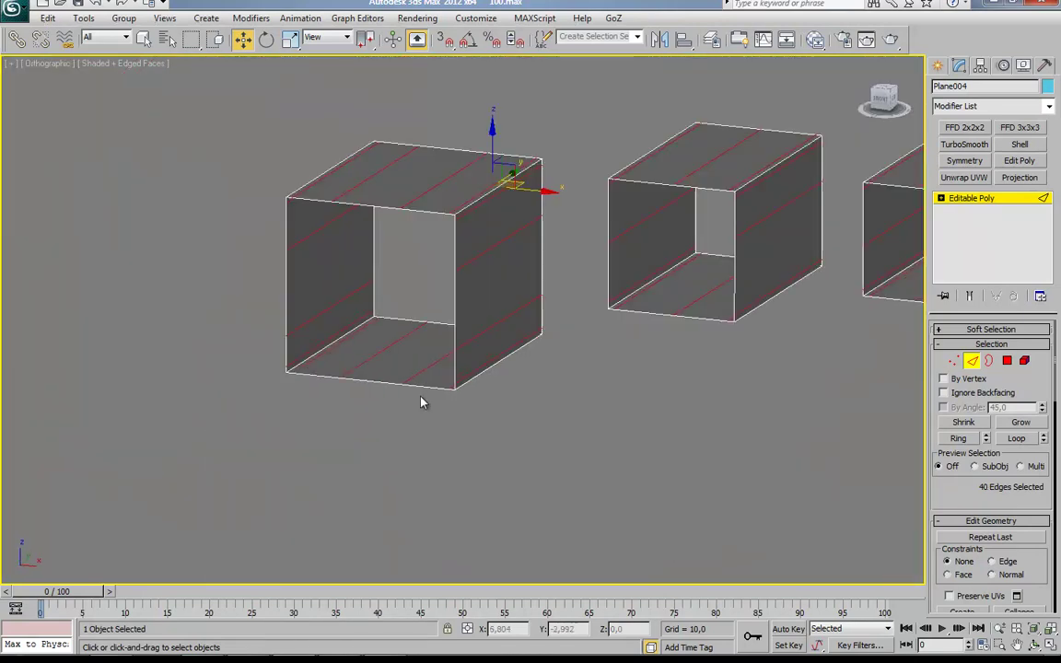
scroll(378, 356, "down", 3)
key("2")
right_click(525, 362)
Show only the low-poly wing and window boxes, select the wing, and enable vertex snapping.
left_click(568, 291)
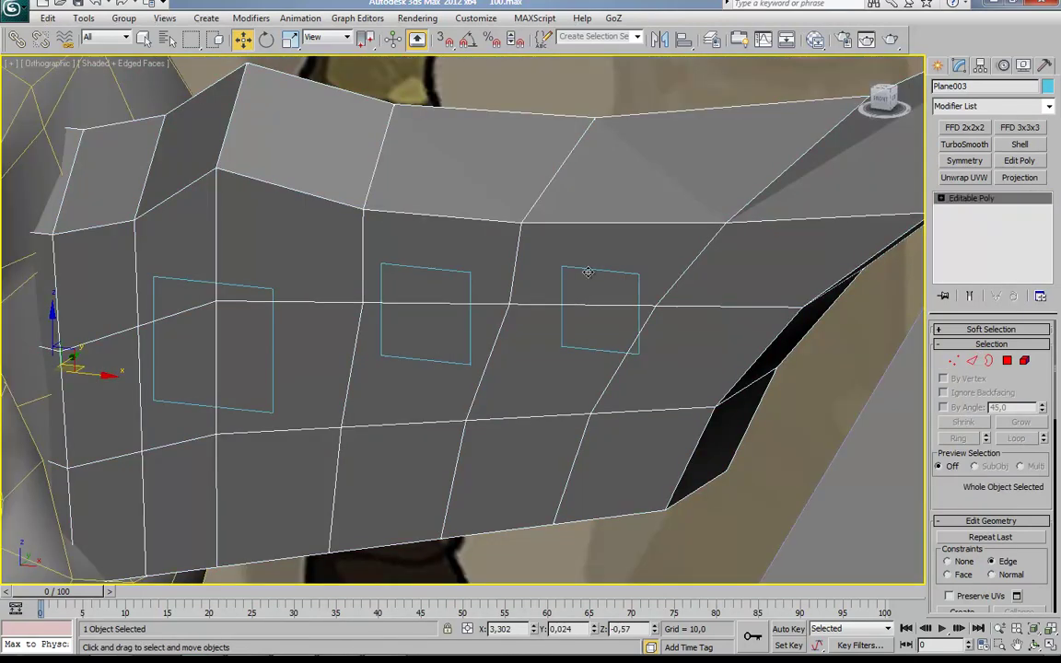
scroll(552, 291, "down", 5)
left_click(552, 220)
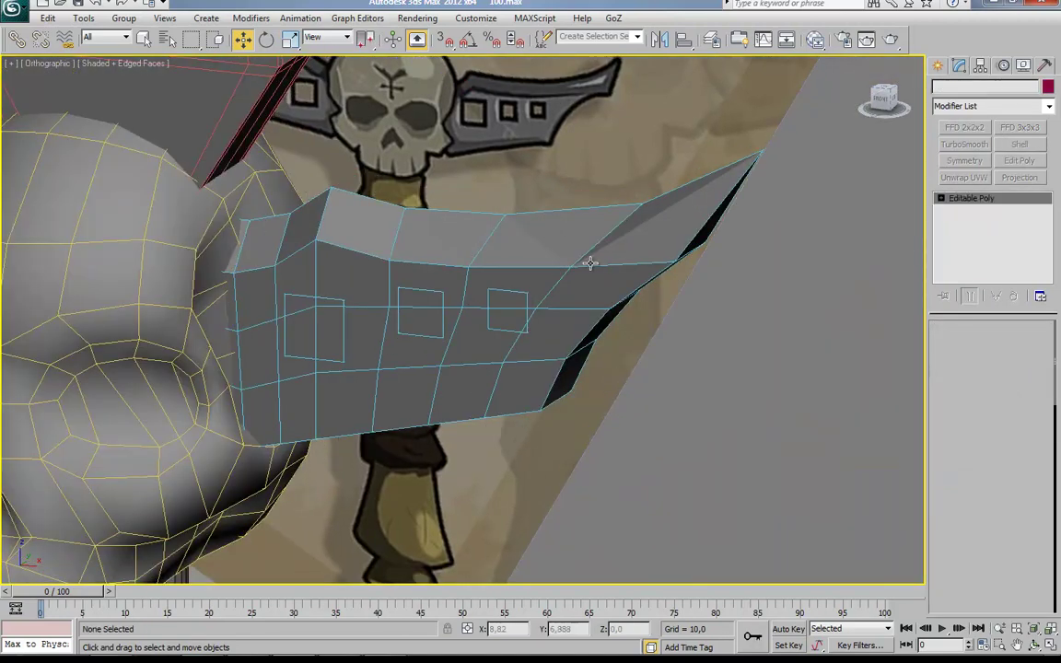
key("ctrl+z")
key("ctrl+z")
right_click(461, 296)
left_click(497, 267)
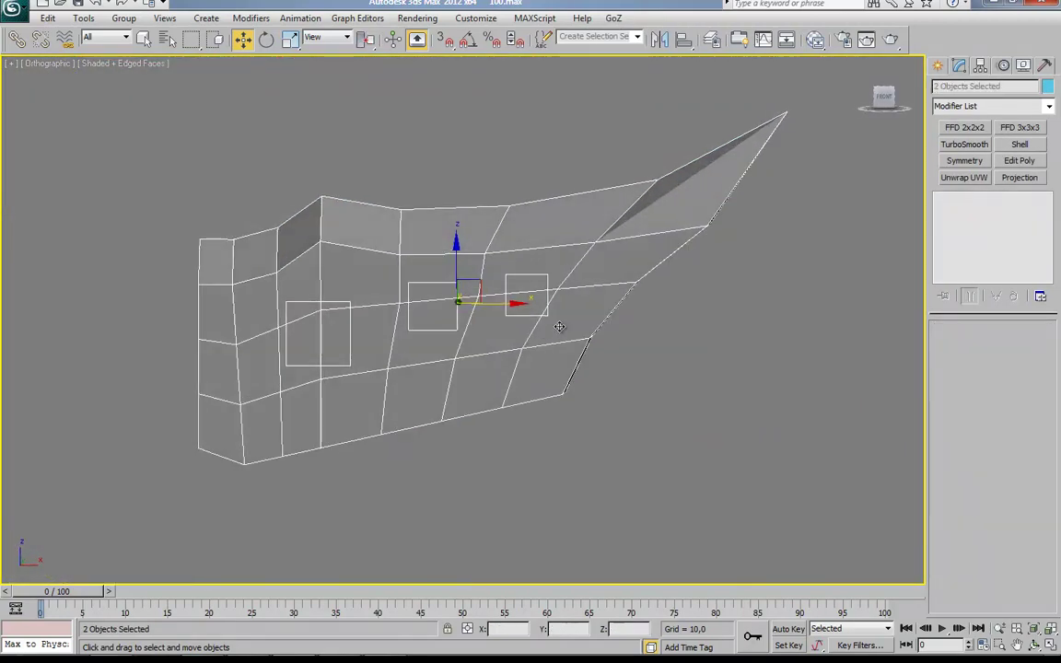
scroll(324, 354, "up", 5)
mouse_move(373, 344)
middle_mouse_down()
mouse_move(445, 362)
mouse_move(361, 296)
mouse_move(739, 166)
middle_mouse_up()
right_click(564, 206)
left_click(590, 242)
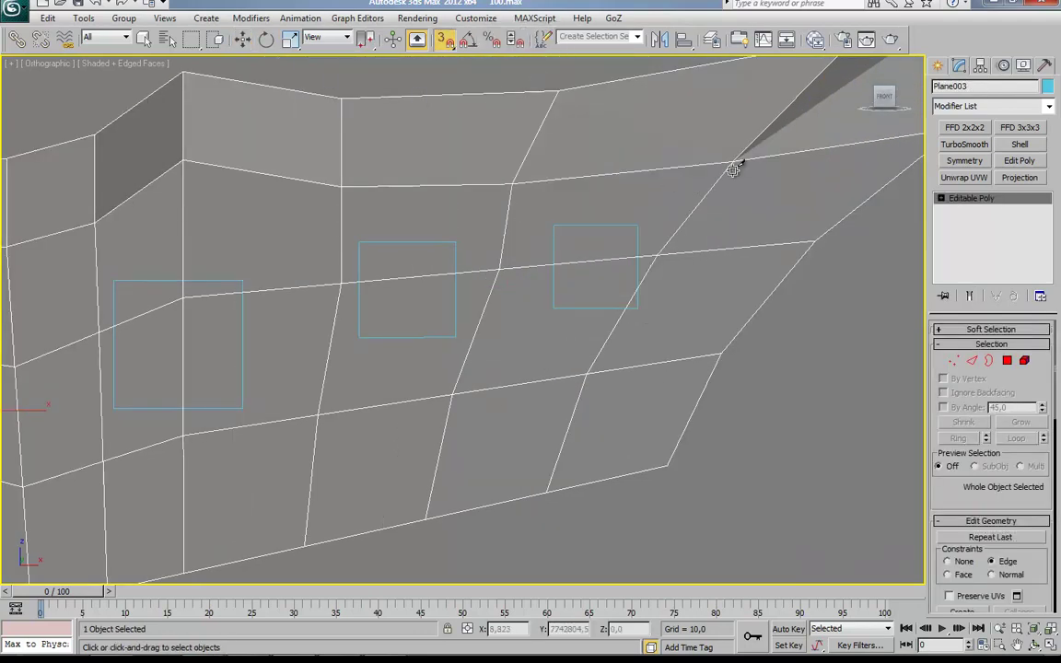
right_click(442, 39)
left_click(624, 228)
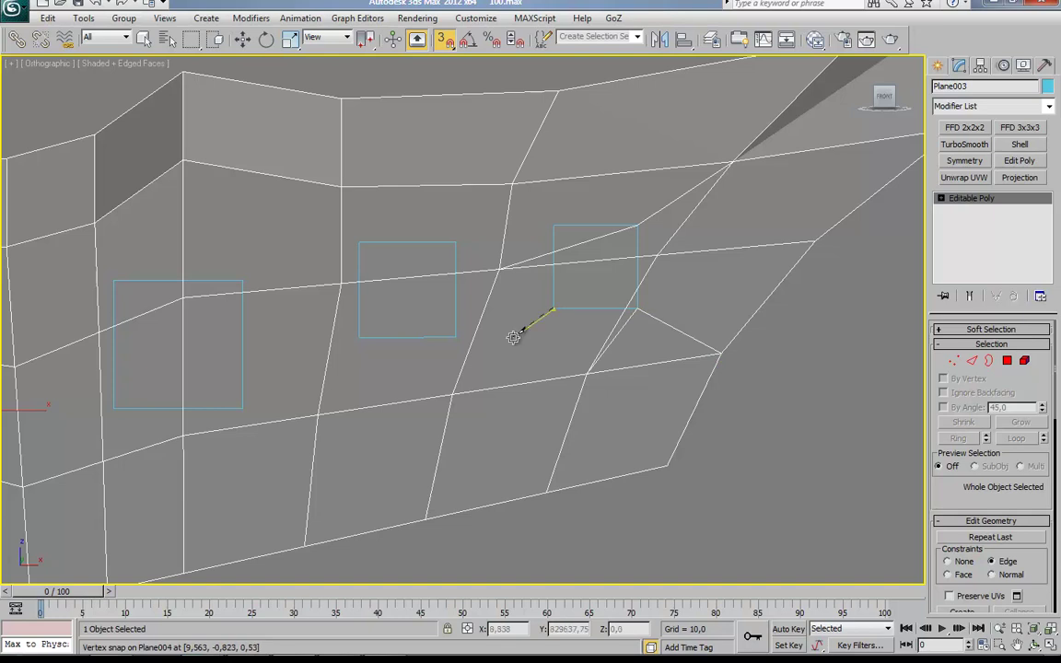
Delete the polygon band across the mask's front and switch to Front view.
left_click(1008, 360)
scroll(689, 254, "down", 2)
key("w")
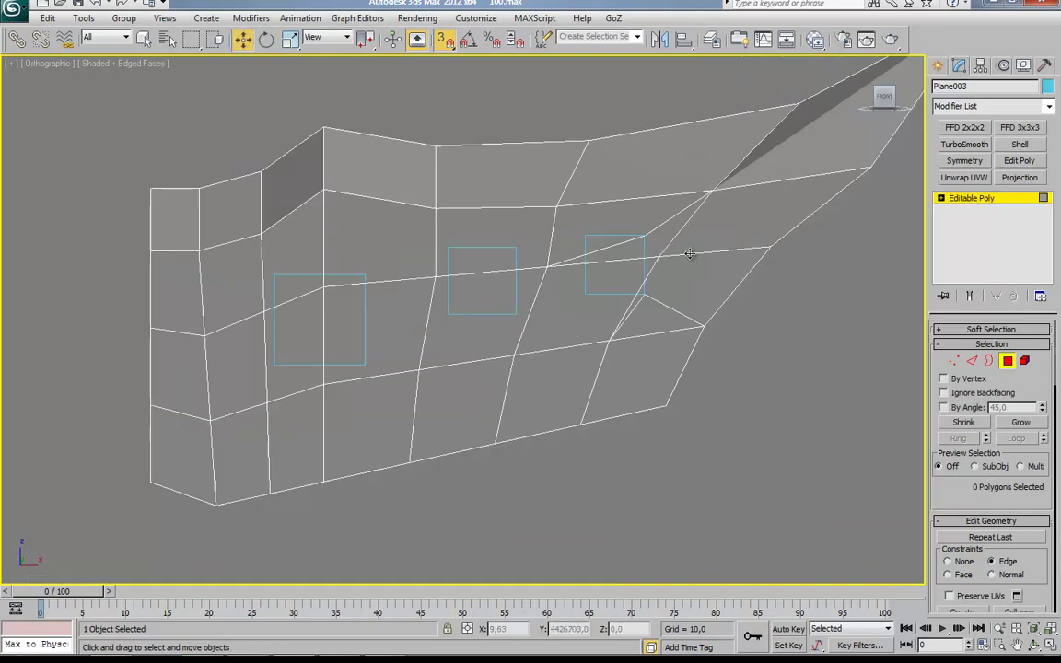
left_click(235, 295, "shift")
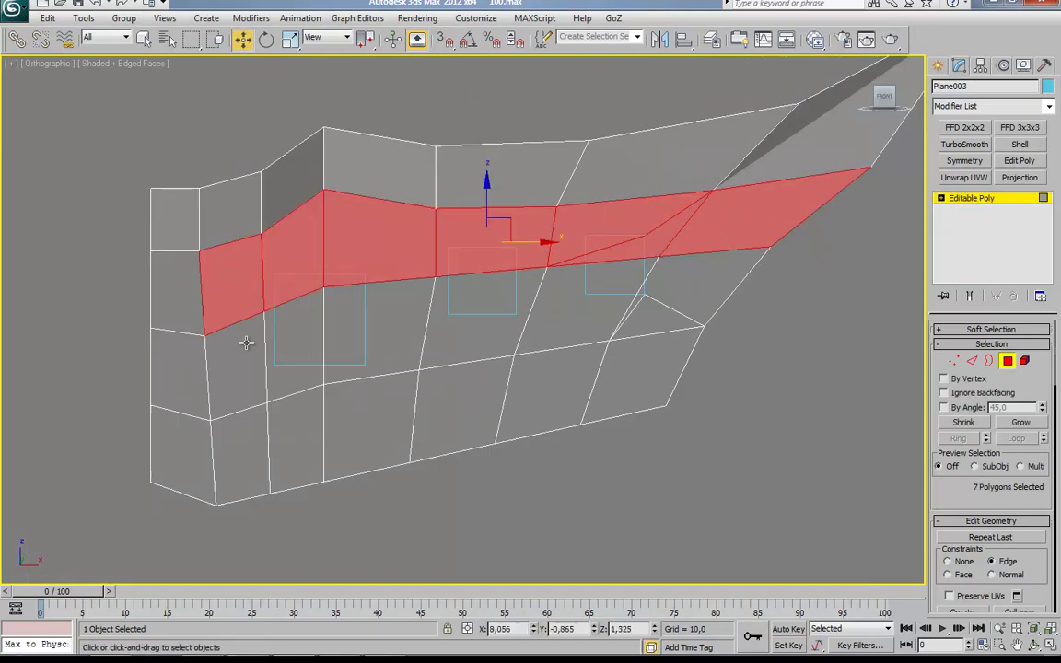
left_click(449, 348, "ctrl")
left_click(594, 312, "ctrl")
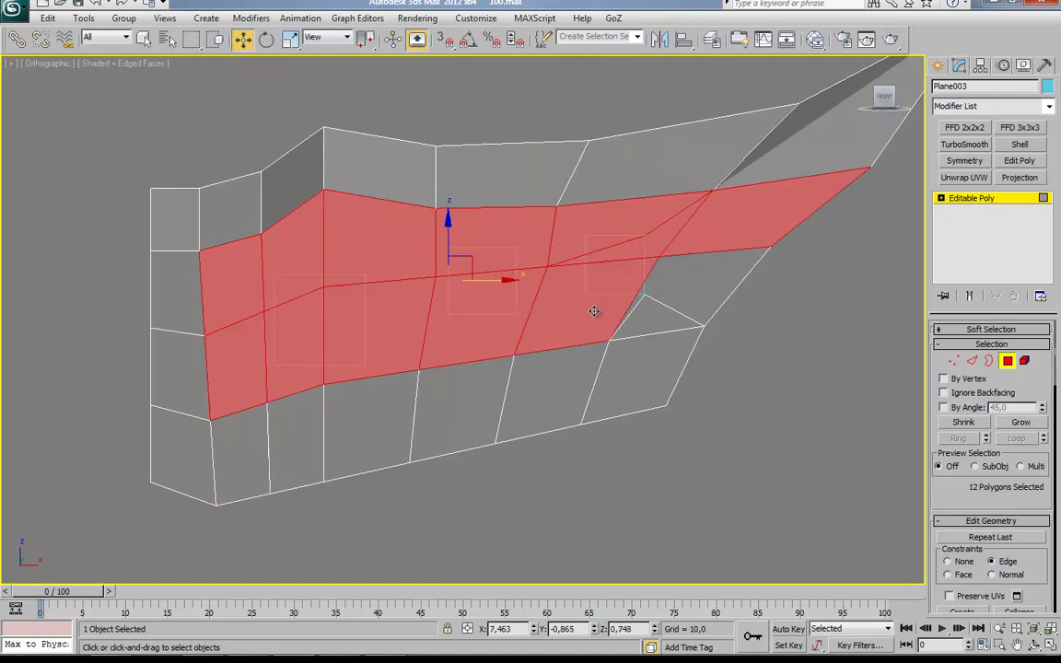
key("Delete")
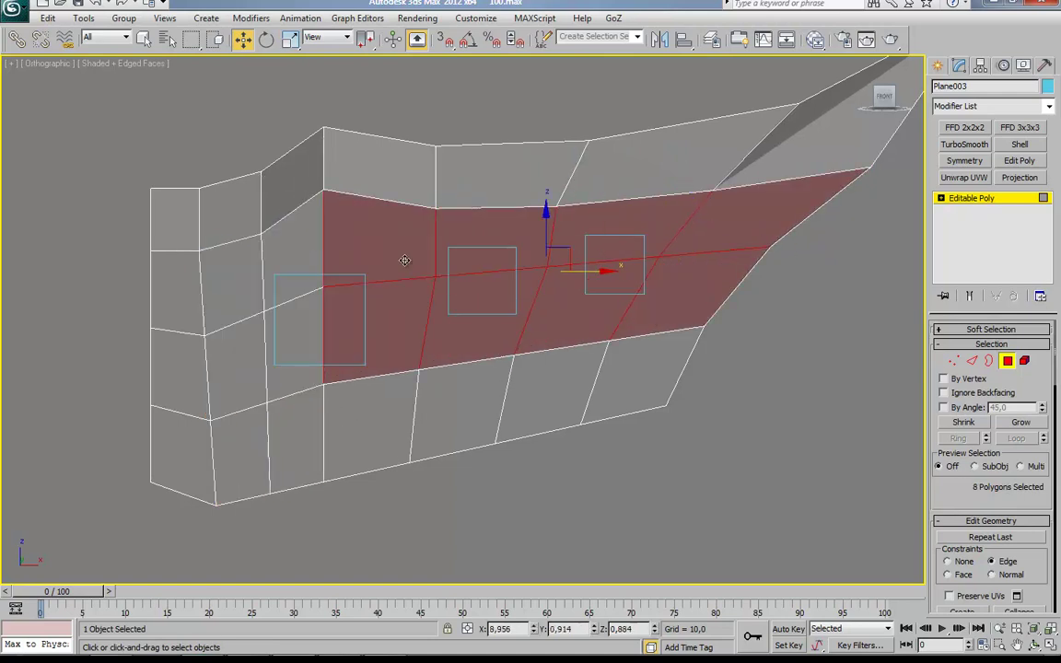
key("f")
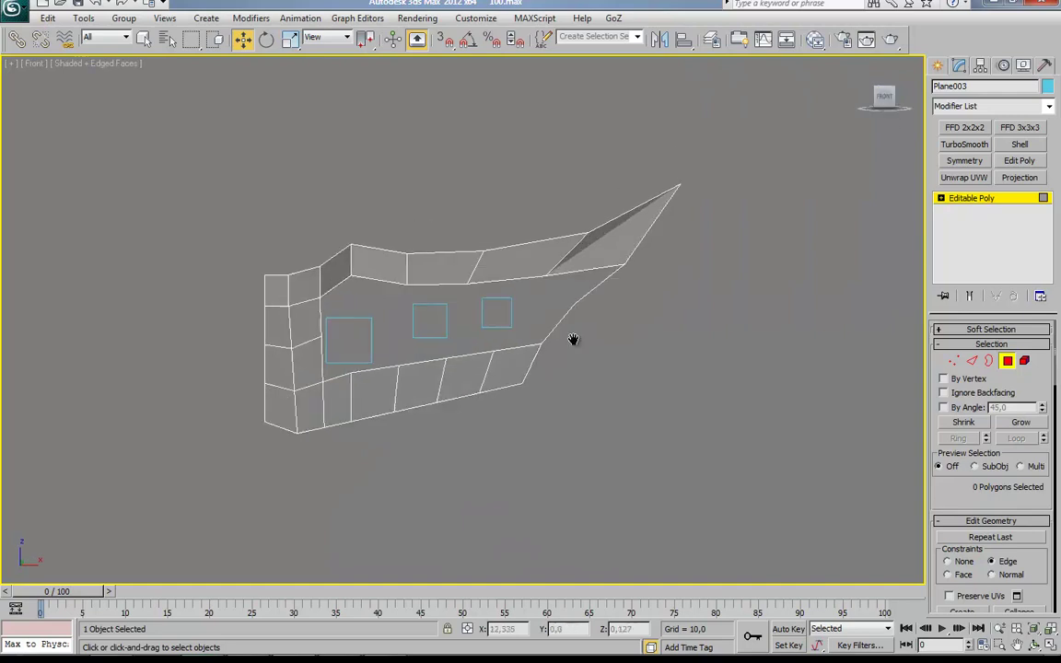
Build new snapped faces beside the right eye hole, at its corner and above the eye holes.
scroll(978, 365, "down", 2)
middle_click_drag(585, 422, 397, 44, "alt")
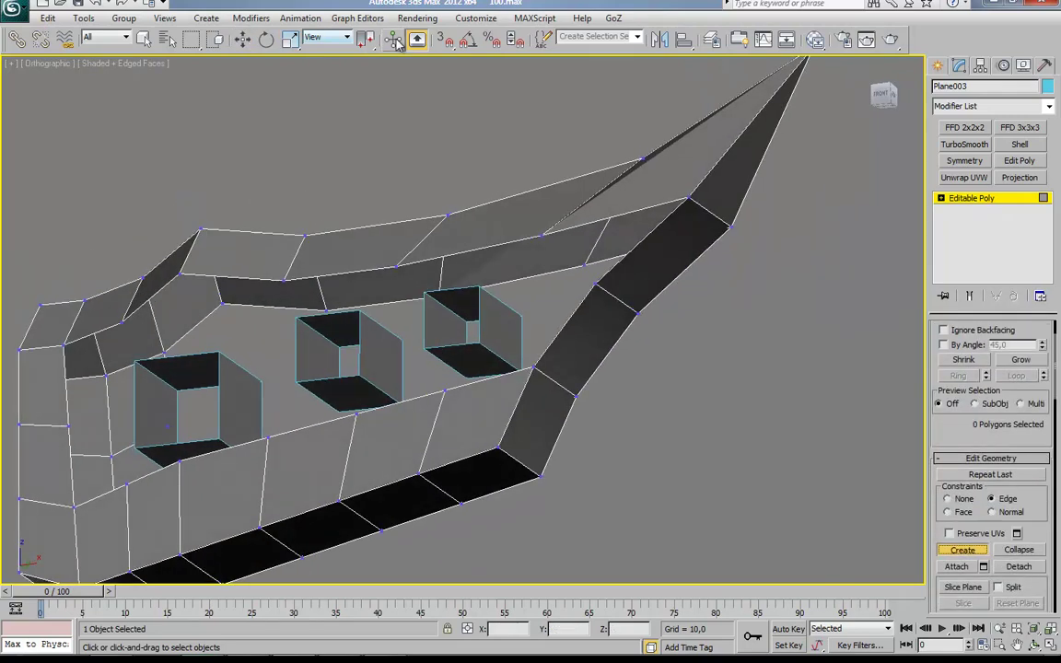
left_click(625, 330)
middle_click_drag(625, 330, 495, 342, "alt")
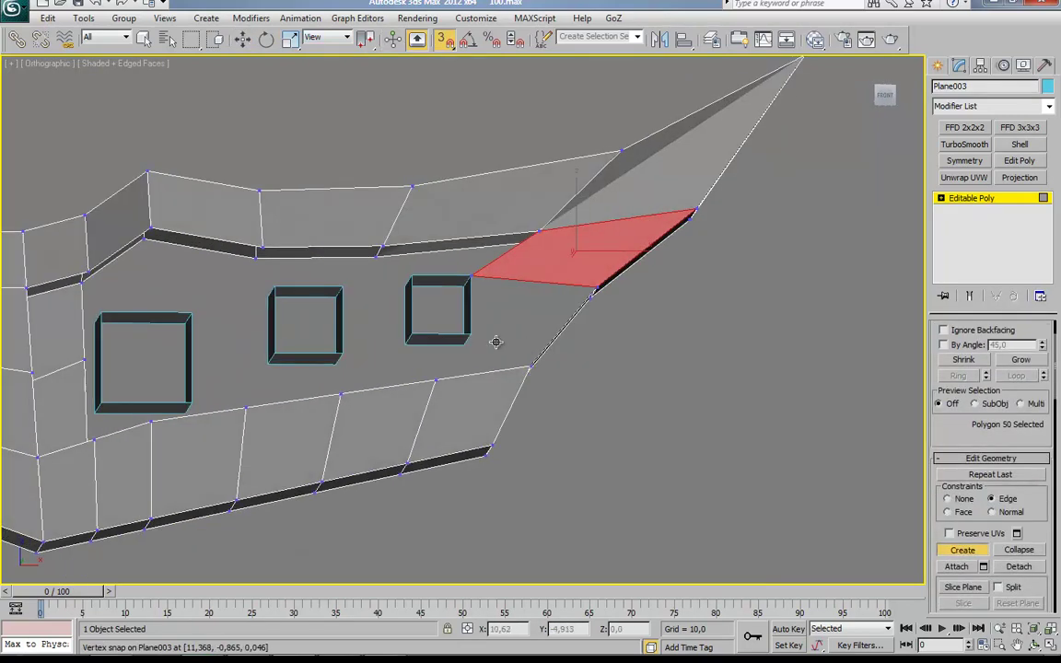
left_click(589, 287)
left_click(472, 274)
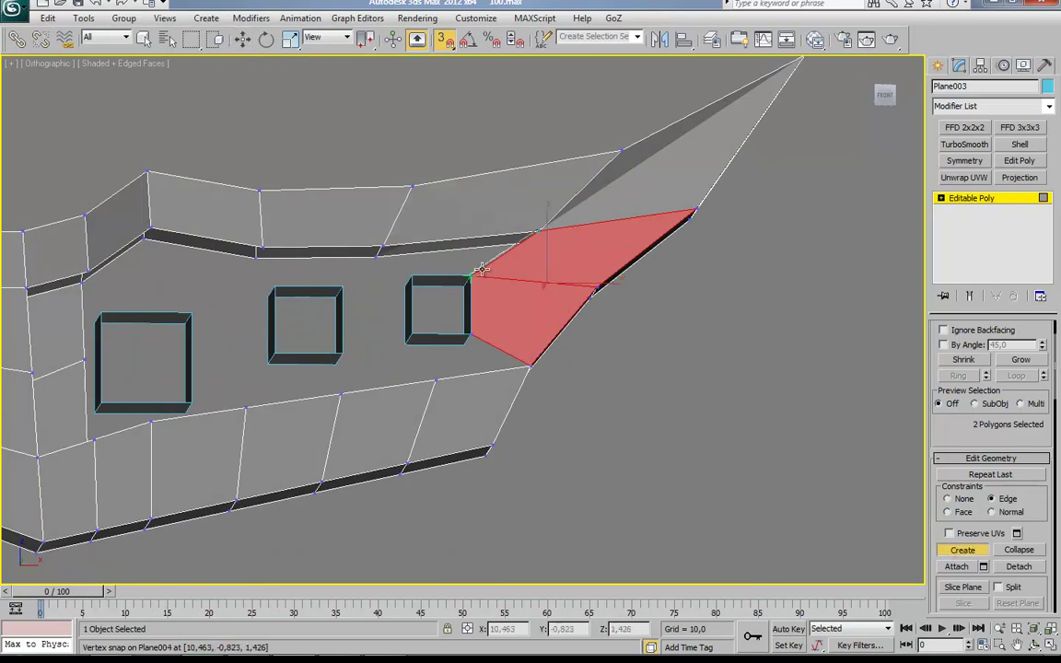
left_click(342, 287)
middle_click_drag(342, 287, 377, 352, "alt")
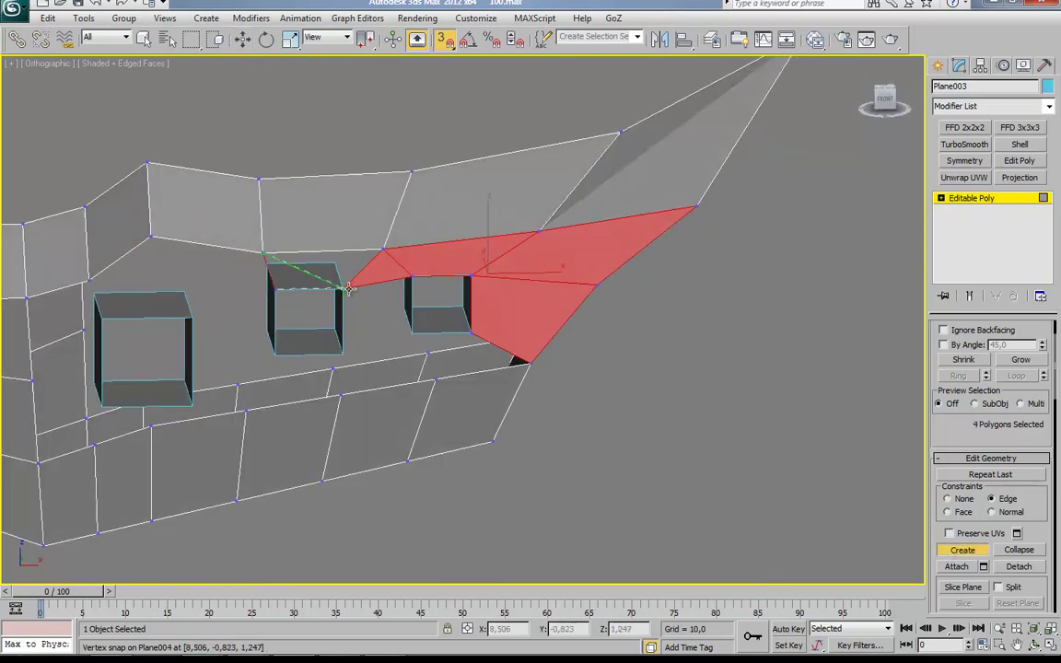
left_click(254, 250)
mouse_move(253, 250)
middle_mouse_down("alt")
mouse_move(398, 261)
mouse_move(335, 226)
middle_mouse_up("alt")
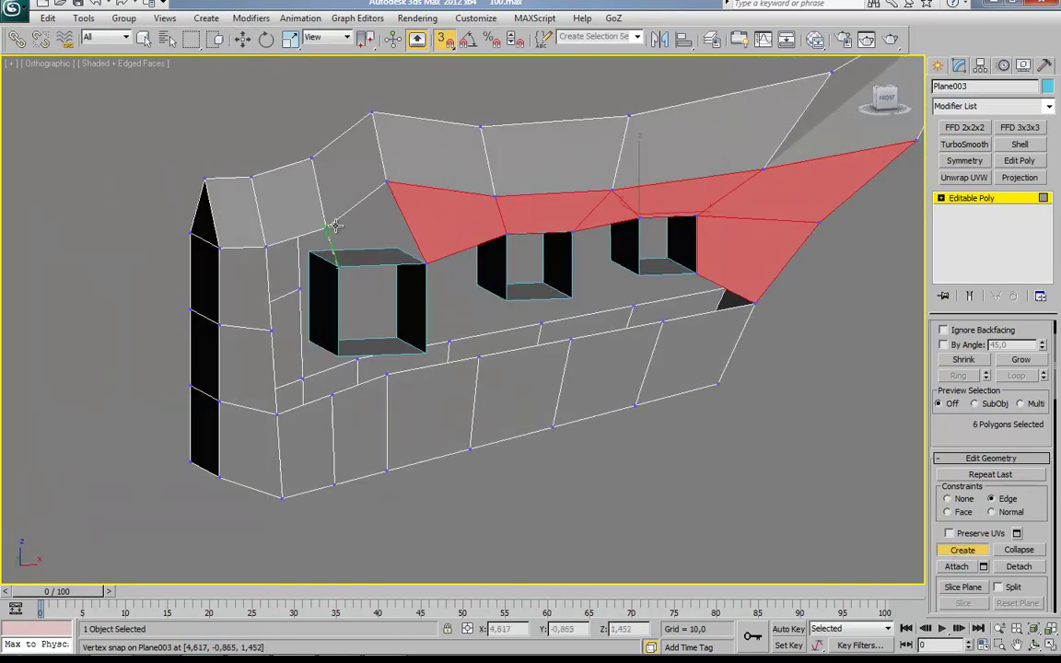
mouse_move(343, 287)
middle_mouse_down("alt")
mouse_move(360, 308)
mouse_move(280, 323)
middle_mouse_up("alt")
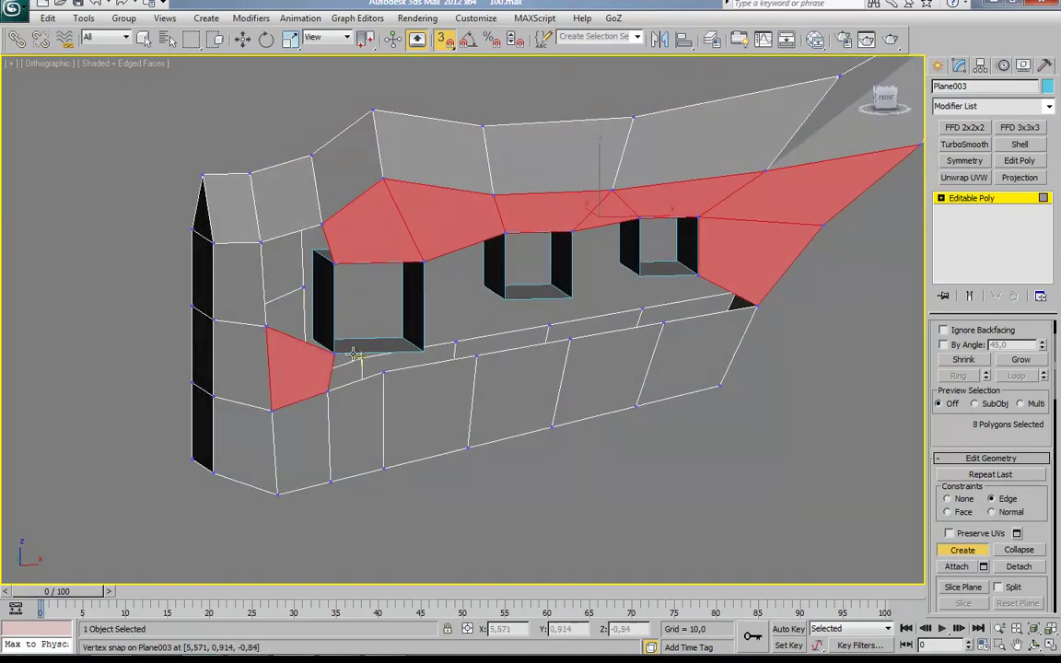
left_click(389, 374)
Add new faces below the first hole and under and beside the middle hole.
key("w")
middle_click_drag(388, 374, 415, 409, "alt")
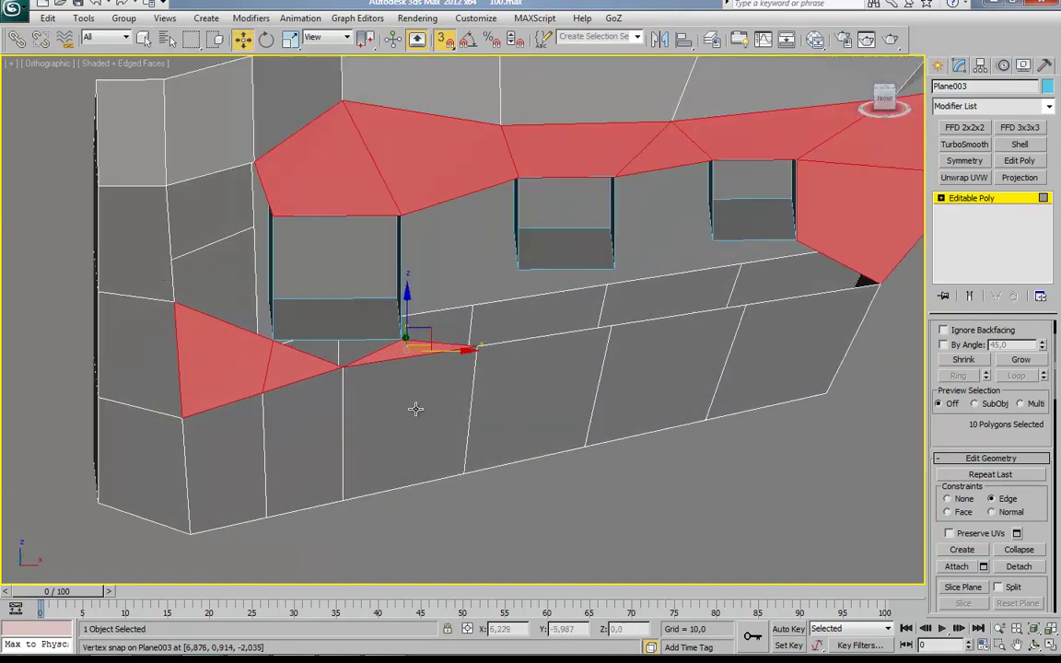
middle_click_drag(255, 161, 239, 201, "alt")
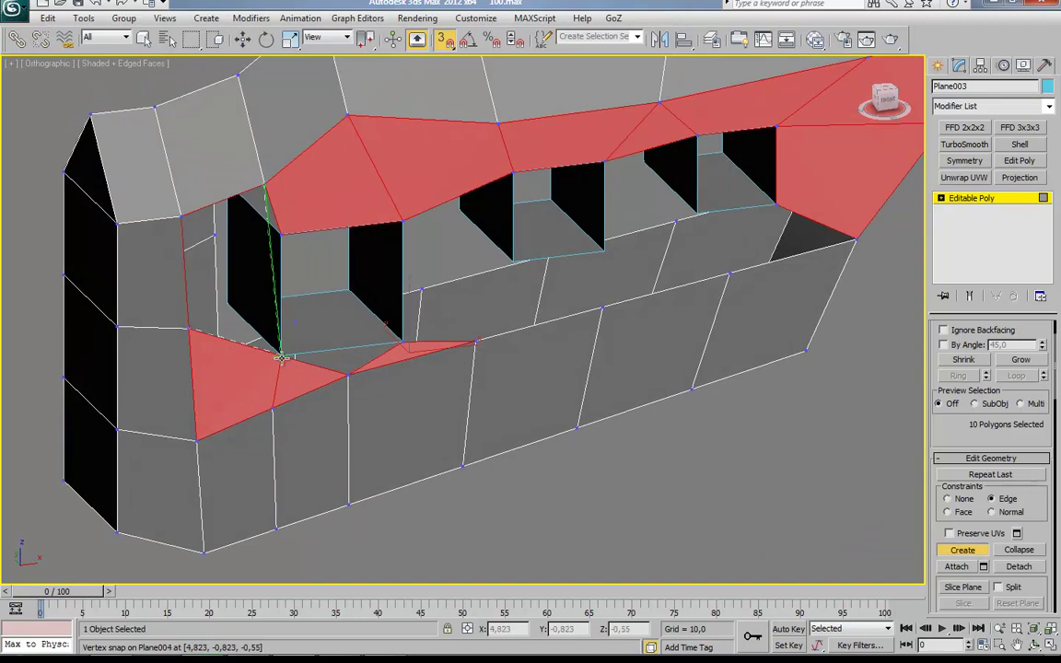
left_click(336, 227)
middle_click_drag(304, 205, 426, 281, "alt")
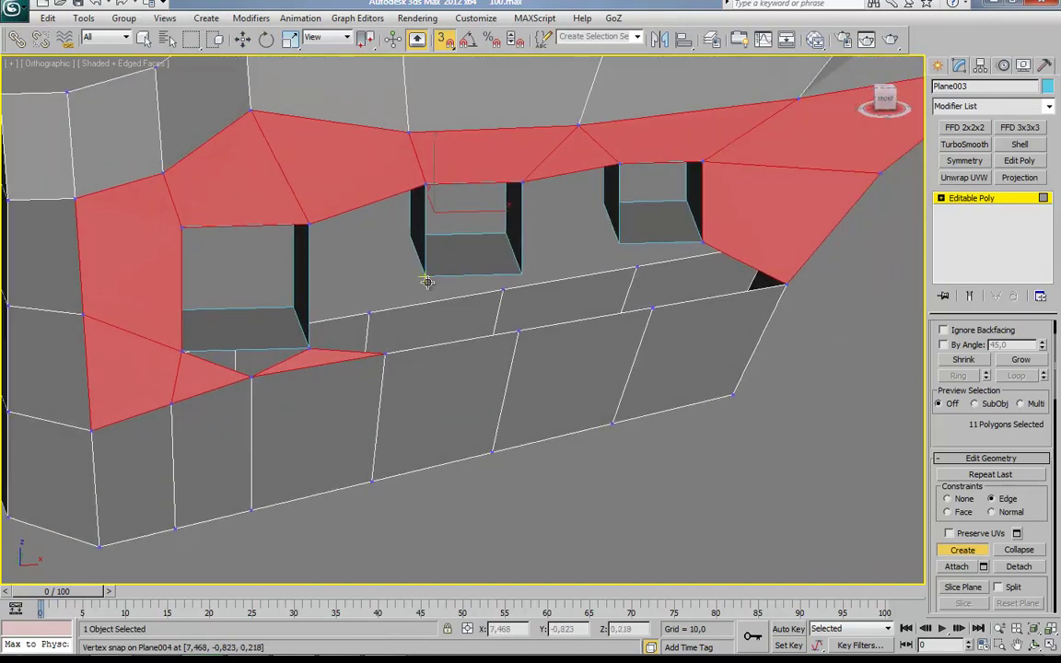
left_click(522, 267)
left_click(635, 269)
left_click(651, 309)
left_click(786, 285)
left_click(703, 244)
left_click(636, 267)
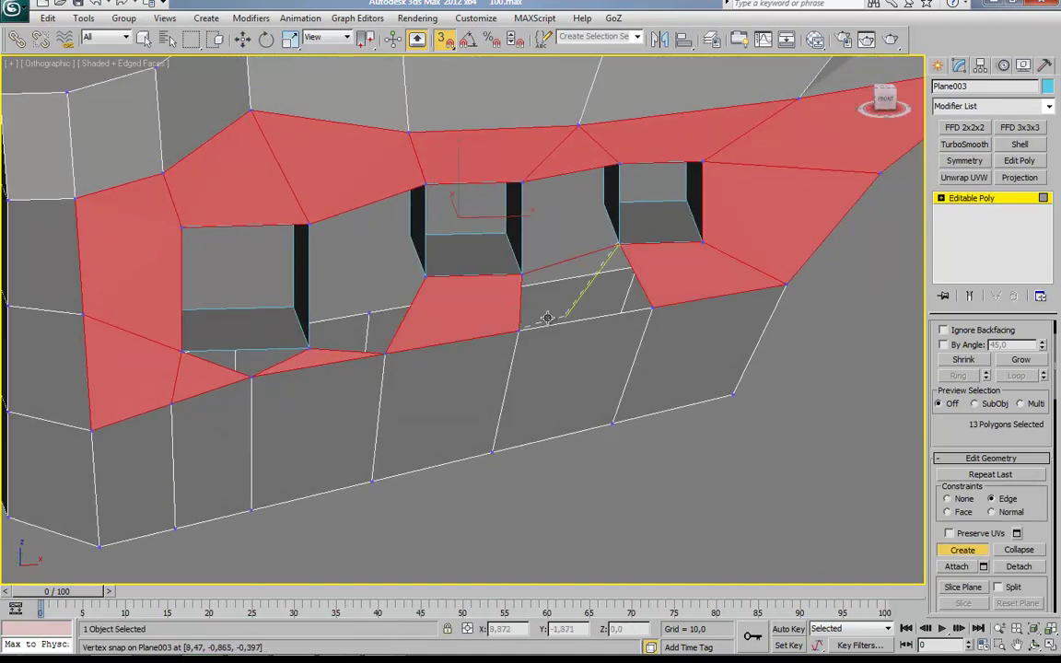
left_click(522, 275)
middle_click_drag(547, 318, 434, 275, "alt")
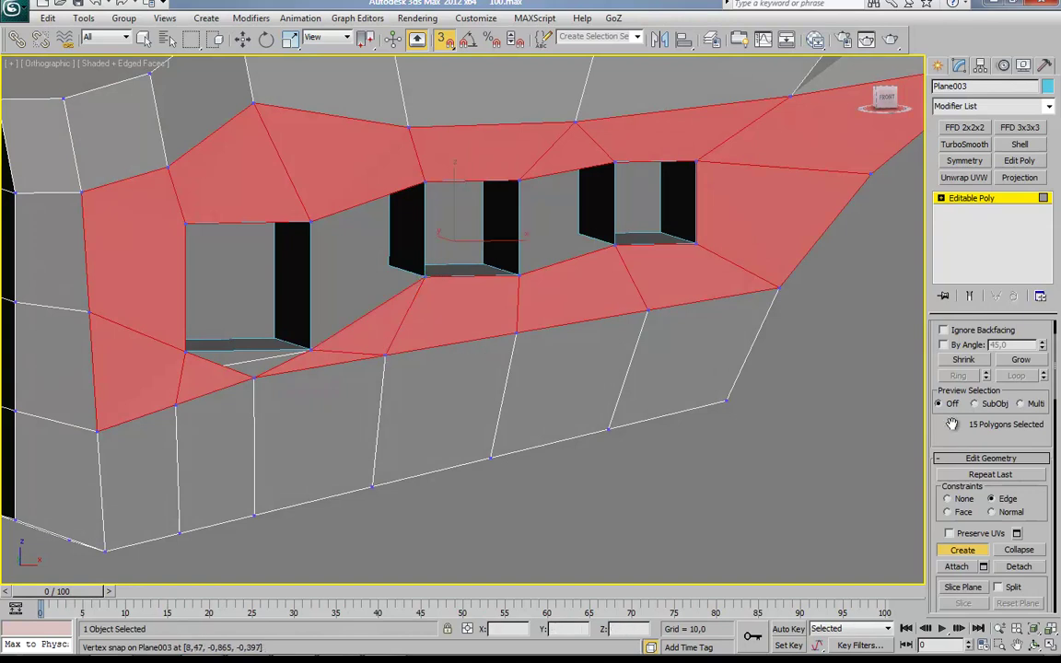
Select the open border loops around the holes and bridge them to the hole walls.
key("3")
left_click(586, 264)
left_click(526, 229)
mouse_move(526, 229)
middle_mouse_down("alt")
mouse_move(552, 283)
mouse_move(574, 181)
middle_mouse_up("alt")
key("2")
right_click(608, 244)
scroll(953, 460, "down", 5)
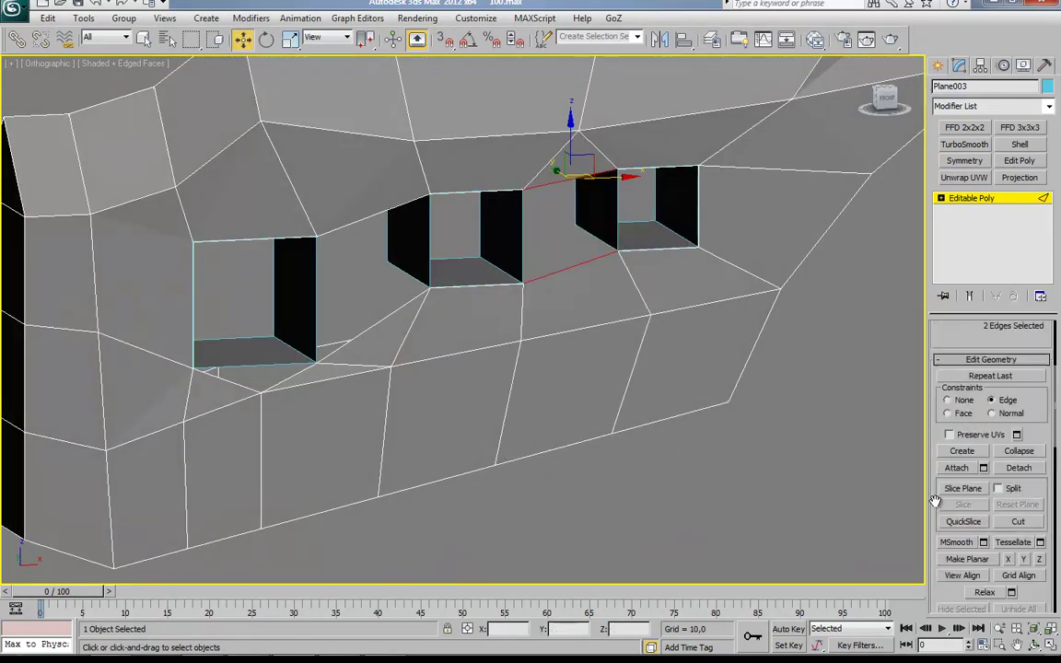
scroll(953, 539, "down", 5)
left_click(958, 530)
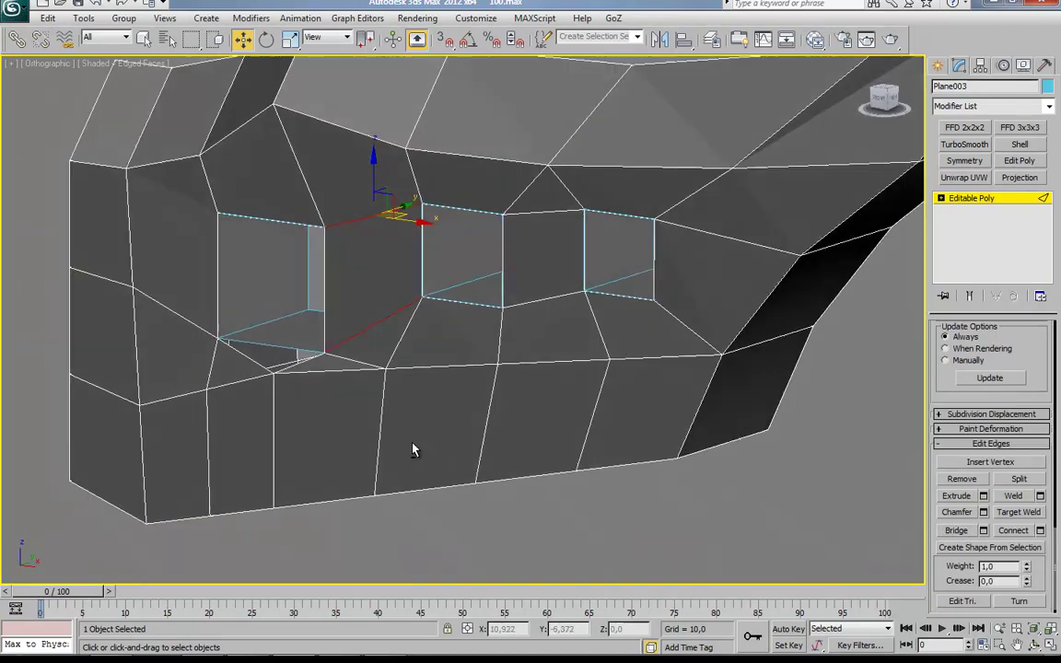
Select the edges beside the hole and connect them with new edges.
middle_click_drag(371, 398, 366, 313, "alt")
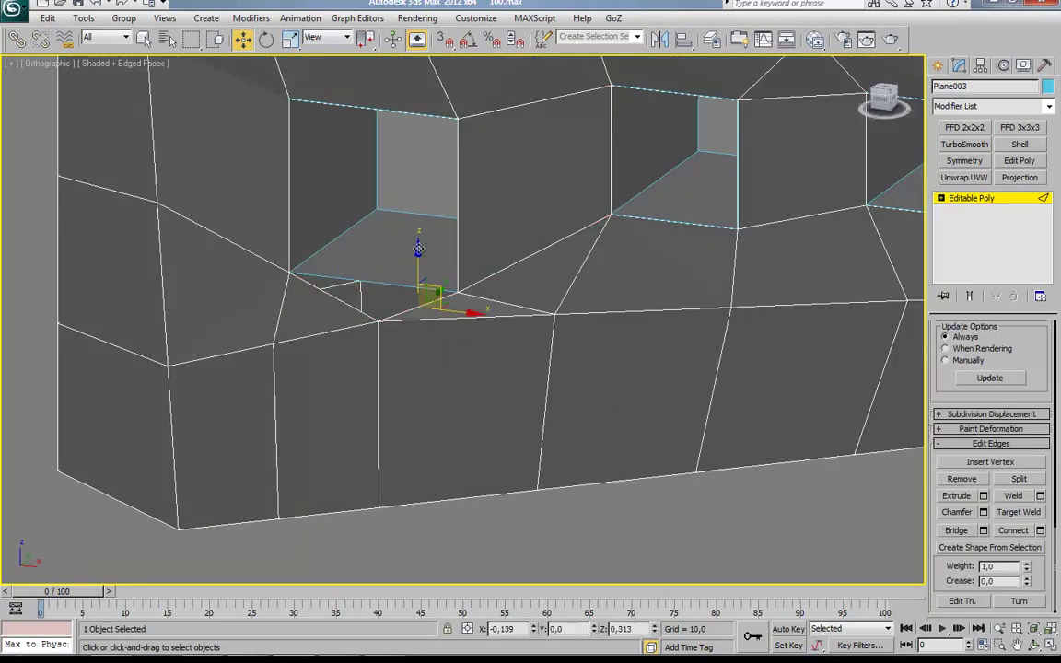
scroll(952, 446, "up", 5)
scroll(951, 446, "up", 5)
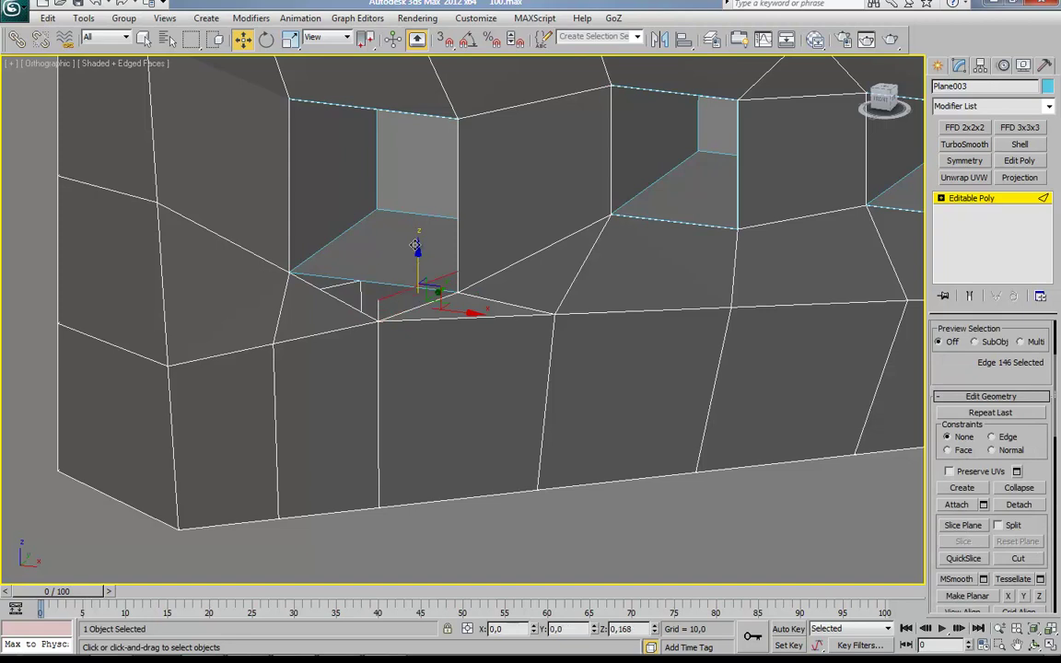
left_click(953, 361, "ctrl")
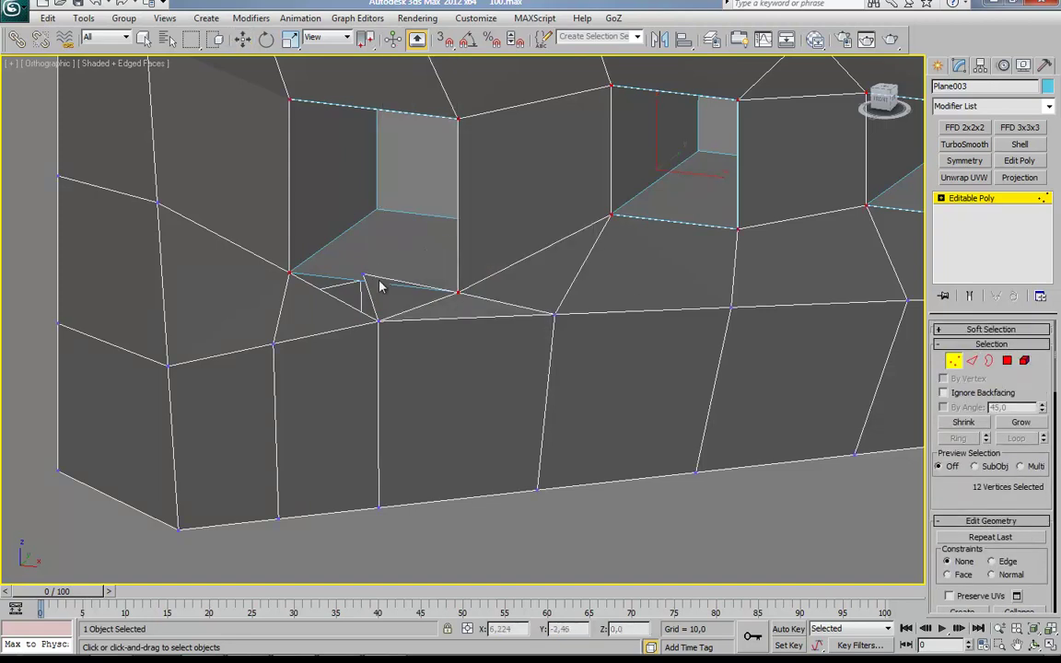
scroll(390, 402, "down", 3)
left_click(972, 360, "ctrl")
key("w")
middle_click_drag(391, 403, 490, 303, "alt")
right_click(537, 327)
left_click(533, 321)
left_click(475, 390)
Pick the two top-corner vertices, then clear the vertex selection and turn to the mask's side.
mouse_move(476, 390)
middle_mouse_down("alt")
mouse_move(481, 308)
mouse_move(339, 274)
middle_mouse_up("alt")
key("1")
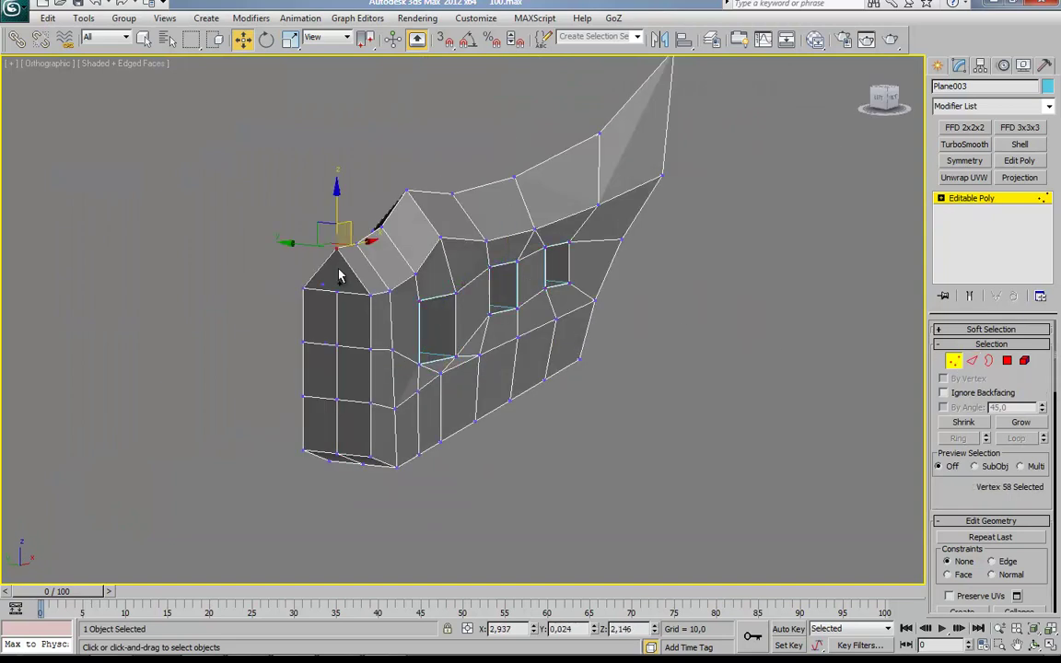
right_click(287, 256)
left_click(553, 283)
middle_click_drag(552, 283, 580, 357, "alt")
key("ctrl+d")
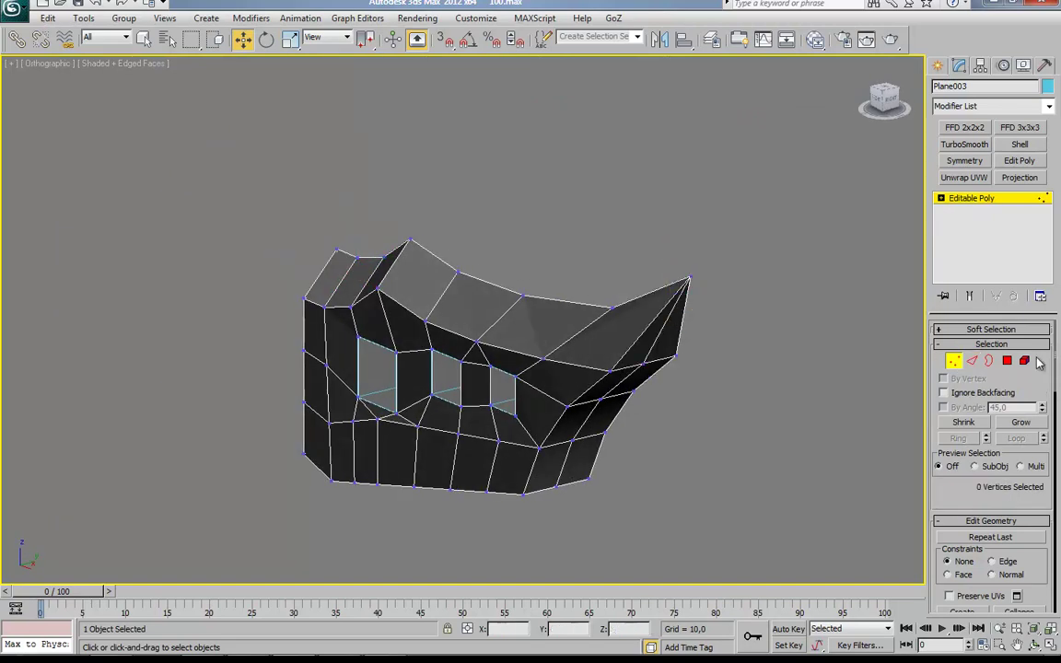
middle_click_drag(689, 274, 525, 234, "alt")
Add a Symmetry modifier, change its mirror axis, and collapse the mask to Editable Poly.
left_click(964, 160)
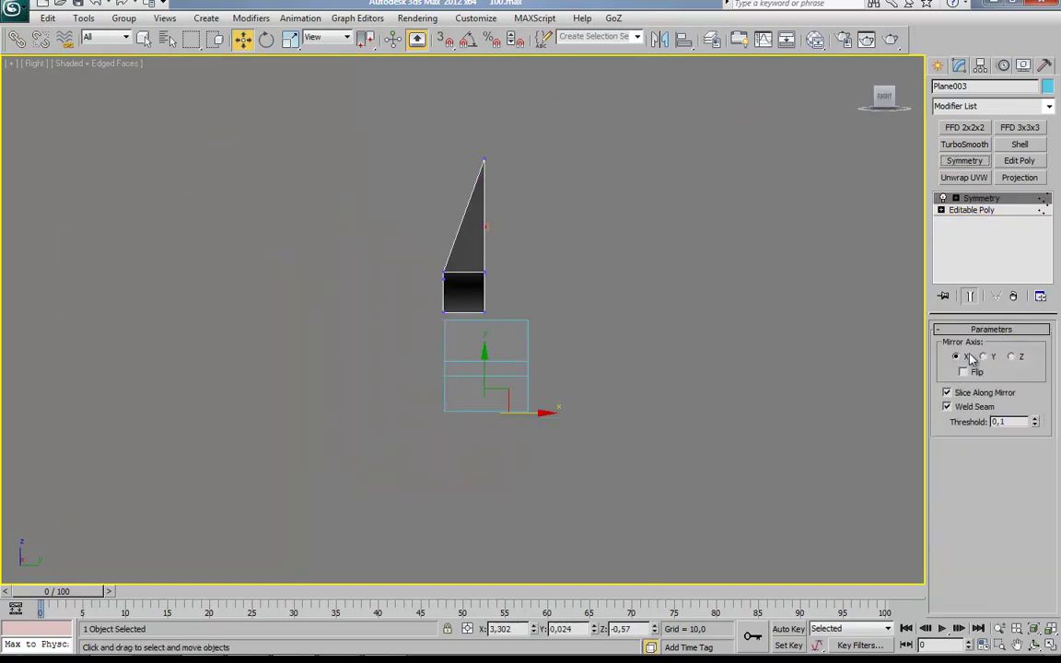
left_click(982, 355)
right_click(448, 177)
left_click(592, 325)
mouse_move(592, 325)
middle_mouse_down("alt")
mouse_move(537, 412)
mouse_move(539, 335)
middle_mouse_up("alt")
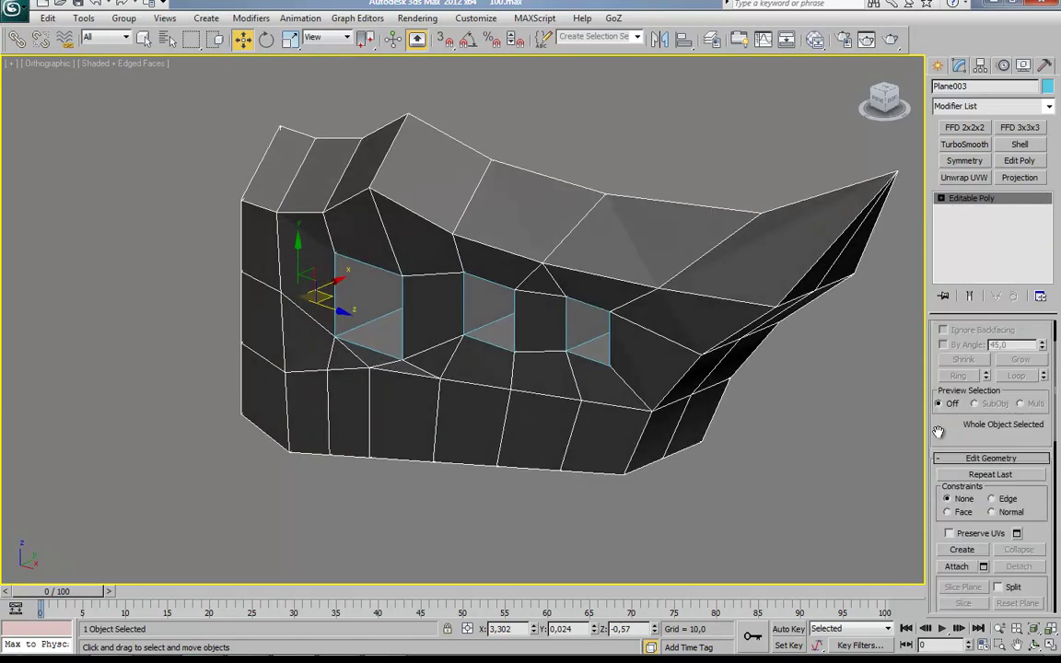
Select all vertices and weld the centre seam, reducing 124 vertices to 112.
key("1")
key("ctrl+a")
right_click(474, 265)
left_click(485, 367)
left_click(470, 368)
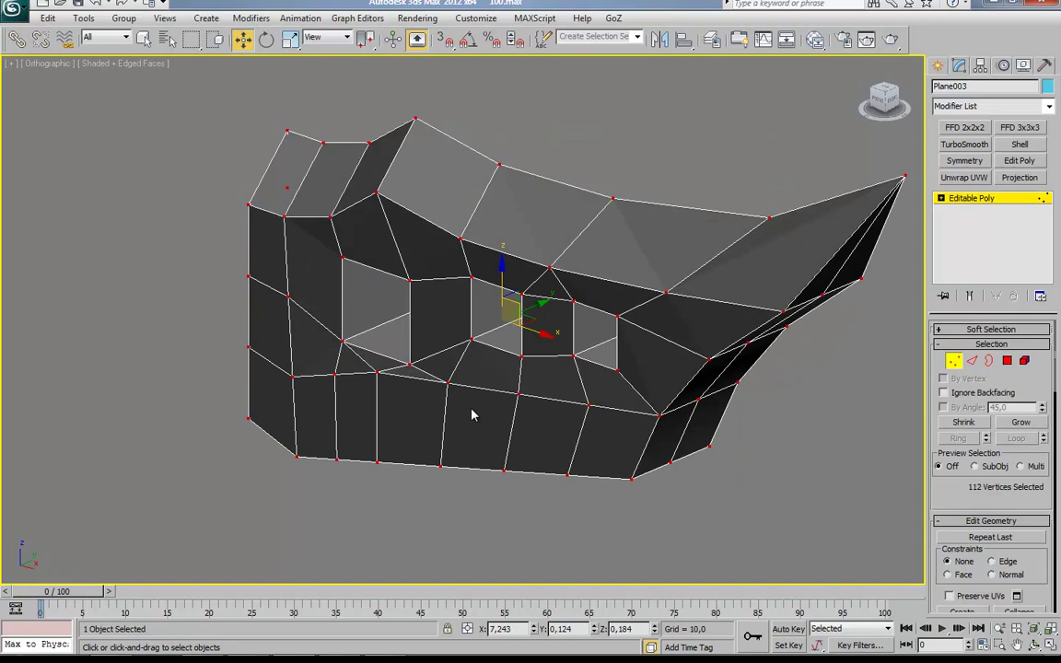
Select the mask's polygons, clear the selection, view it from the front, and reselect all vertices.
left_click(974, 363)
scroll(592, 361, "up", 3)
right_click(683, 372)
left_click(619, 352)
scroll(663, 320, "down", 5)
scroll(619, 431, "up", 2)
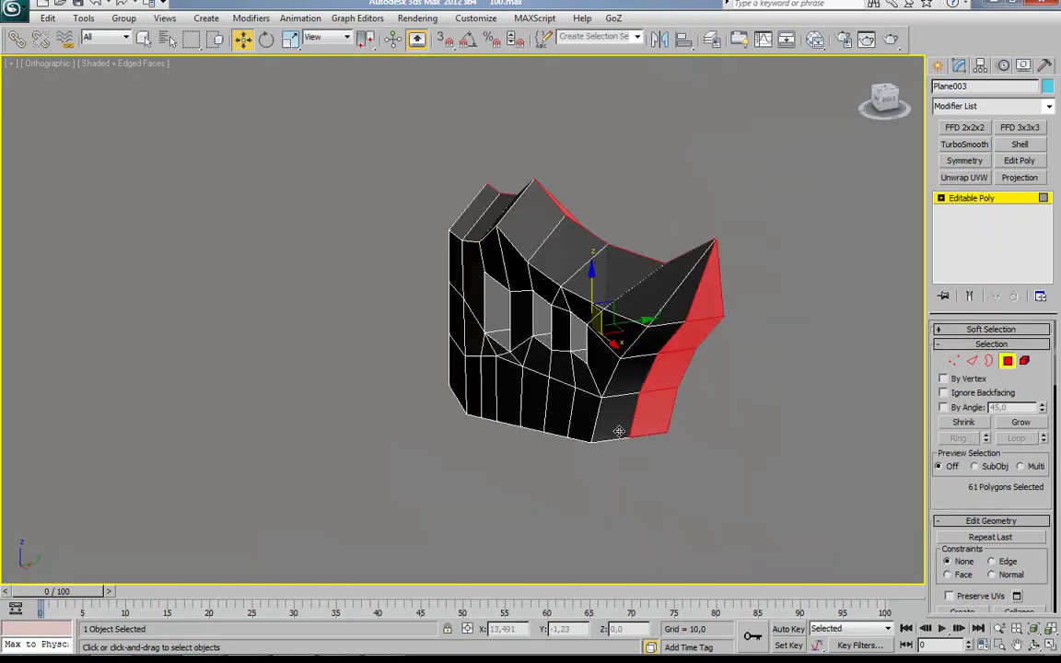
key("ctrl+d")
key("f")
scroll(645, 396, "up", 3)
scroll(553, 363, "down", 3)
key("1")
key("ctrl+a")
scroll(468, 342, "up", 2)
Orbit around the mask to inspect the eye holes and their walls.
key("x")
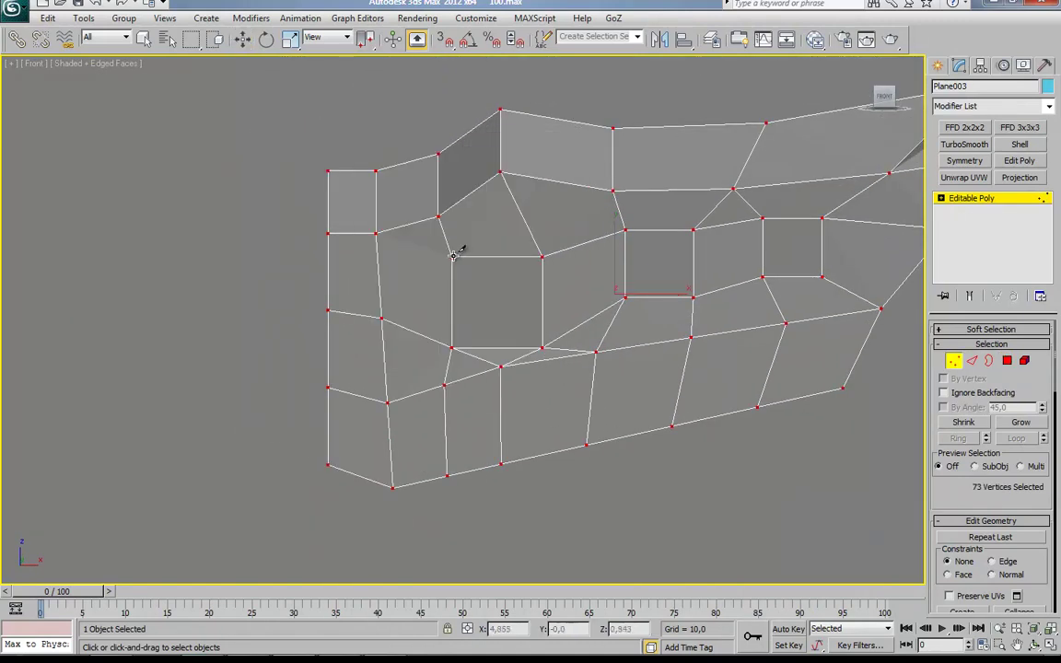
right_click(411, 278)
middle_click_drag(504, 474, 384, 299, "alt")
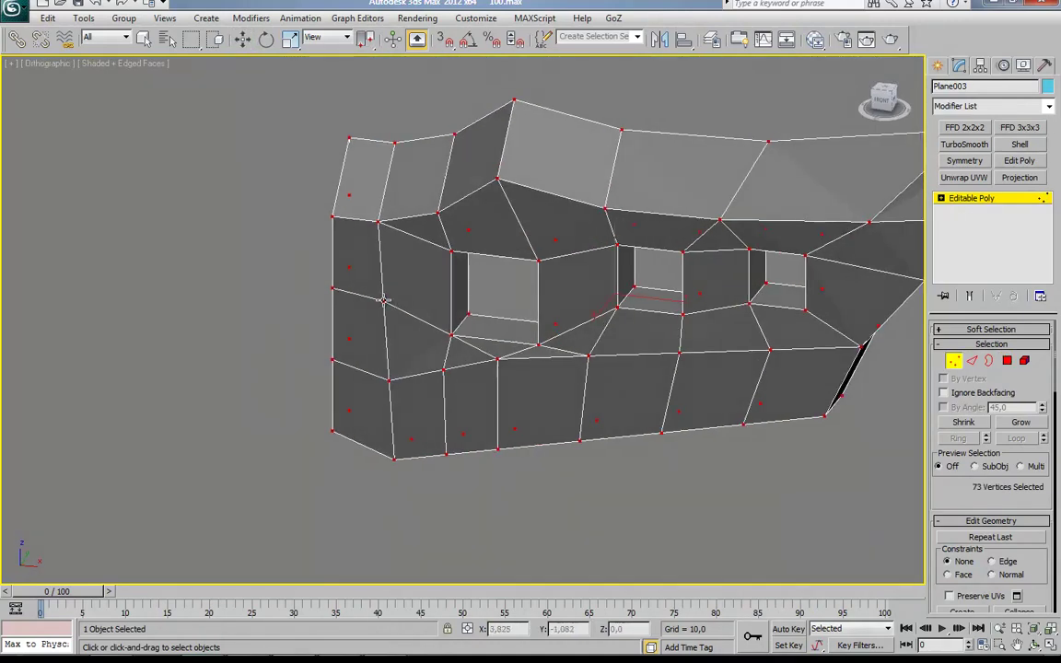
mouse_move(334, 384)
middle_mouse_down("alt")
mouse_move(362, 422)
mouse_move(430, 395)
middle_mouse_up("alt")
mouse_move(515, 431)
middle_mouse_down("alt")
mouse_move(606, 432)
mouse_move(601, 426)
middle_mouse_up("alt")
mouse_move(781, 392)
middle_mouse_down("alt")
mouse_move(763, 445)
mouse_move(781, 426)
mouse_move(817, 441)
middle_mouse_up("alt")
scroll(595, 517, "up", 3)
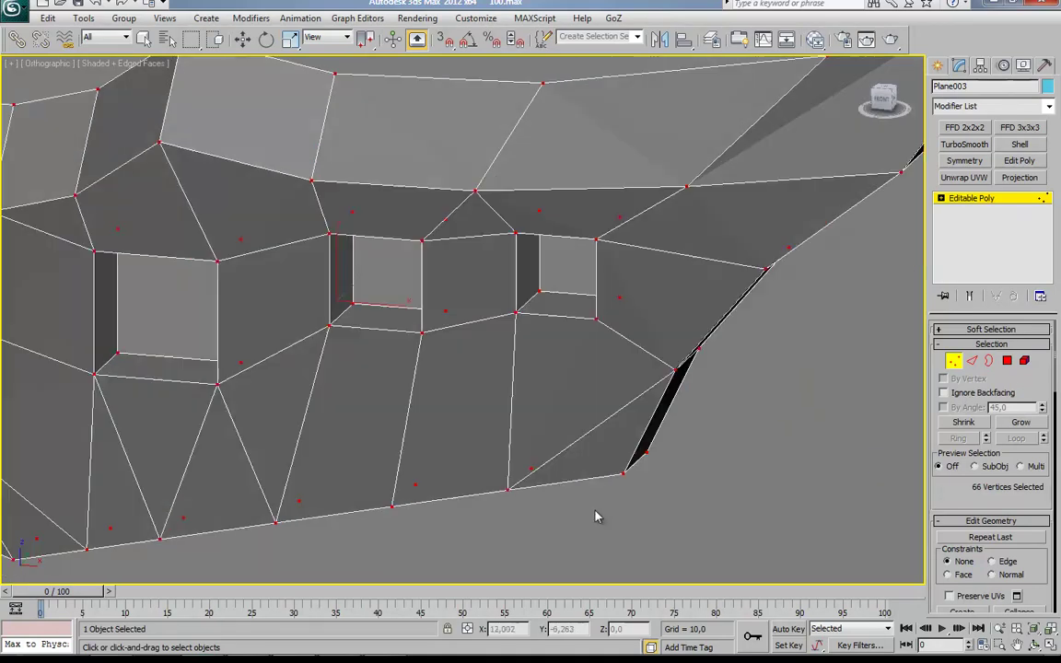
scroll(595, 517, "down", 2)
Select the diagonal edge below the holes, return to vertices, and view the piece near front-on.
right_click(635, 408)
left_click(651, 422)
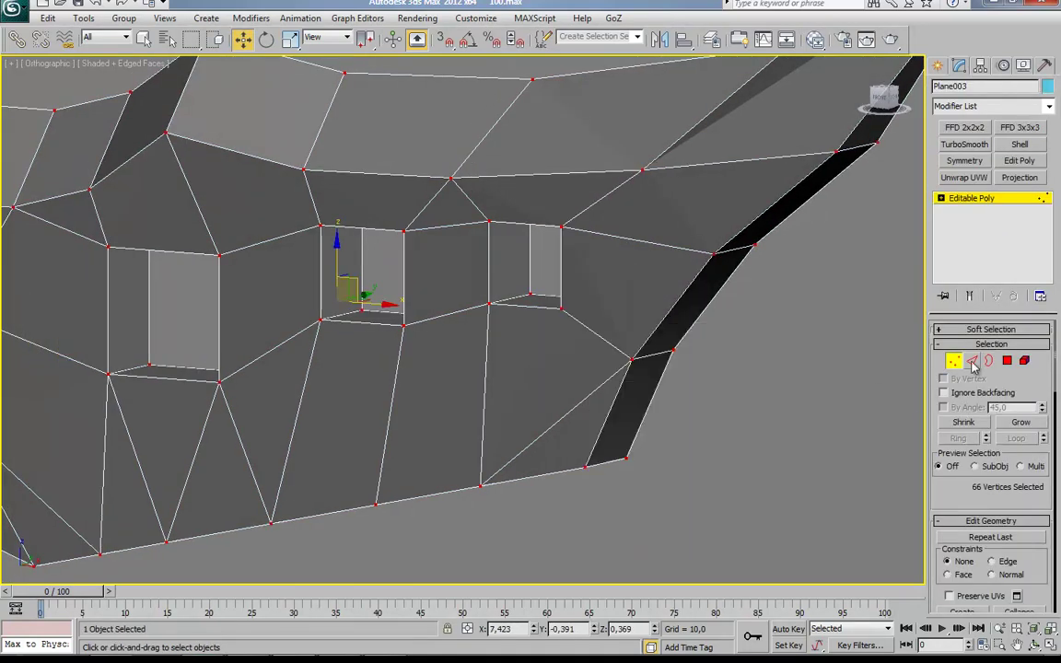
left_click(973, 362)
left_click(581, 402)
left_click(954, 361)
mouse_move(590, 458)
middle_mouse_down("alt")
mouse_move(610, 500)
mouse_move(641, 240)
middle_mouse_up("alt")
mouse_move(650, 344)
middle_mouse_down("alt")
mouse_move(471, 493)
mouse_move(469, 455)
mouse_move(660, 371)
mouse_move(594, 354)
middle_mouse_up("alt")
Cut a new edge across the lower face from the lower-left corner to the right corner.
right_click(613, 375)
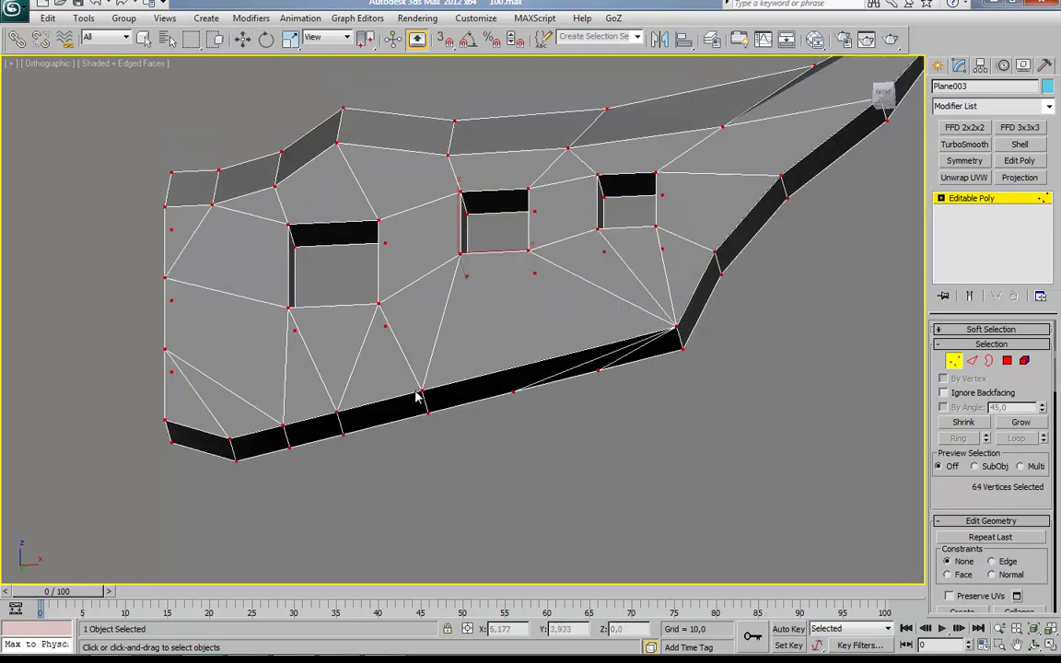
right_click(291, 440)
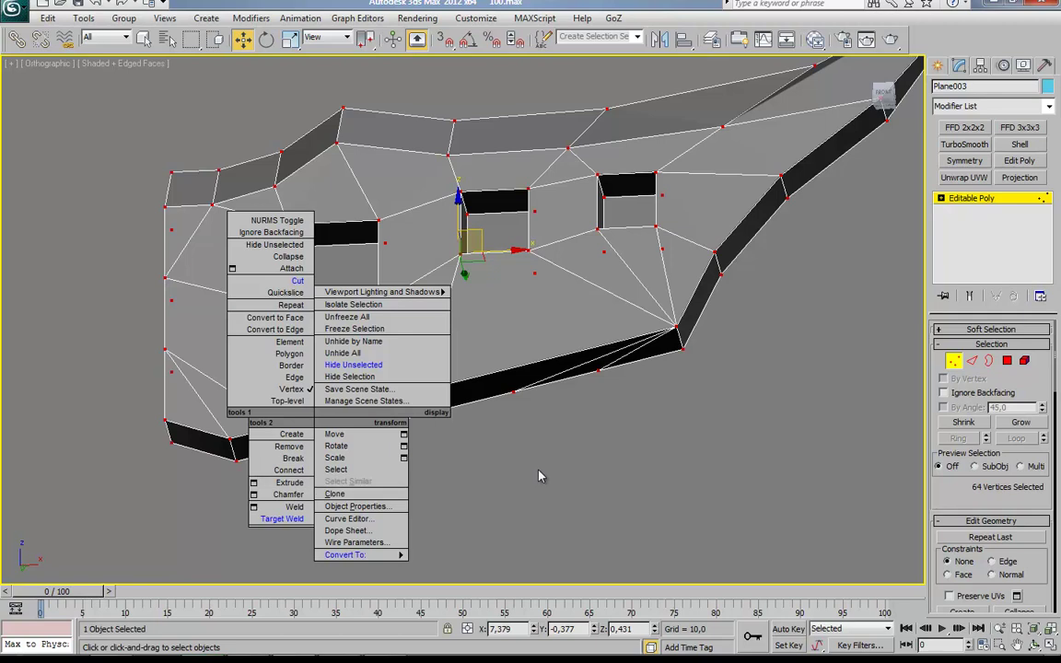
middle_click_drag(540, 476, 527, 440, "alt")
right_click(467, 368)
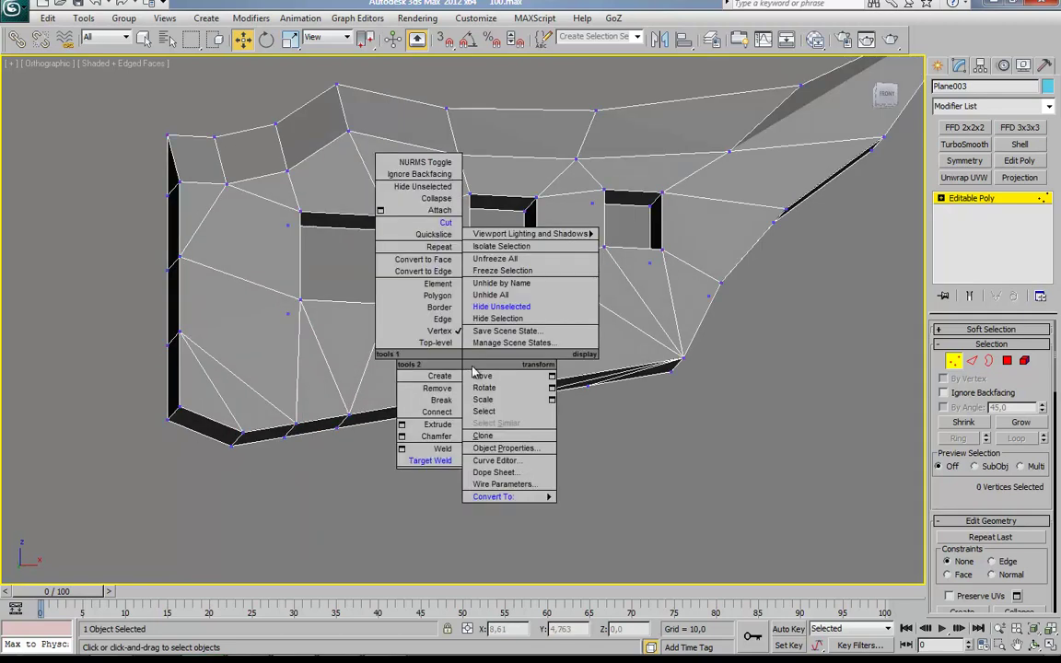
left_click(387, 454)
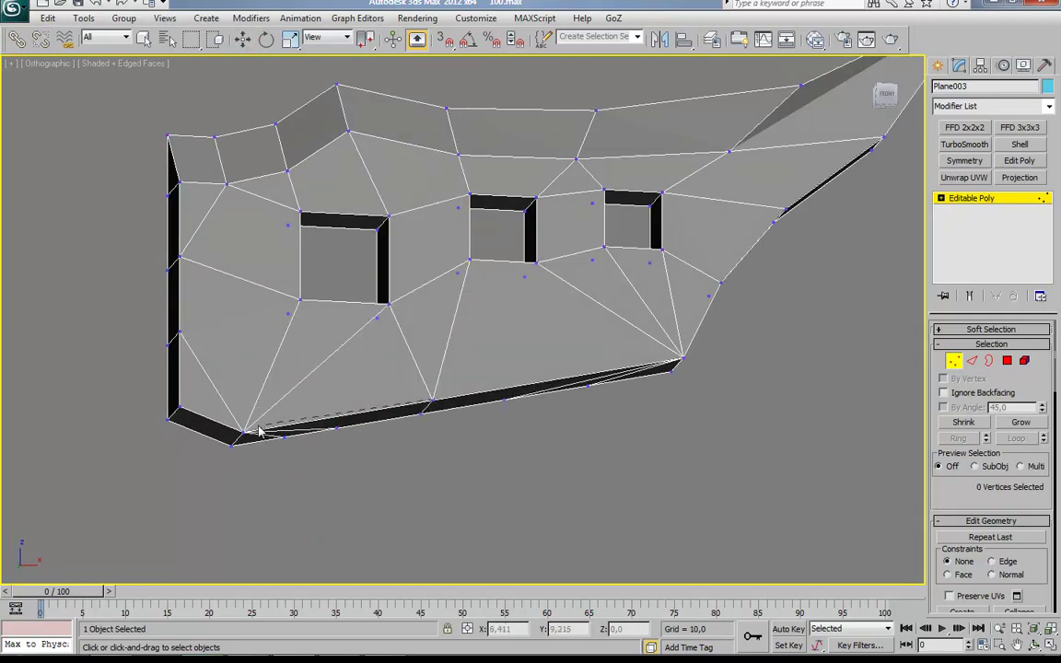
middle_click_drag(491, 356, 582, 315, "alt")
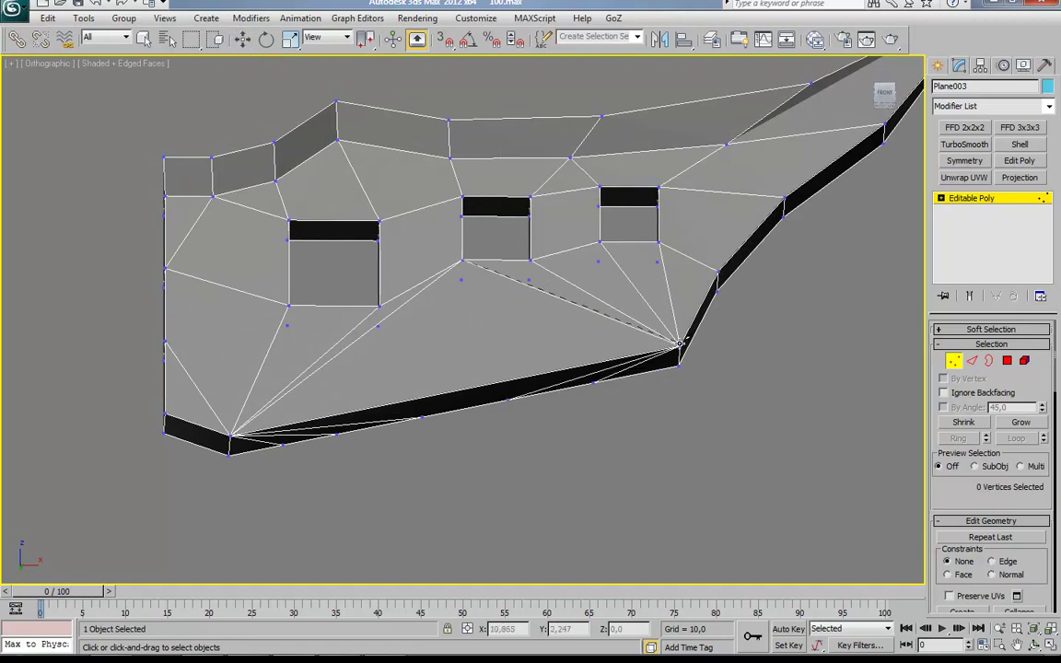
key("w")
middle_click_drag(372, 374, 306, 386, "alt")
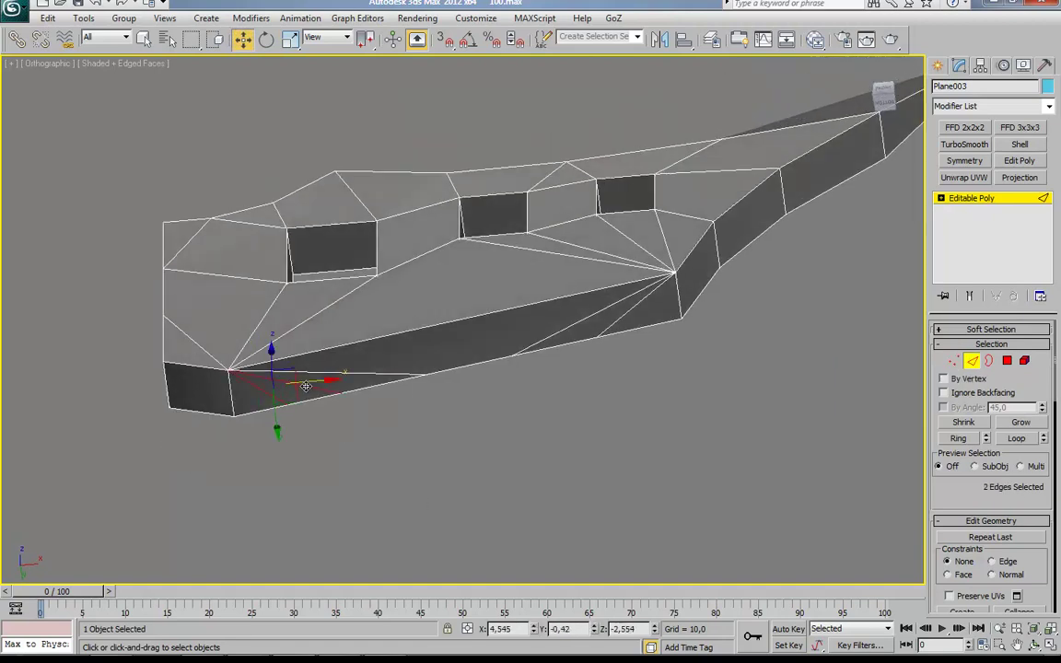
Switch Plane003 to Polygon mode and select its side faces.
left_click(630, 417)
mouse_move(630, 417)
middle_mouse_down("alt")
mouse_move(516, 472)
mouse_move(571, 449)
mouse_move(526, 438)
mouse_move(424, 480)
mouse_move(424, 511)
mouse_move(490, 424)
mouse_move(629, 444)
middle_mouse_up("alt")
key("4")
left_click(599, 277)
middle_click_drag(599, 276, 516, 387, "alt")
left_click(386, 304, "ctrl")
middle_click_drag(387, 304, 553, 369, "alt")
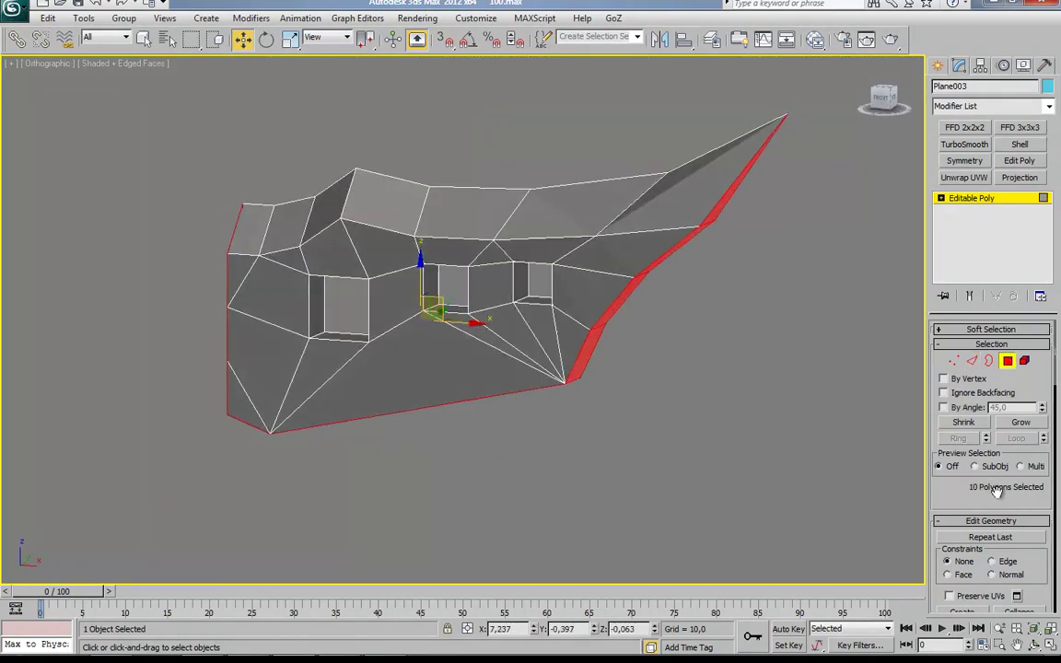
scroll(924, 498, "down", 5)
mouse_move(829, 461)
middle_mouse_down("alt")
mouse_move(650, 405)
mouse_move(579, 345)
middle_mouse_up("alt")
Select the front faces around the three window openings and give them smoothing group 1.
left_click(268, 304)
left_click(396, 350, "ctrl")
left_click(331, 242, "ctrl")
left_click(415, 238, "ctrl")
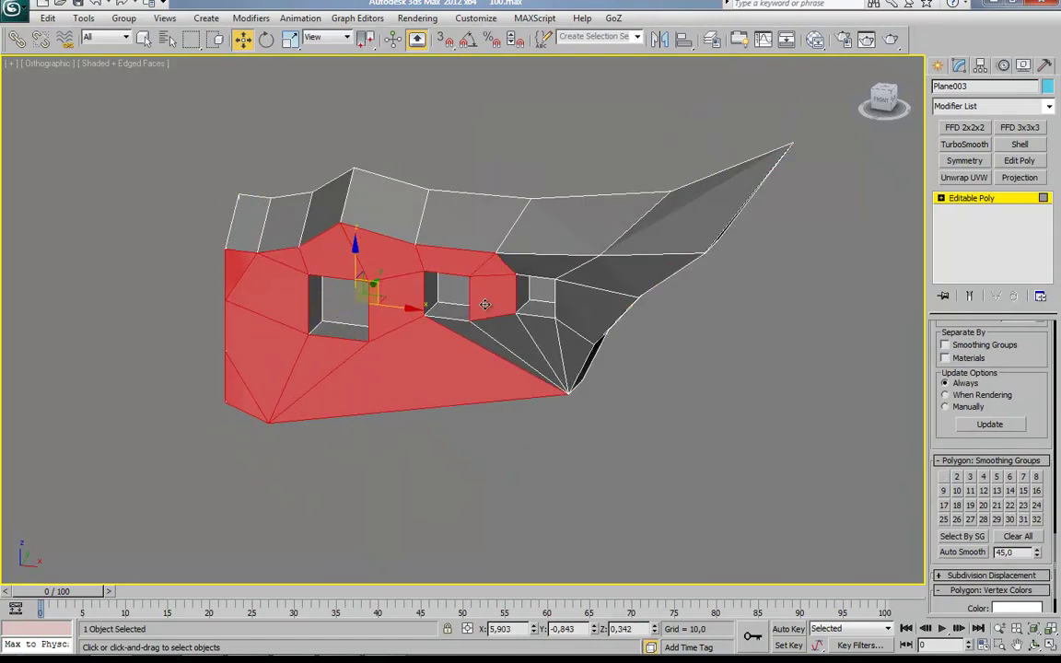
left_click(488, 327, "ctrl")
left_click(547, 272, "ctrl")
left_click(947, 477)
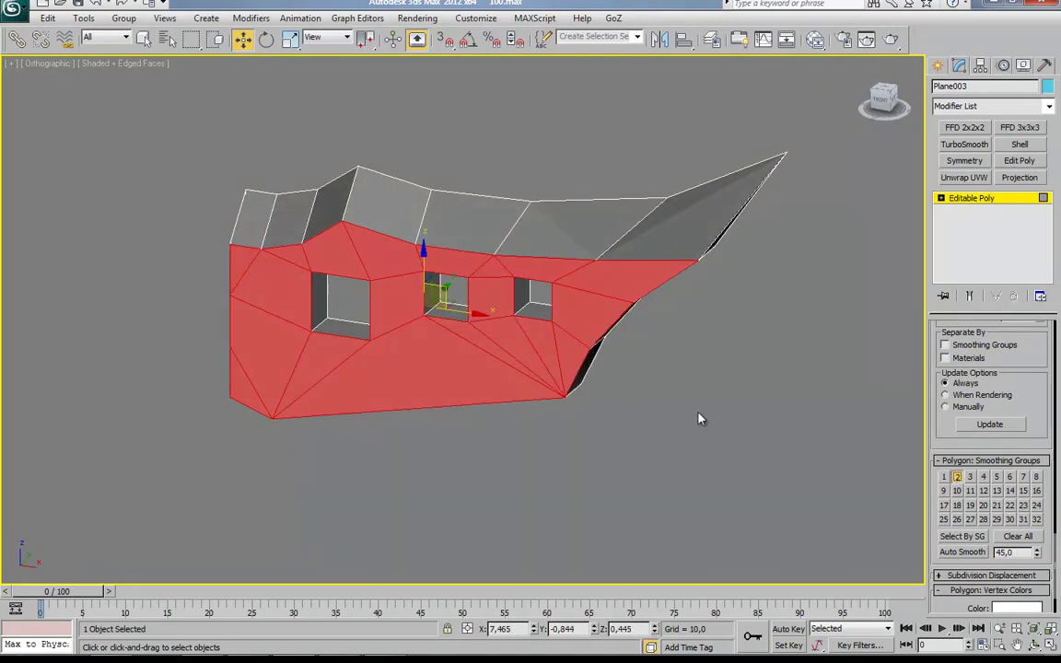
Select the top band and the inner faces of the left and middle windows.
left_click(699, 419)
middle_click_drag(304, 230, 265, 209, "alt")
left_click(479, 217, "ctrl")
left_click(651, 391)
middle_click_drag(652, 390, 557, 444, "alt")
middle_click_drag(385, 341, 481, 356, "alt")
left_click(414, 294, "ctrl")
left_click(548, 281, "ctrl")
Select the left side, bottom and top triangle faces and assign smoothing group 2.
middle_click_drag(657, 272, 619, 309, "alt")
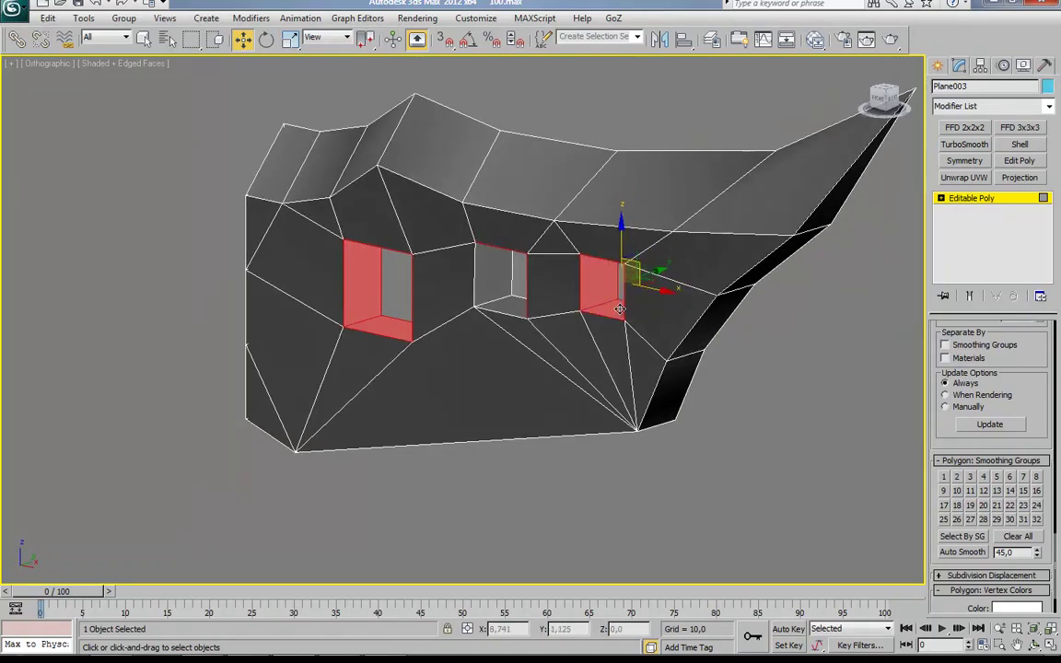
left_click(656, 501)
mouse_move(656, 501)
middle_mouse_down("alt")
mouse_move(523, 423)
mouse_move(410, 379)
middle_mouse_up("alt")
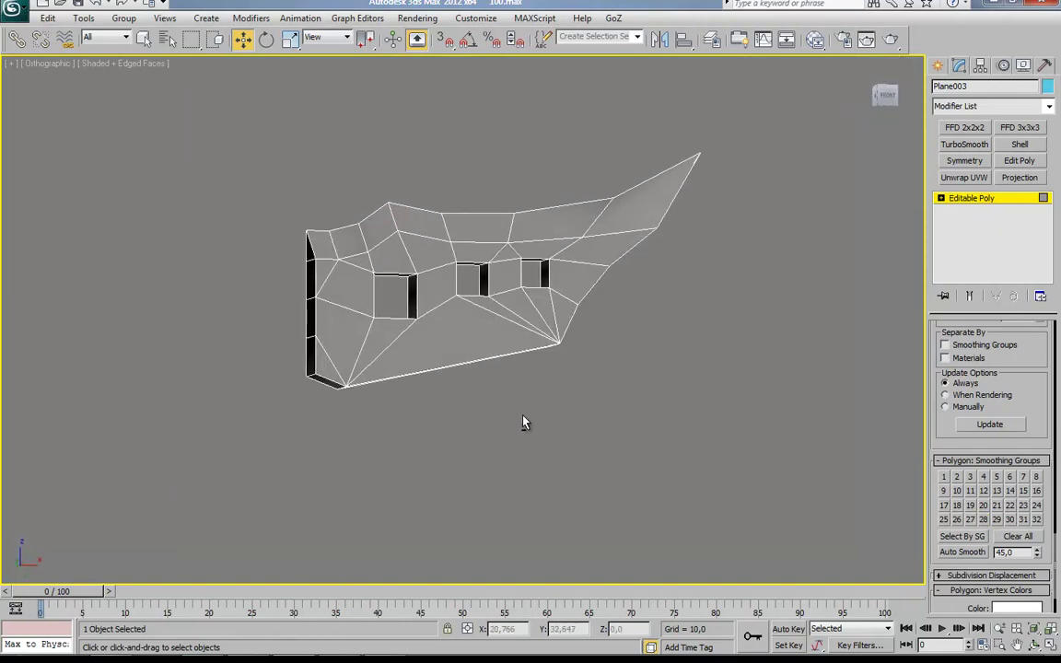
left_click(410, 379)
middle_click_drag(219, 442, 591, 352, "alt")
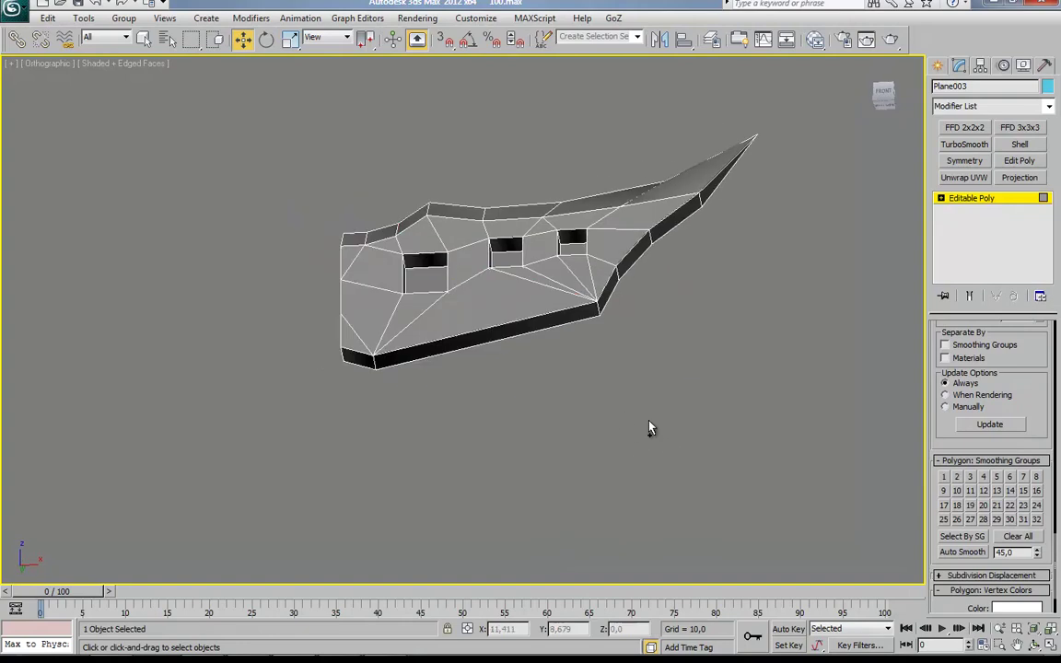
left_click(590, 352)
mouse_move(604, 293)
middle_mouse_down("alt")
mouse_move(591, 361)
mouse_move(493, 370)
mouse_move(494, 323)
mouse_move(361, 219)
middle_mouse_up("alt")
left_click(957, 477)
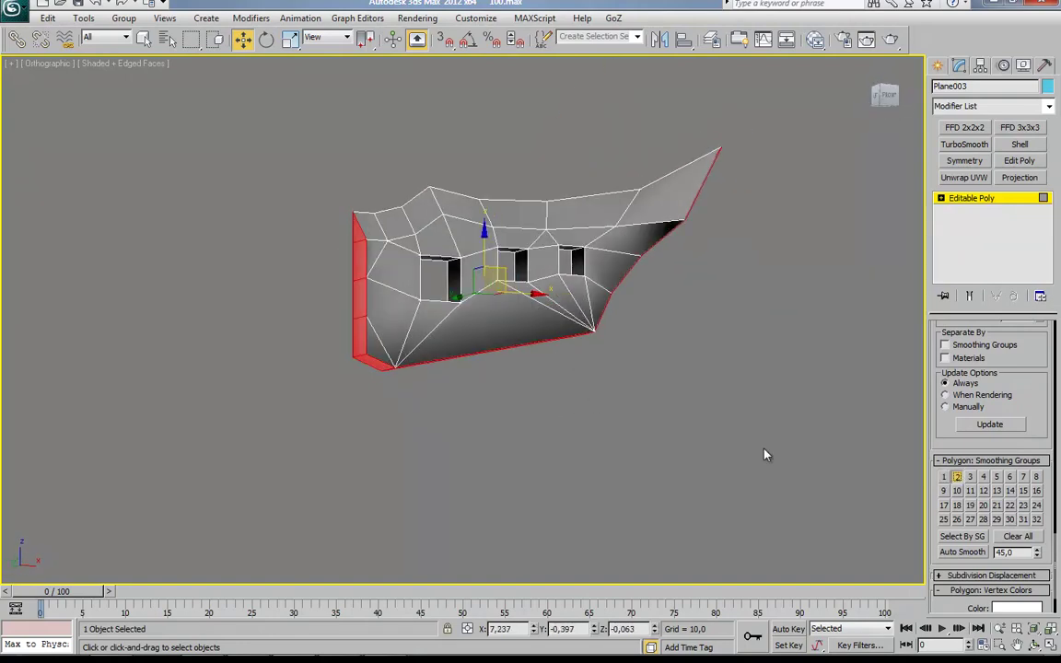
Leave polygon editing and return to the whole Plane003 object.
middle_click_drag(763, 454, 703, 452, "alt")
key("1")
middle_click_drag(966, 208, 584, 209, "alt")
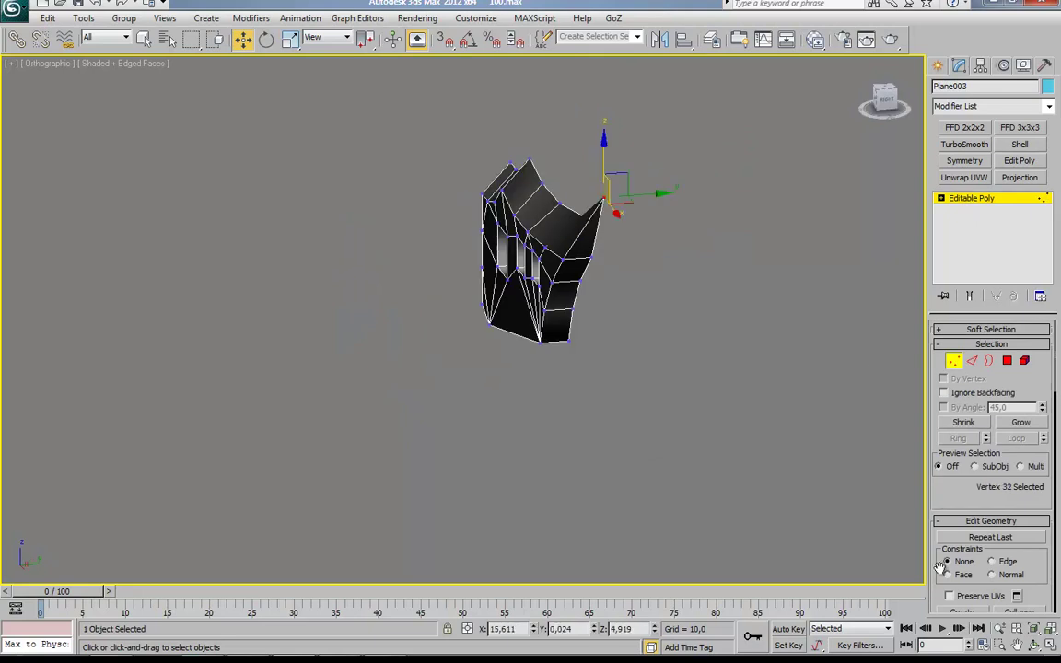
left_click(964, 160)
left_click(987, 368)
left_click(995, 368)
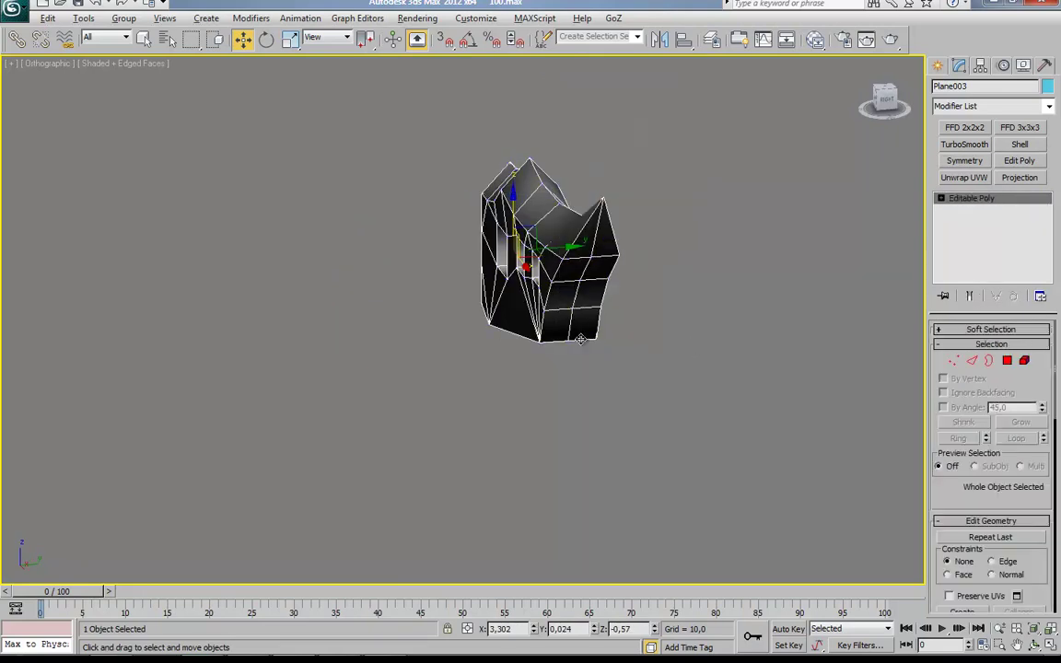
Orbit around Plane003 to inspect the new smoothing, clearing the face selection.
middle_click_drag(540, 315, 525, 396, "alt")
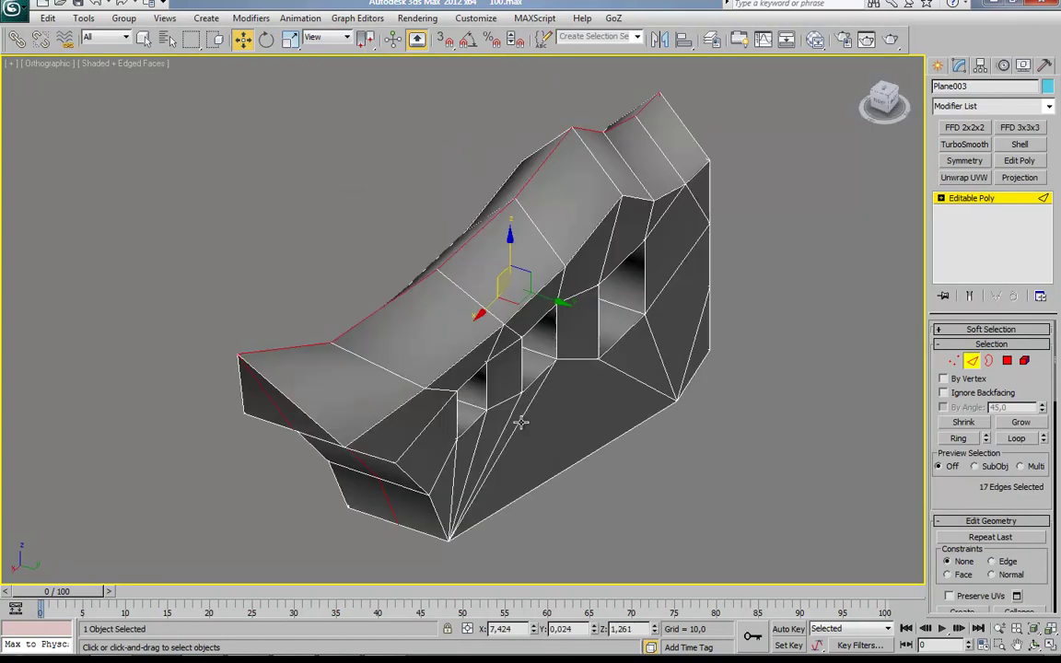
mouse_move(707, 178)
middle_mouse_down("alt")
mouse_move(588, 344)
mouse_move(687, 312)
mouse_move(693, 300)
mouse_move(592, 332)
mouse_move(338, 257)
middle_mouse_up("alt")
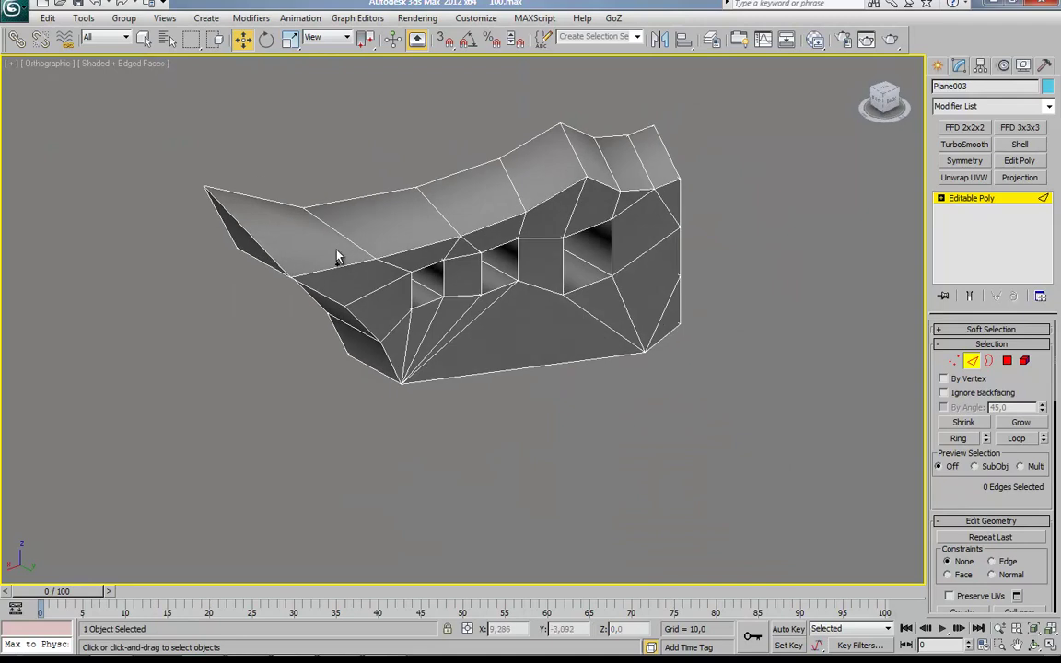
middle_click_drag(426, 369, 372, 255, "alt")
left_click(589, 310, "ctrl")
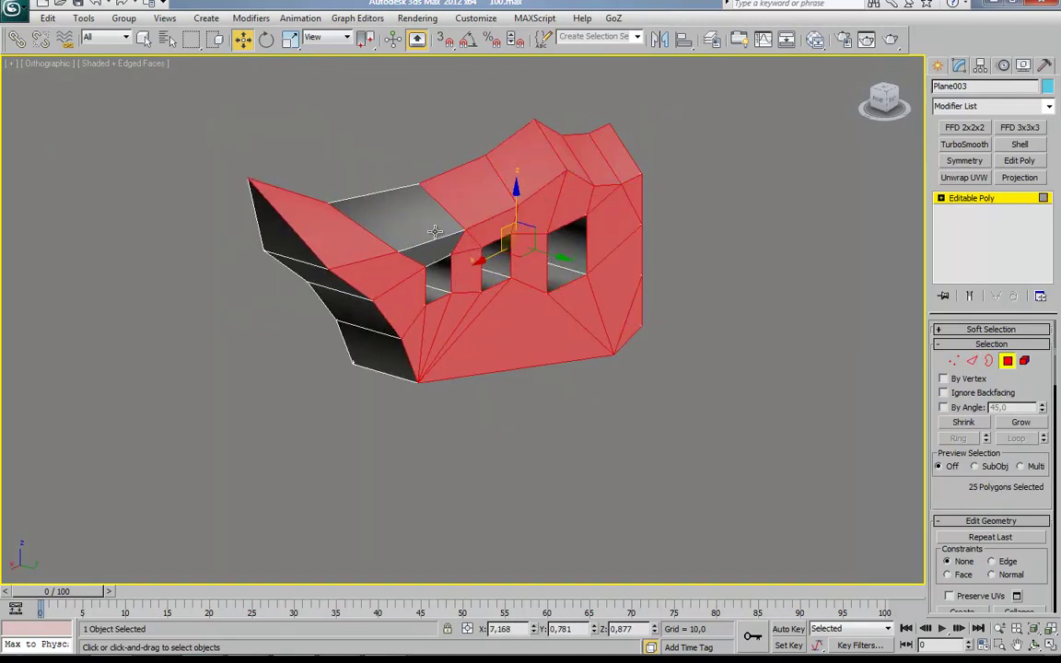
scroll(970, 476, "down", 5)
scroll(962, 449, "down", 5)
mouse_move(663, 442)
middle_mouse_down("alt")
mouse_move(627, 440)
mouse_move(637, 385)
mouse_move(580, 419)
mouse_move(248, 367)
mouse_move(1017, 507)
middle_mouse_up("alt")
left_click(645, 466)
mouse_move(645, 466)
middle_mouse_down("alt")
mouse_move(580, 413)
mouse_move(528, 464)
mouse_move(559, 414)
middle_mouse_up("alt")
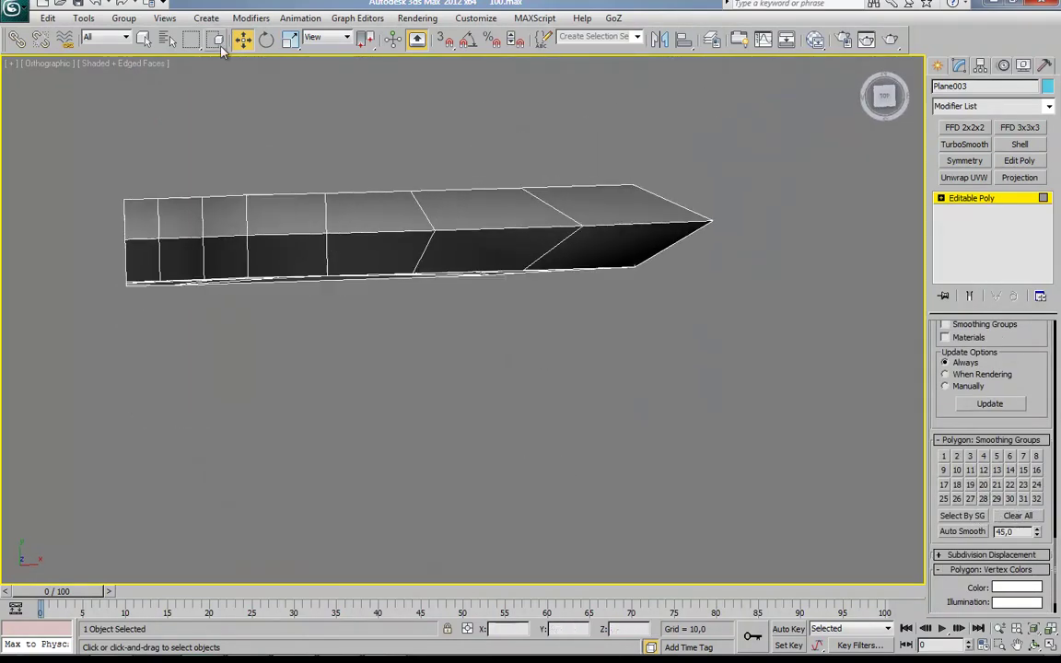
mouse_move(157, 376)
middle_mouse_down("alt")
mouse_move(323, 227)
mouse_move(208, 210)
middle_mouse_up("alt")
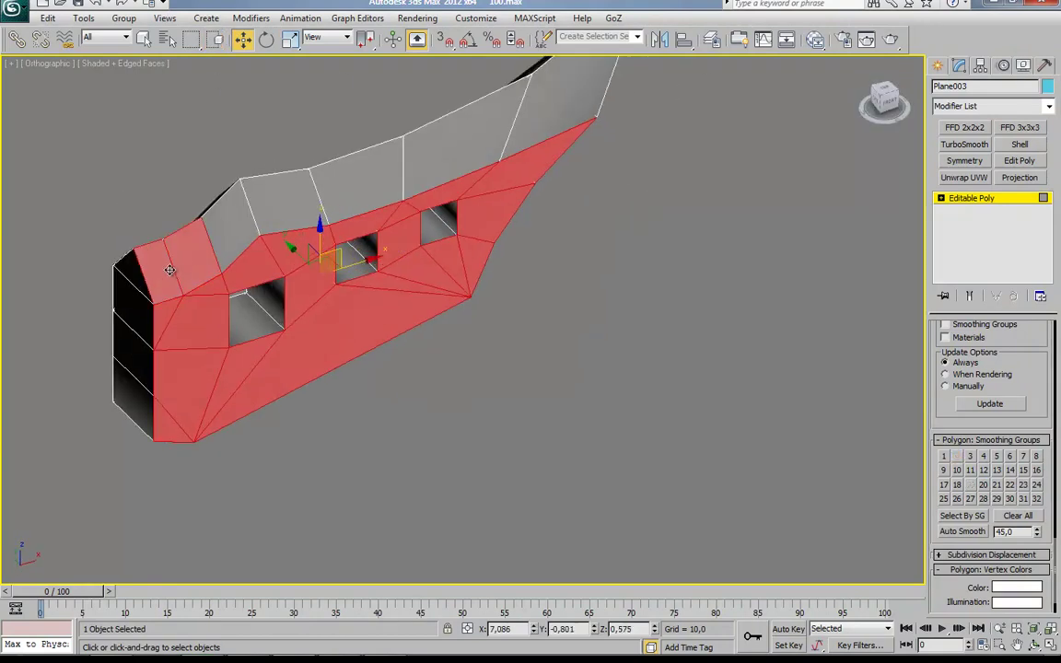
middle_click_drag(538, 117, 866, 414, "alt")
left_click(585, 402)
mouse_move(585, 403)
middle_mouse_down("alt")
mouse_move(662, 385)
mouse_move(671, 398)
mouse_move(595, 369)
middle_mouse_up("alt")
Unhide all parts, then hide everything except the handle and spiral.
key("4")
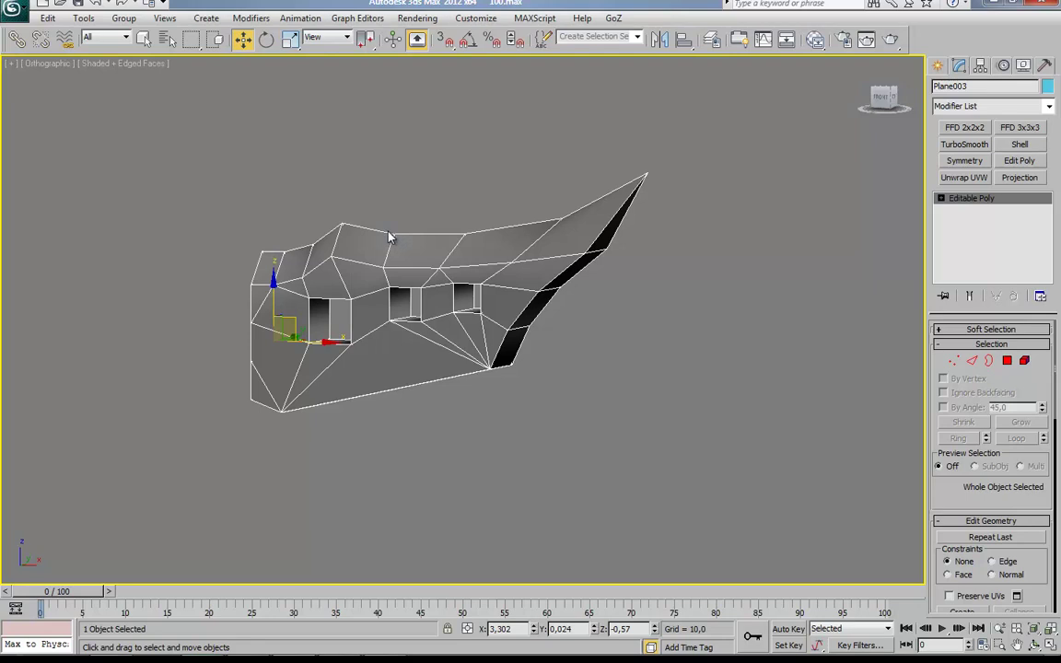
right_click(379, 173)
left_click(416, 111)
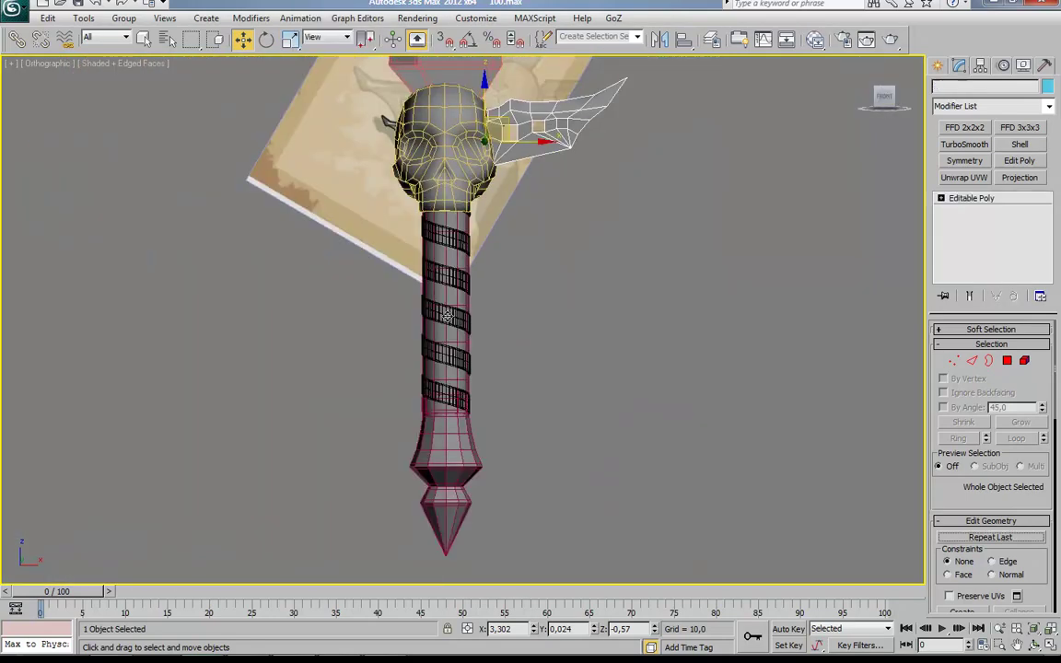
left_click(446, 316, "ctrl")
middle_click_drag(446, 316, 446, 272)
right_click(387, 297)
left_click(449, 248)
Delete the Cylinder001 handle polygons hidden under the spiral.
middle_click_drag(495, 394, 514, 331)
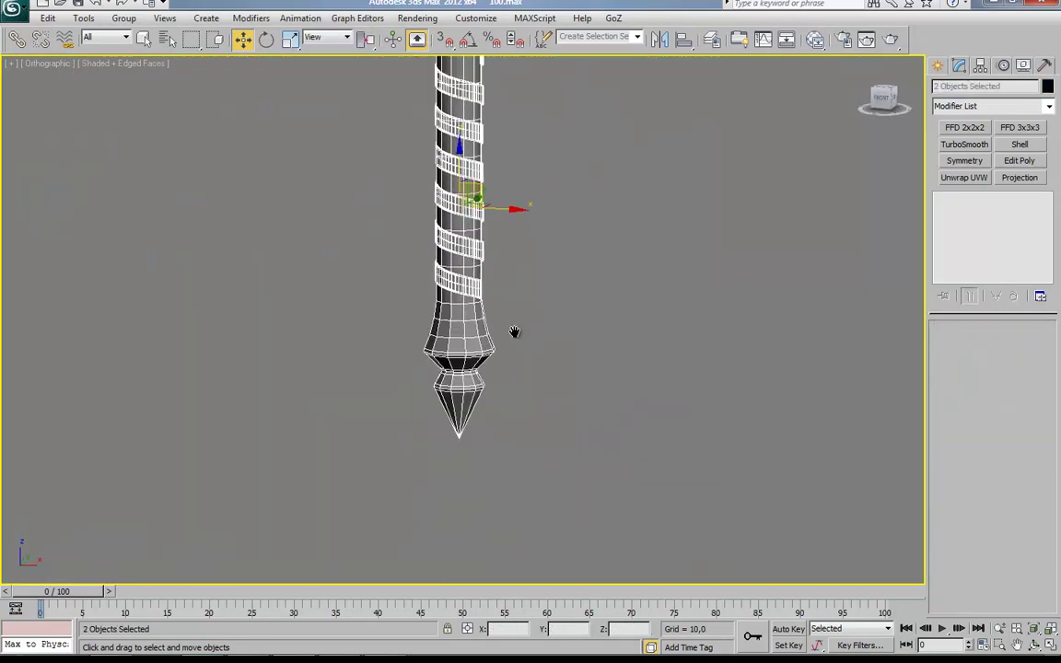
left_click(488, 329)
scroll(544, 372, "up", 5)
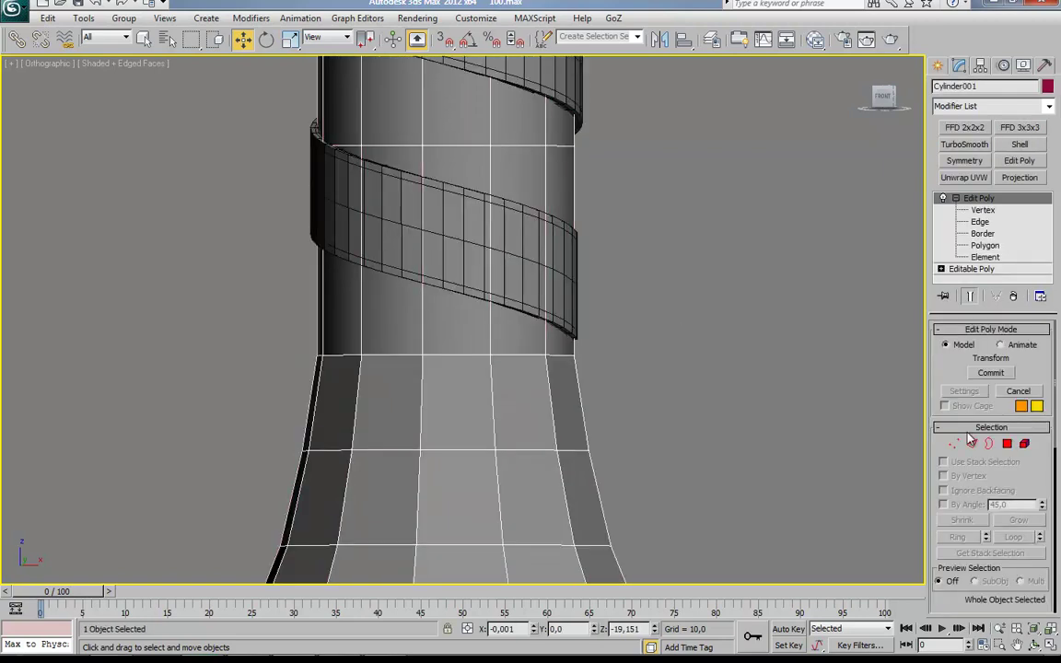
left_click(1007, 443)
scroll(522, 362, "down", 5)
left_click_drag(559, 113, 348, 391)
scroll(378, 308, "up", 5)
scroll(376, 299, "down", 1)
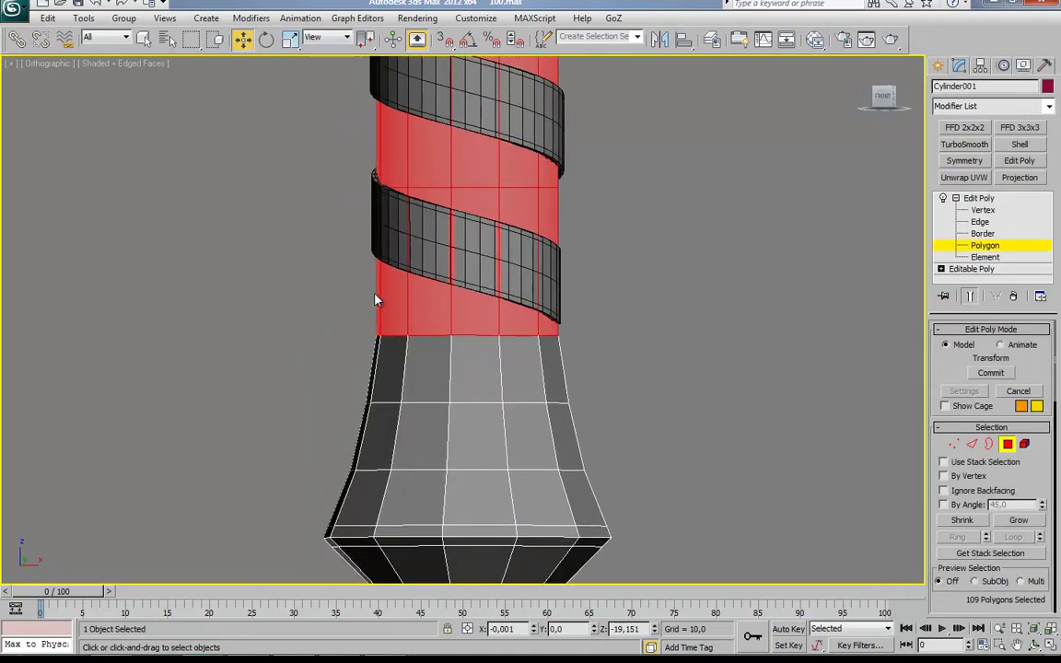
scroll(376, 299, "up", 1)
key("Delete")
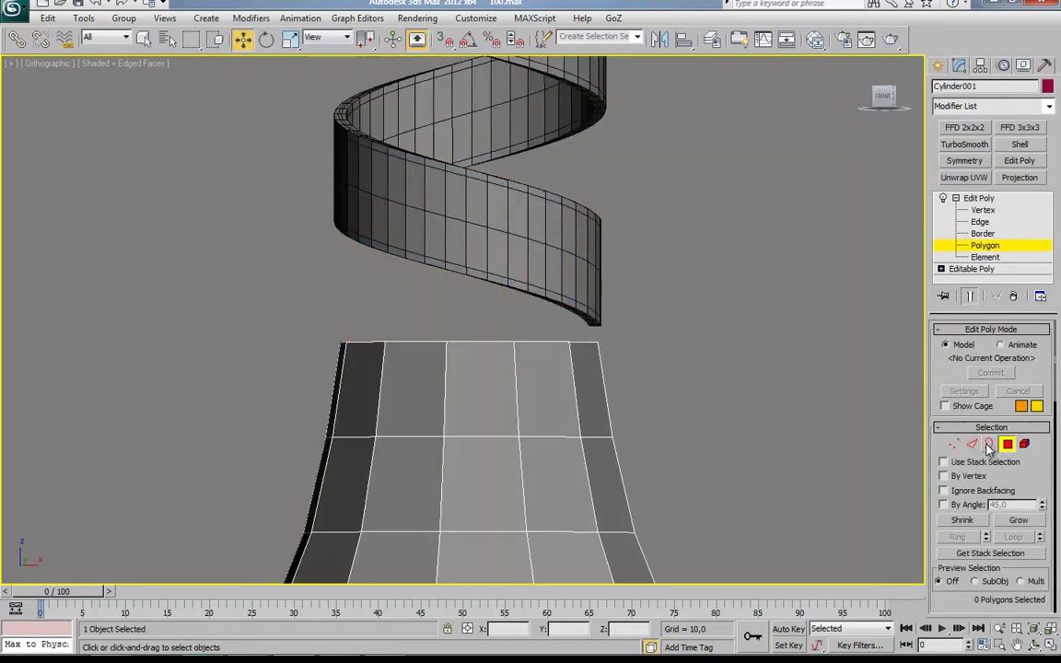
Orbit around the trimmed handle to check its open border.
middle_click_drag(538, 343, 609, 261, "alt")
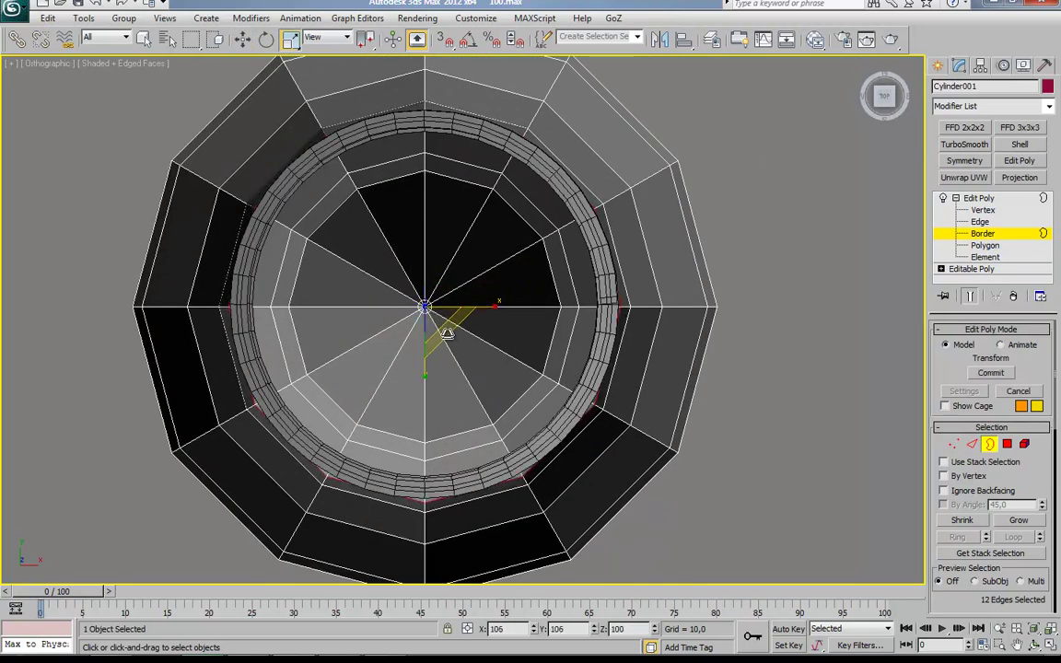
middle_click_drag(445, 334, 669, 483, "alt")
scroll(492, 502, "down", 5)
key("w")
scroll(348, 393, "down", 2)
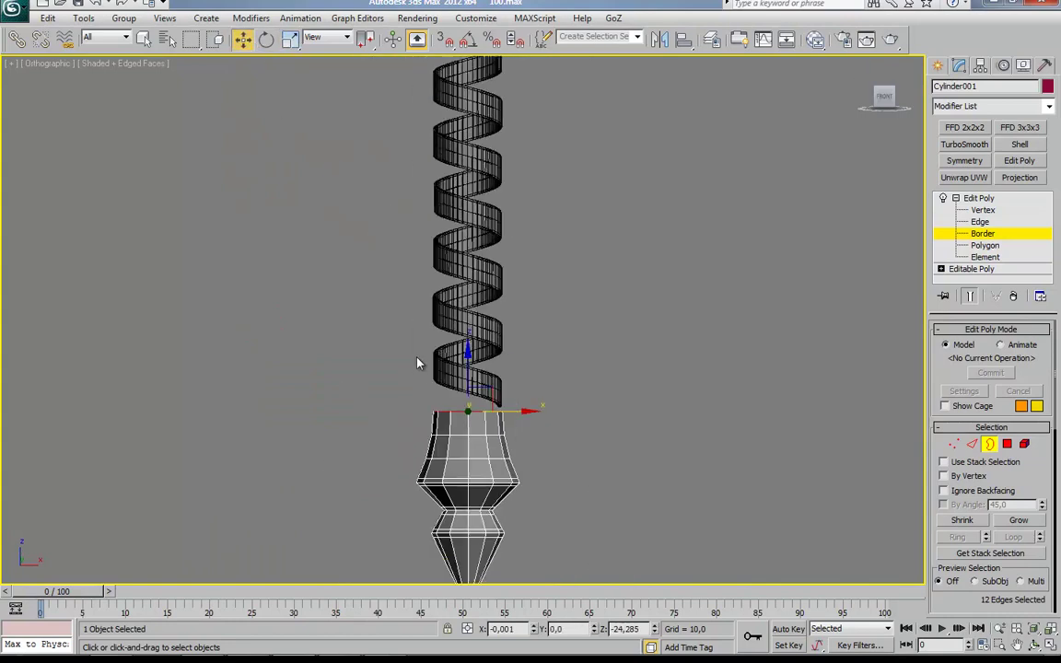
scroll(552, 332, "up", 5)
scroll(552, 331, "down", 5)
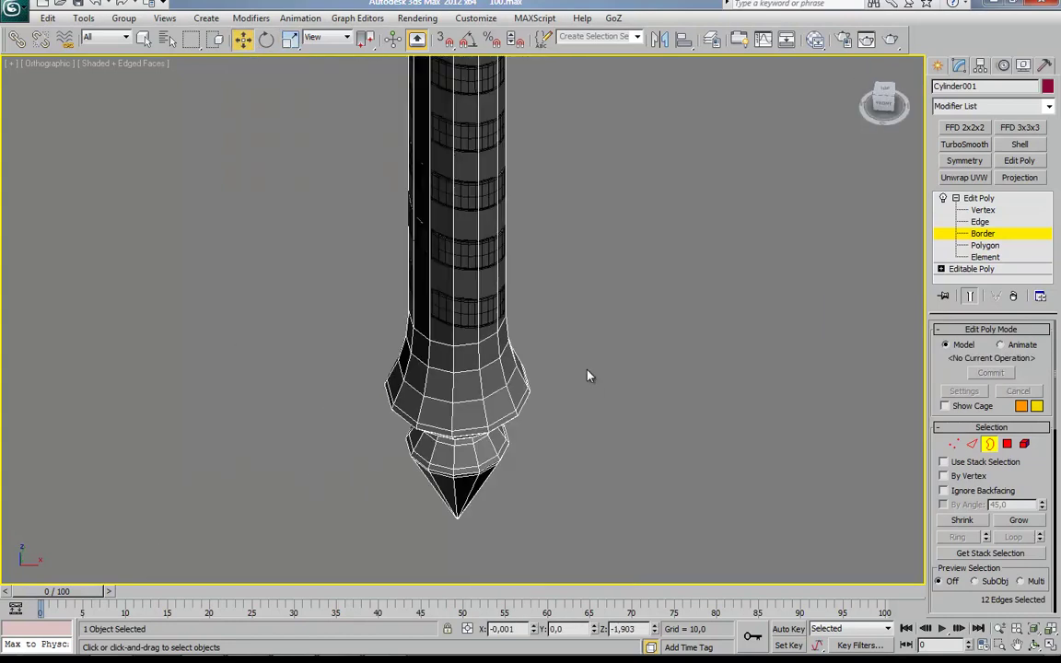
middle_click_drag(552, 331, 852, 402, "alt")
key("4")
scroll(514, 516, "down", 3)
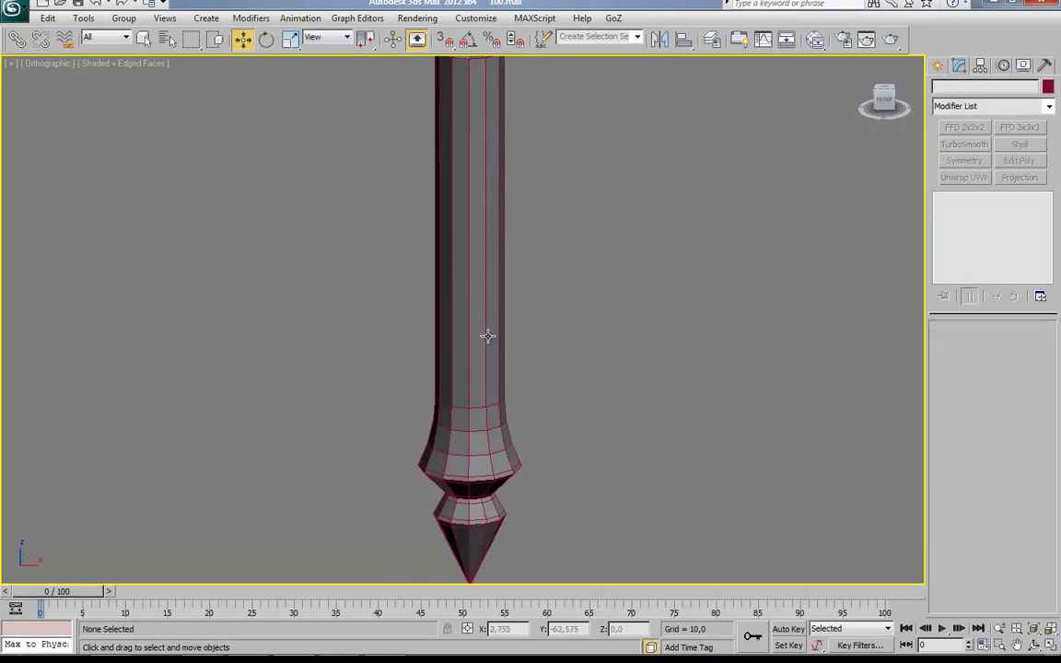
scroll(515, 368, "down", 3)
Exit face editing on the handle and turn off Edged Faces.
left_click(1007, 444)
scroll(1004, 543, "down", 8)
scroll(1013, 573, "down", 2)
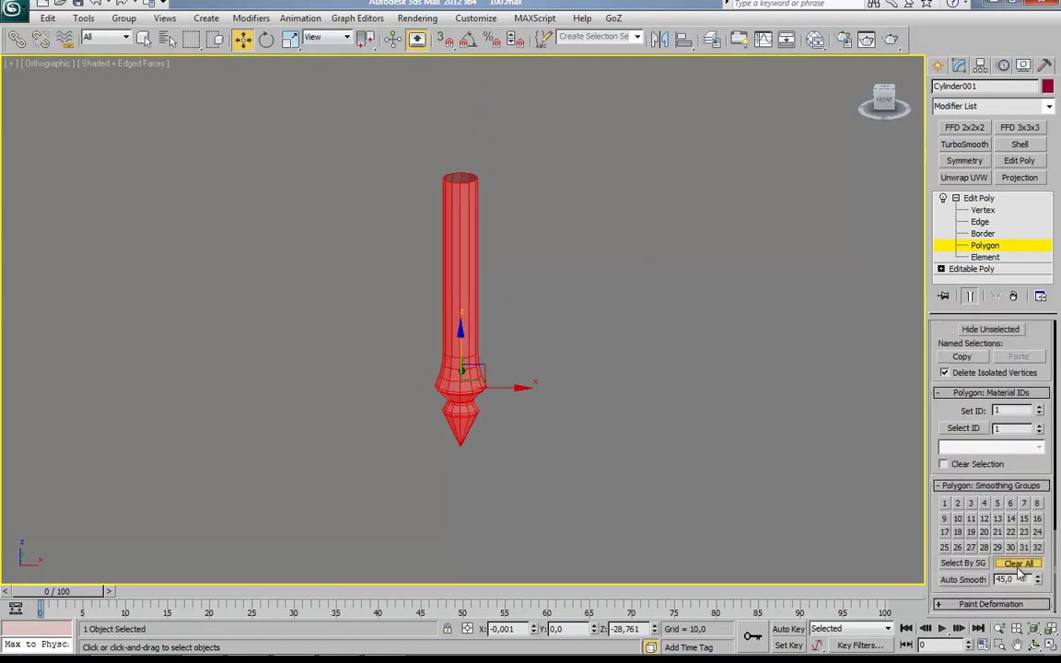
key("F4")
middle_click_drag(646, 374, 892, 447, "alt")
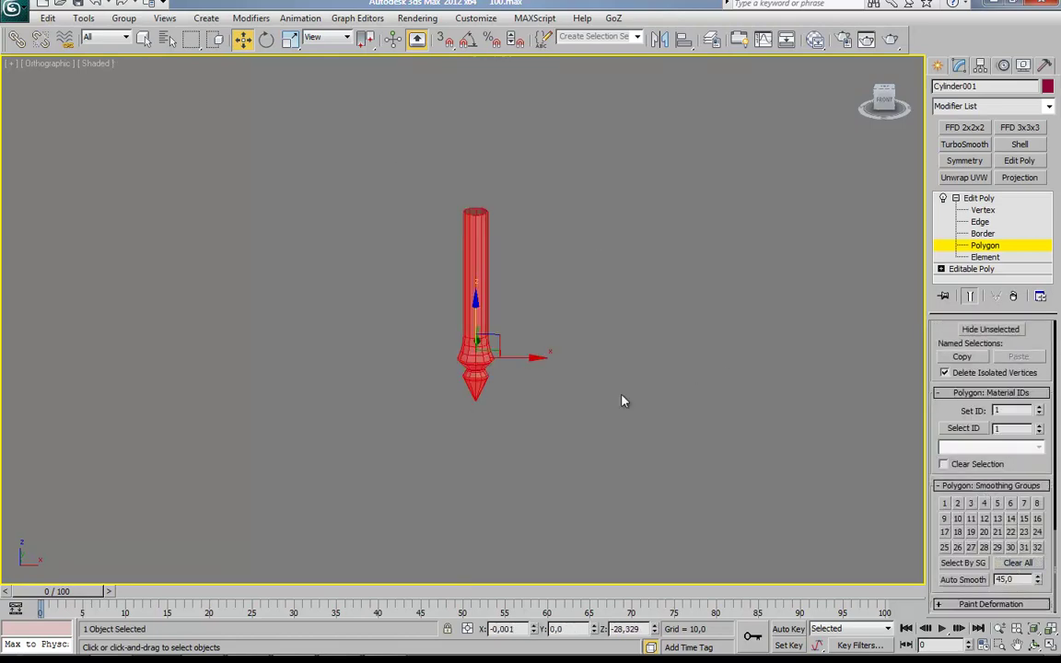
left_click(693, 454)
Unhide all, isolate the Plane002 blade with Alt+Q and show Edged Faces again.
right_click(459, 325)
left_click(533, 275)
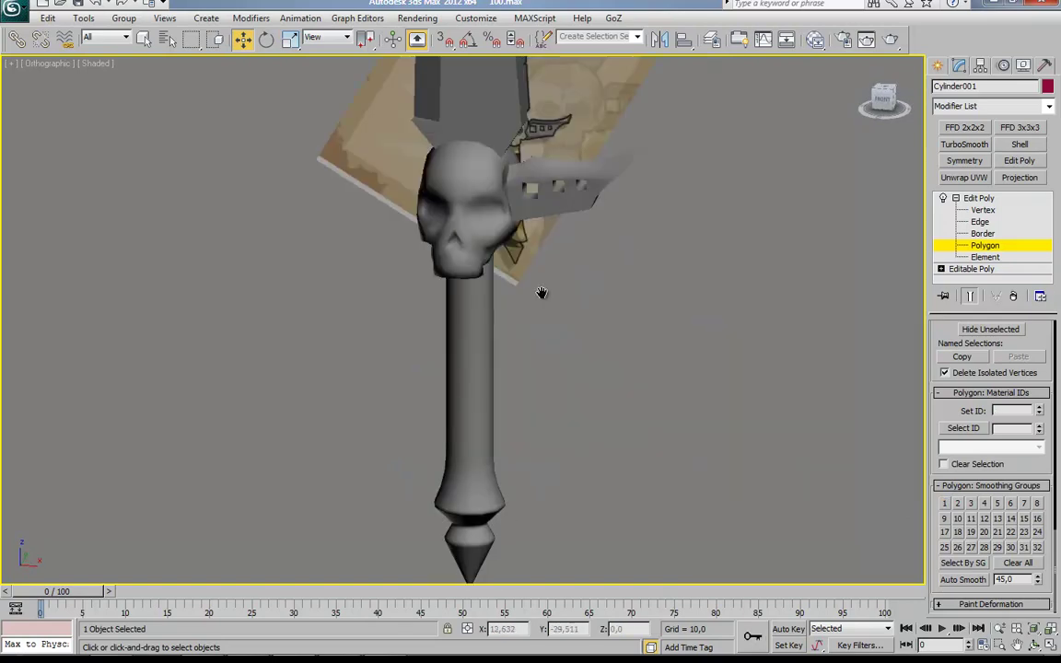
scroll(562, 218, "up", 3)
scroll(407, 229, "up", 2)
left_click(461, 231)
key("alt+q")
key("F4")
scroll(512, 359, "up", 3)
middle_click_drag(513, 361, 516, 386, "alt")
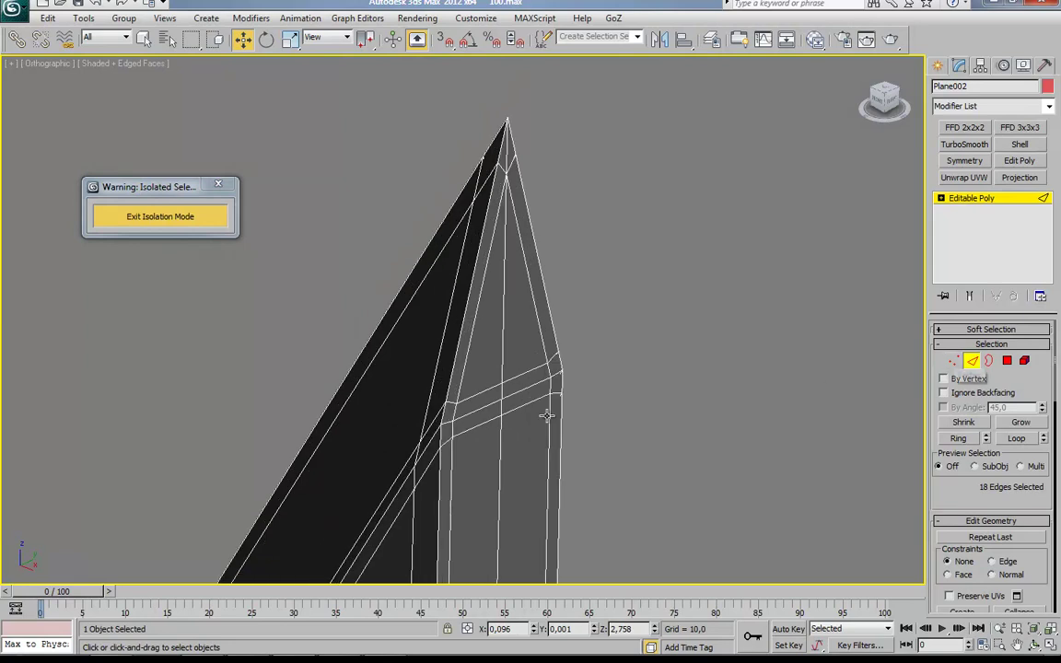
mouse_move(443, 509)
middle_mouse_down("alt")
mouse_move(542, 88)
mouse_move(568, 154)
middle_mouse_up("alt")
scroll(478, 407, "up", 4)
left_click(438, 338)
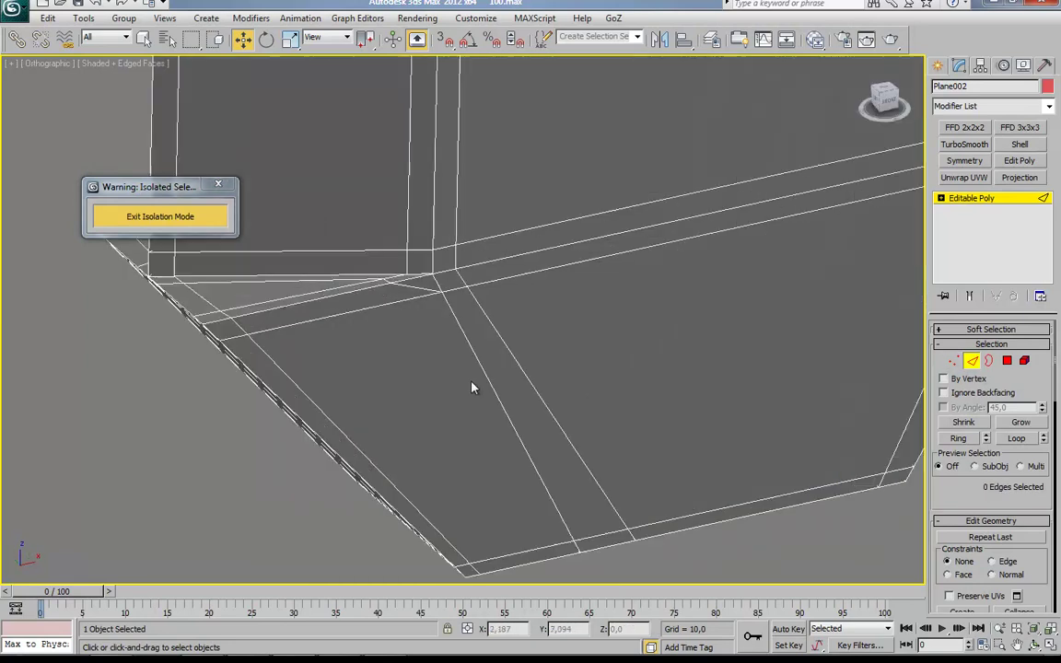
mouse_move(438, 337)
middle_mouse_down("alt")
mouse_move(483, 374)
mouse_move(350, 419)
mouse_move(391, 242)
middle_mouse_up("alt")
key("alt+l")
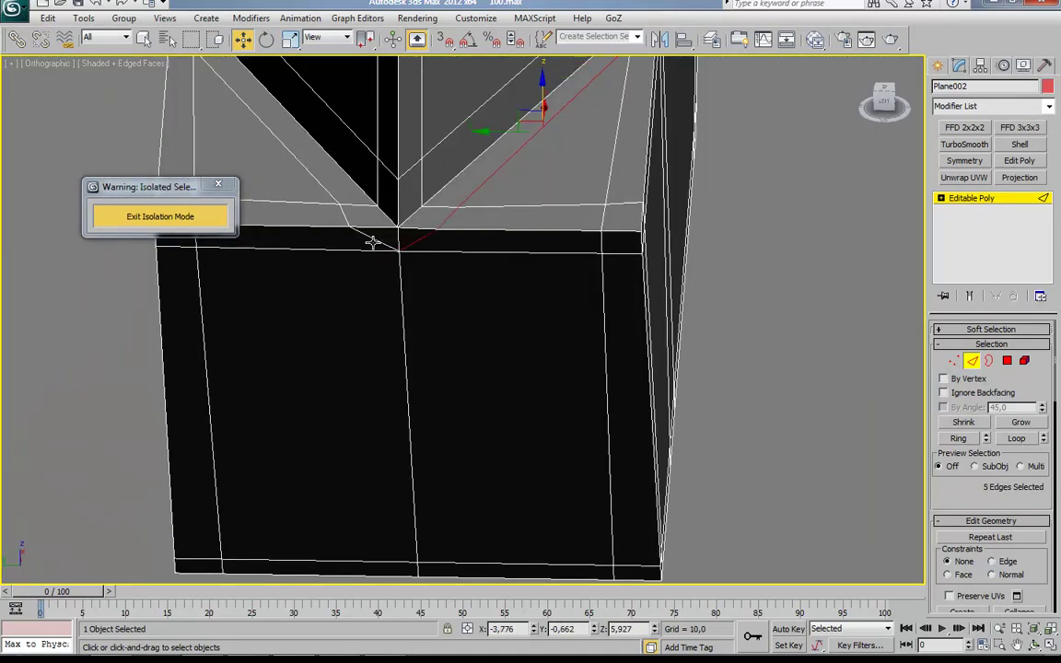
mouse_move(331, 195)
middle_mouse_down("alt")
mouse_move(362, 262)
mouse_move(427, 312)
mouse_move(445, 348)
mouse_move(470, 170)
mouse_move(512, 184)
middle_mouse_up("alt")
left_click(445, 349)
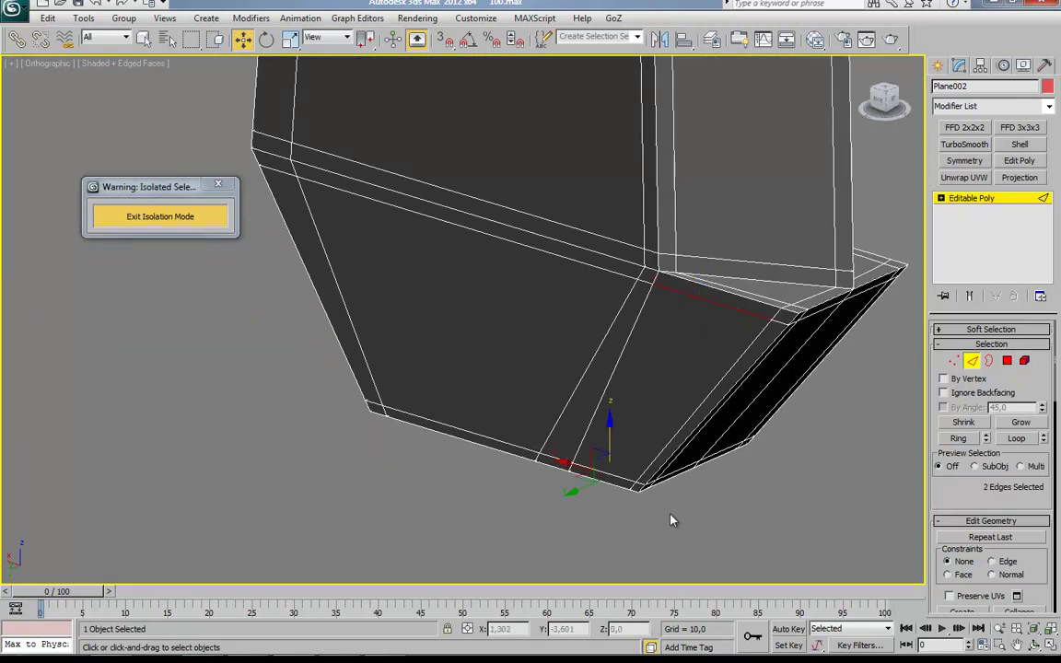
mouse_move(713, 336)
middle_mouse_down("alt")
mouse_move(635, 460)
mouse_move(696, 385)
mouse_move(489, 287)
middle_mouse_up("alt")
left_click(635, 460)
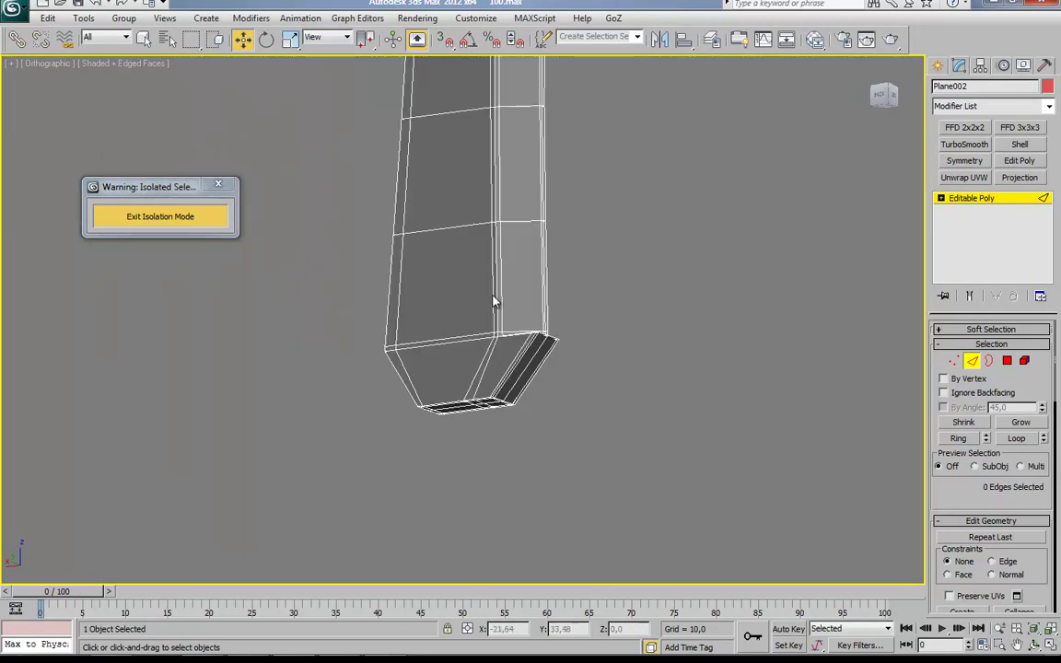
mouse_move(1020, 441)
middle_mouse_down("alt")
mouse_move(554, 208)
mouse_move(654, 486)
mouse_move(663, 357)
mouse_move(645, 274)
mouse_move(547, 285)
middle_mouse_up("alt")
left_click(645, 274)
left_click(558, 295)
mouse_move(600, 422)
middle_mouse_down("alt")
mouse_move(571, 335)
mouse_move(514, 473)
mouse_move(564, 365)
mouse_move(434, 429)
mouse_move(449, 265)
middle_mouse_up("alt")
left_click(466, 451)
mouse_move(466, 451)
middle_mouse_down()
mouse_move(522, 300)
mouse_move(358, 287)
mouse_move(395, 343)
mouse_move(194, 344)
mouse_move(329, 332)
middle_mouse_up()
left_click(339, 311)
left_click(648, 344)
mouse_move(1050, 466)
middle_mouse_down("alt")
mouse_move(521, 308)
mouse_move(459, 306)
middle_mouse_up("alt")
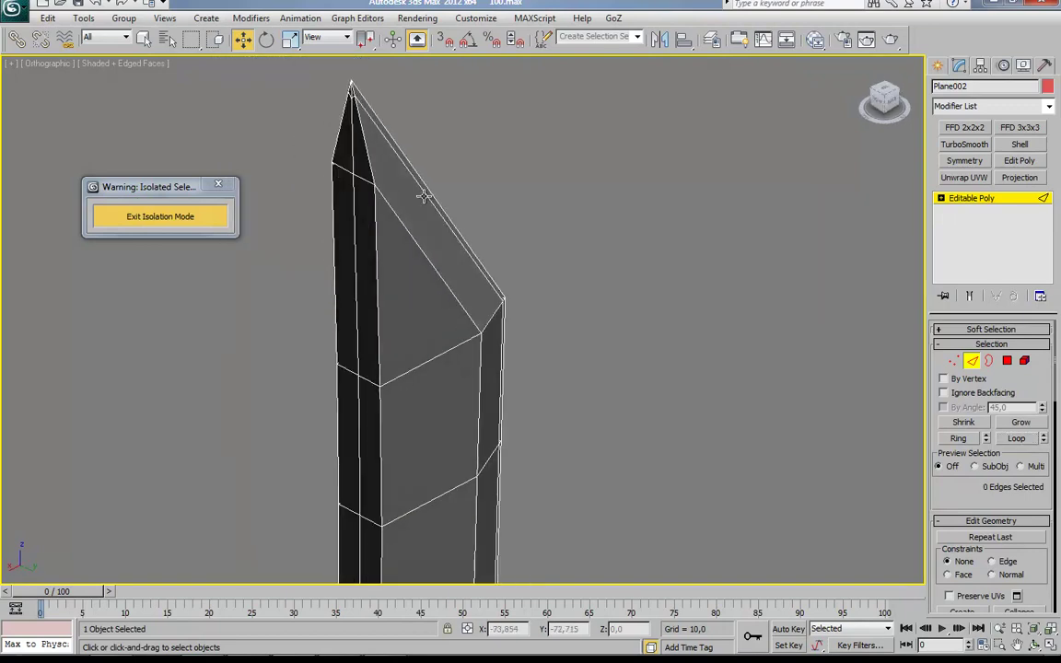
double_click(500, 338)
mouse_move(734, 331)
middle_mouse_down("alt")
mouse_move(616, 260)
mouse_move(734, 440)
mouse_move(712, 446)
middle_mouse_up("alt")
left_click(712, 446)
mouse_move(510, 285)
middle_mouse_down("alt")
mouse_move(627, 372)
mouse_move(550, 428)
mouse_move(590, 369)
mouse_move(405, 366)
mouse_move(477, 451)
mouse_move(621, 344)
mouse_move(567, 296)
middle_mouse_up("alt")
left_click(550, 428)
key("1")
right_click(566, 297)
mouse_move(548, 406)
middle_mouse_down("alt")
mouse_move(647, 332)
mouse_move(493, 355)
mouse_move(601, 353)
middle_mouse_up("alt")
scroll(539, 280, "up", 3)
middle_click_drag(551, 417, 478, 324)
key("2")
key("w")
mouse_move(607, 492)
middle_mouse_down("alt")
mouse_move(593, 315)
mouse_move(665, 331)
mouse_move(580, 379)
middle_mouse_up("alt")
key("1")
scroll(552, 320, "up", 3)
mouse_move(502, 412)
middle_mouse_down("alt")
mouse_move(540, 350)
mouse_move(556, 427)
mouse_move(614, 332)
mouse_move(729, 372)
middle_mouse_up("alt")
scroll(560, 359, "down", 3)
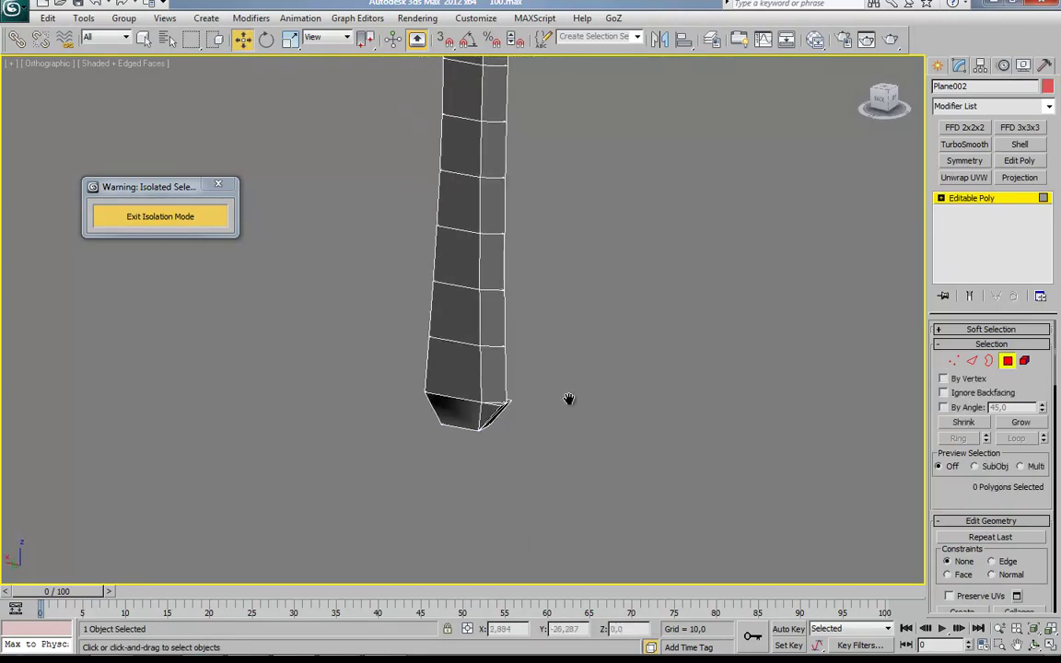
middle_click_drag(571, 365, 477, 310, "alt")
Select the polygons along the blade's broad flat side.
middle_click_drag(455, 261, 529, 279, "alt")
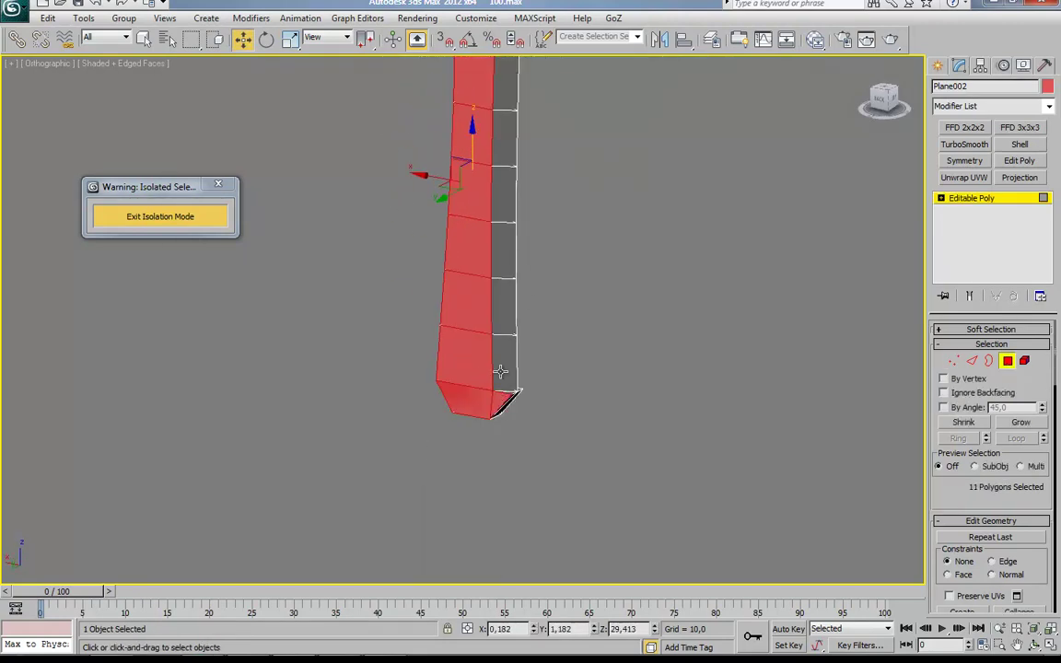
middle_click_drag(514, 199, 515, 421)
left_click(471, 129, "ctrl")
scroll(970, 496, "down", 8)
scroll(995, 484, "down", 2)
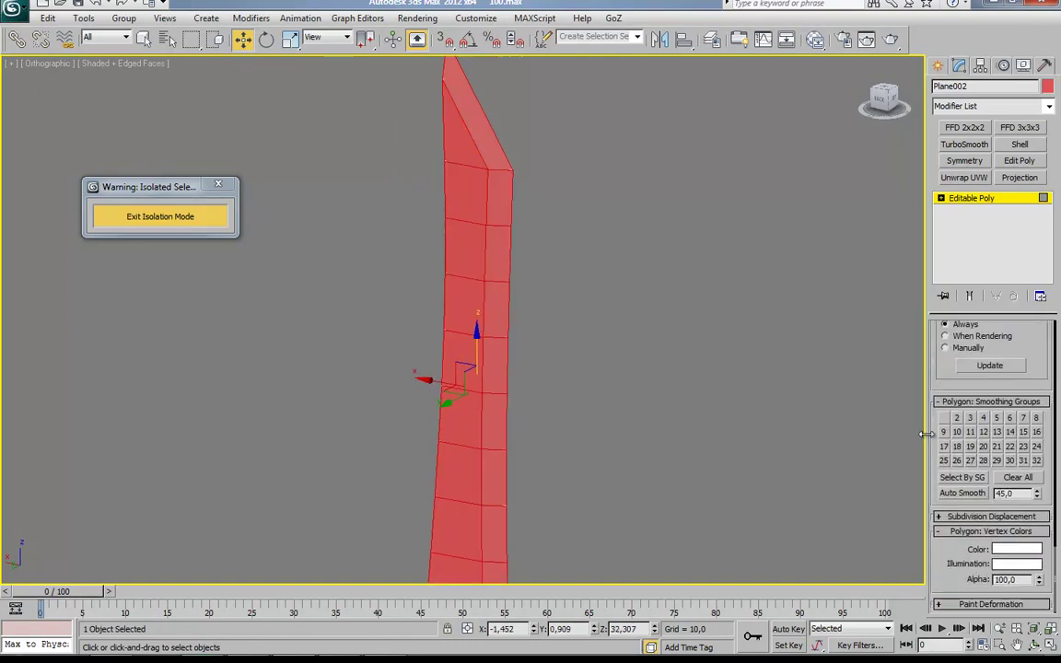
left_click(543, 164)
middle_click_drag(543, 164, 660, 319, "alt")
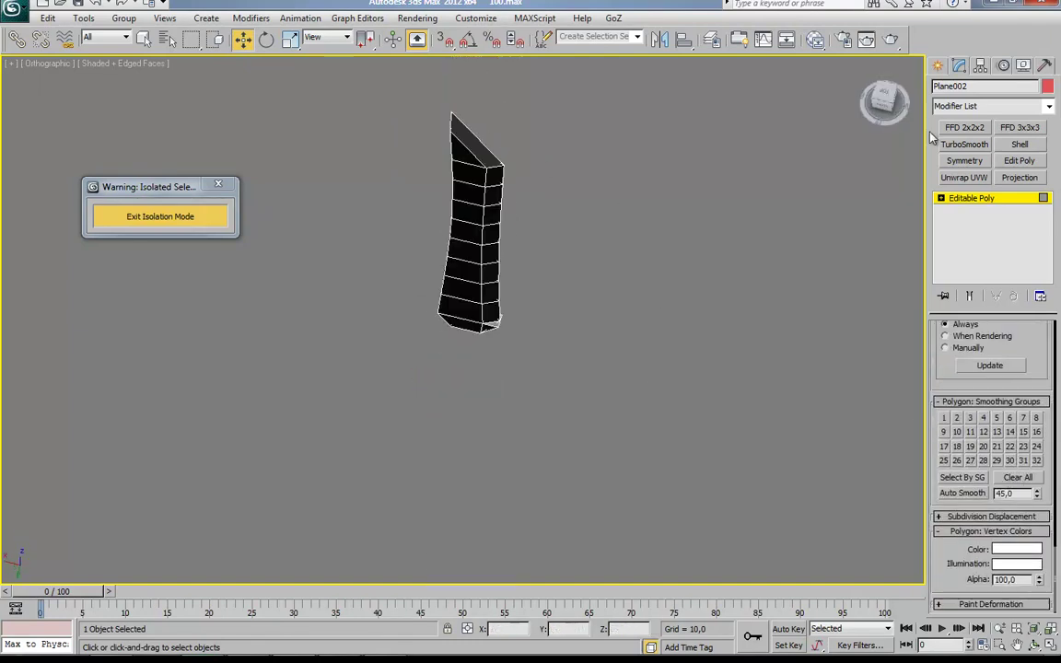
Check the blade's shading from top, side and underneath views.
middle_click_drag(453, 264, 452, 163, "alt")
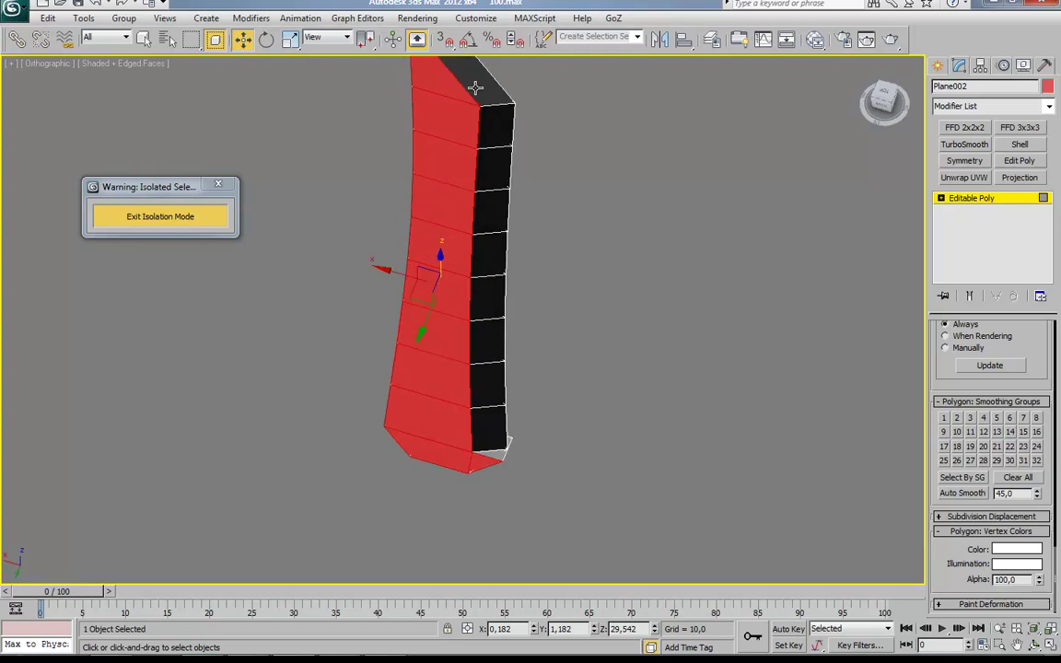
left_click(886, 95)
mouse_move(315, 202)
middle_mouse_down("alt")
mouse_move(445, 245)
mouse_move(456, 170)
middle_mouse_up("alt")
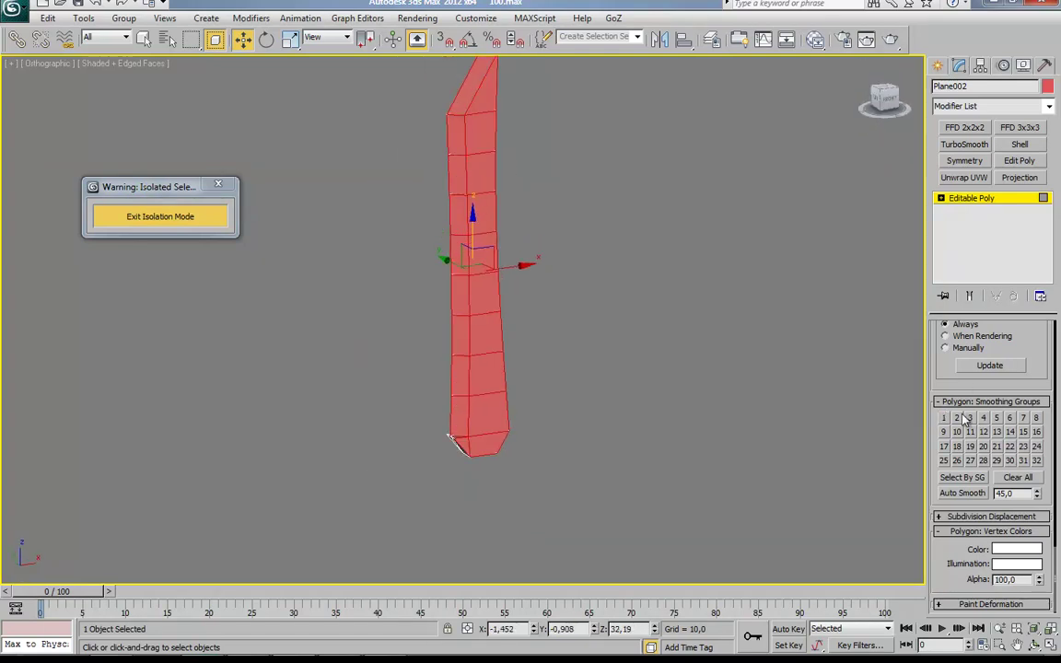
mouse_move(564, 417)
middle_mouse_down("alt")
mouse_move(704, 348)
mouse_move(496, 231)
mouse_move(463, 76)
middle_mouse_up("alt")
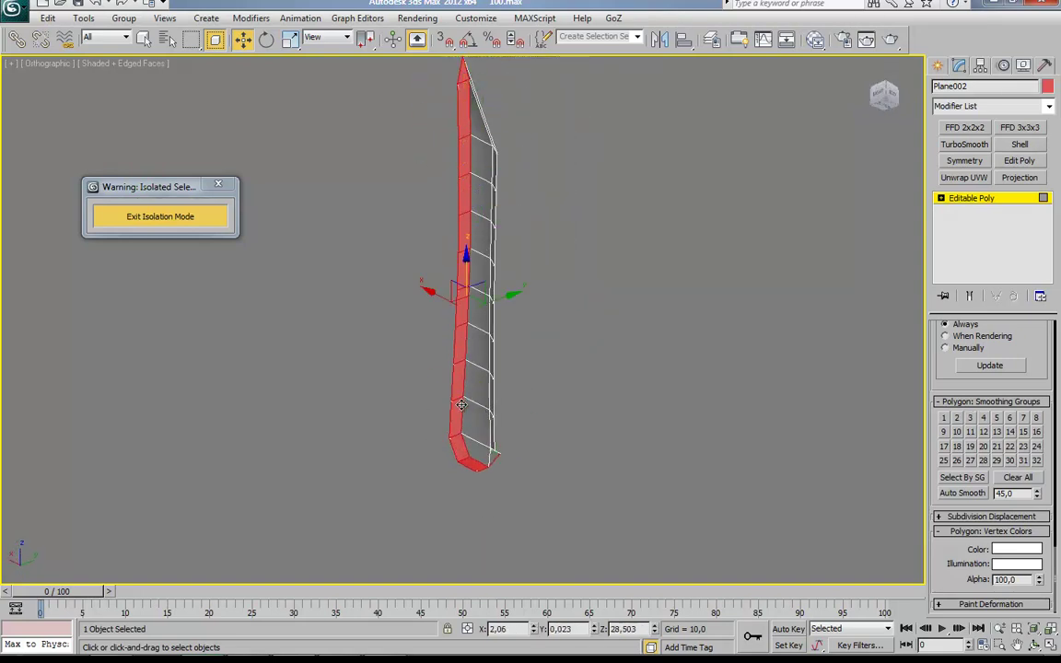
mouse_move(851, 476)
middle_mouse_down("alt")
mouse_move(552, 455)
mouse_move(663, 402)
mouse_move(649, 431)
middle_mouse_up("alt")
scroll(551, 455, "up", 5)
scroll(403, 327, "down", 5)
Exit isolation, turn off Edged Faces and orbit around the whole sword.
key("alt+q")
key("F4")
mouse_move(222, 374)
middle_mouse_down("alt")
mouse_move(248, 398)
mouse_move(530, 405)
middle_mouse_up("alt")
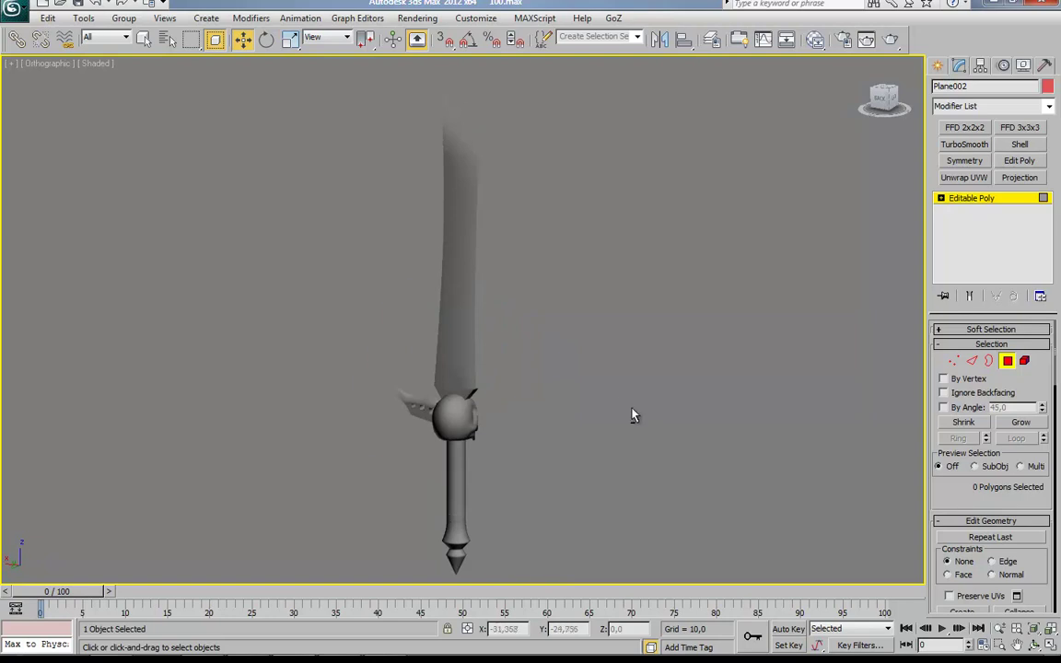
middle_click_drag(644, 409, 493, 419, "alt")
Isolate the Plane002 blade with edged faces shown and orbit in close.
key("F4")
scroll(493, 419, "up", 5)
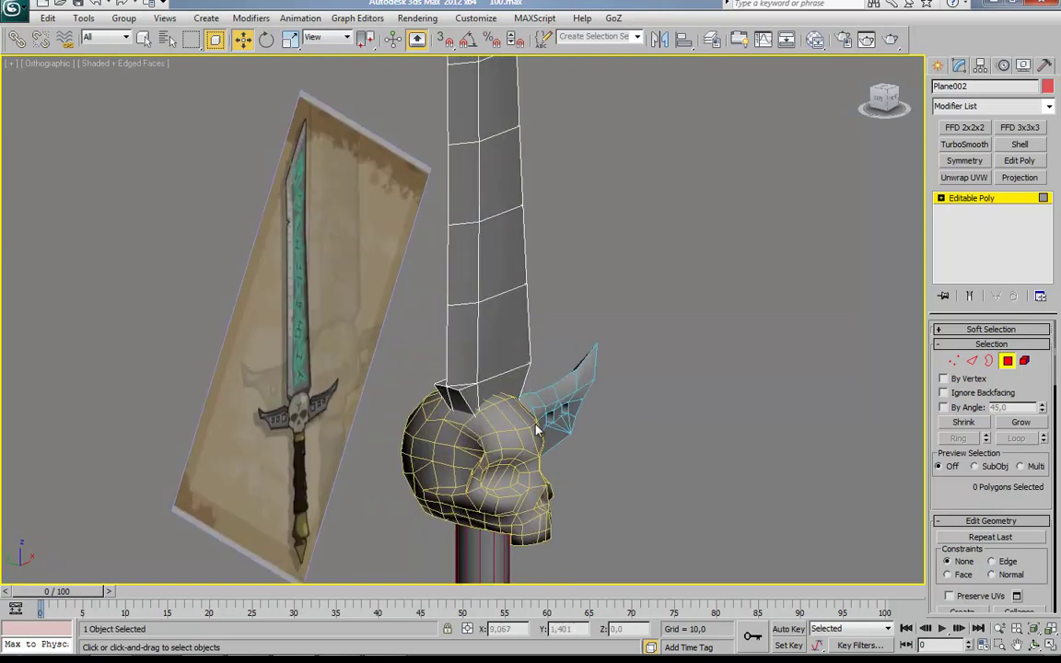
key("alt+q")
middle_click_drag(488, 453, 967, 369, "alt")
mouse_move(568, 453)
middle_mouse_down("alt")
mouse_move(597, 320)
mouse_move(556, 207)
mouse_move(554, 415)
mouse_move(473, 279)
middle_mouse_up("alt")
scroll(554, 414, "up", 3)
right_click(465, 378)
left_click(465, 378)
scroll(516, 343, "up", 3)
Switch between vertex and edge editing on the blade, then briefly show the whole sword.
right_click(485, 323)
scroll(491, 262, "down", 3)
left_click(491, 258)
right_click(526, 277)
left_click(485, 294)
mouse_move(485, 294)
middle_mouse_down("alt")
mouse_move(514, 476)
mouse_move(533, 360)
mouse_move(272, 467)
mouse_move(324, 422)
middle_mouse_up("alt")
scroll(514, 475, "down", 3)
key("2")
key("alt+q")
key("F4")
key("2")
mouse_move(552, 397)
middle_mouse_down("alt")
mouse_move(502, 362)
mouse_move(344, 384)
mouse_move(364, 383)
middle_mouse_up("alt")
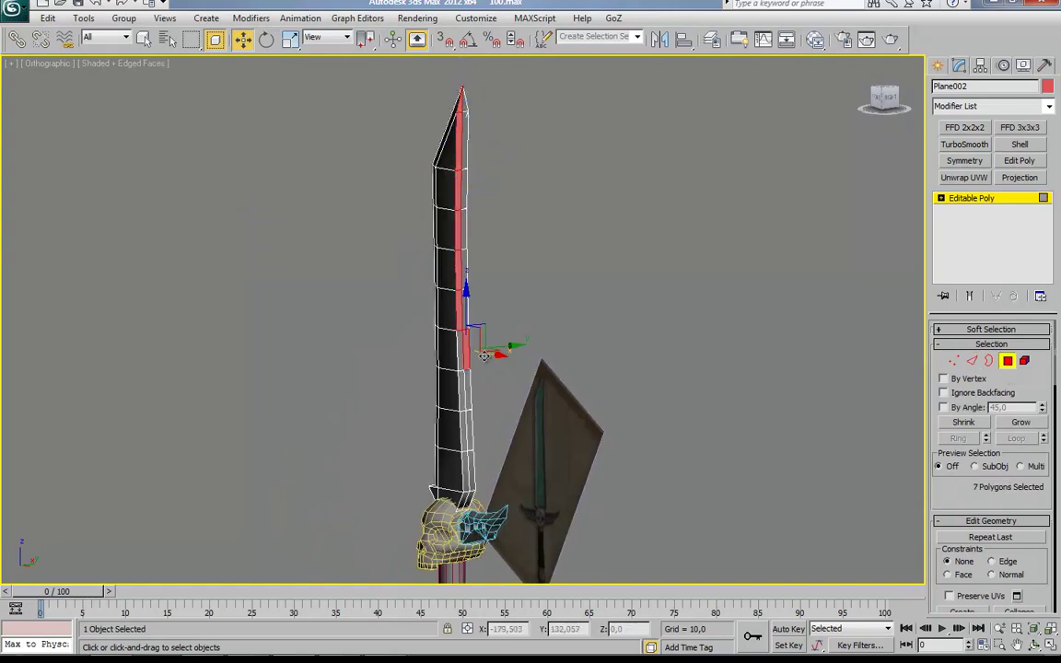
Re-isolate the blade and select the face strip along its narrow side.
key("alt+q")
left_click_drag(473, 308, 258, 248)
mouse_move(498, 415)
middle_mouse_down("alt")
mouse_move(620, 445)
mouse_move(518, 514)
middle_mouse_up("alt")
scroll(598, 453, "up", 5)
scroll(519, 514, "up", 3)
scroll(974, 498, "down", 10)
scroll(952, 454, "down", 2)
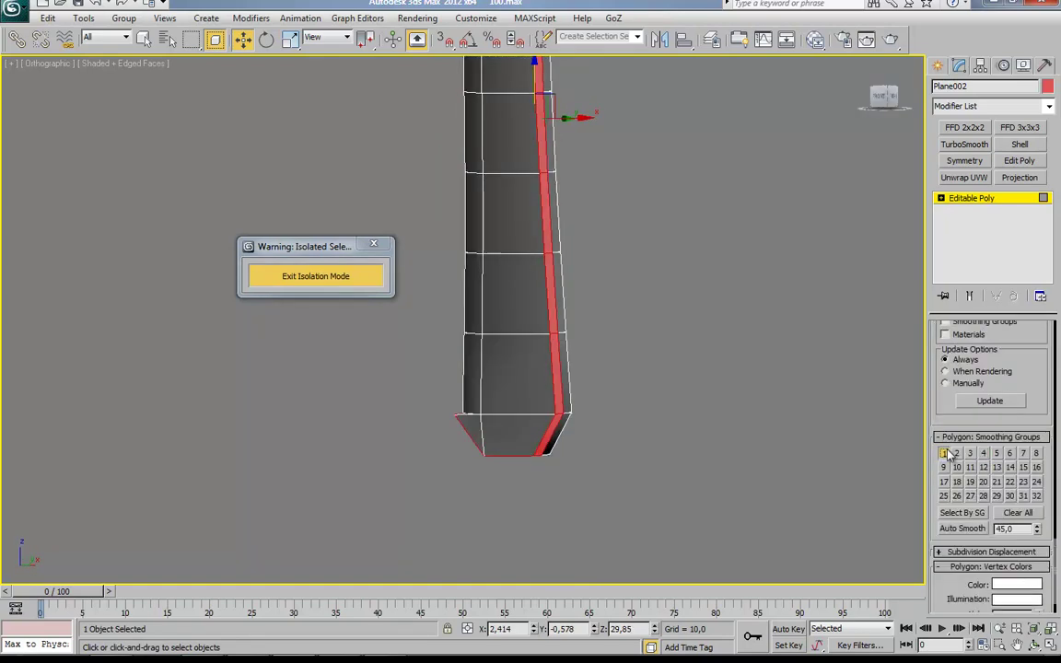
key("ctrl+z")
key("F4")
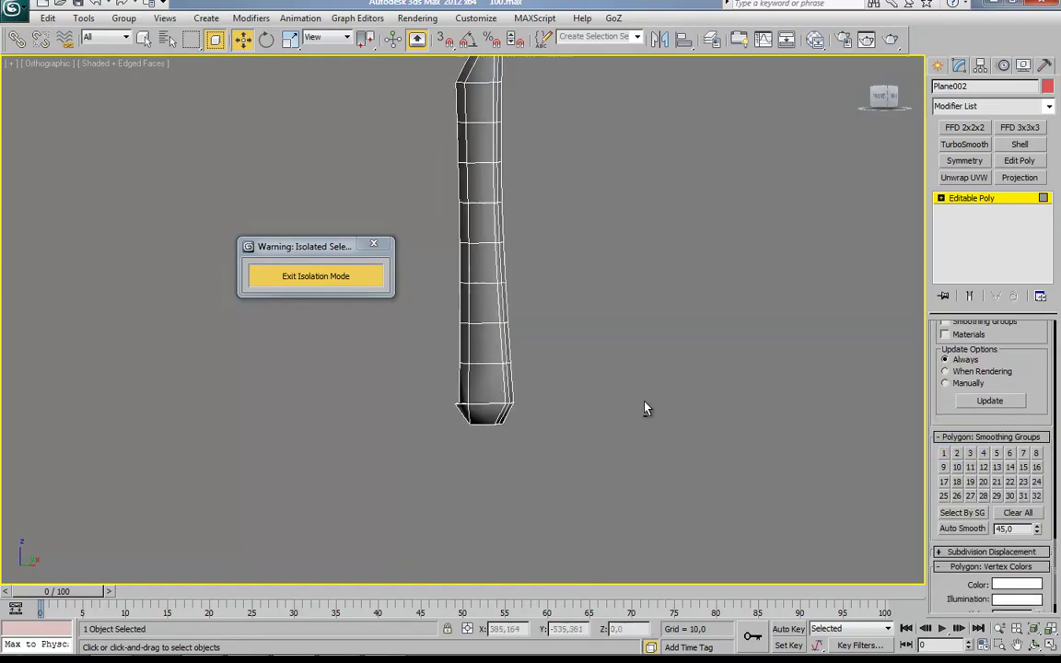
Orbit the blade from underside, front and edge-on views to check the narrow-side strip.
mouse_move(635, 398)
middle_mouse_down("alt")
mouse_move(580, 369)
mouse_move(580, 428)
mouse_move(564, 468)
mouse_move(838, 436)
mouse_move(734, 369)
mouse_move(599, 417)
mouse_move(624, 301)
middle_mouse_up("alt")
mouse_move(573, 343)
middle_mouse_down("alt")
mouse_move(626, 365)
mouse_move(611, 360)
mouse_move(599, 382)
mouse_move(630, 446)
middle_mouse_up("alt")
mouse_move(601, 402)
middle_mouse_down("alt")
mouse_move(559, 296)
mouse_move(559, 395)
mouse_move(637, 311)
middle_mouse_up("alt")
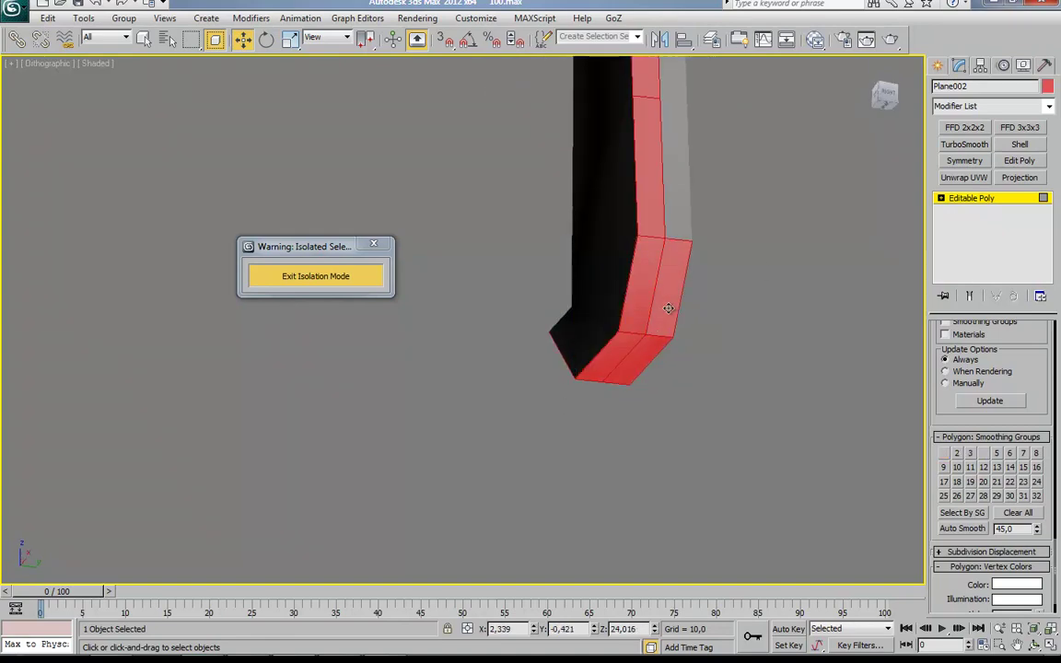
mouse_move(671, 224)
middle_mouse_down("alt")
mouse_move(620, 386)
mouse_move(543, 225)
mouse_move(524, 112)
middle_mouse_up("alt")
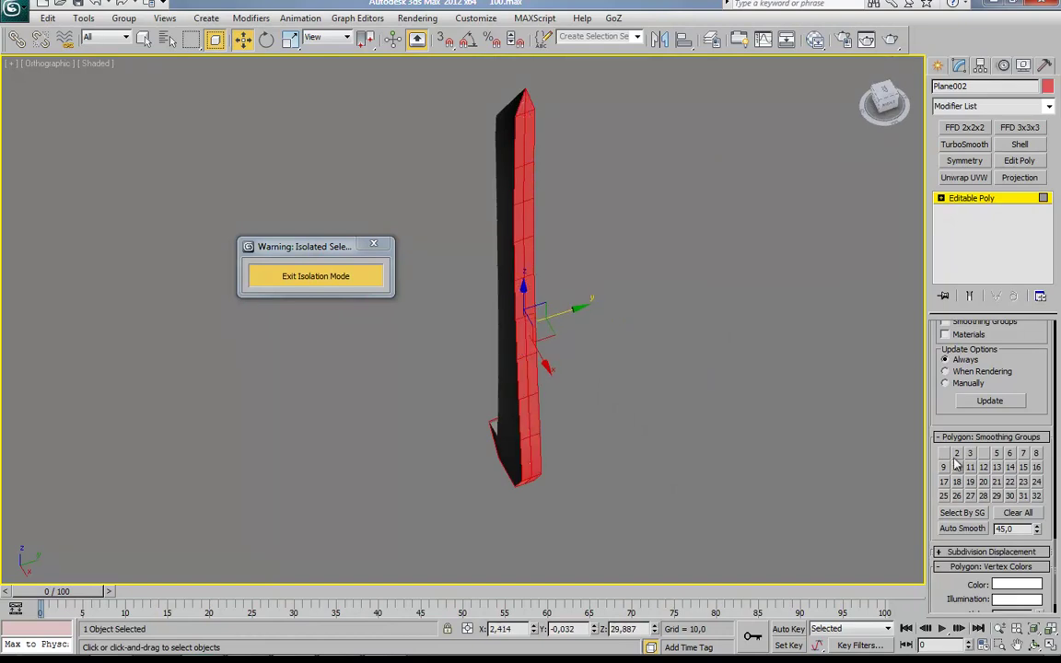
middle_click_drag(700, 350, 670, 307, "alt")
scroll(381, 239, "up", 3)
Frame the whole sword facing the viewer and save the scene.
left_click(373, 244)
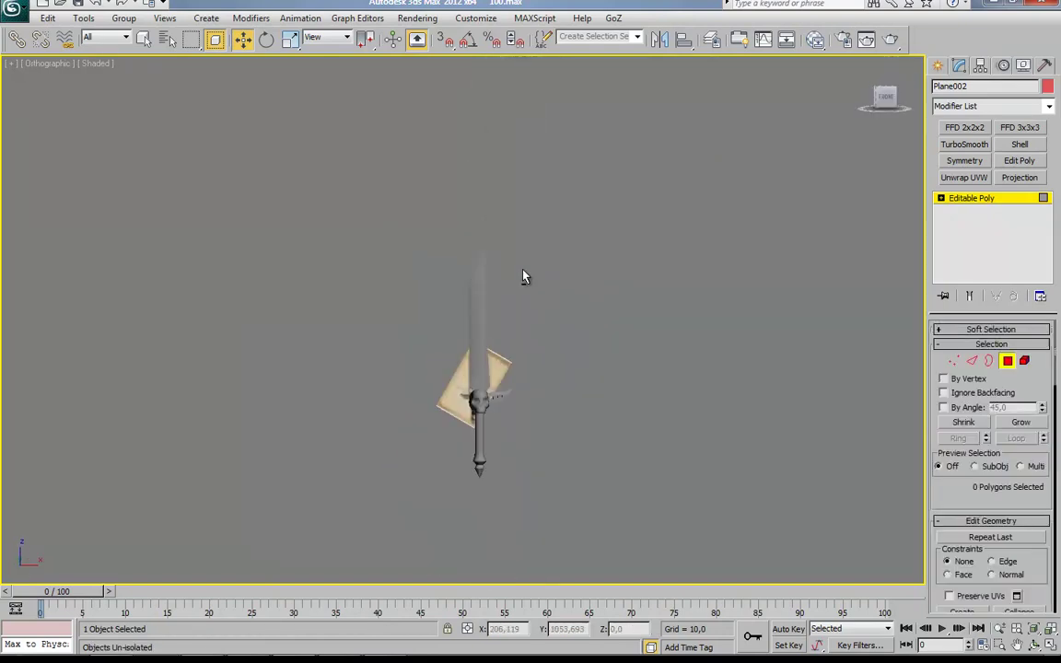
middle_click_drag(560, 310, 479, 295, "alt")
left_click(18, 11)
left_click(46, 141)
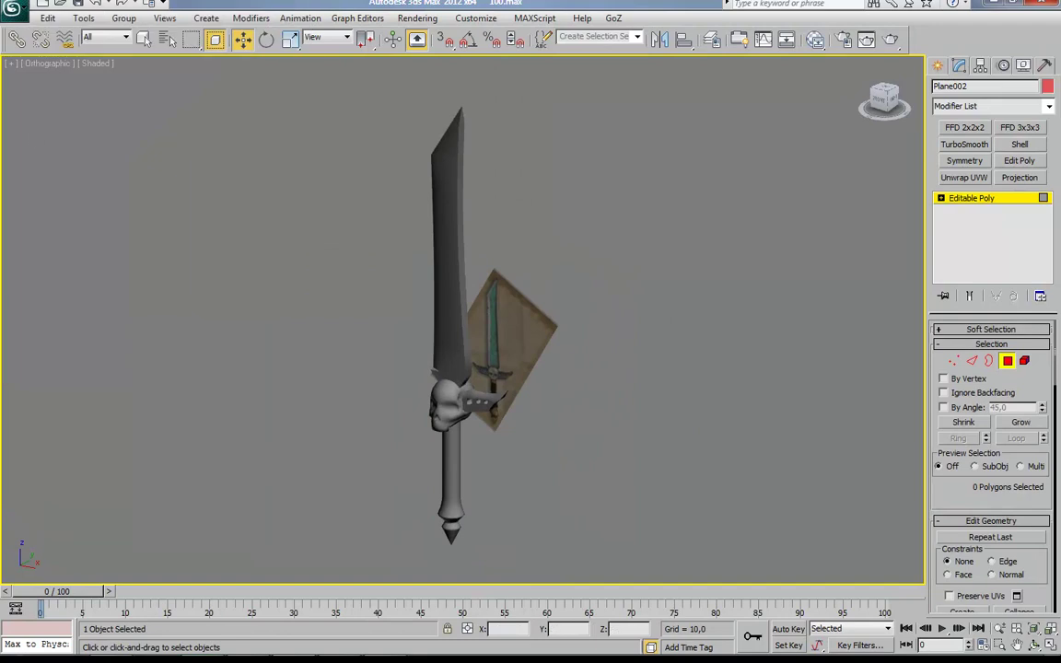
Select the skull group, isolate it and convert it to Editable Poly.
left_click(451, 401)
key("alt+q")
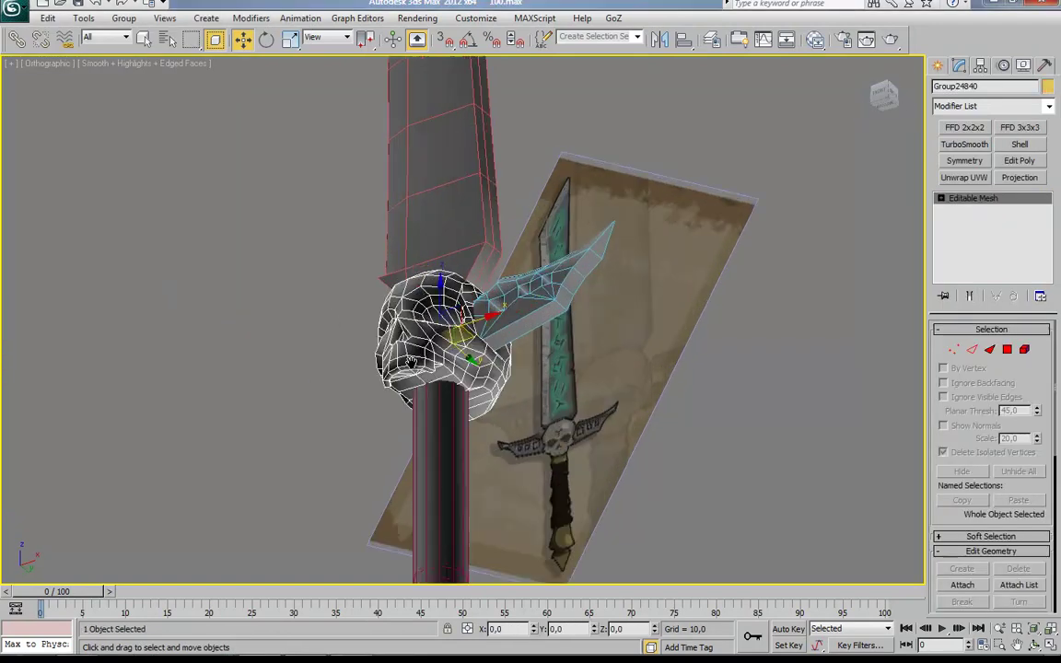
right_click(433, 232)
left_click(580, 377)
scroll(476, 278, "up", 4)
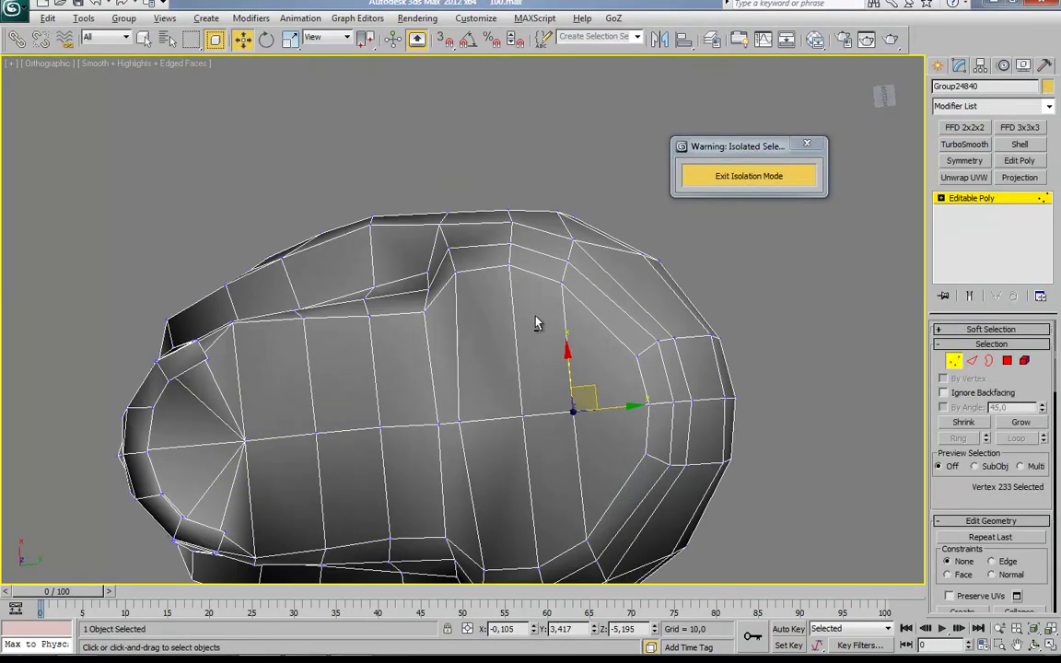
scroll(547, 380, "up", 4)
Orbit beneath the skull and select the faces on its underside in face mode.
middle_click_drag(547, 380, 573, 408, "alt")
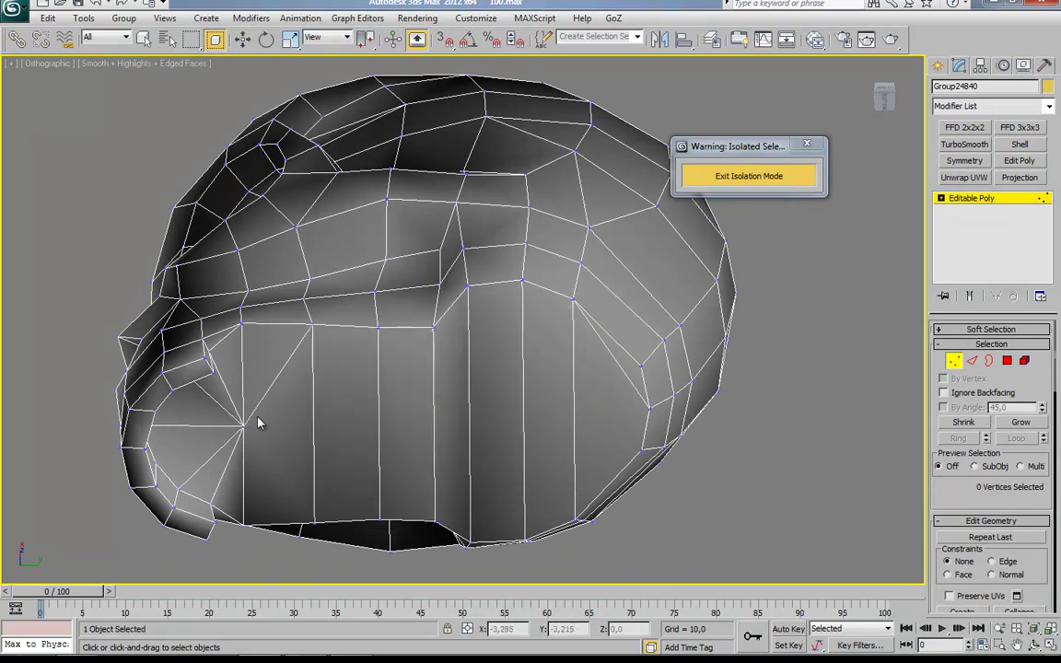
mouse_move(245, 426)
middle_mouse_down("alt")
mouse_move(244, 339)
mouse_move(268, 301)
middle_mouse_up("alt")
scroll(350, 356, "up", 3)
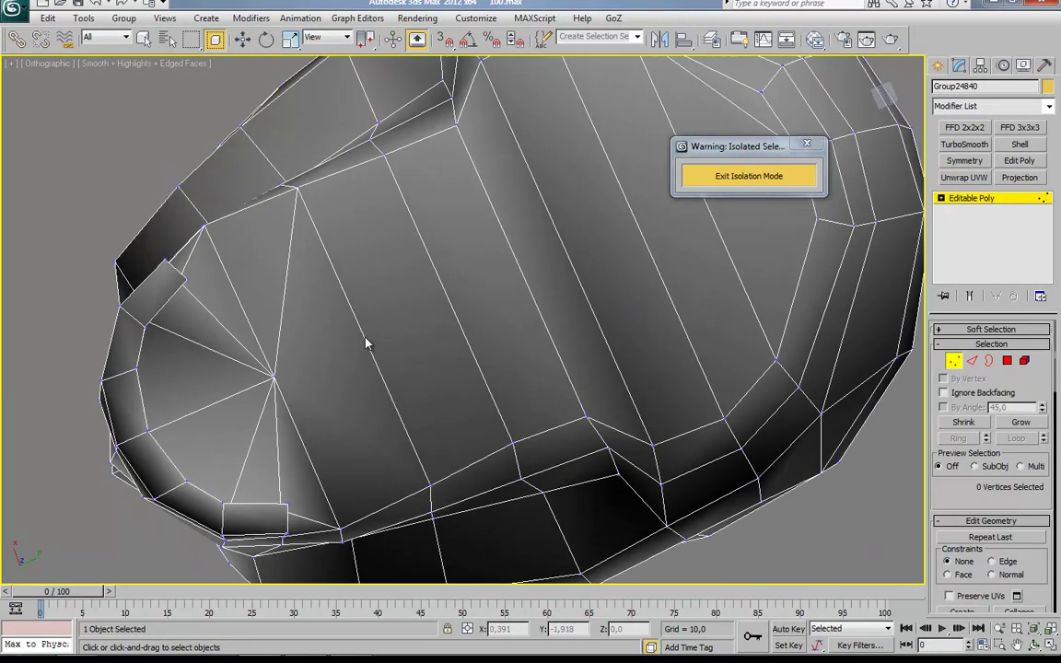
middle_click_drag(350, 356, 295, 334, "alt")
scroll(294, 333, "down", 3)
mouse_move(355, 346)
middle_mouse_down("alt")
mouse_move(295, 502)
mouse_move(335, 301)
middle_mouse_up("alt")
right_click(452, 312)
left_click(459, 364)
middle_click_drag(347, 418, 387, 350, "alt")
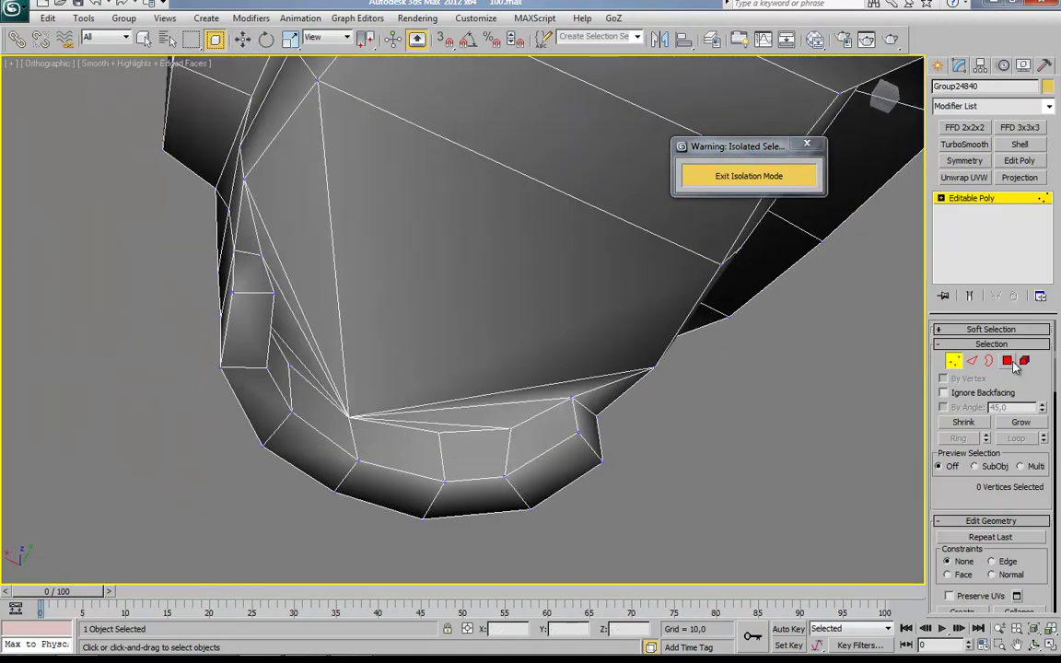
key("4")
left_click_drag(276, 304, 458, 246)
key("w")
middle_click_drag(457, 246, 429, 355, "alt")
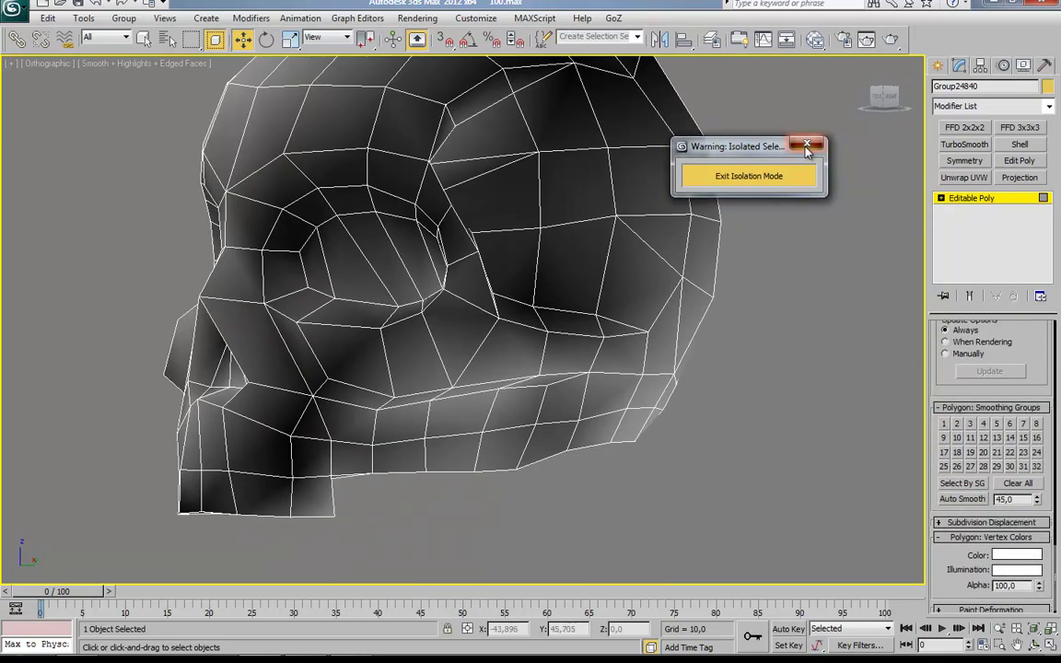
Show all objects, then isolate the skull on its own again.
left_click(806, 143)
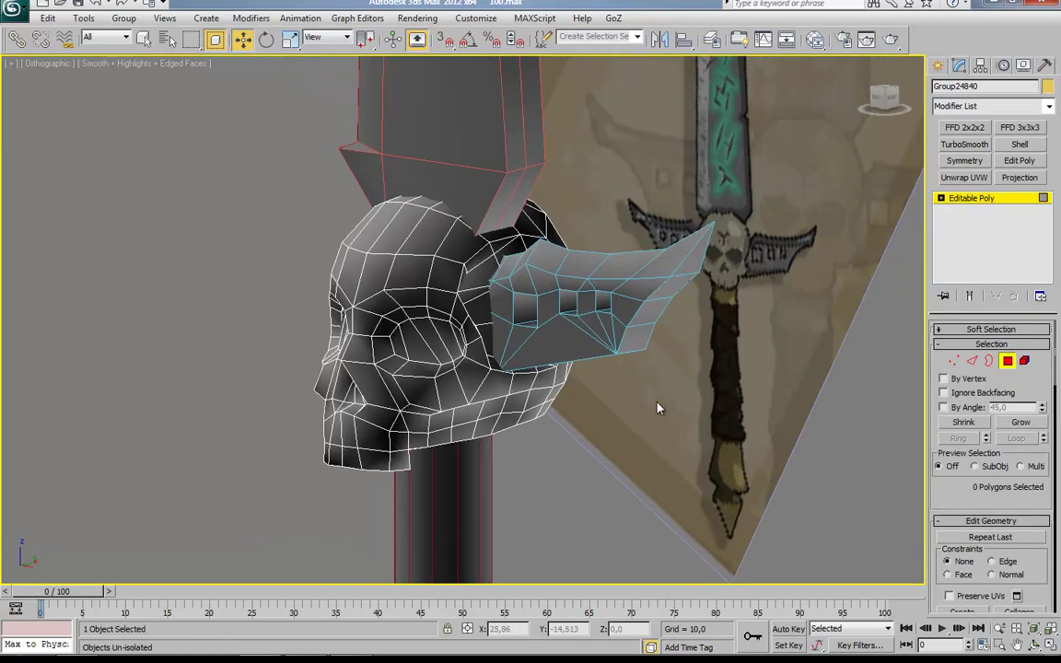
key("alt+q")
middle_click_drag(522, 315, 652, 433, "alt")
scroll(961, 528, "down", 5)
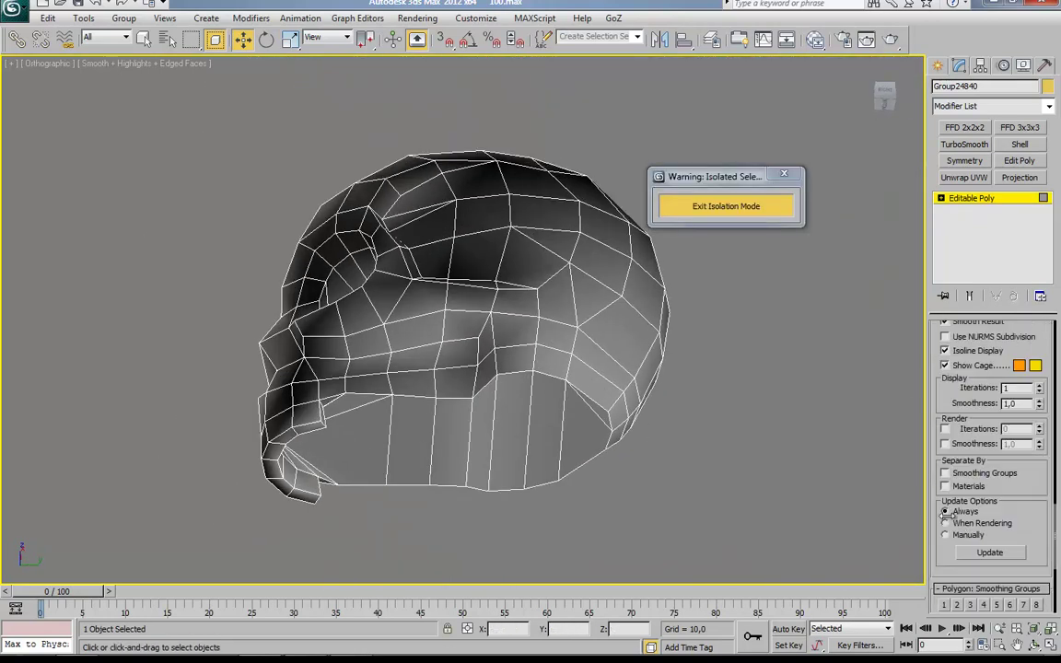
scroll(961, 528, "down", 3)
scroll(965, 507, "down", 2)
scroll(967, 492, "down", 3)
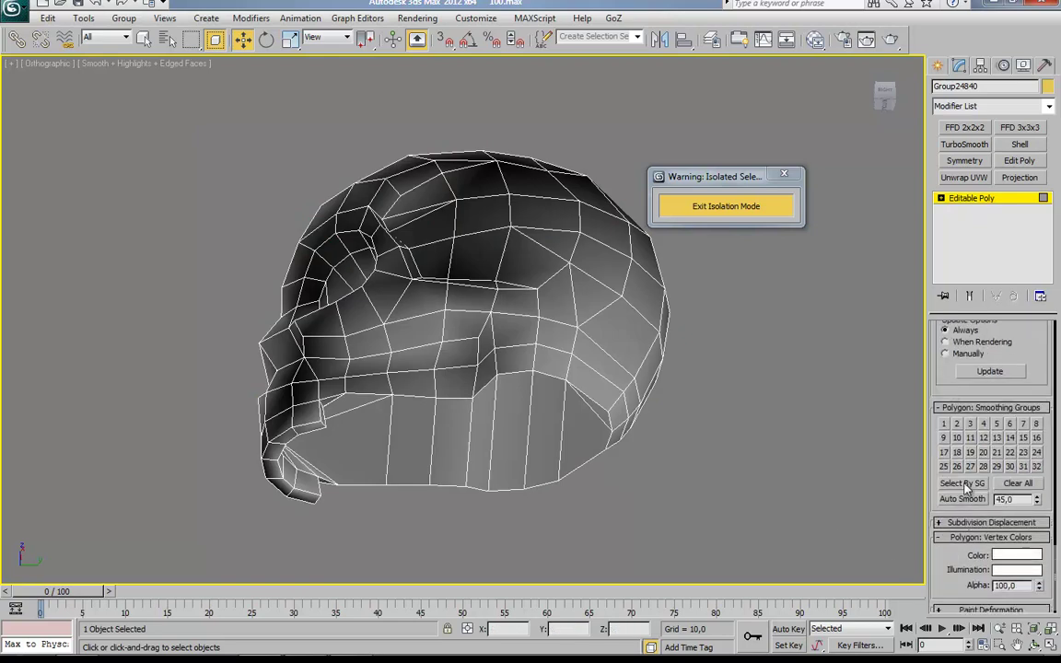
Select the skull's faces by smoothing group and assign them smoothing group 1.
left_click(959, 483)
left_click(585, 305)
mouse_move(360, 450)
middle_mouse_down("alt")
mouse_move(441, 386)
mouse_move(672, 261)
mouse_move(719, 249)
middle_mouse_up("alt")
left_click(944, 424)
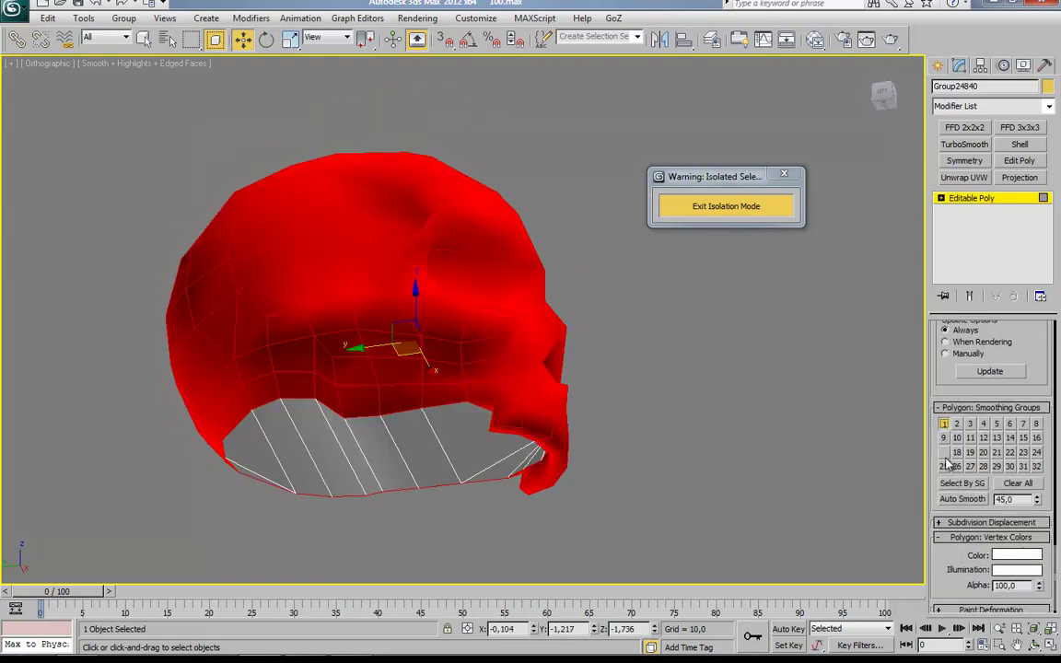
mouse_move(852, 413)
middle_mouse_down("alt")
mouse_move(795, 372)
mouse_move(694, 376)
mouse_move(717, 413)
middle_mouse_up("alt")
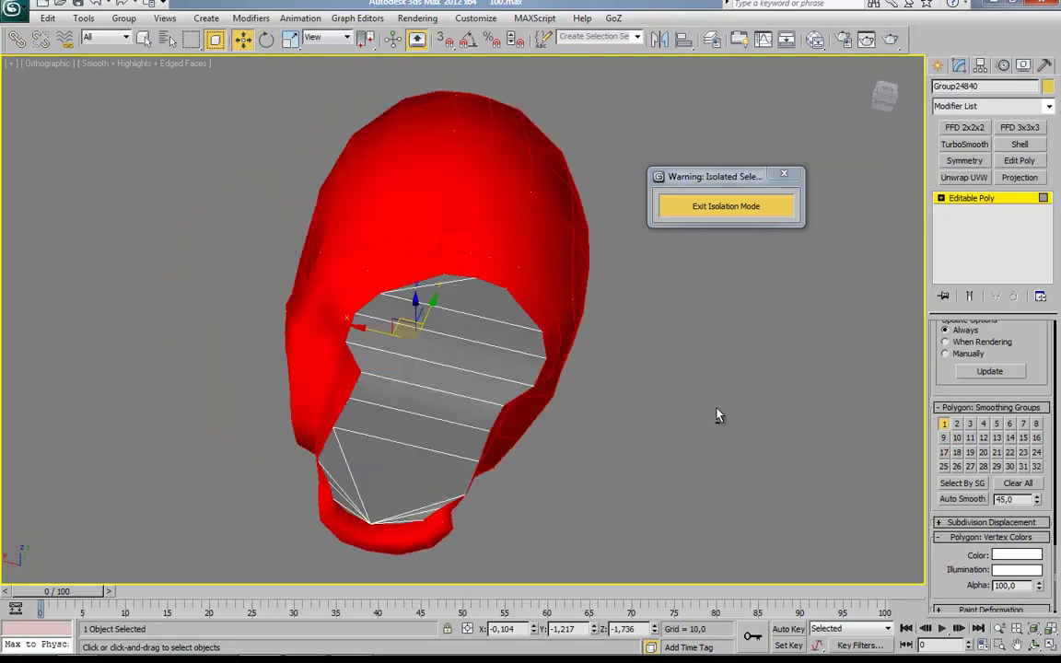
Invert and clear the face selection, exit isolation and zoom out to the full sword.
key("ctrl+i")
left_click(824, 415)
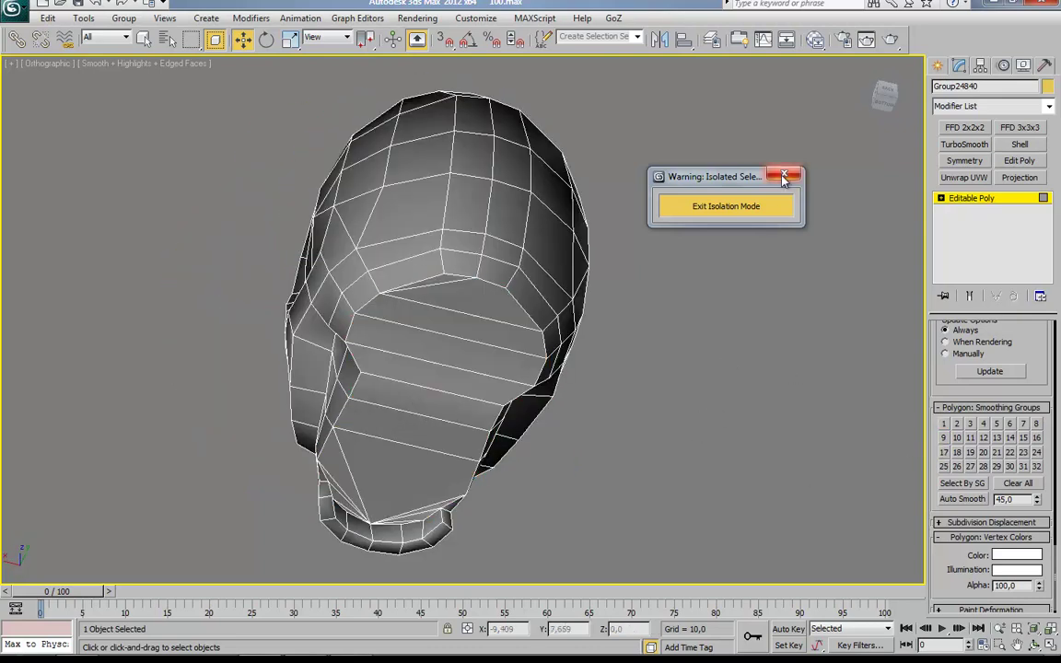
left_click(783, 176)
middle_click_drag(700, 369, 553, 442, "alt")
scroll(526, 488, "down", 5)
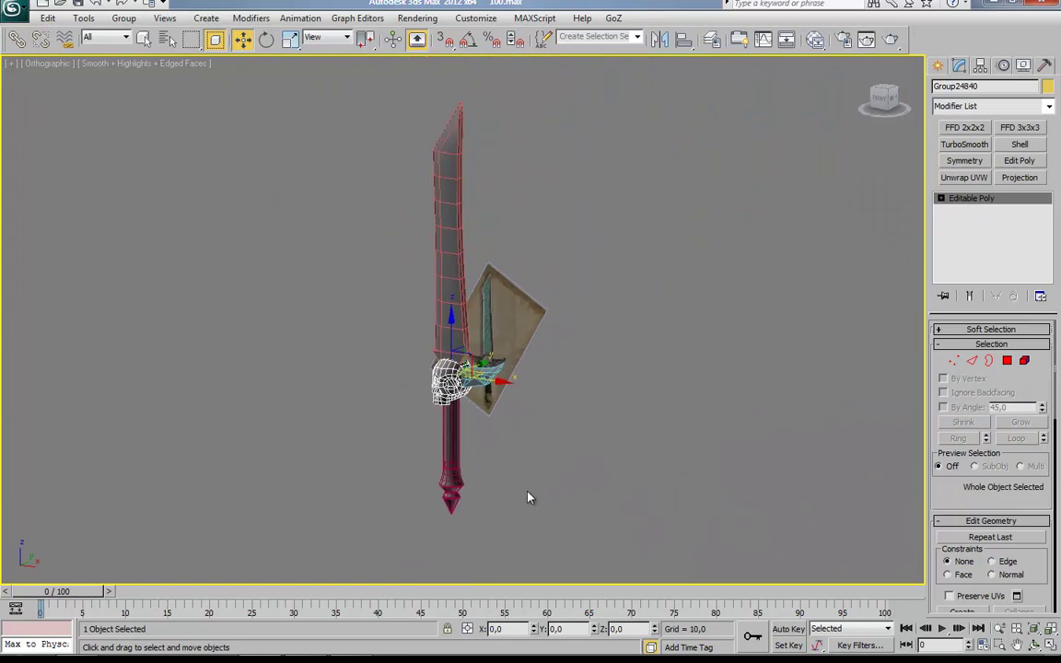
Hide the textured reference plane.
left_click(489, 304)
right_click(488, 304)
left_click(556, 268)
Put the five sword parts on a new layer named LP and add empty layer Layer001.
left_click_drag(367, 126, 537, 526)
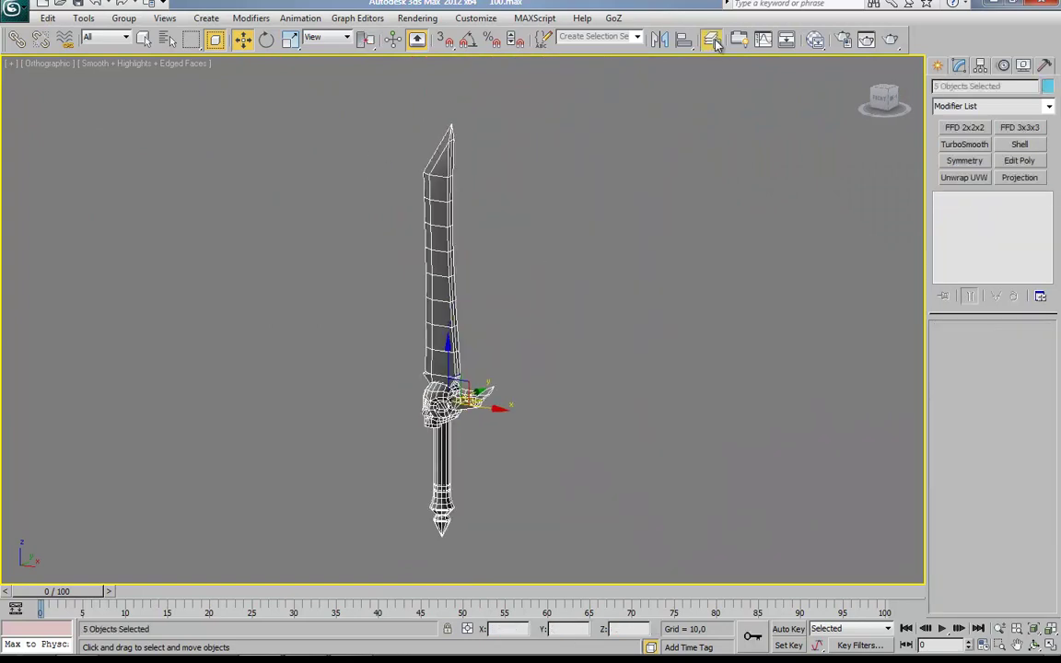
left_click(712, 40)
left_click(83, 159)
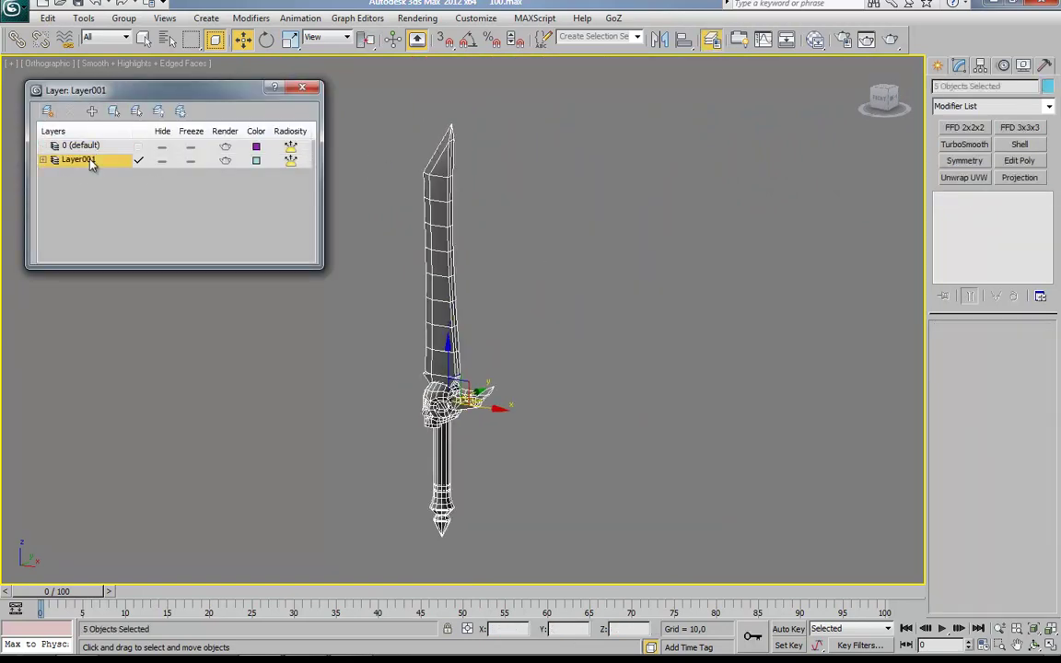
left_click(48, 112)
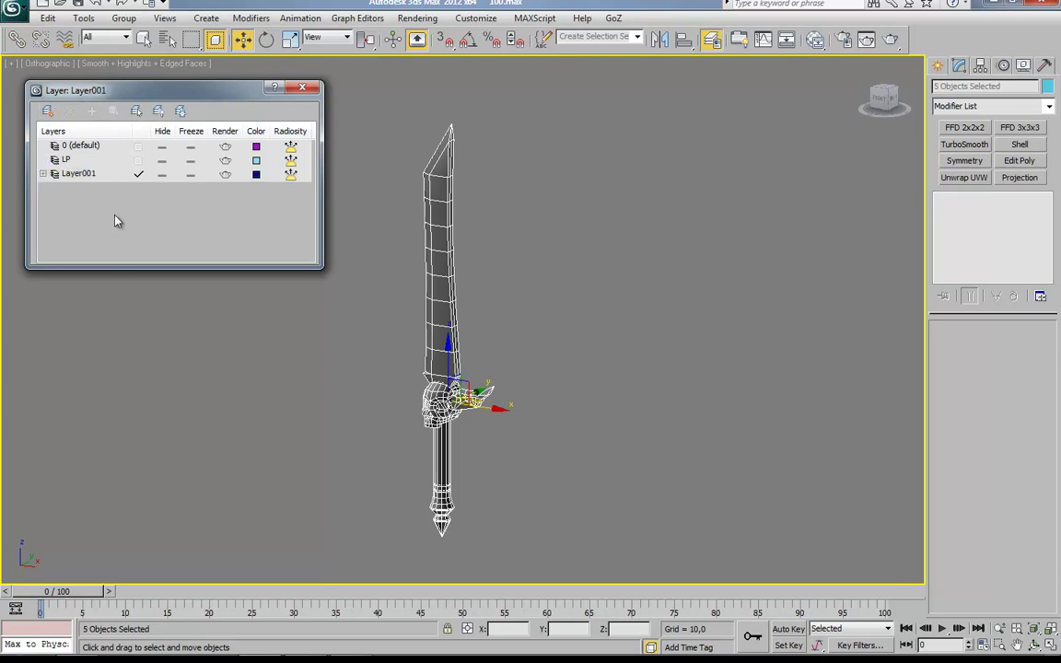
Merge the mieczHP OBJ from the model folder, with All files shown, accepting import options.
left_click(12, 8)
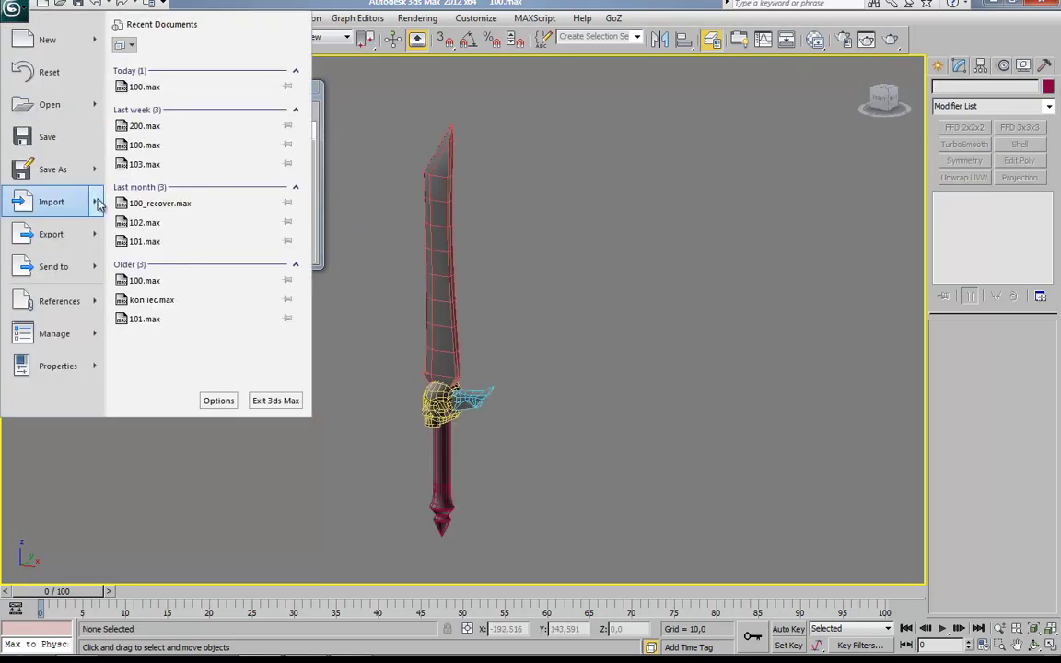
left_click(118, 120)
double_click(55, 92)
double_click(49, 102)
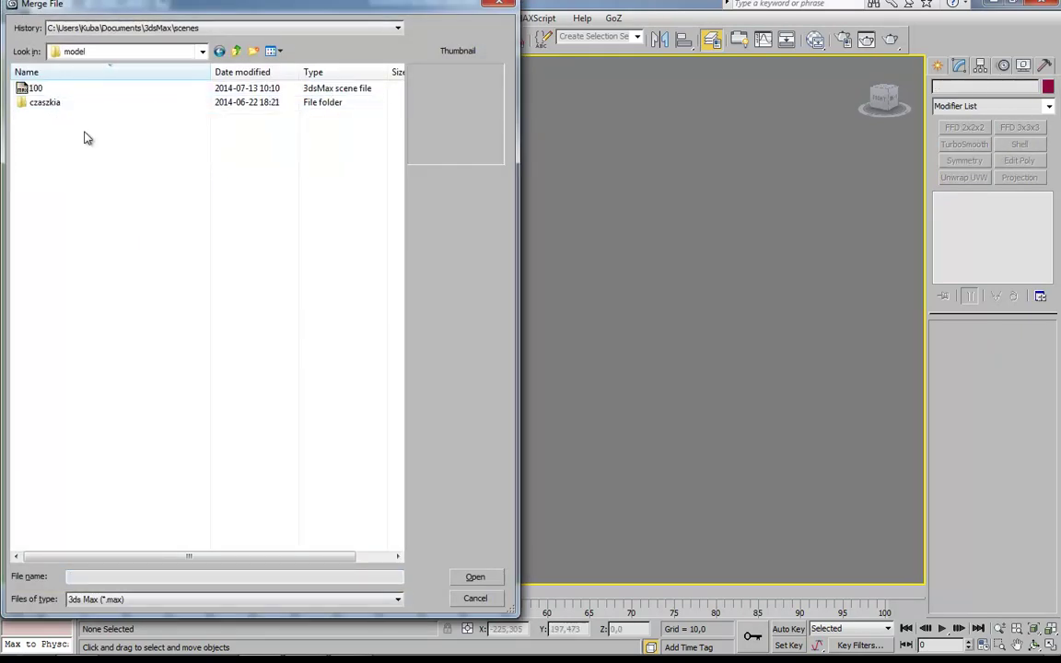
left_click(467, 599)
left_click(12, 8)
left_click(148, 170)
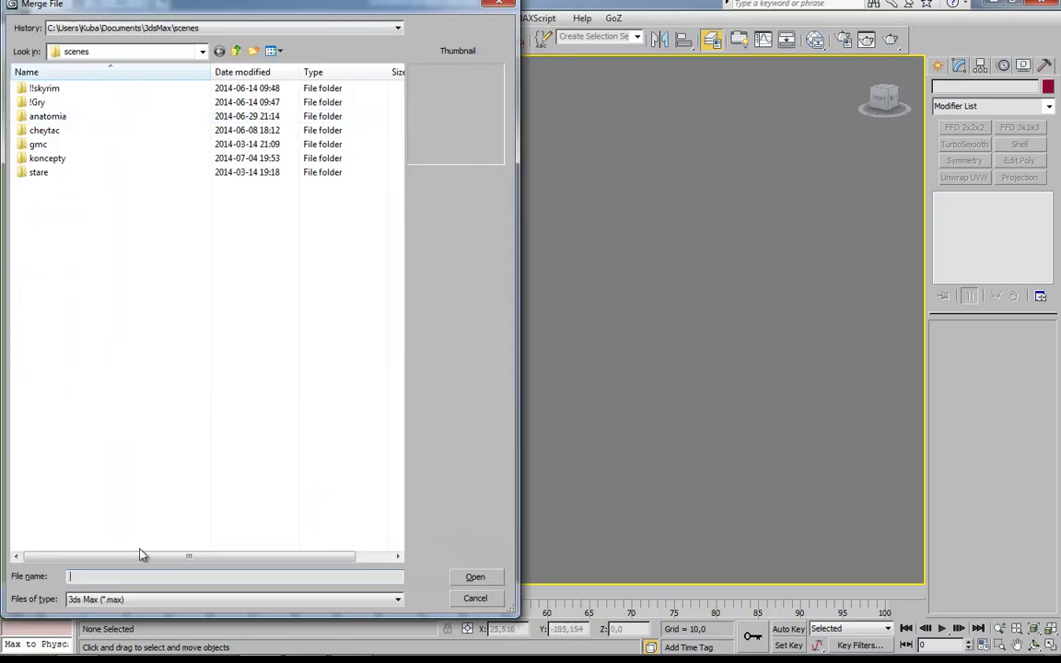
left_click(129, 600)
left_click(132, 633)
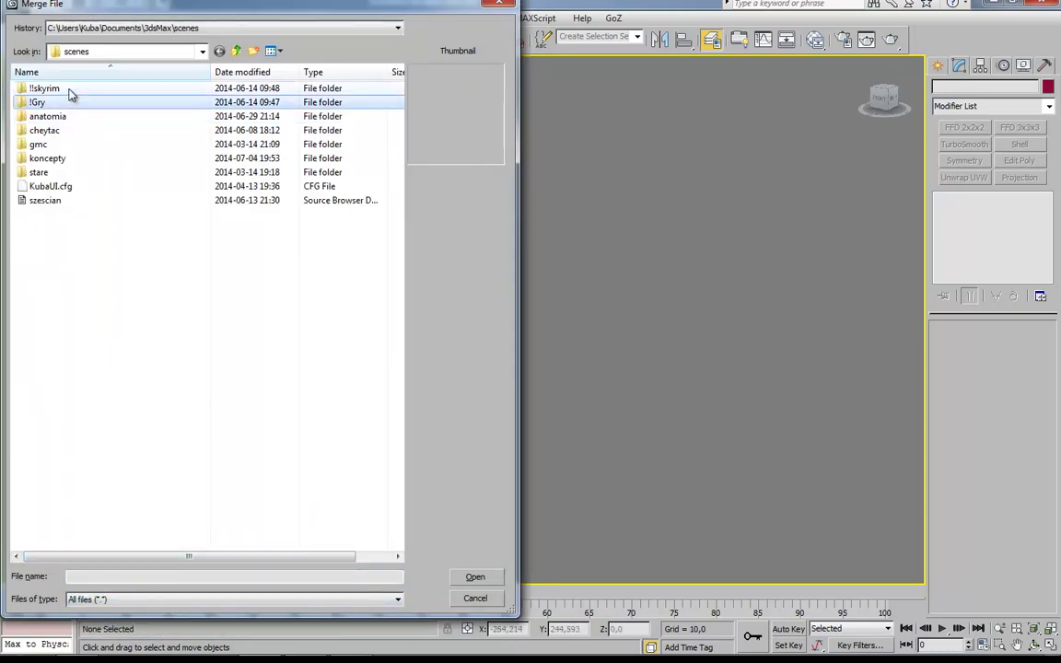
double_click(71, 101)
double_click(61, 104)
double_click(51, 102)
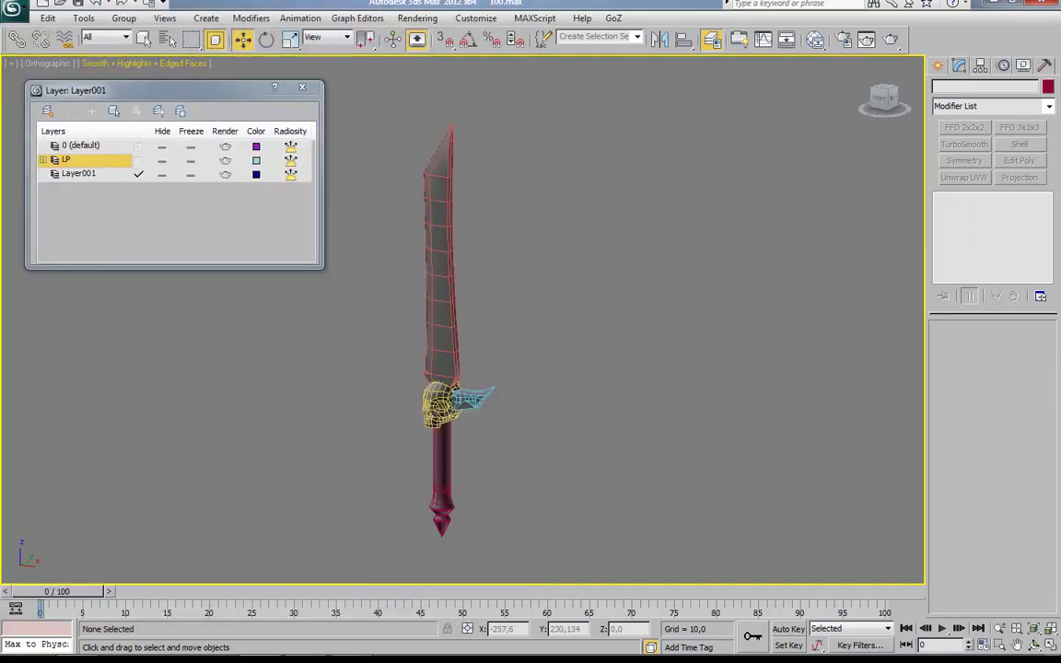
key("Return")
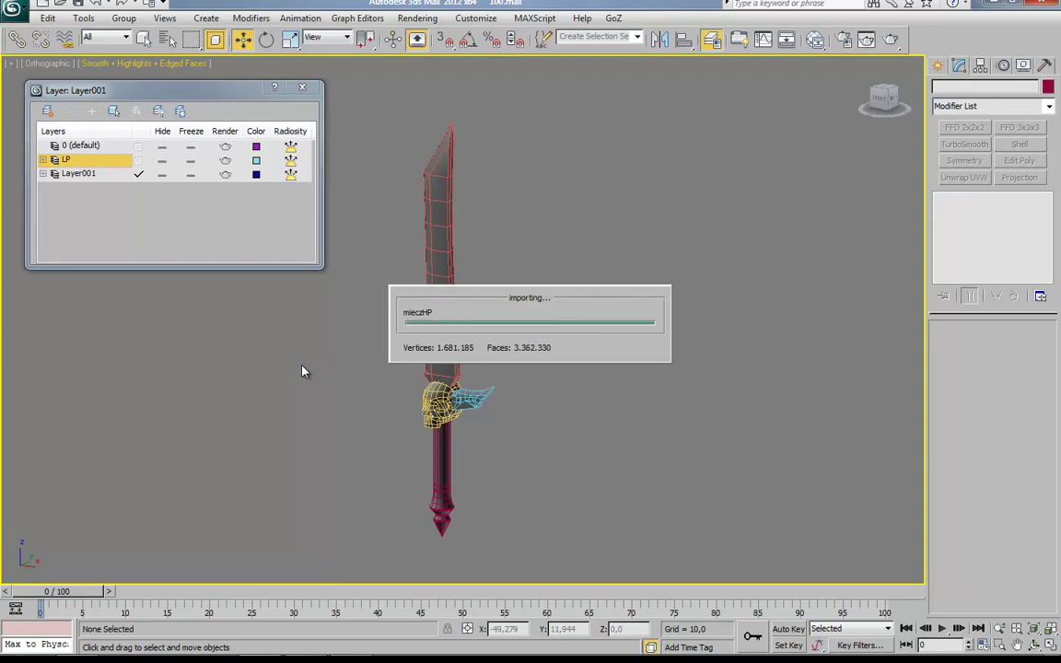
Hide Layer001's detailed sword, unhide the LP layer and show edged faces.
middle_click_drag(398, 313, 398, 357)
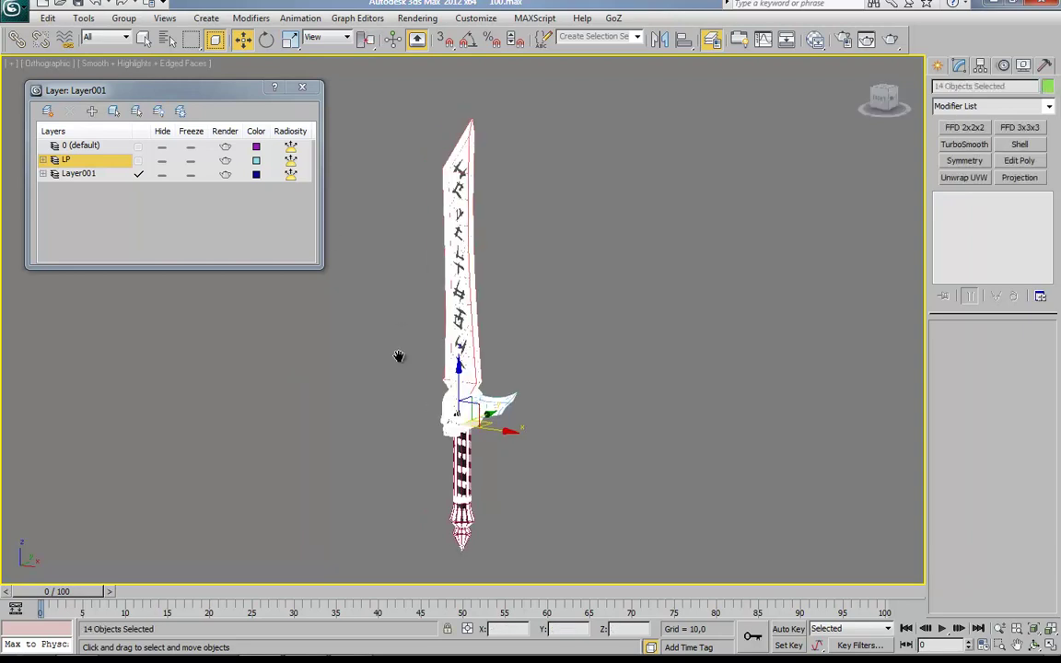
scroll(387, 361, "up", 5)
scroll(398, 360, "down", 5)
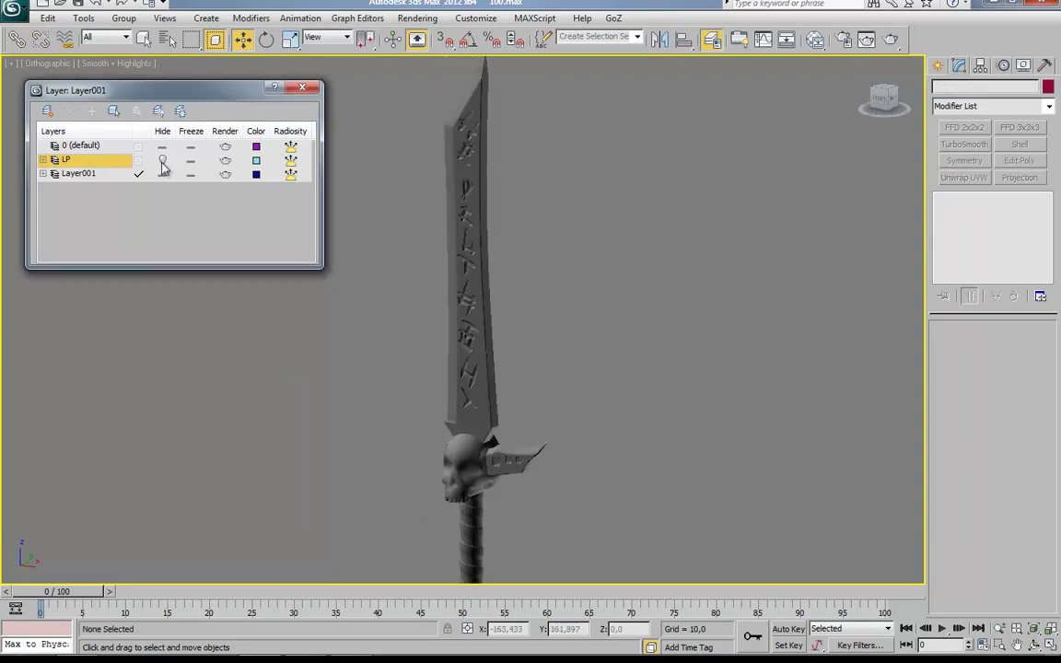
left_click(162, 174)
left_click(162, 160)
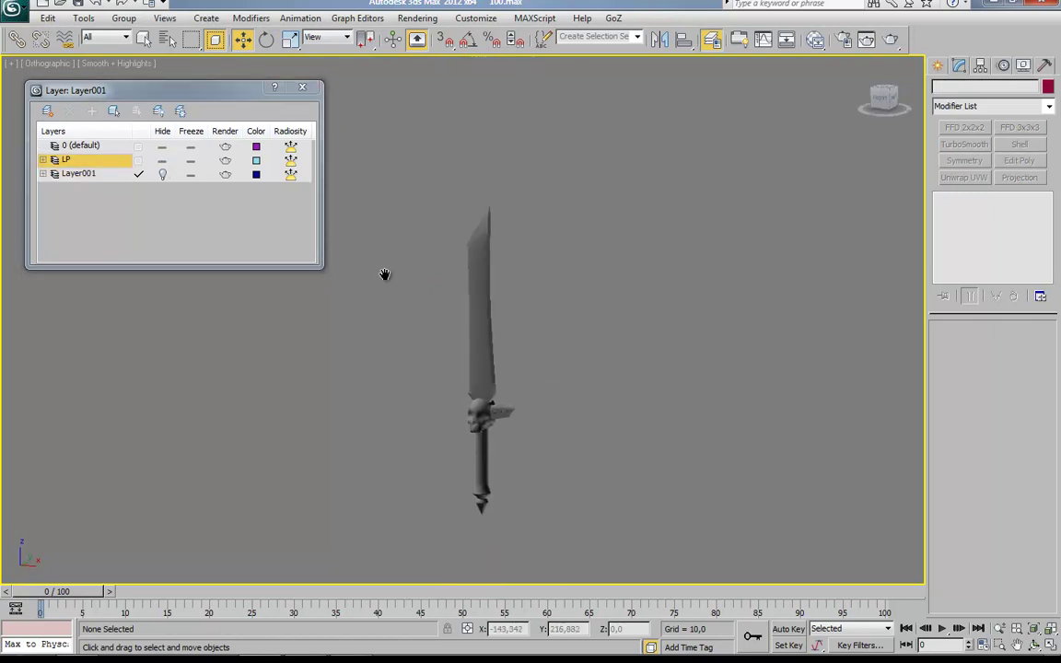
left_click(300, 88)
key("F4")
middle_click_drag(459, 373, 360, 370, "alt")
Isolate the blade, add an Unwrap UVW modifier and open the UV editor.
key("alt+q")
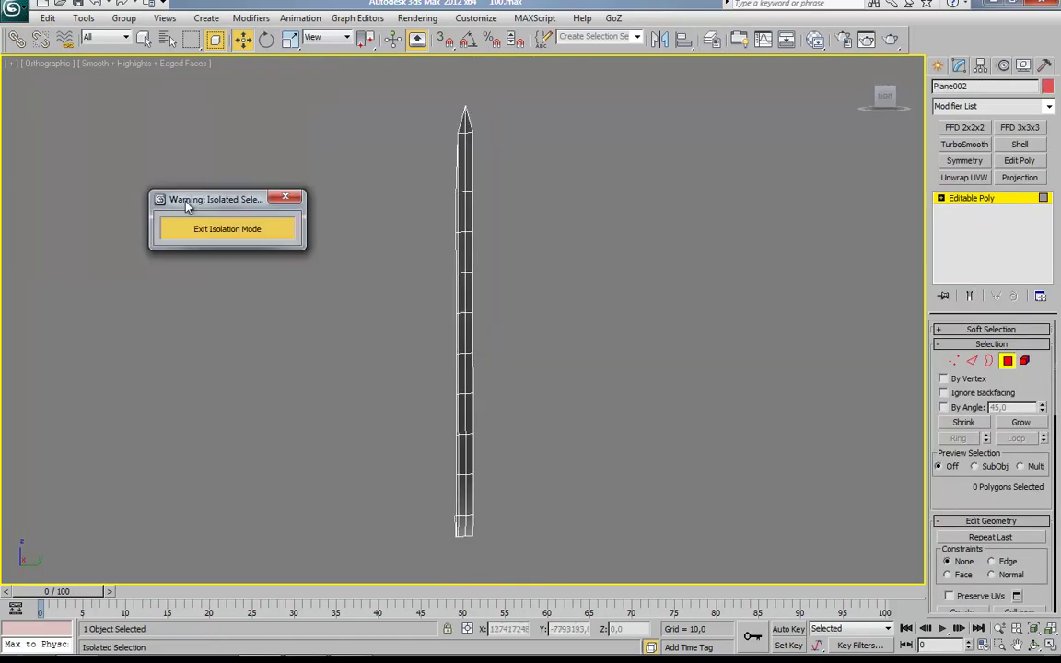
left_click(963, 176)
left_click(990, 500)
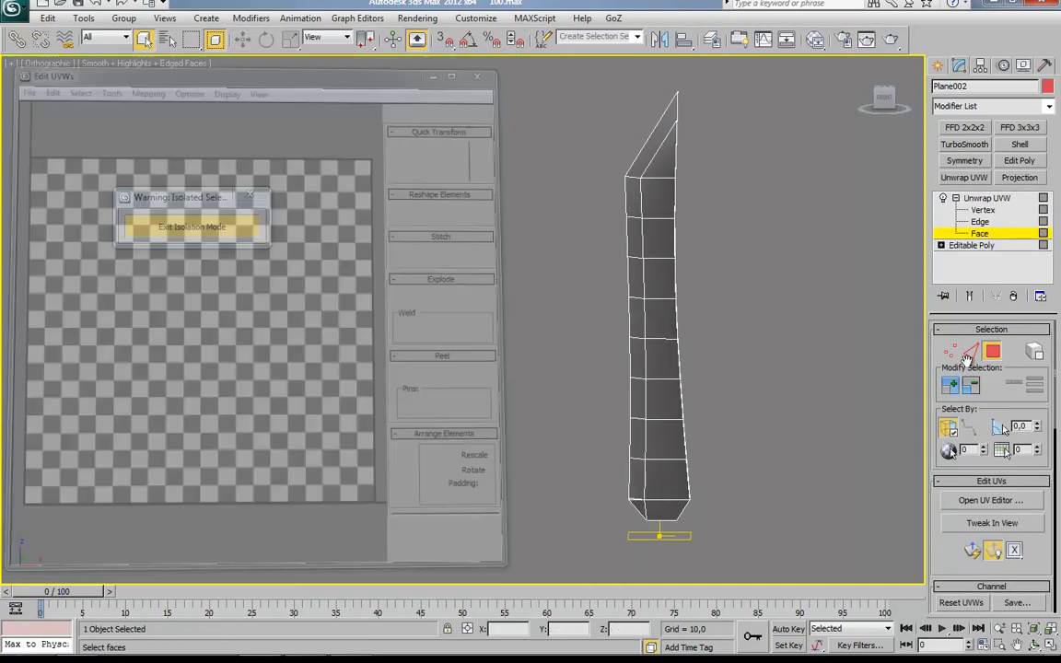
right_click(986, 198)
left_click(912, 217)
left_click(964, 177)
left_click(990, 500)
Flatten the blade's side faces into UVs, then select its top, narrow side and tip.
left_click(658, 355)
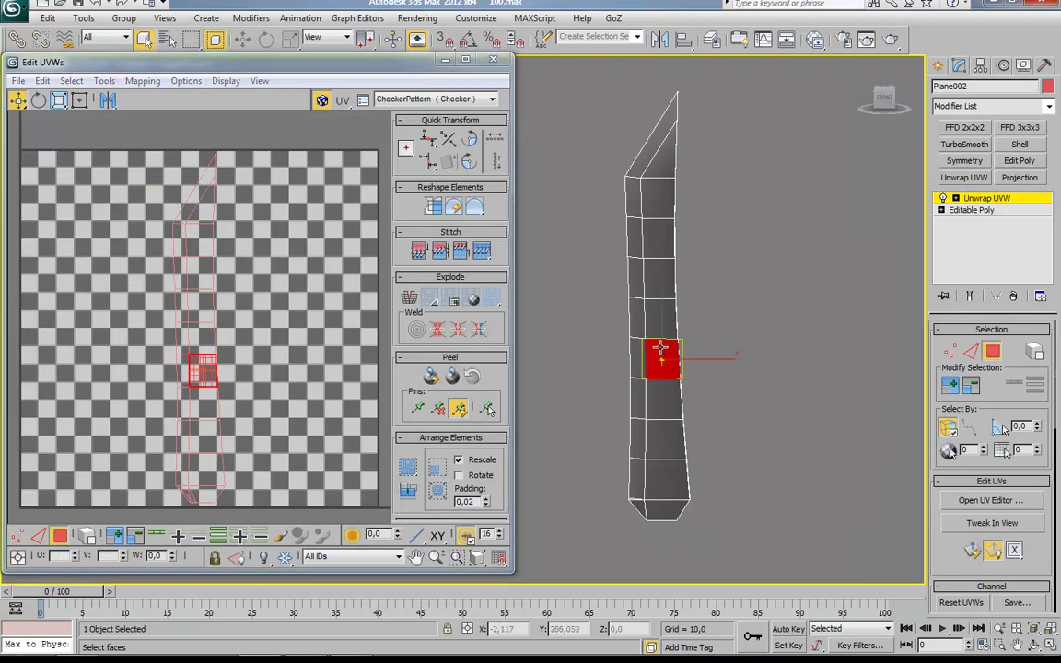
left_click(655, 256)
left_click_drag(655, 256, 663, 440, "ctrl")
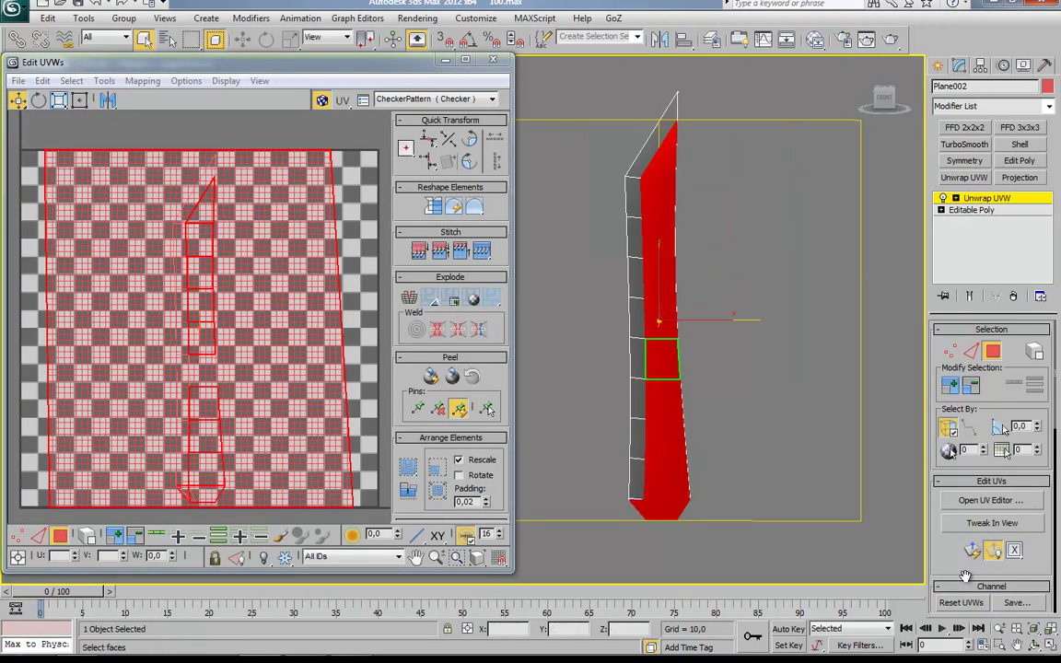
scroll(974, 587, "down", 5)
left_click(972, 448)
left_click(693, 104)
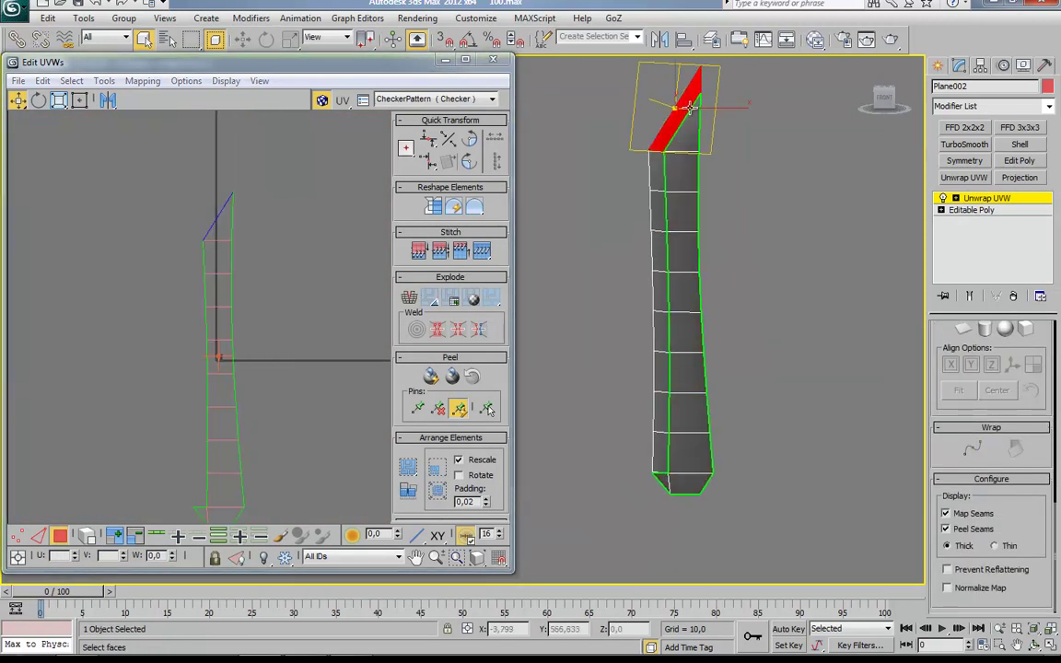
left_click(661, 385)
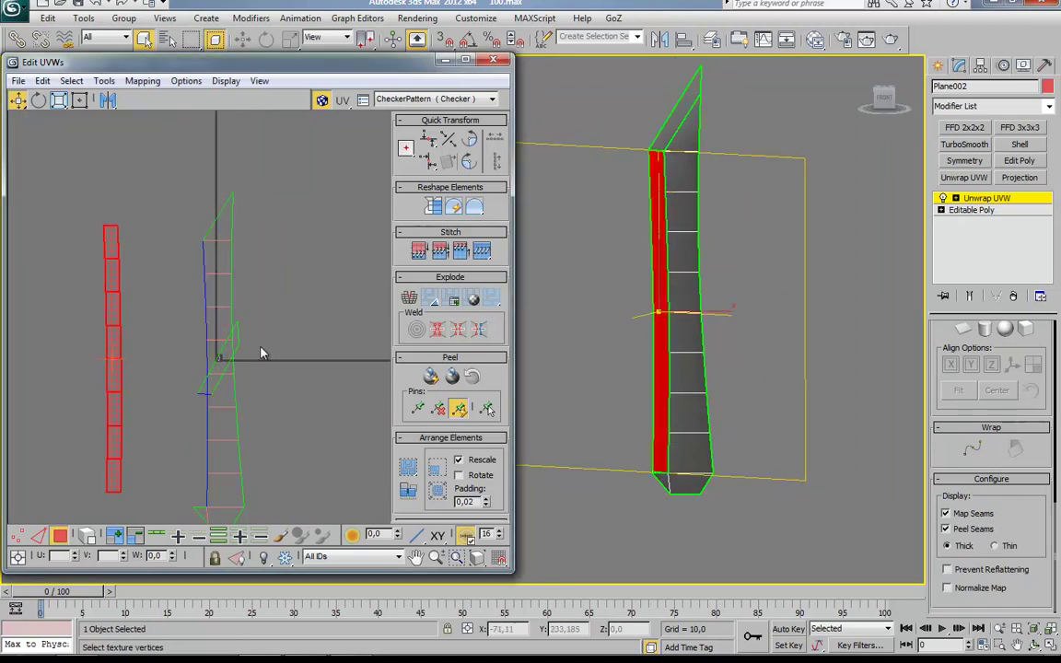
left_click(679, 110)
middle_click_drag(584, 183, 464, 162, "alt")
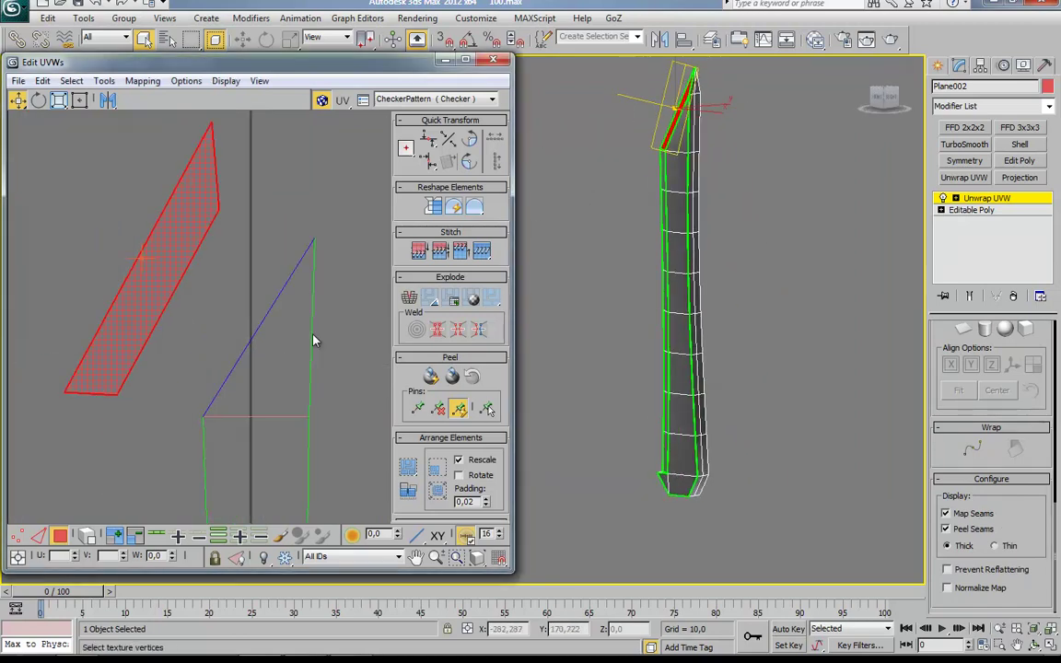
In UV vertex mode, pan to the strip's tip and select a face at the blade's bottom.
key("1")
scroll(247, 348, "up", 3)
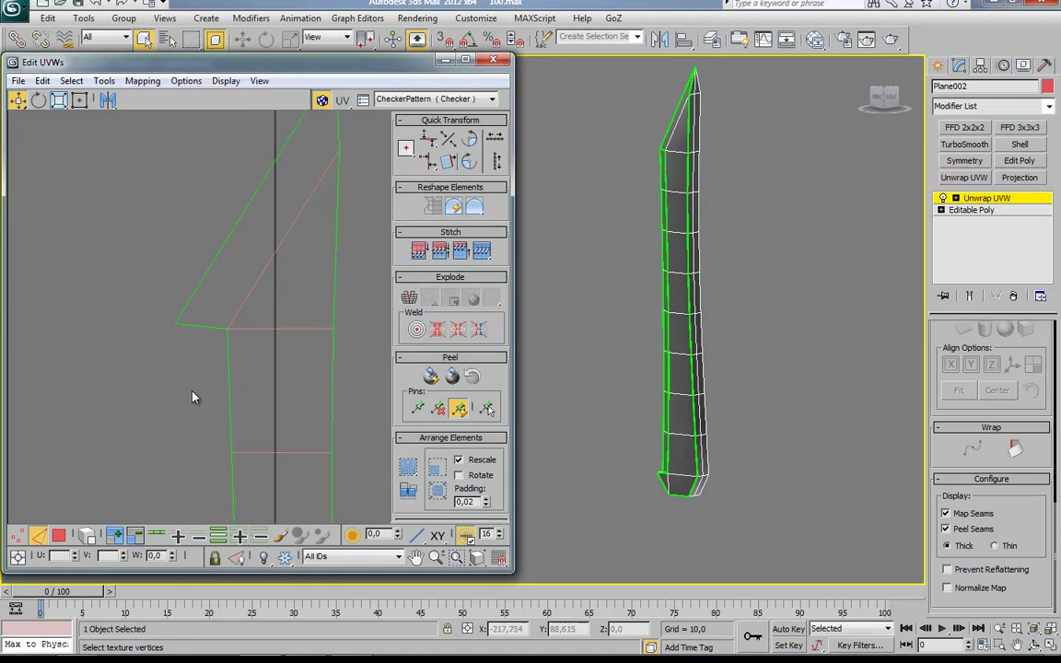
scroll(224, 409, "up", 2)
scroll(247, 419, "up", 3)
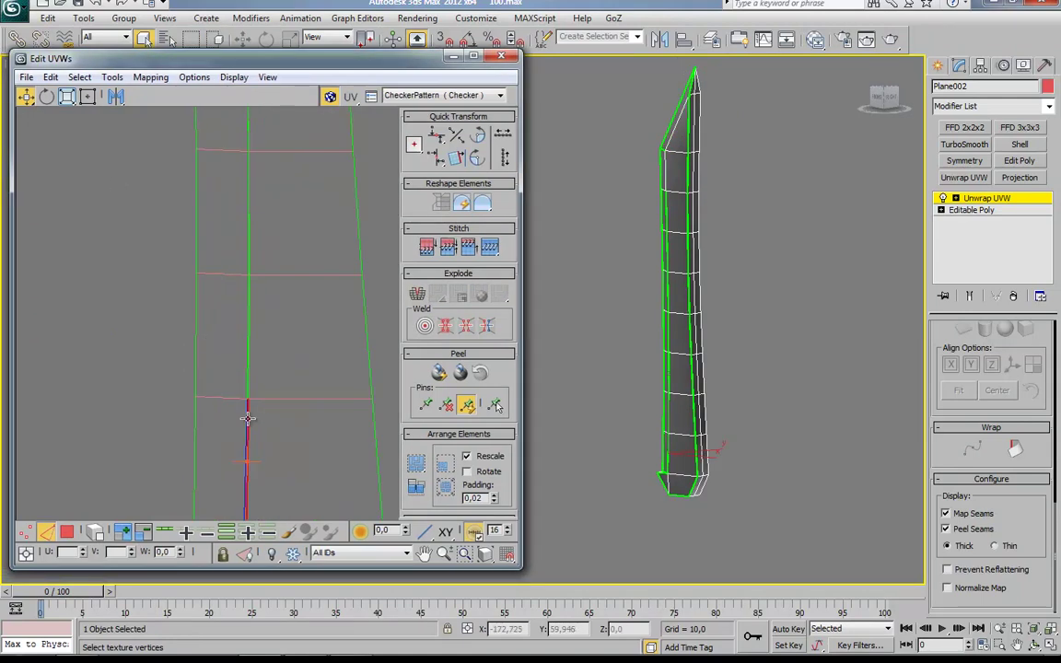
mouse_move(234, 321)
middle_mouse_down()
mouse_move(209, 278)
mouse_move(202, 235)
middle_mouse_up()
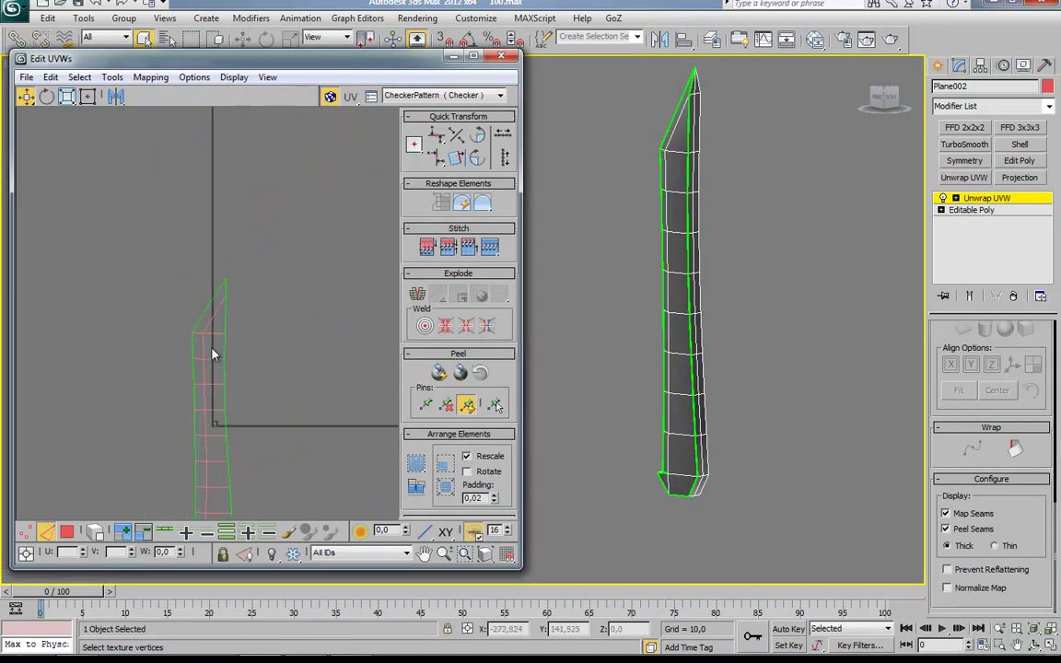
scroll(734, 421, "up", 3)
middle_click_drag(734, 422, 677, 472)
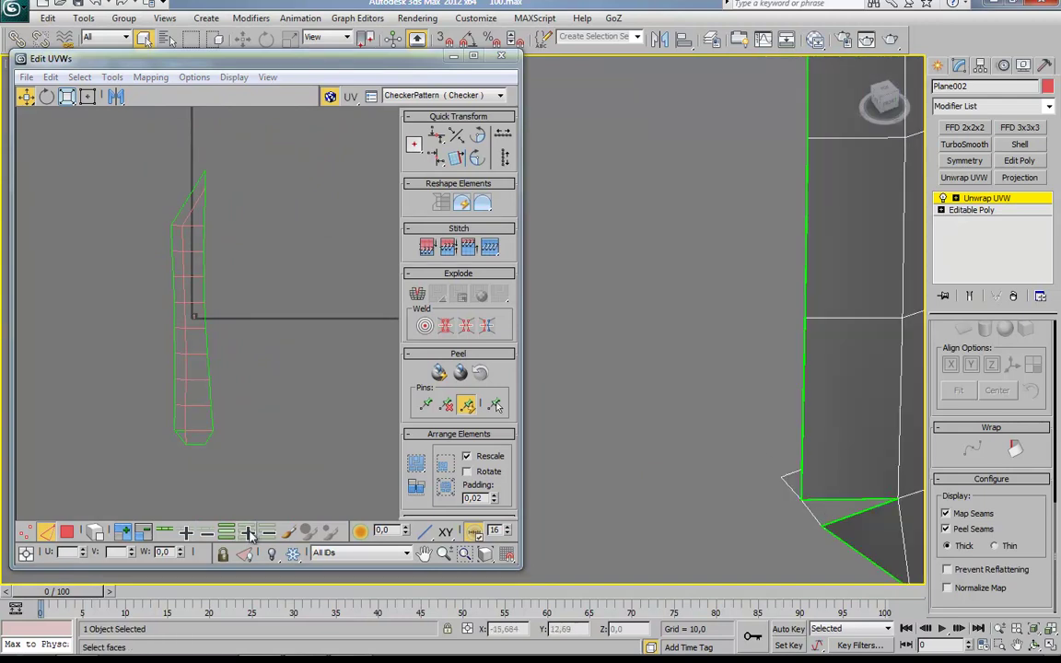
left_click(833, 511)
scroll(226, 294, "up", 1)
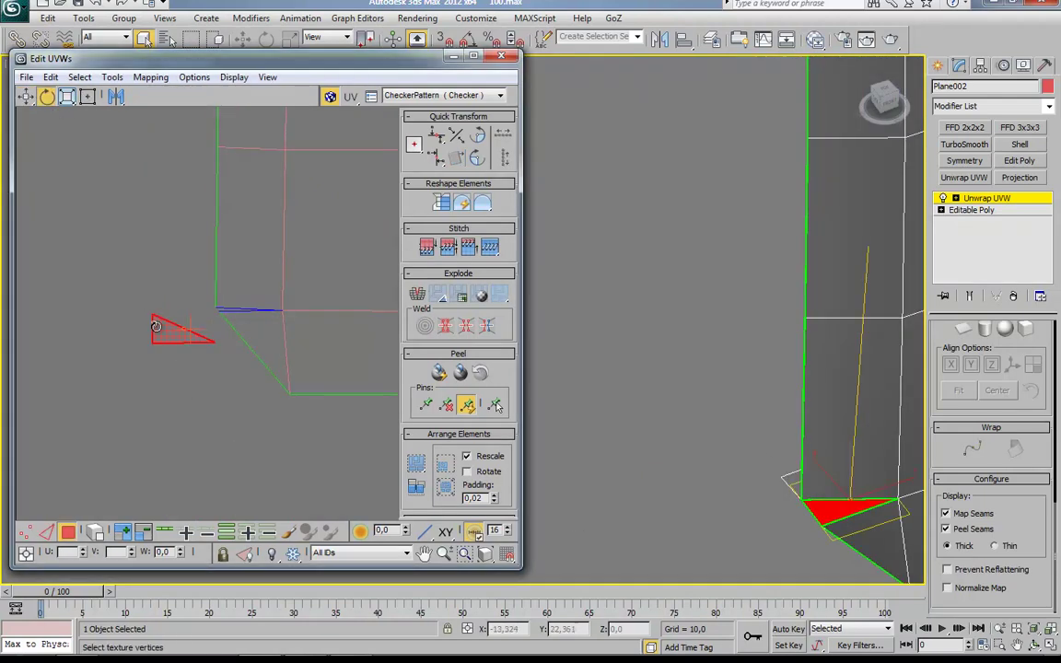
Move the bottom triangle's UVs up, shift the selected piece, and select the whole strip.
key("w")
left_click_drag(160, 332, 162, 311)
scroll(193, 396, "down", 3)
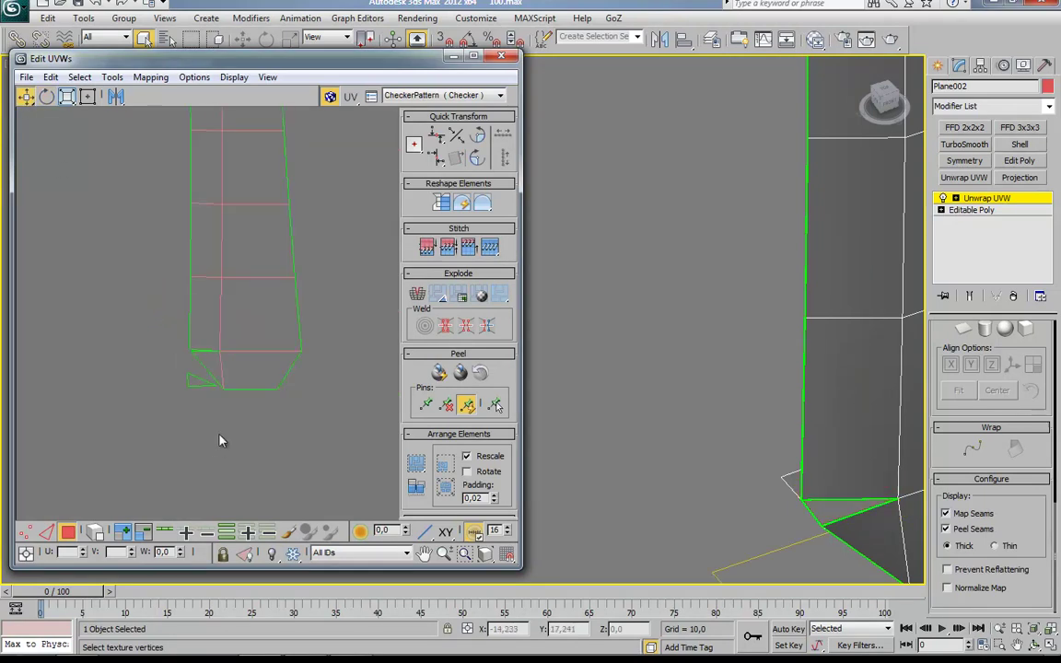
middle_click_drag(728, 387, 672, 358, "alt")
mouse_move(255, 286)
left_mouse_down()
mouse_move(291, 284)
mouse_move(92, 276)
left_mouse_up()
key("ctrl+a")
Inspect the blade's bottom and narrow edge faces in the UV layout.
left_click(106, 461)
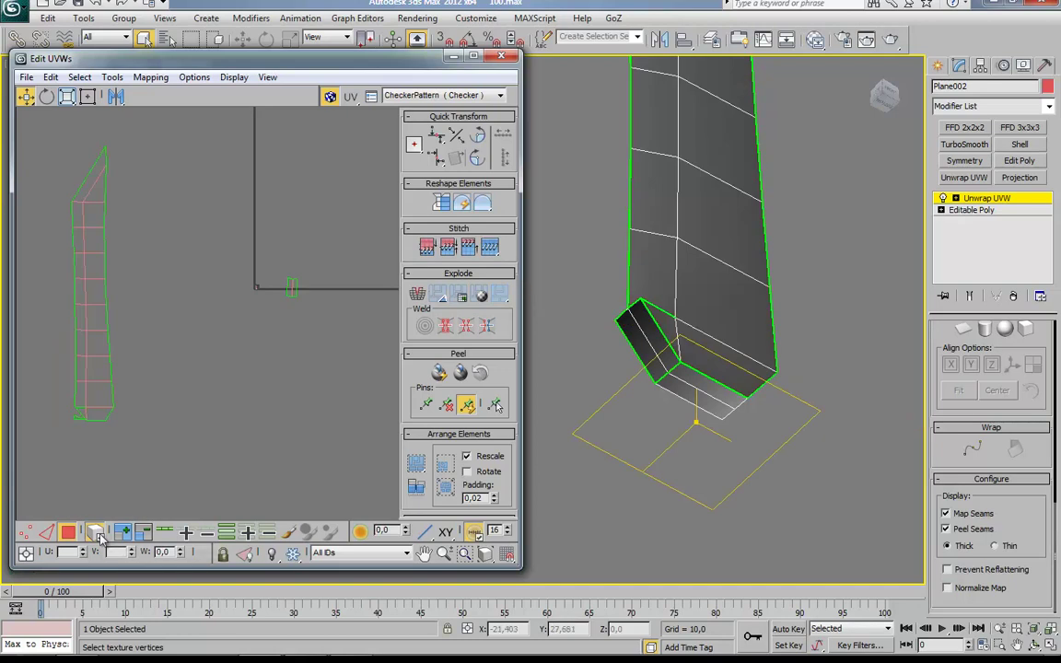
left_click(717, 391)
mouse_move(716, 390)
middle_mouse_down("alt")
mouse_move(737, 360)
mouse_move(709, 324)
middle_mouse_up("alt")
scroll(737, 361, "down", 3)
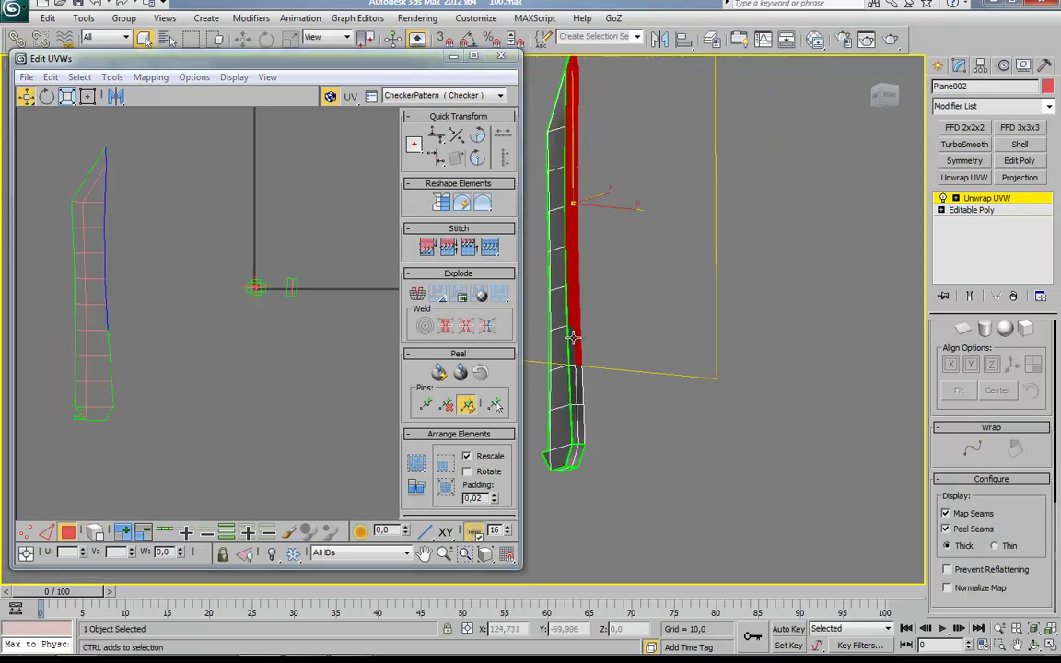
scroll(302, 377, "down", 1)
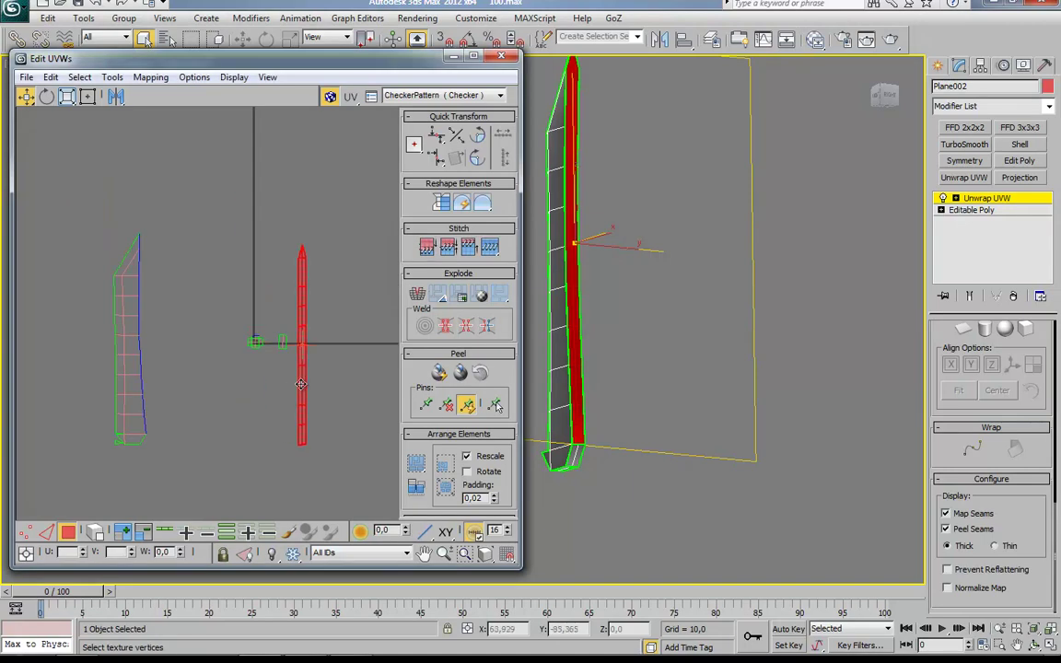
left_click(673, 460)
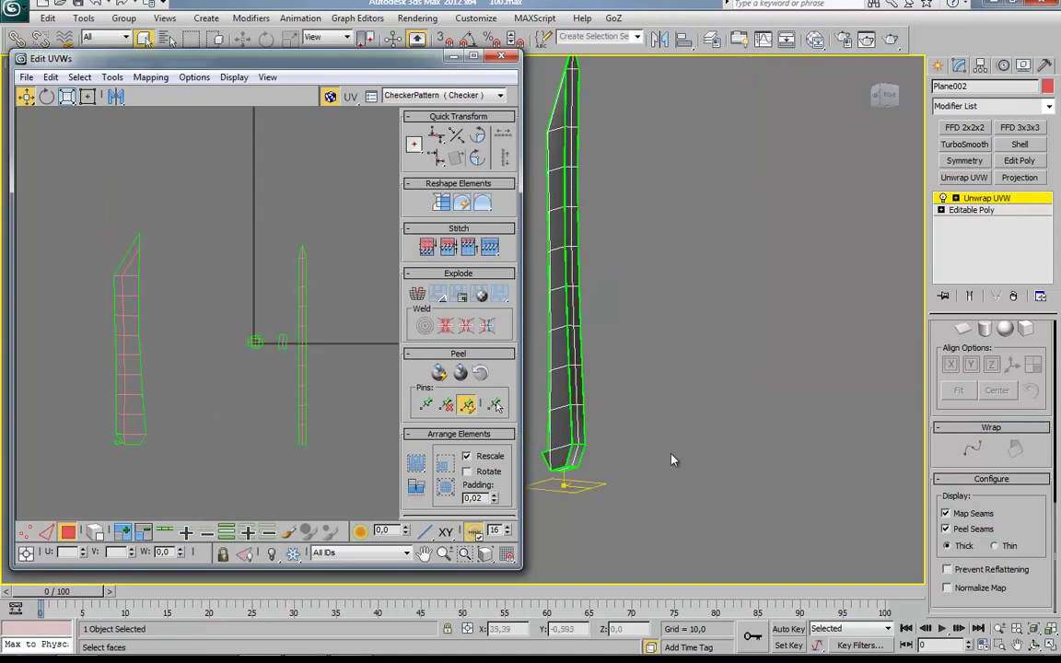
key("ctrl+a")
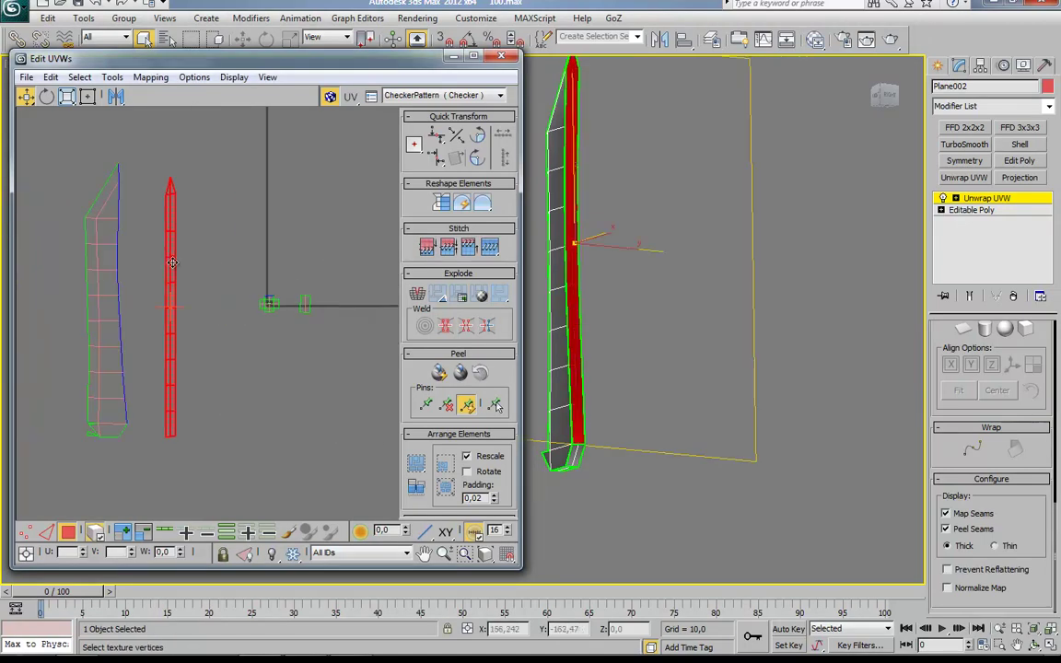
left_click(187, 428)
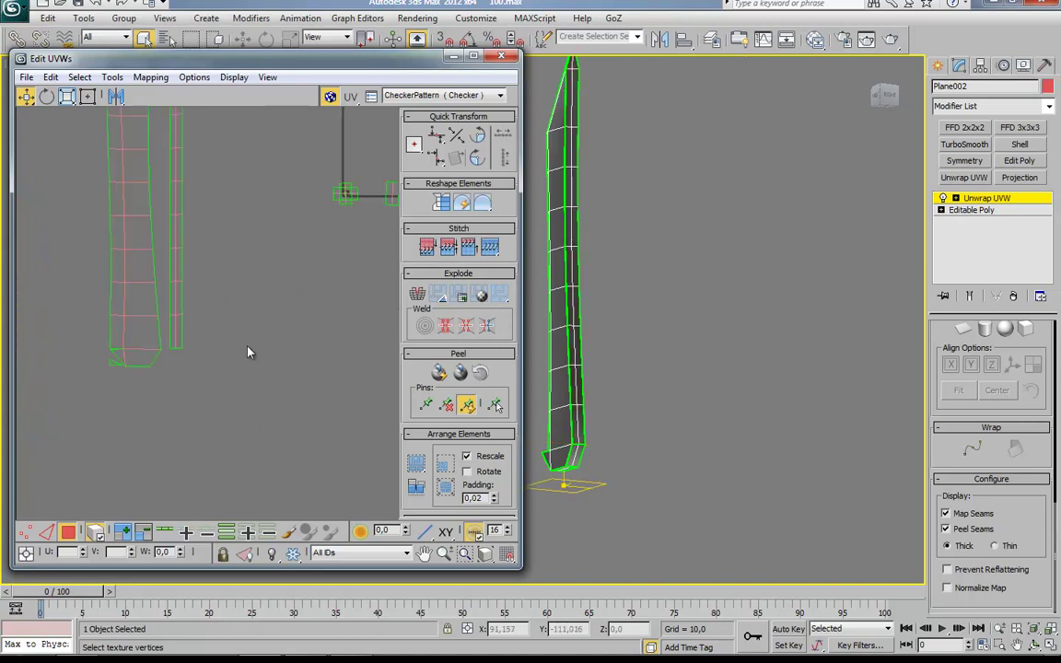
View the blade from the front and check its strip faces against the UV square corner.
scroll(163, 443, "up", 3)
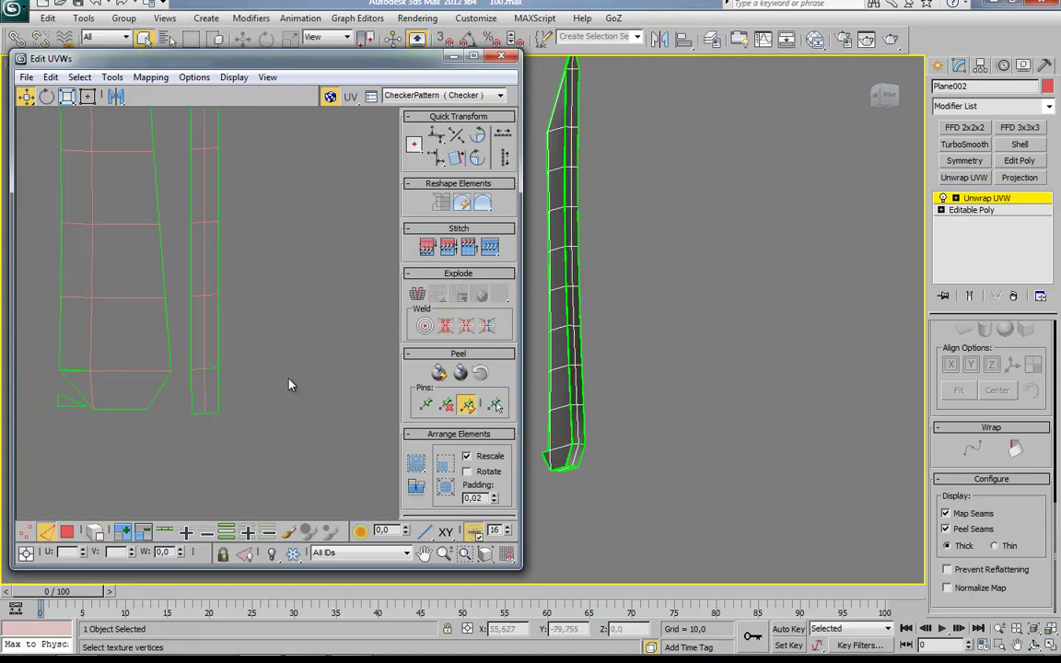
middle_click_drag(589, 387, 734, 384, "alt")
scroll(215, 352, "down", 4)
scroll(230, 364, "down", 4)
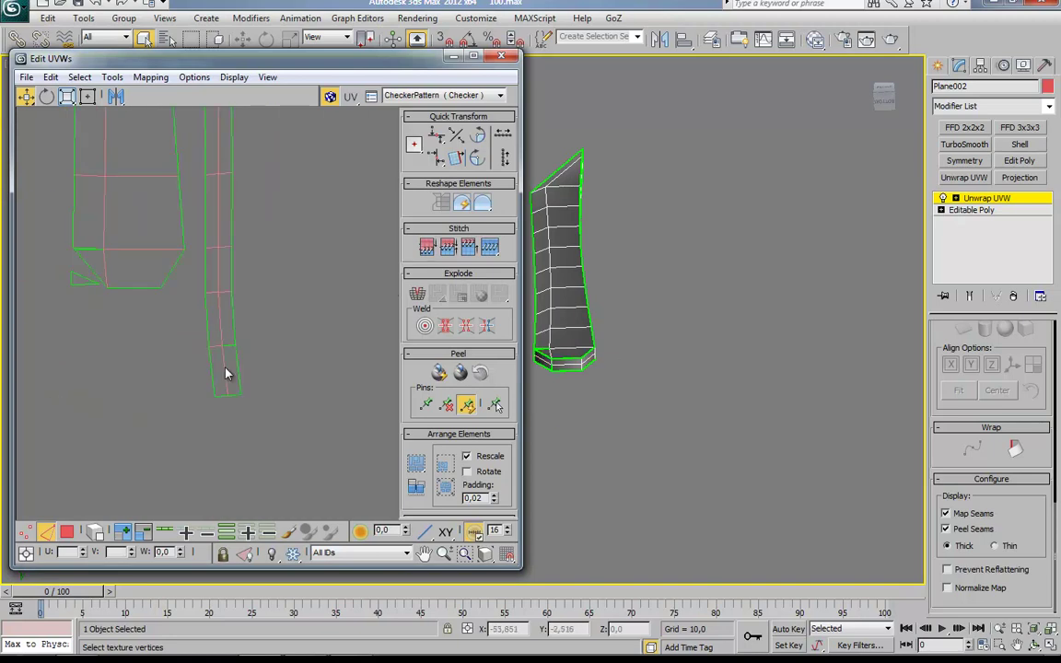
middle_click_drag(297, 358, 157, 427)
left_click(567, 346)
middle_click_drag(571, 350, 765, 439, "alt")
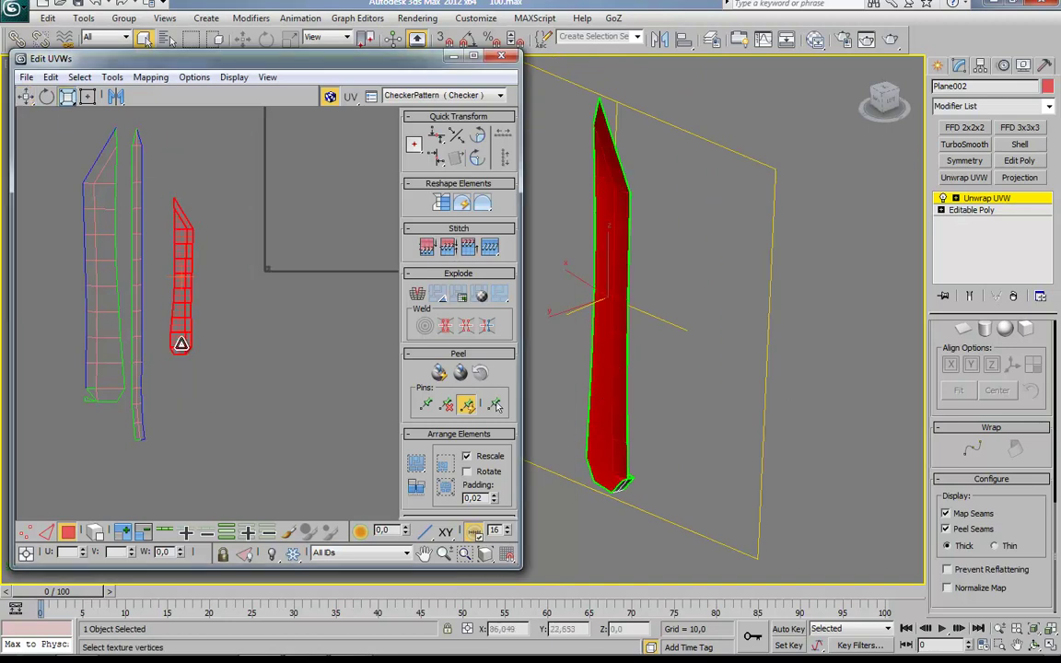
left_click(279, 346)
Close the blade's UV editor, then select and isolate the guard piece Plane003.
left_click(501, 56)
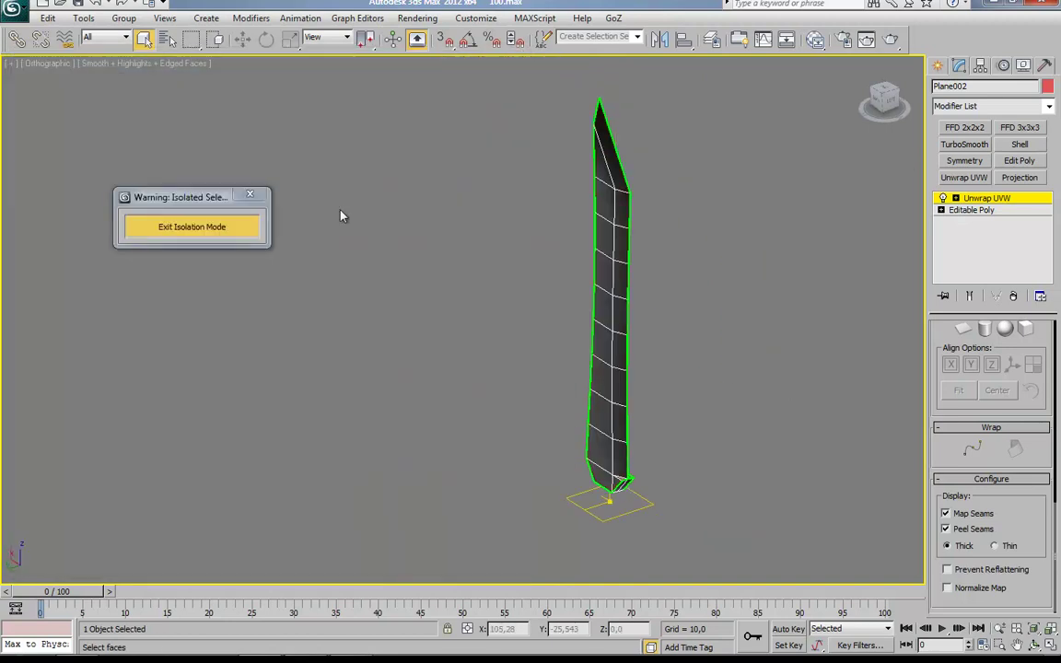
left_click(194, 225)
scroll(489, 382, "up", 5)
left_click(489, 383)
key("alt+q")
middle_click_drag(473, 350, 725, 374, "alt")
Add an Unwrap UVW modifier to Plane003 and bring up its UV editor at face level.
left_click(963, 177)
left_click(979, 233)
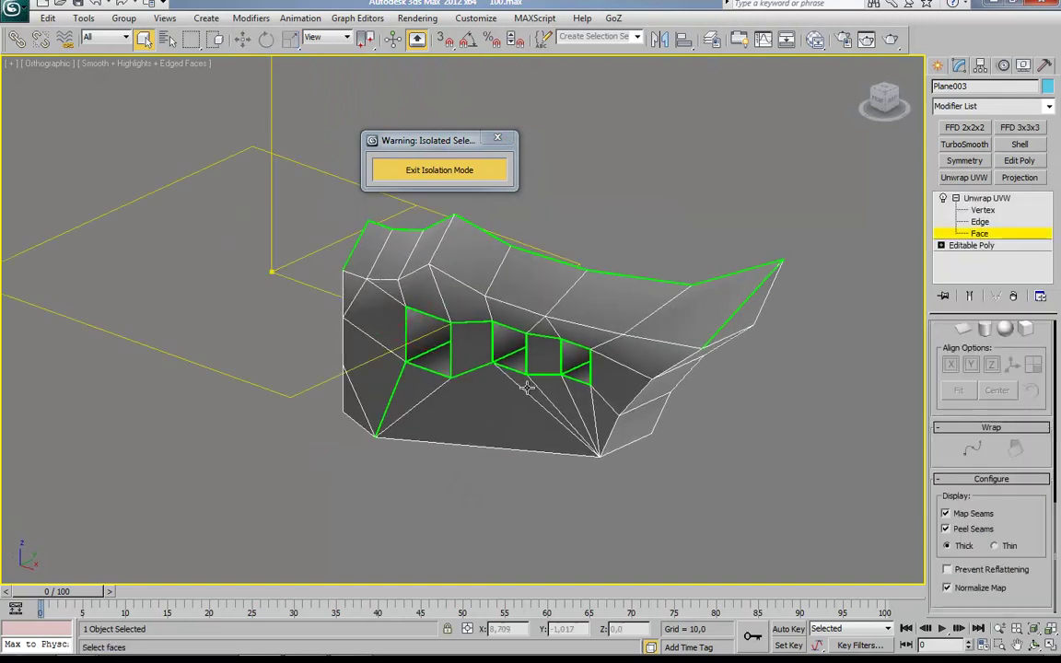
middle_click_drag(645, 322, 825, 394)
scroll(951, 442, "up", 5)
left_click(992, 387)
key("3")
Select the guard's top strip and front faces to see their UV layout.
left_click(616, 236)
left_click(755, 253, "ctrl")
left_click(604, 308)
left_click(700, 294, "ctrl")
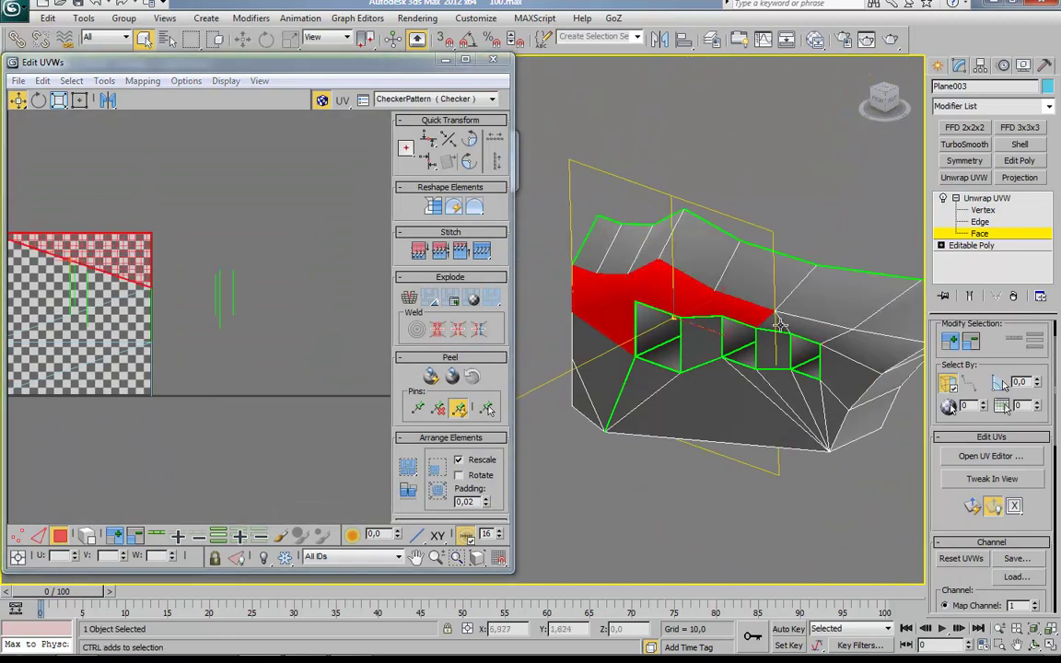
left_click(800, 398, "ctrl")
left_click(581, 394, "ctrl")
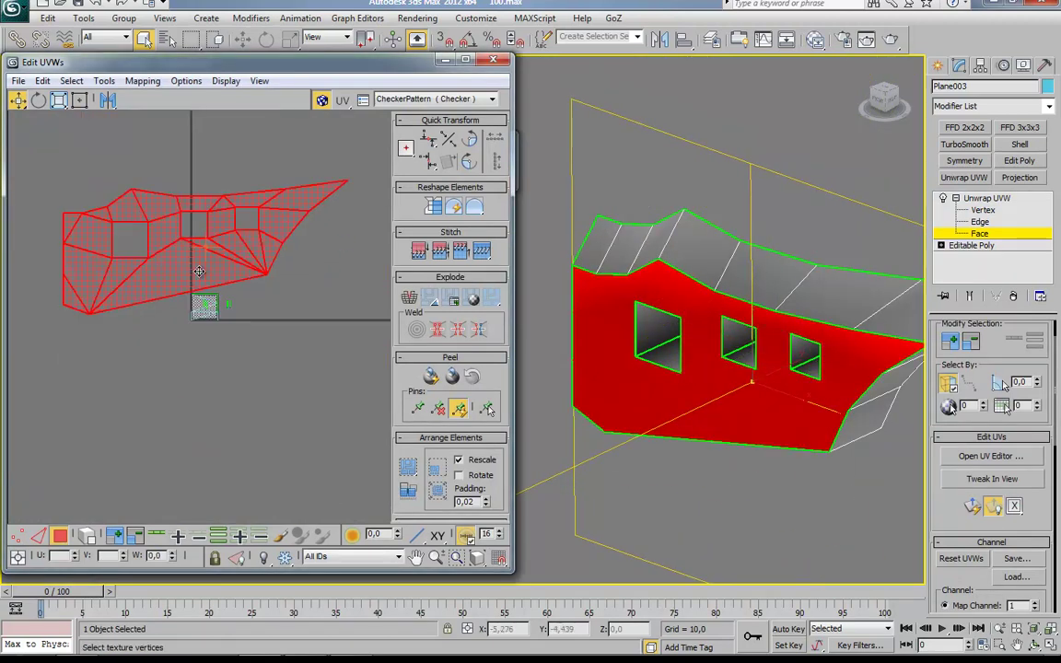
left_click(599, 237)
left_click(847, 294)
mouse_move(875, 296)
middle_mouse_down("alt")
mouse_move(313, 303)
mouse_move(64, 458)
middle_mouse_up("alt")
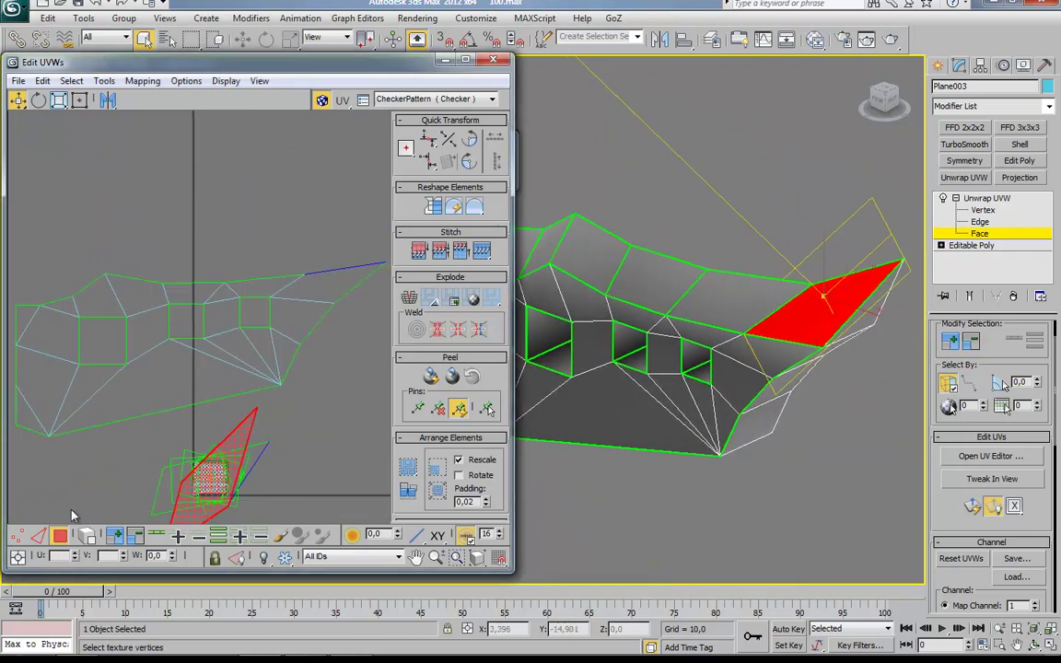
Inspect the guard from other angles and select a smaller face further right.
key("2")
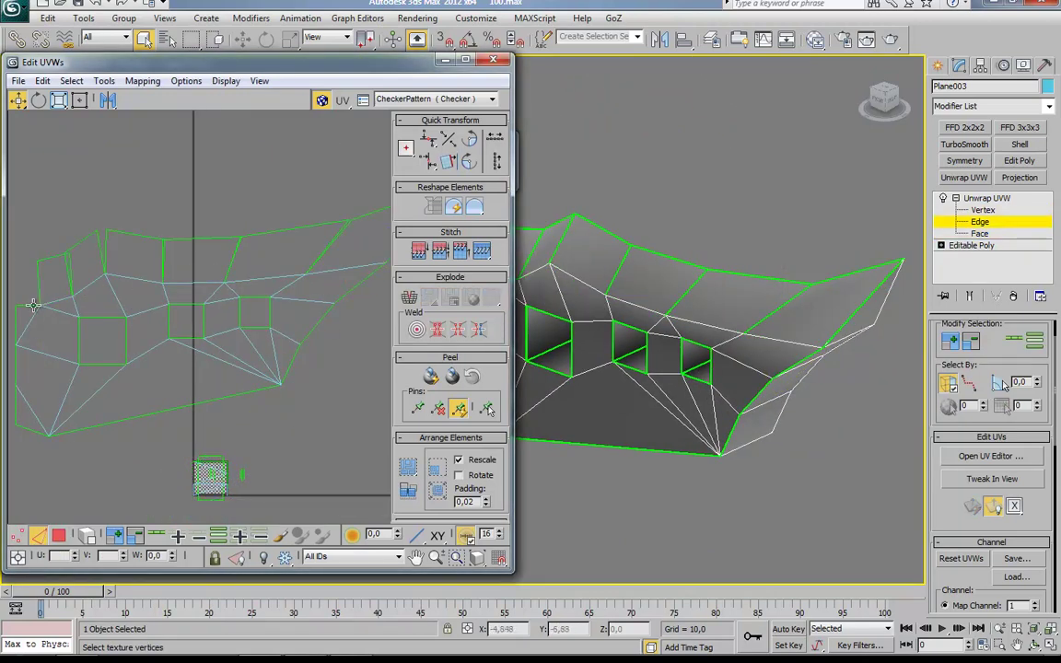
scroll(324, 307, "down", 3)
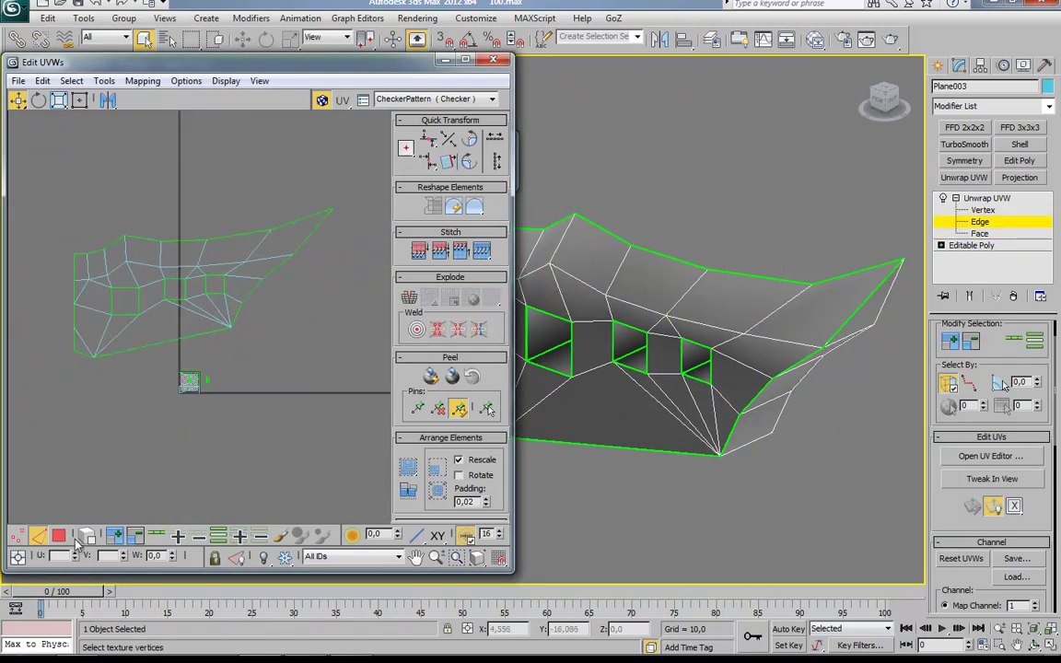
key("3")
middle_click_drag(599, 368, 700, 402, "alt")
mouse_move(231, 406)
middle_mouse_down()
mouse_move(254, 415)
mouse_move(145, 368)
middle_mouse_up()
middle_click_drag(859, 482, 632, 345, "alt")
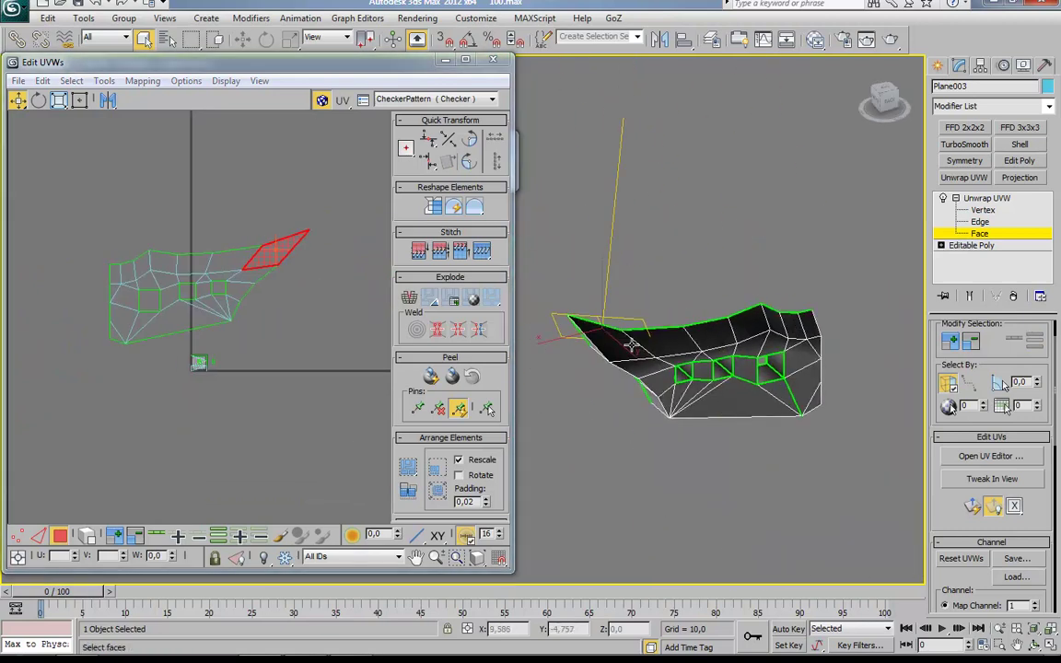
left_click(652, 366)
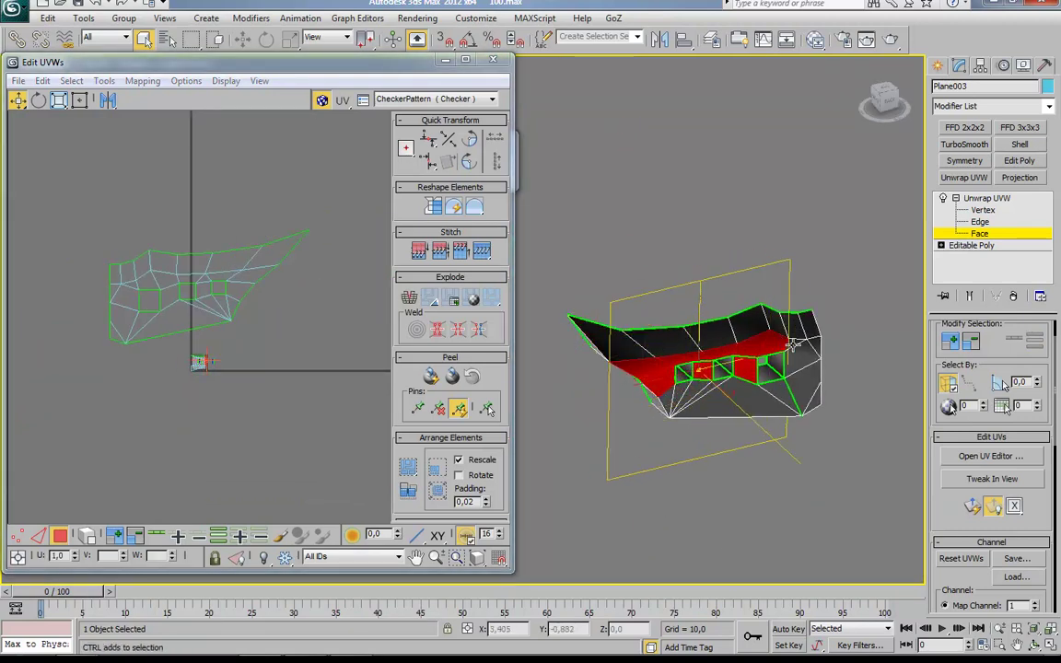
middle_click_drag(828, 453, 645, 387, "alt")
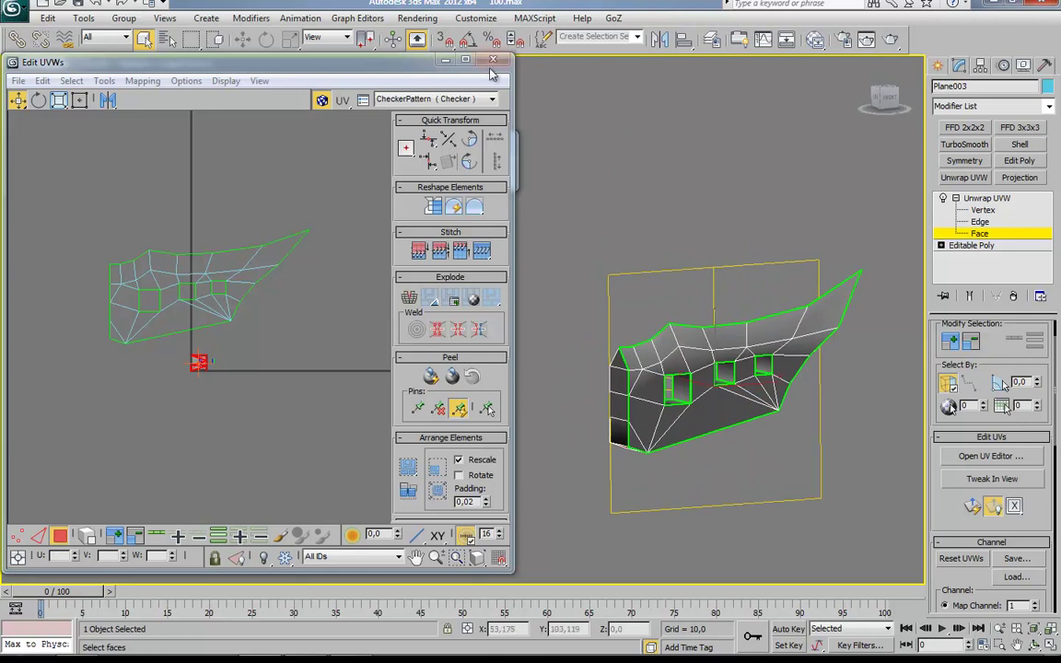
key("alt+q")
right_click(627, 303)
Collapse the guard to Editable Poly and re-add an Unwrap UVW modifier with the UV editor.
left_click(778, 445)
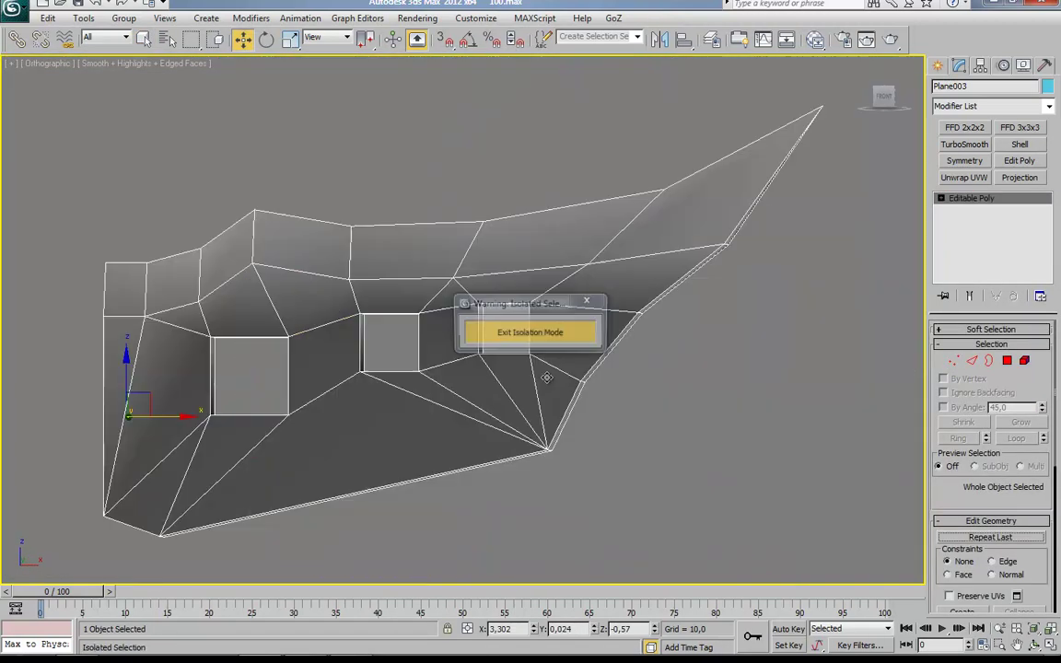
key("4")
left_click_drag(323, 156, 281, 546)
middle_click_drag(283, 552, 350, 449, "alt")
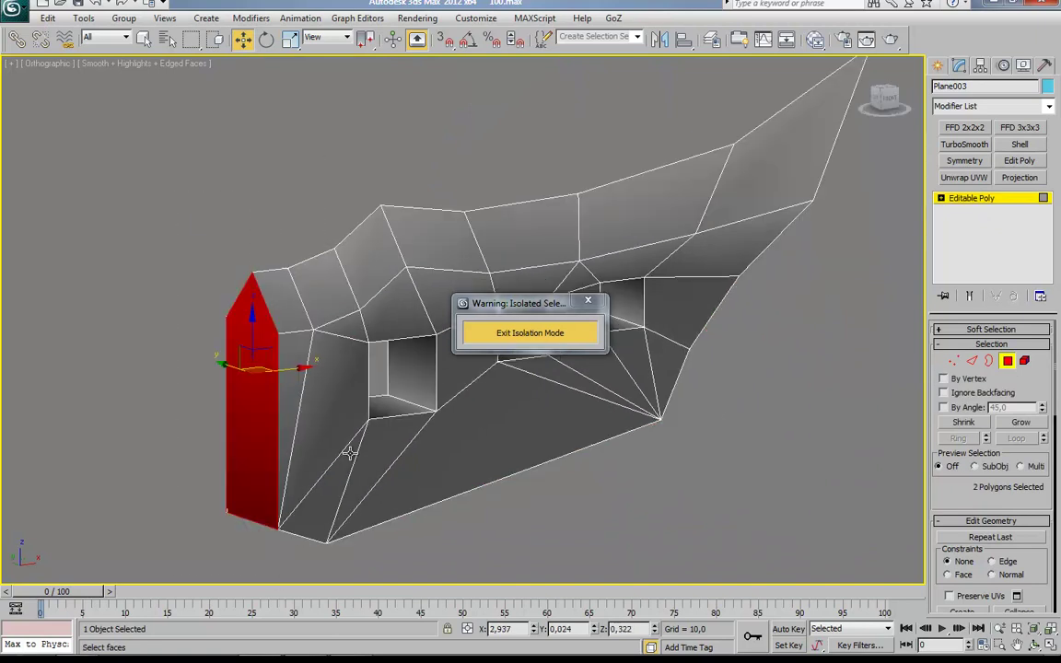
left_click(964, 177)
left_click(990, 456)
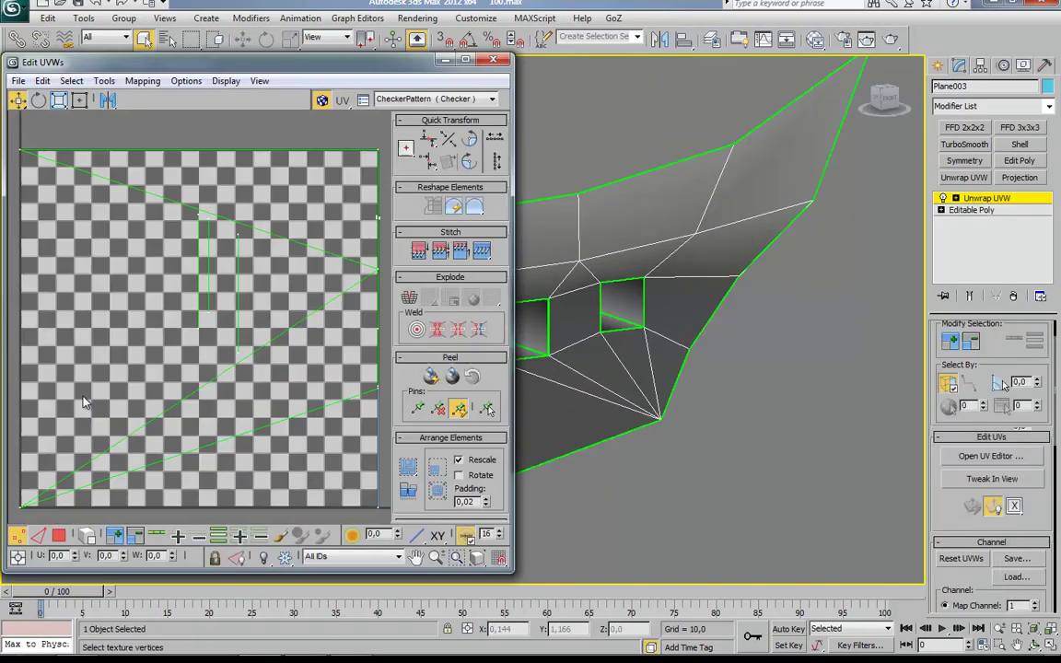
Try picking the guard's front faces from a more frontal view.
middle_click_drag(645, 276, 574, 286, "alt")
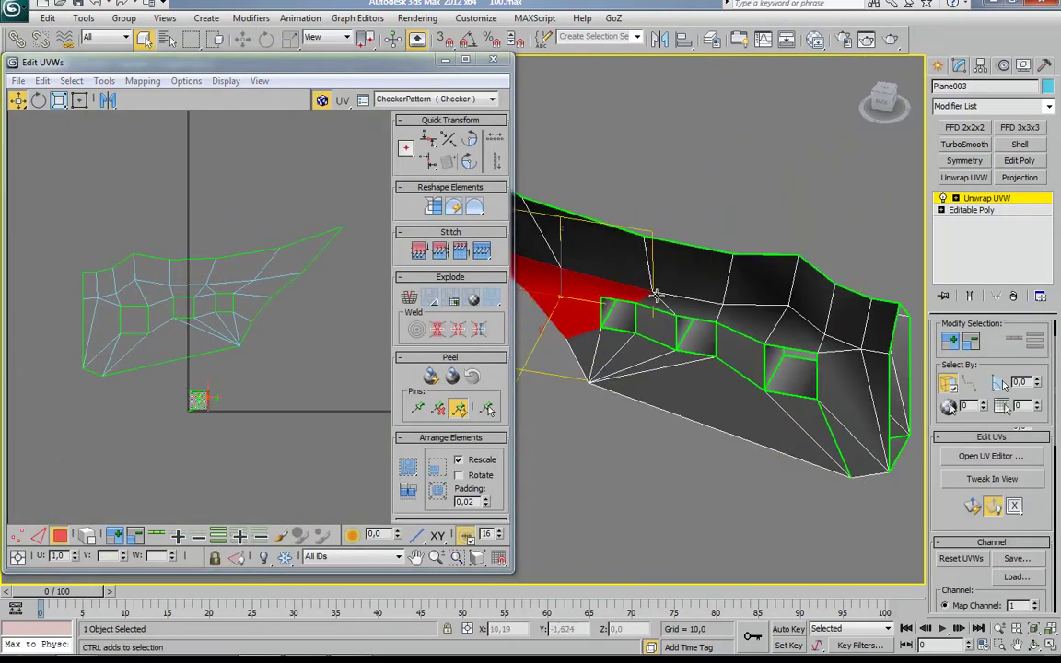
left_click(656, 294, "ctrl")
middle_click_drag(656, 294, 737, 350, "alt")
left_click(837, 408, "ctrl")
left_click(737, 406, "ctrl")
mouse_move(736, 405)
middle_mouse_down("alt")
mouse_move(663, 373)
mouse_move(604, 249)
middle_mouse_up("alt")
left_click(604, 249)
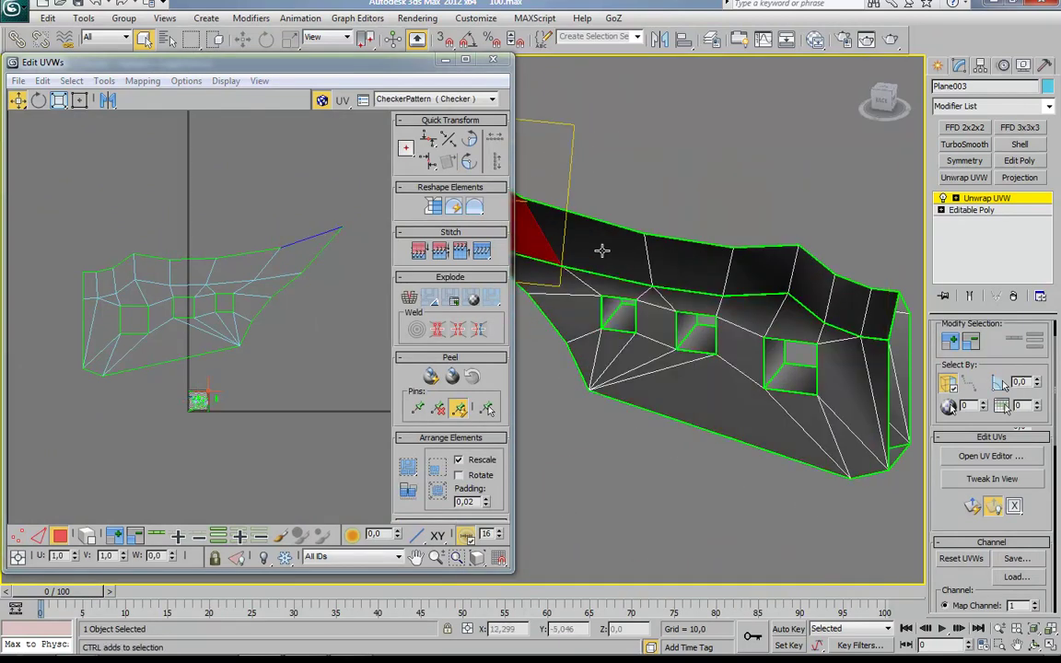
left_click(263, 450)
Select the guard's four front faces and flatten them with a Planar projection.
left_click(553, 281, "ctrl")
left_click(783, 295, "ctrl")
left_click(711, 350, "ctrl")
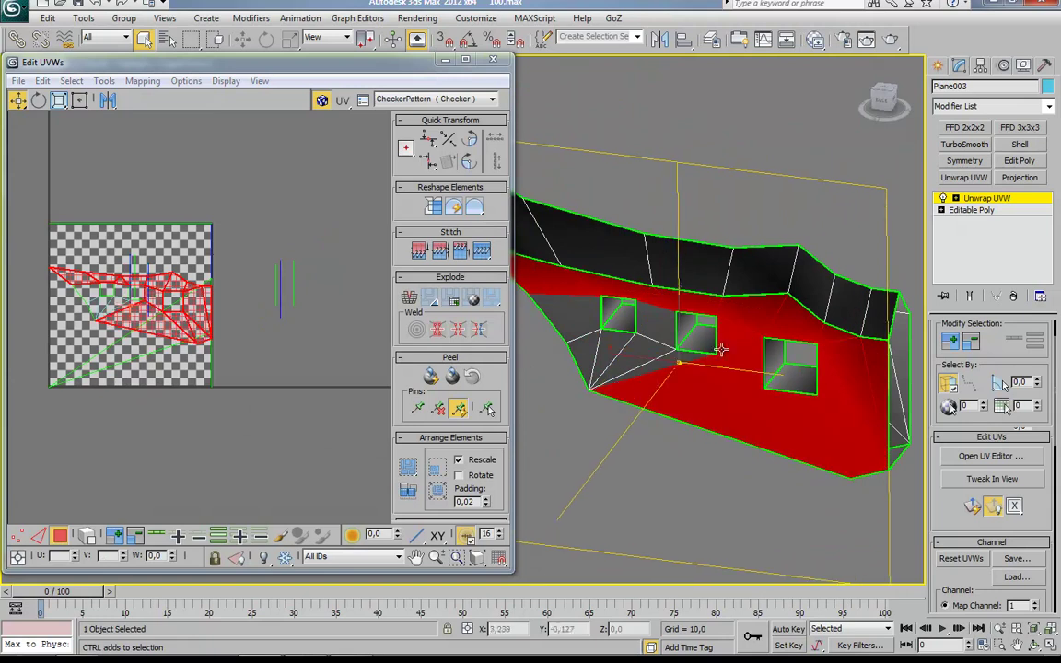
left_click(875, 415, "ctrl")
scroll(990, 460, "down", 5)
left_click(962, 329)
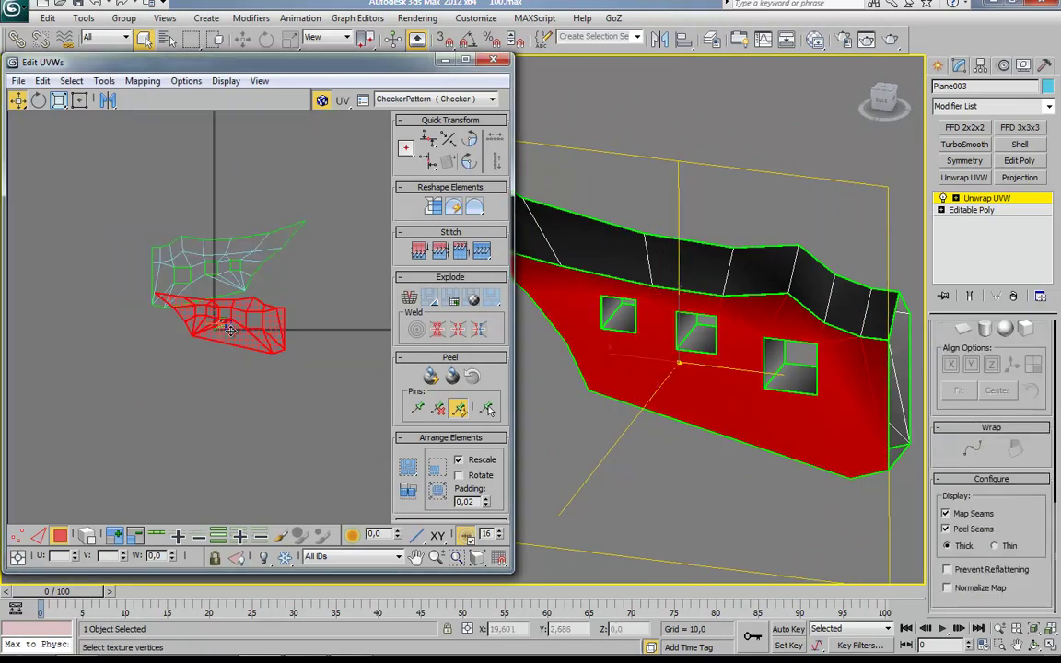
Move the lower UV island up and to the left.
left_click(808, 285)
left_click(38, 537)
scroll(120, 361, "up", 1)
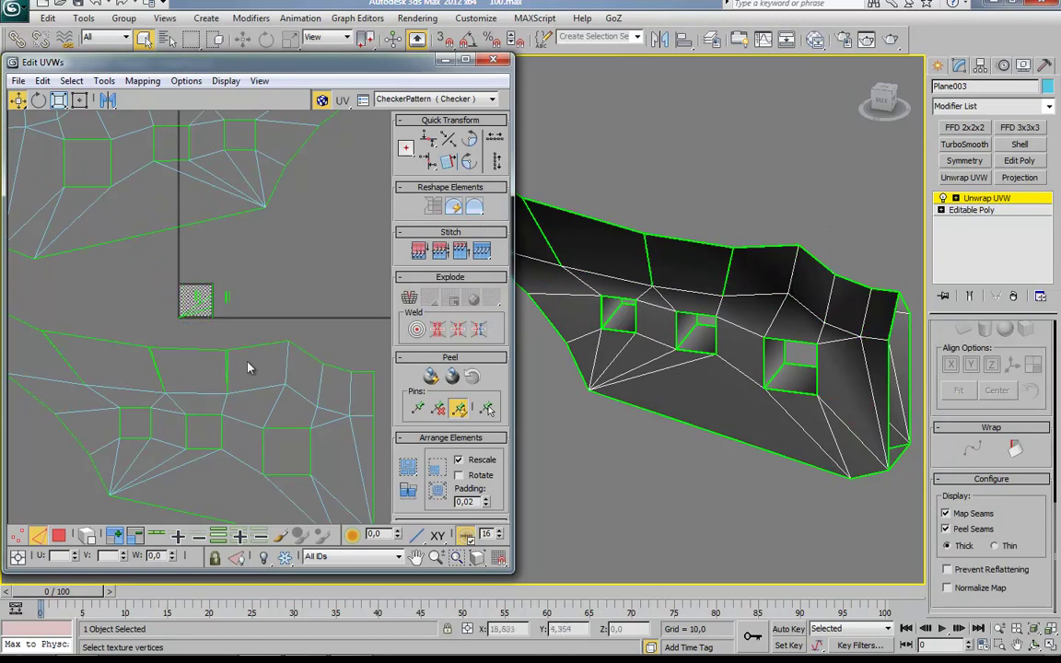
scroll(101, 367, "down", 3)
left_click(220, 424)
middle_click_drag(219, 425, 276, 433)
left_click_drag(277, 433, 122, 313)
scroll(230, 415, "up", 2)
middle_click_drag(644, 405, 577, 289, "alt")
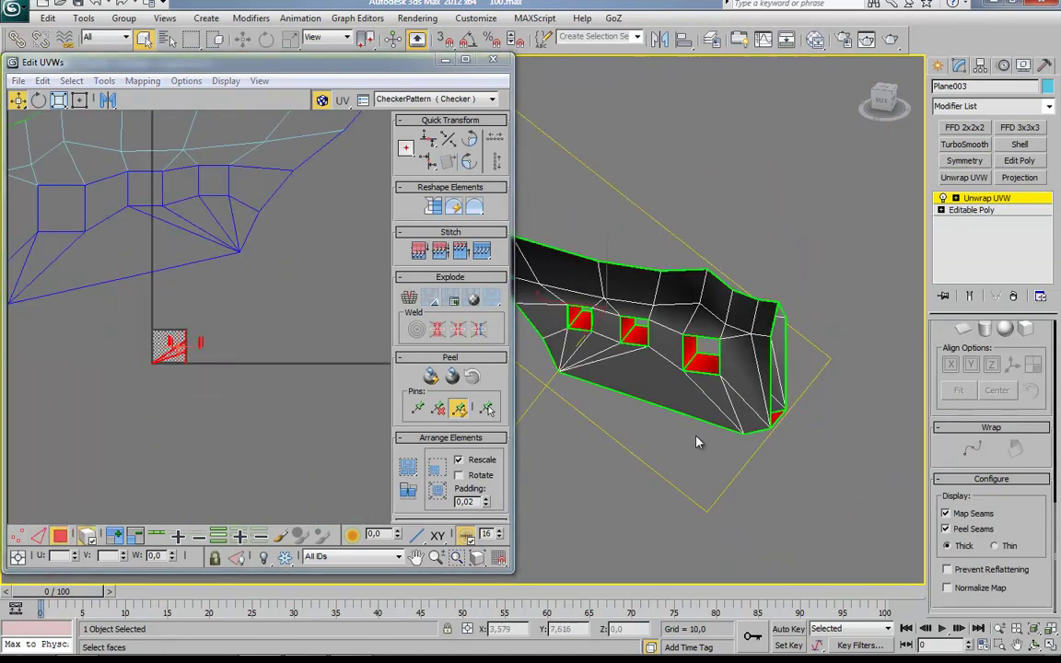
Move the tall strip UV island to the left beside the UV square.
middle_click_drag(615, 357, 663, 304, "alt")
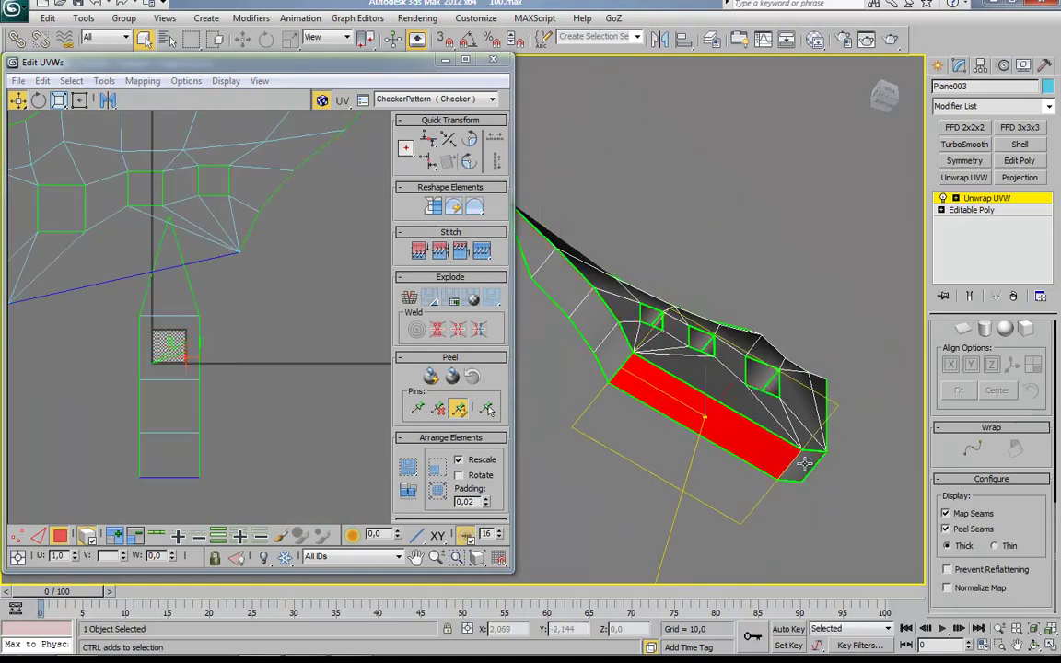
left_click(252, 418)
scroll(138, 381, "down", 3)
left_click(138, 380)
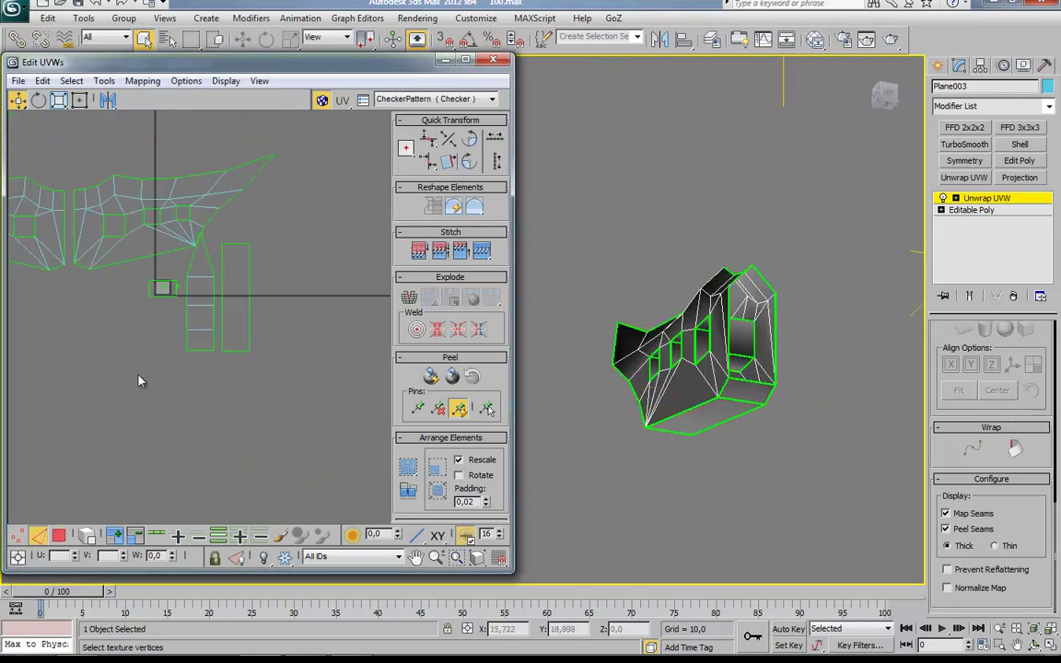
left_click_drag(244, 398, 177, 384)
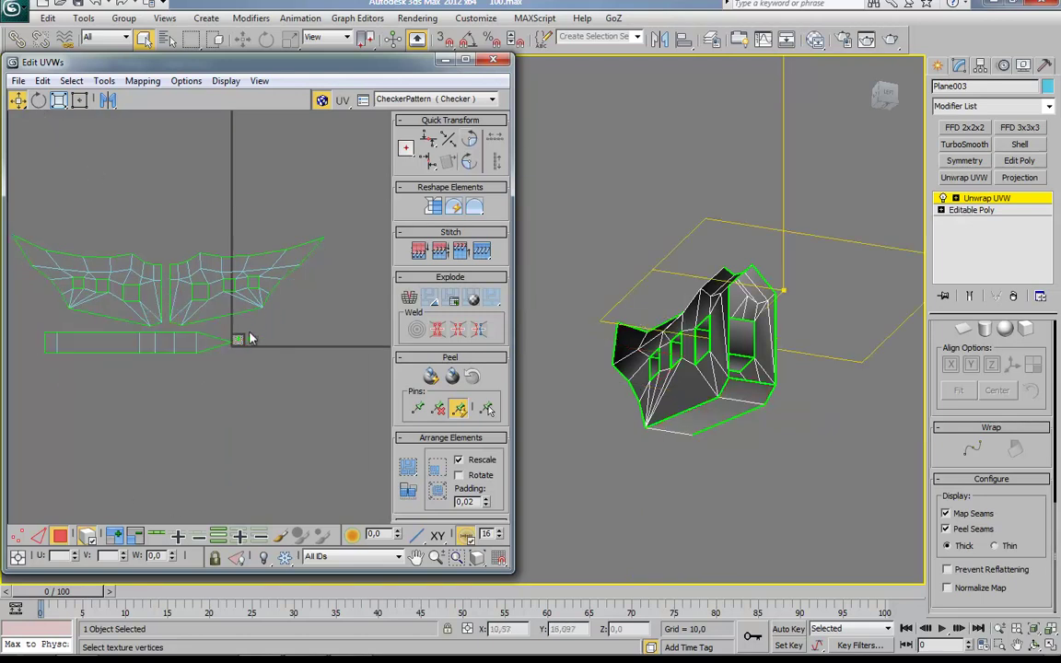
scroll(213, 359, "up", 3)
scroll(284, 402, "up", 3)
Move another strip island up and right, then select all UV islands.
mouse_move(663, 369)
middle_mouse_down("alt")
mouse_move(721, 396)
mouse_move(700, 387)
middle_mouse_up("alt")
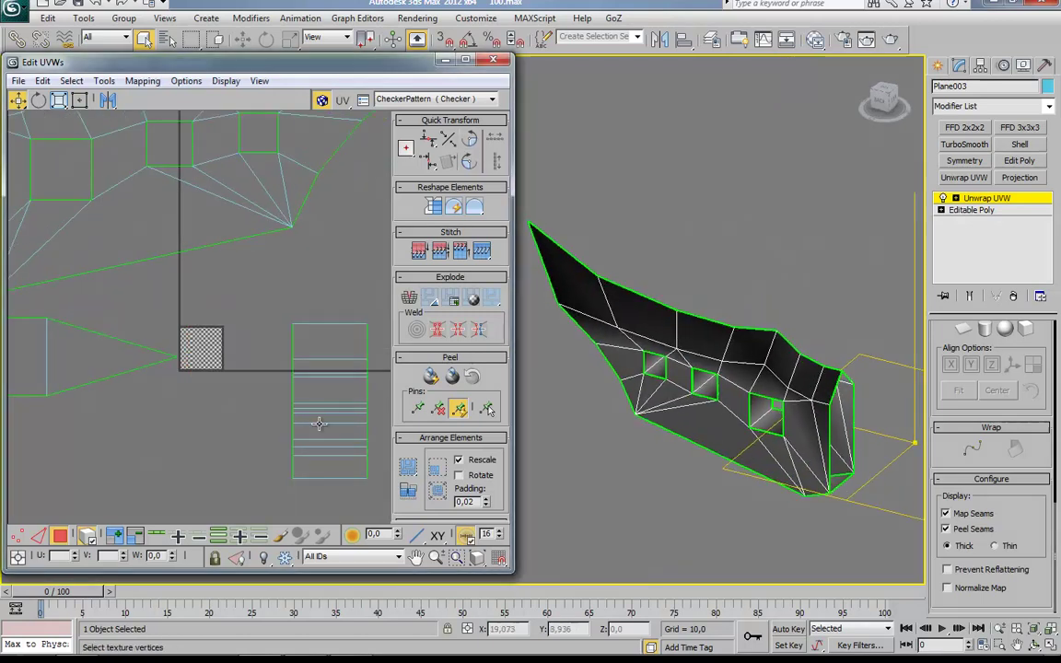
left_click(705, 382)
left_click_drag(206, 351, 223, 332)
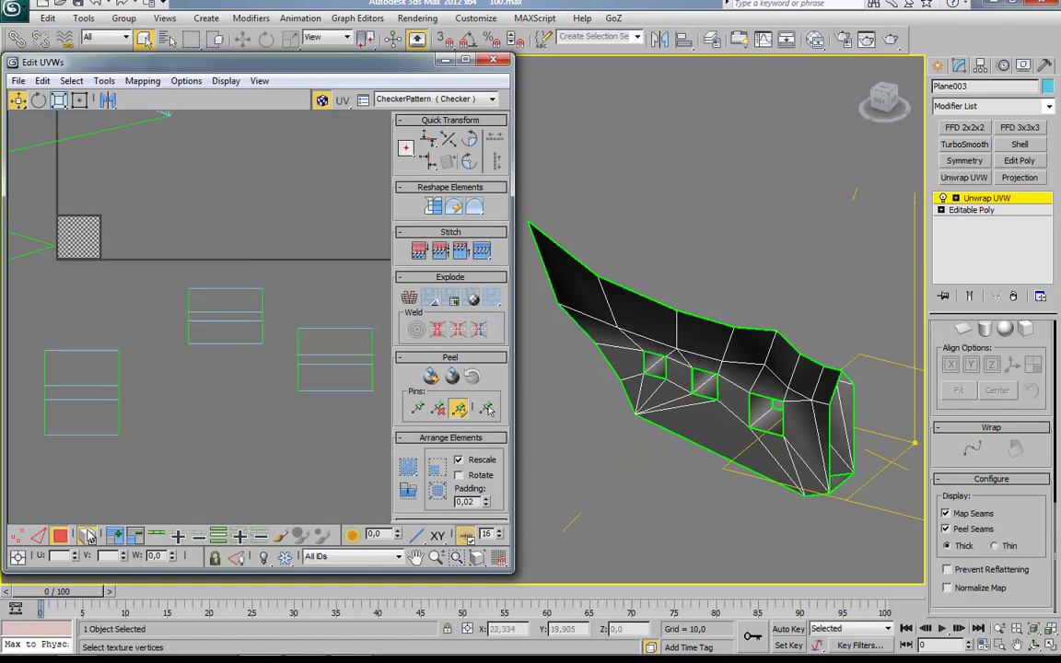
scroll(213, 386, "down", 3)
left_click(248, 343)
key("ctrl+a")
scroll(213, 368, "up", 3)
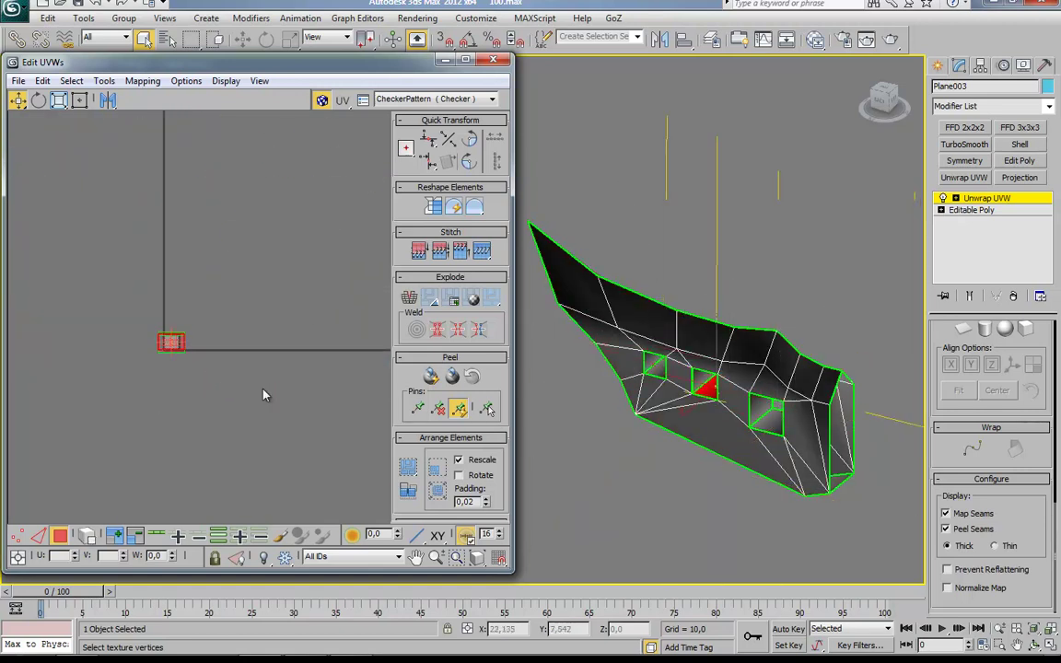
scroll(221, 401, "up", 2)
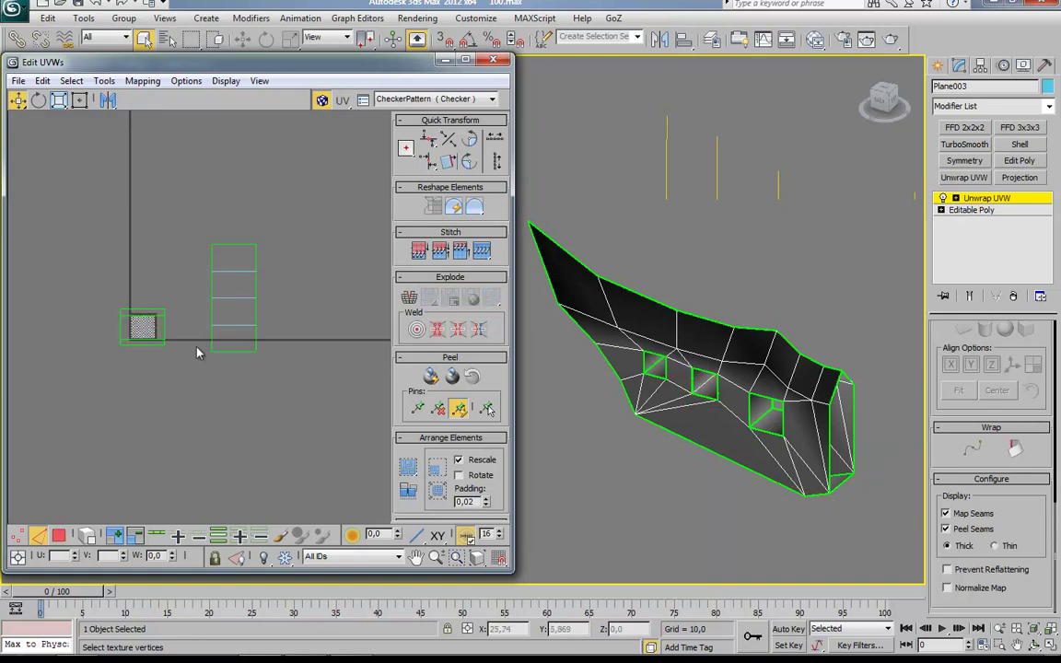
Check the tall island's top vertex, clear the selection and shift the UV view left.
middle_click_drag(829, 359, 907, 356, "alt")
left_click(232, 274)
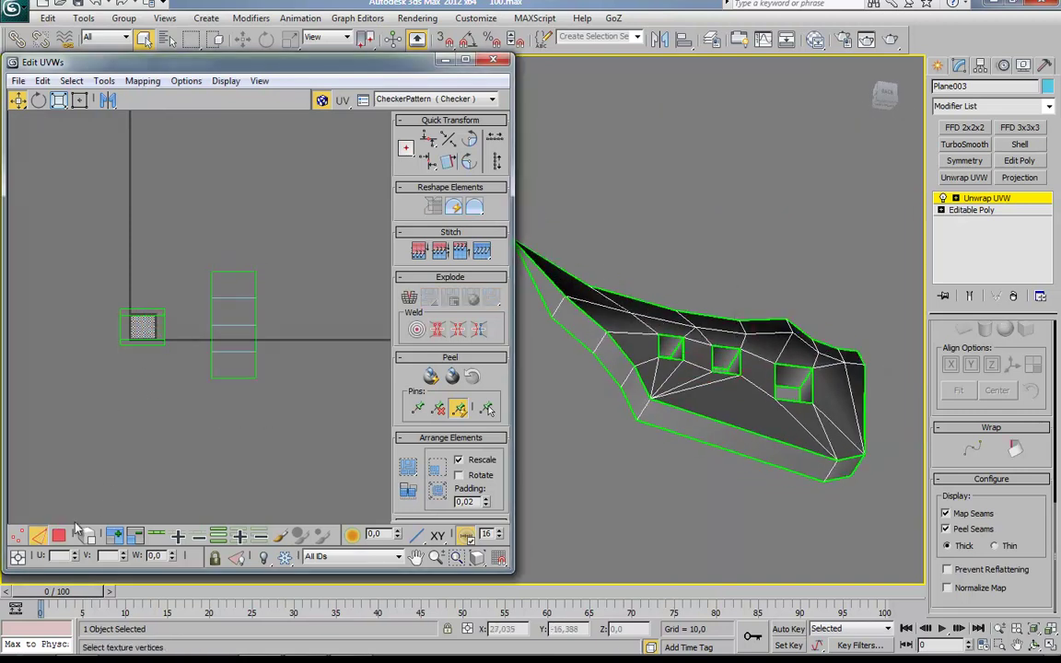
middle_click_drag(677, 343, 645, 368, "alt")
left_click(28, 516)
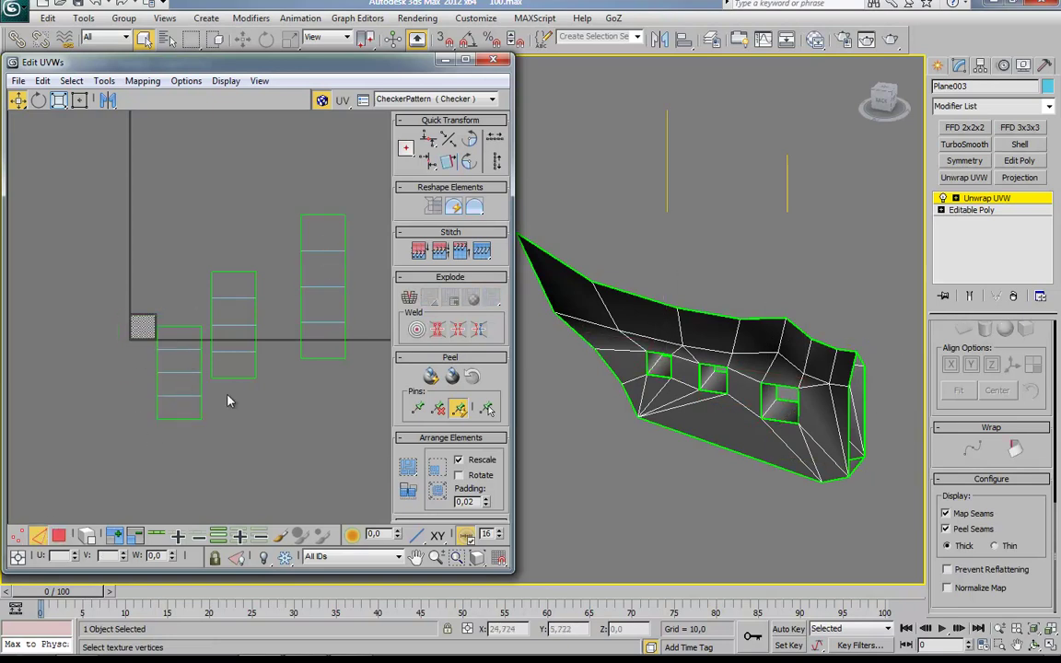
middle_click_drag(228, 400, 170, 388)
Close the UV editor and select the sword handle Cylinder001.
left_click(493, 60)
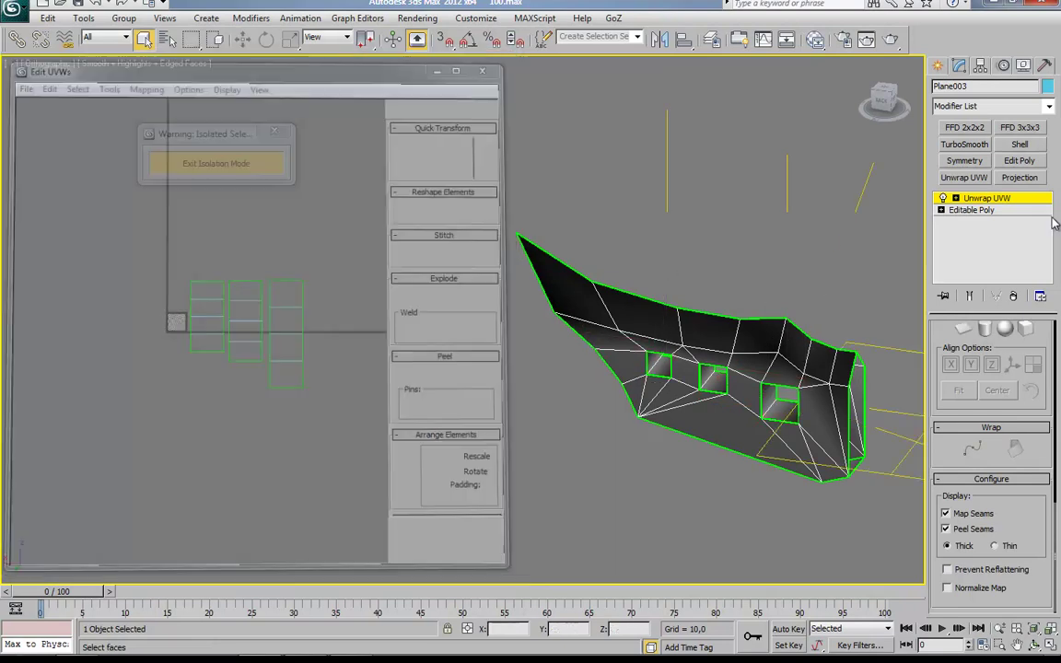
scroll(552, 414, "down", 5)
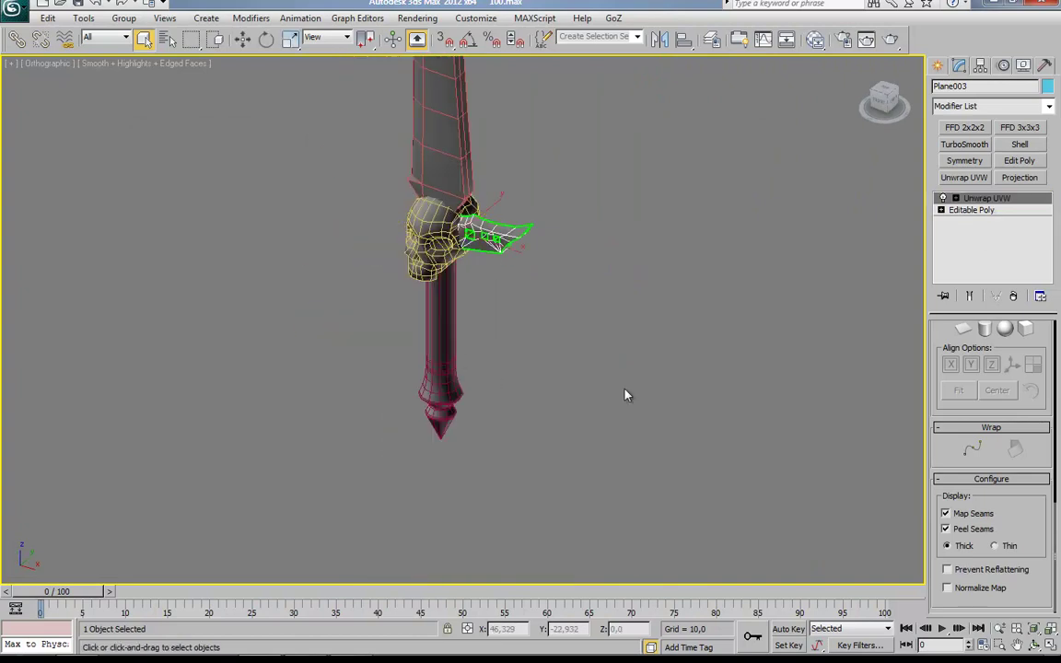
scroll(445, 407, "up", 5)
left_click(468, 353)
scroll(469, 368, "down", 3)
middle_click_drag(506, 352, 506, 322)
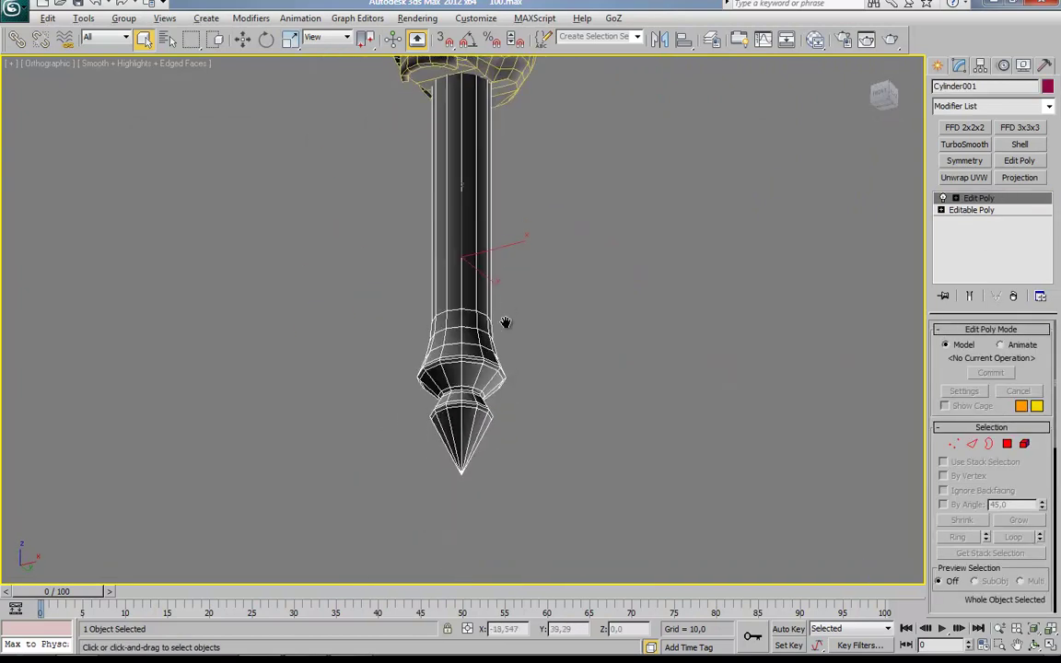
scroll(506, 322, "up", 5)
middle_click_drag(497, 374, 543, 310)
Isolate the handle, select all its polygons, then end isolation.
key("2")
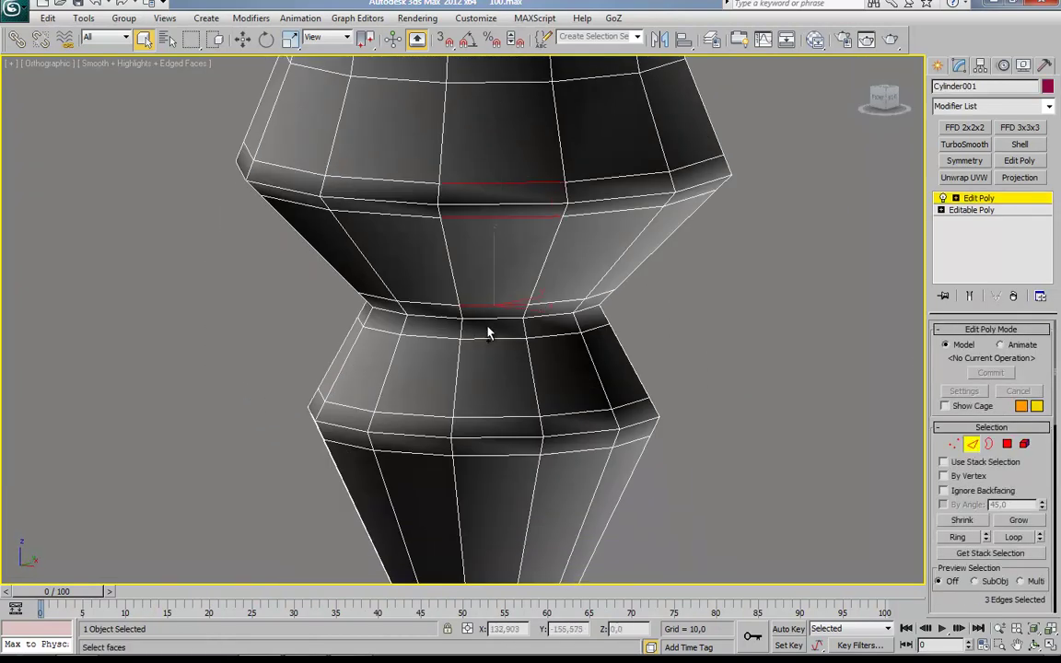
scroll(492, 463, "down", 3)
scroll(540, 374, "up", 3)
scroll(571, 350, "down", 5)
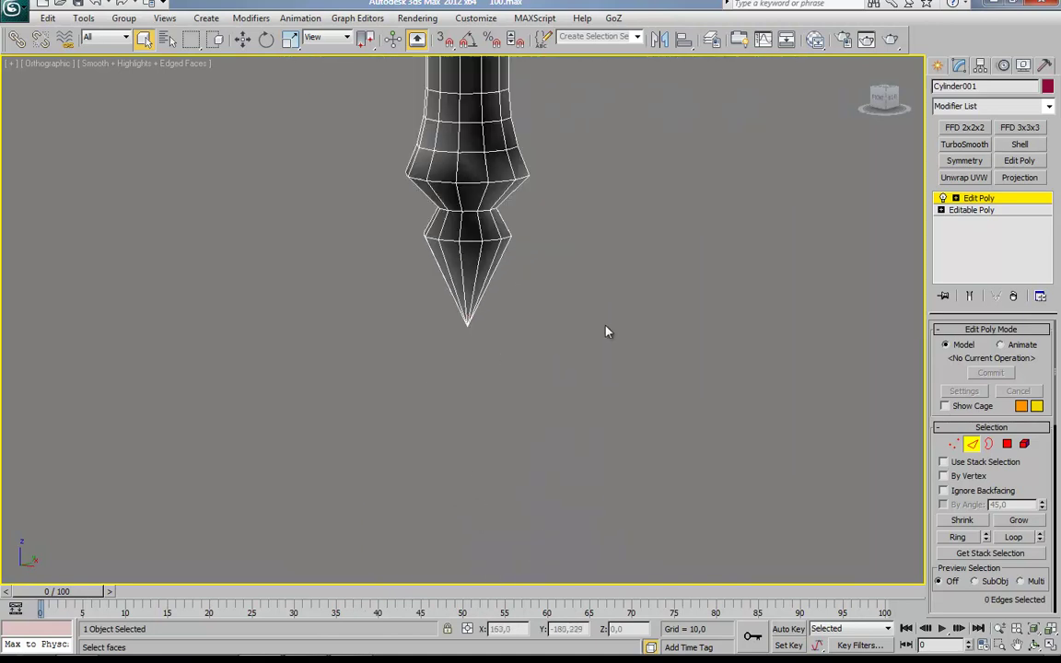
key("alt+q")
key("ctrl+a")
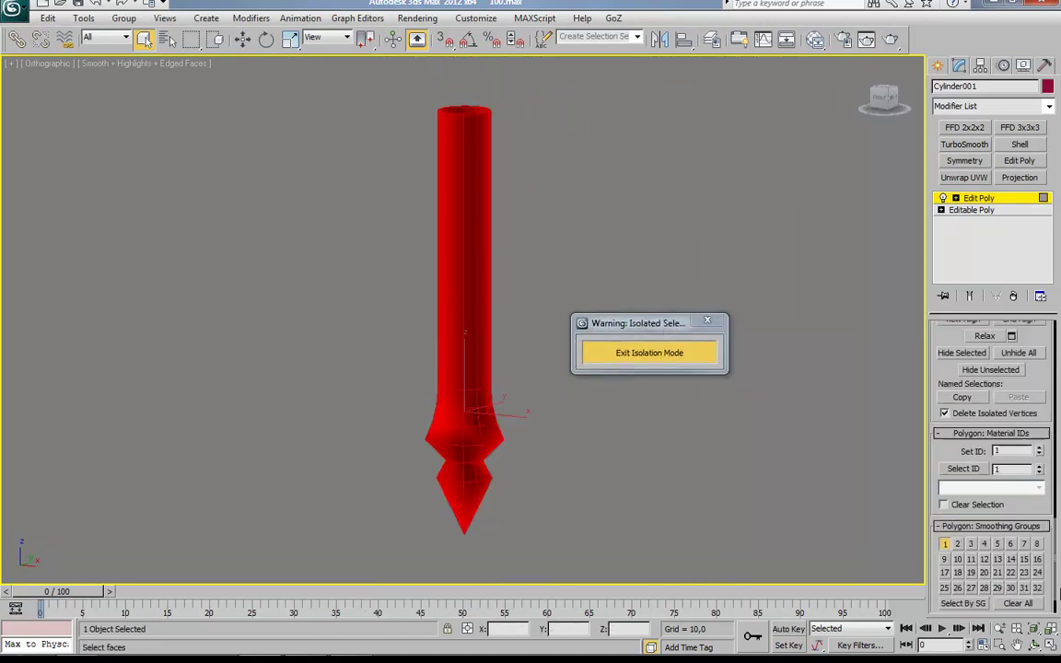
left_click(722, 355)
key("alt+q")
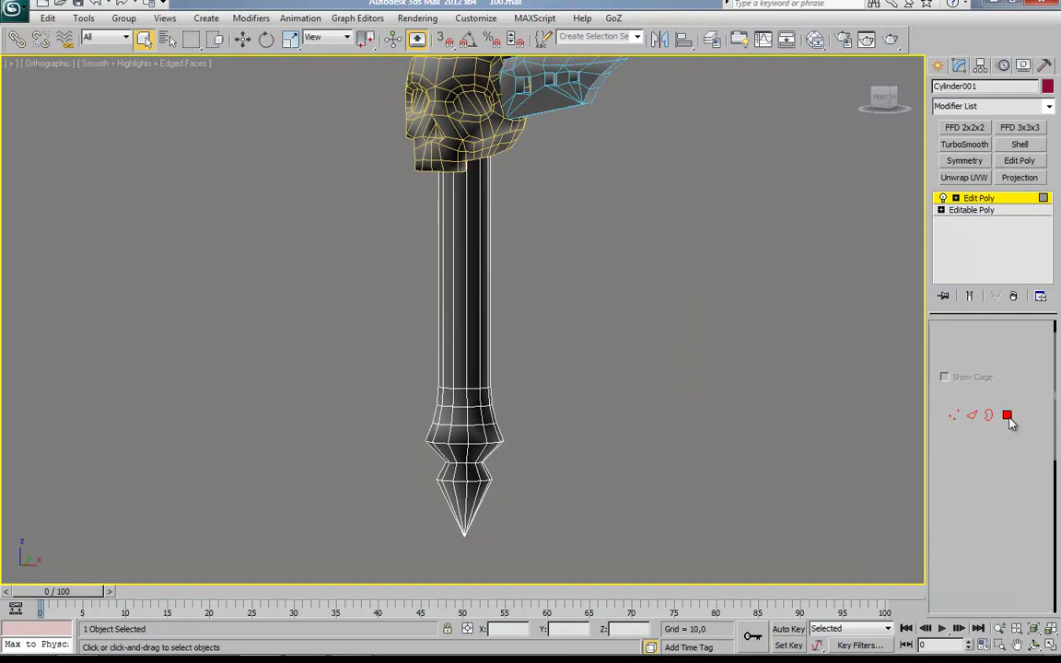
Delete the handle's Edit Poly modifier and add Unwrap UVW in its place.
left_click(978, 197)
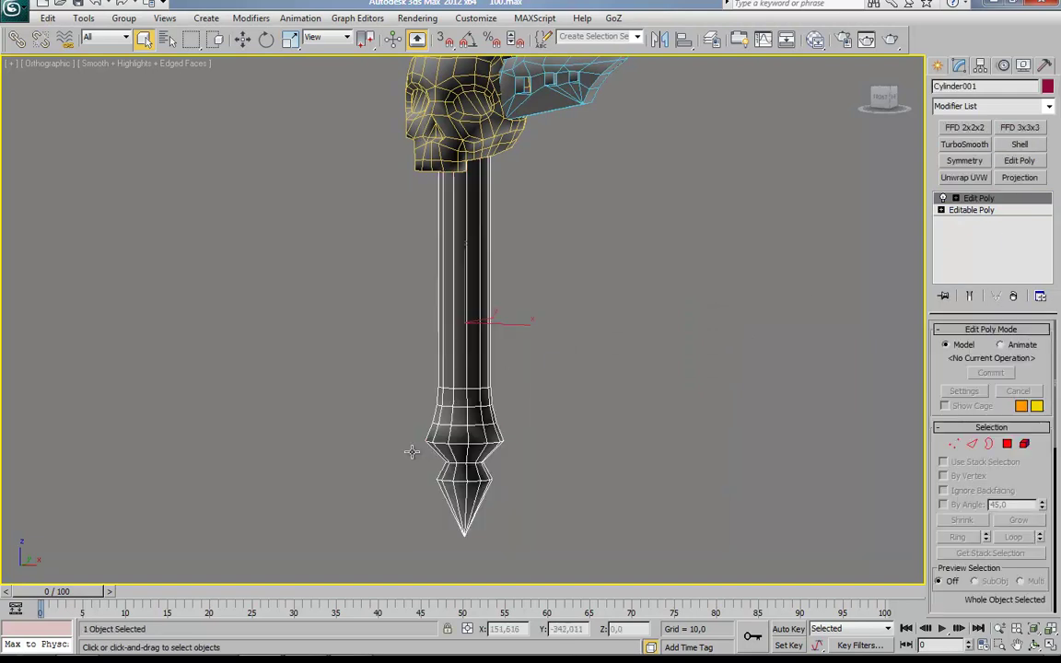
key("r")
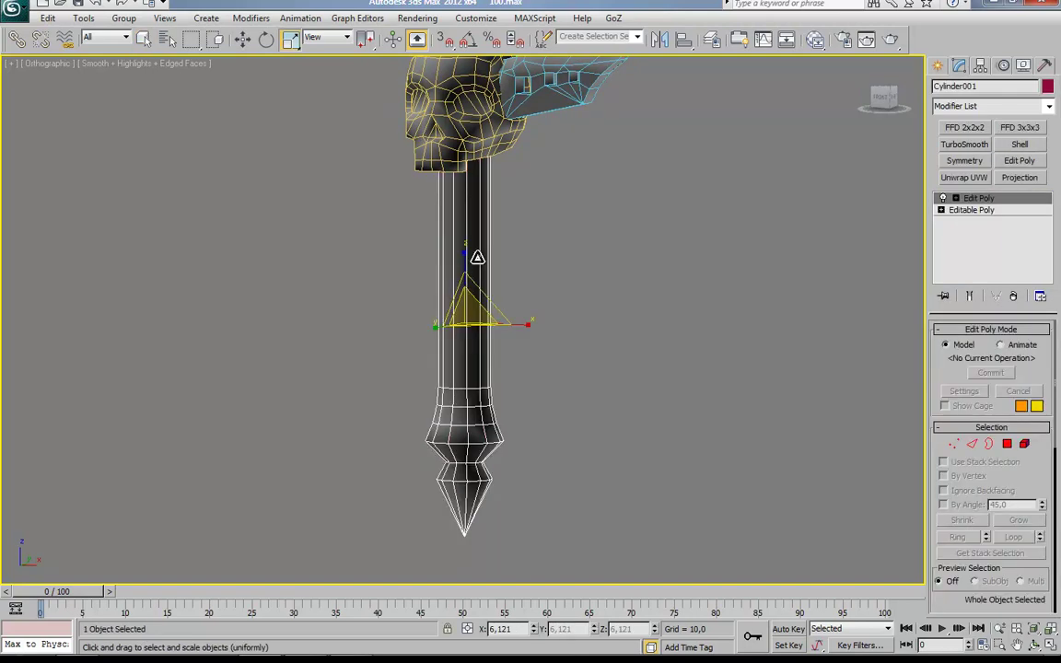
key("Delete")
left_click(964, 177)
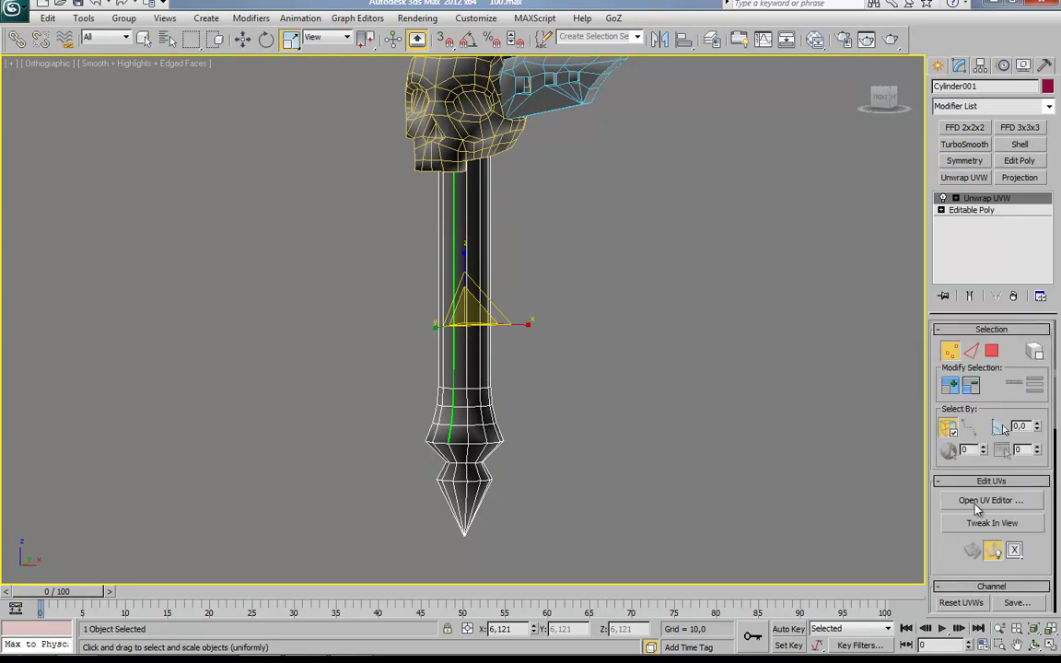
Project the handle's UVs with a Cylindrical projection and fit them.
scroll(990, 442, "down", 5)
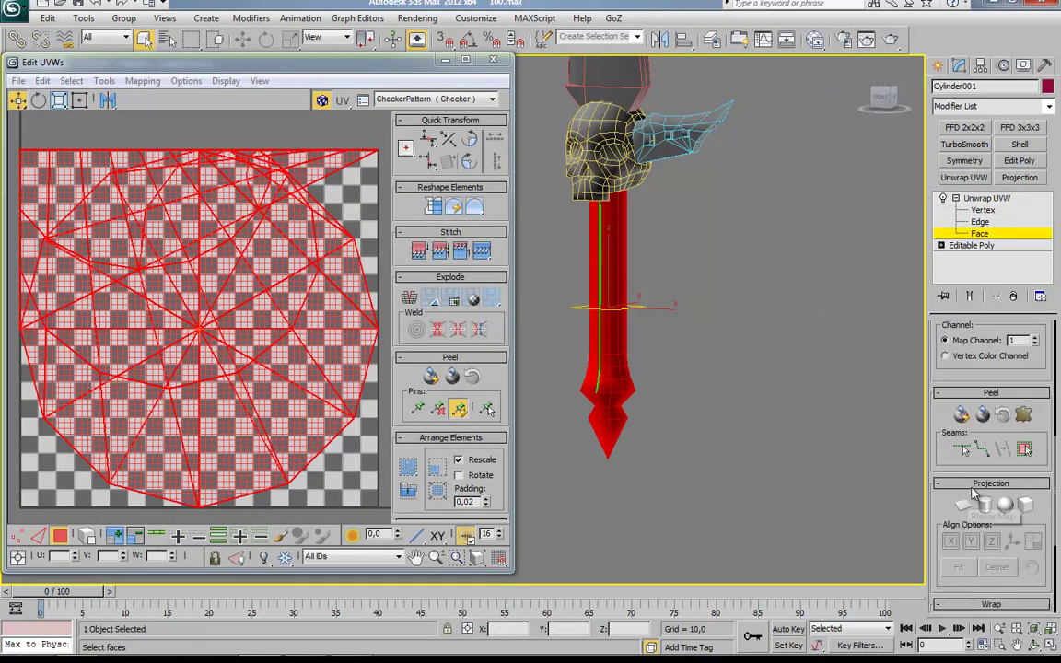
left_click(984, 504)
key("z")
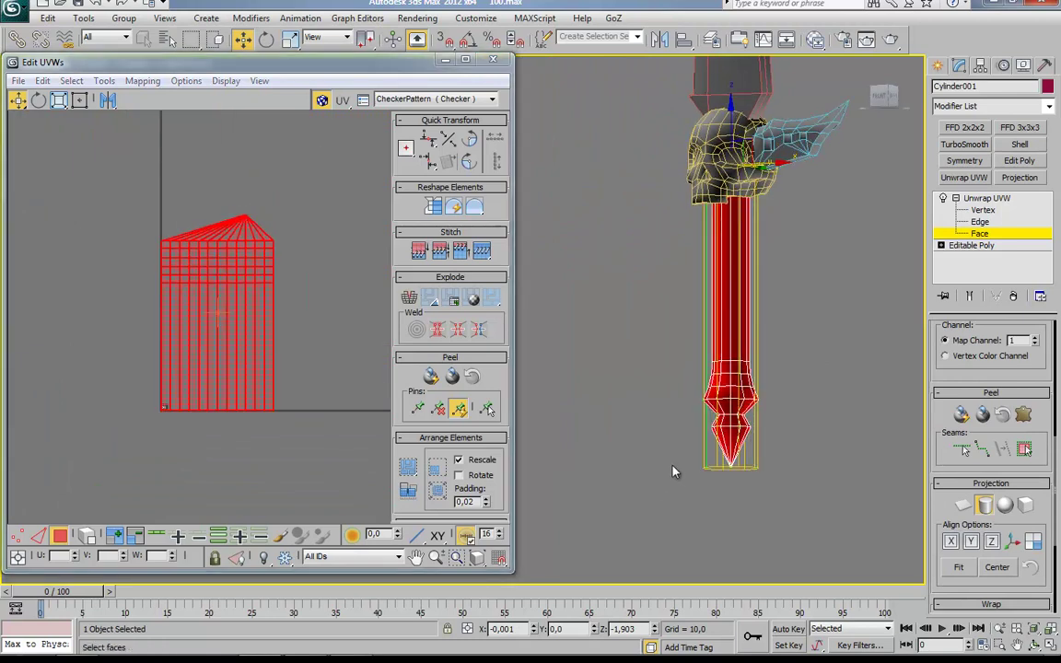
scroll(710, 460, "up", 4)
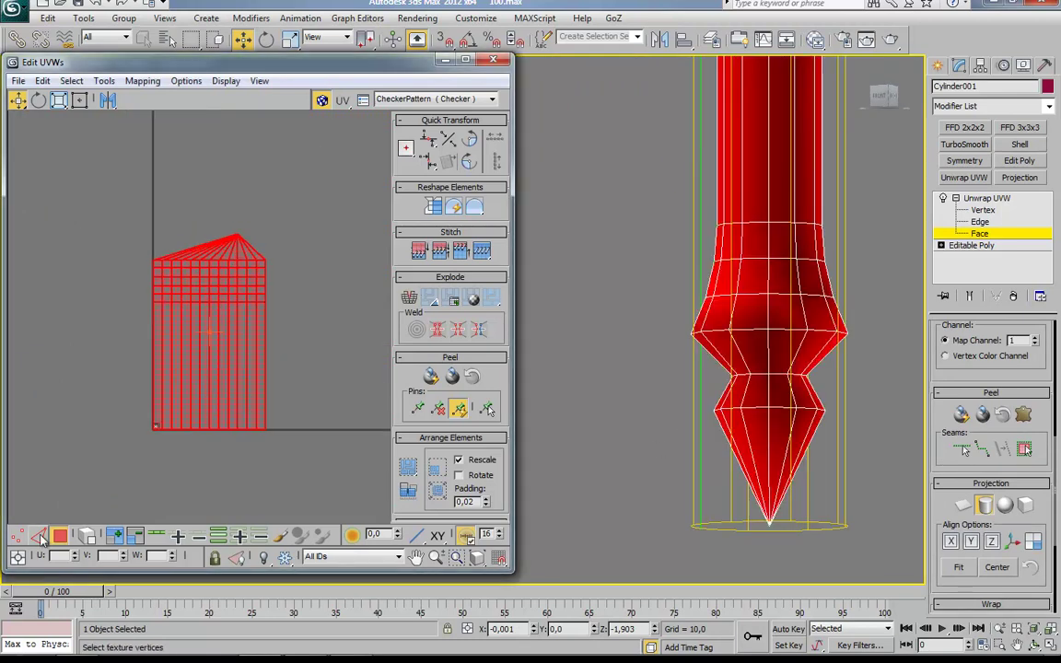
Weld the handle's pointed-tip UV vertices together.
left_click(126, 293)
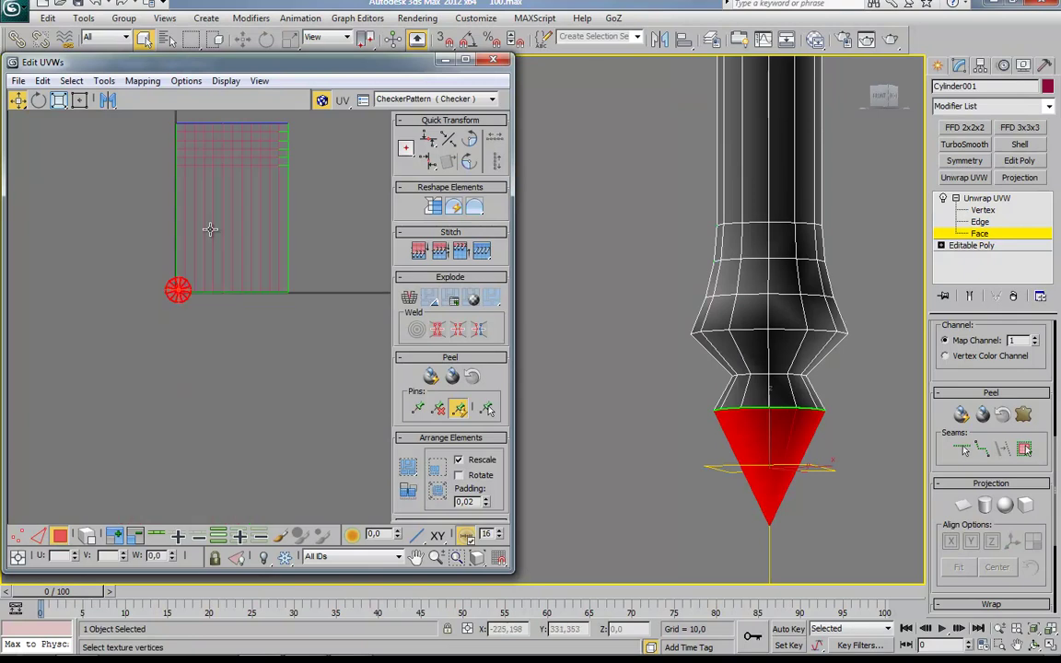
left_click(202, 348)
left_click(167, 317)
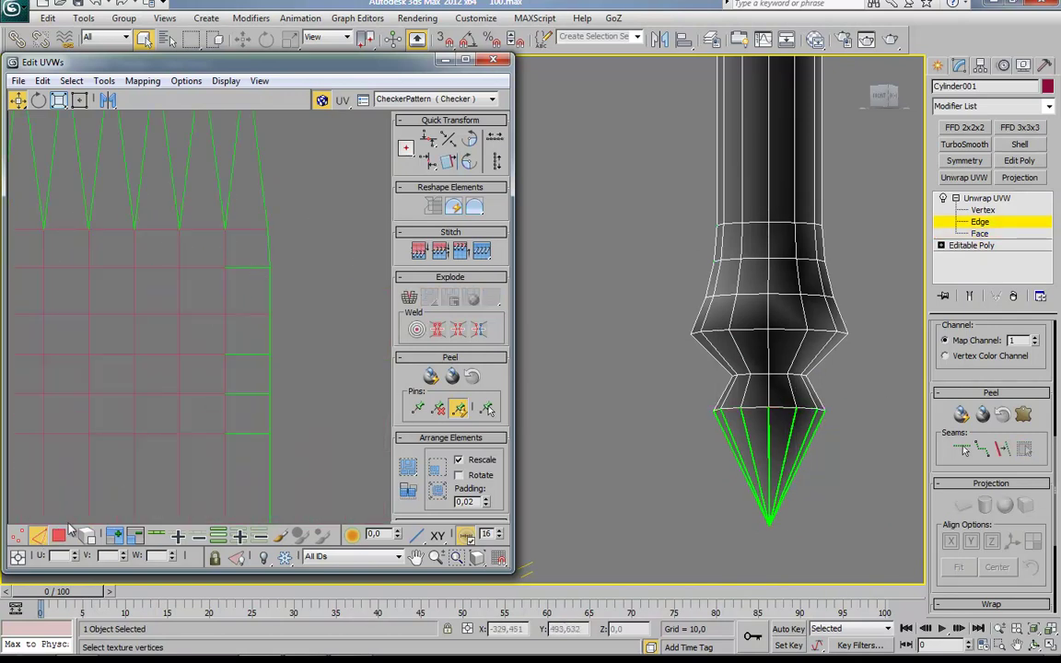
right_click(202, 263)
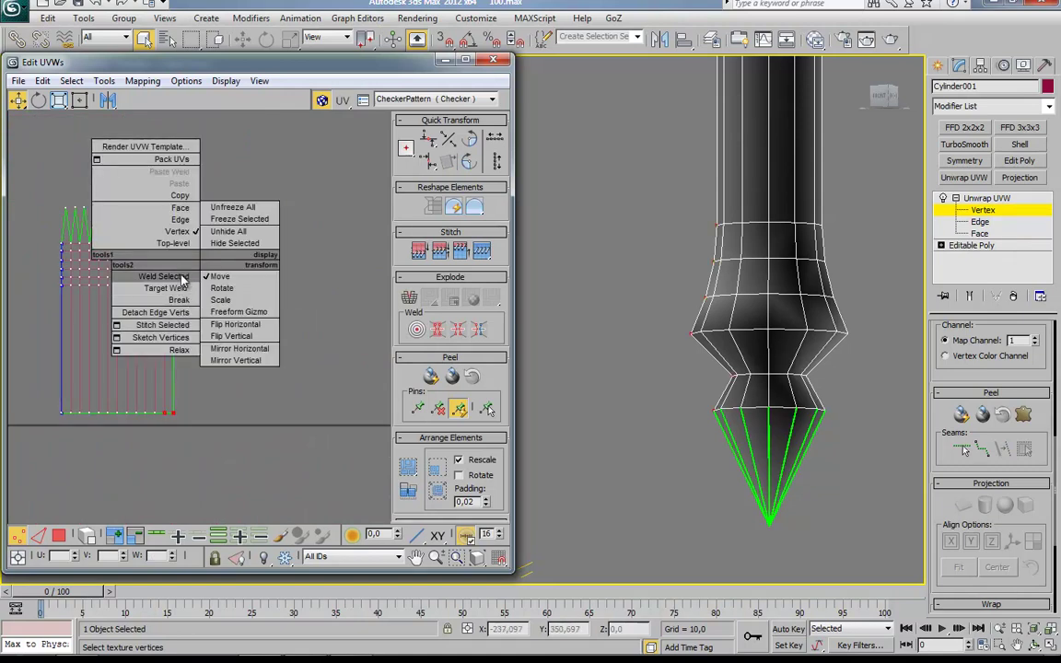
left_click(183, 278)
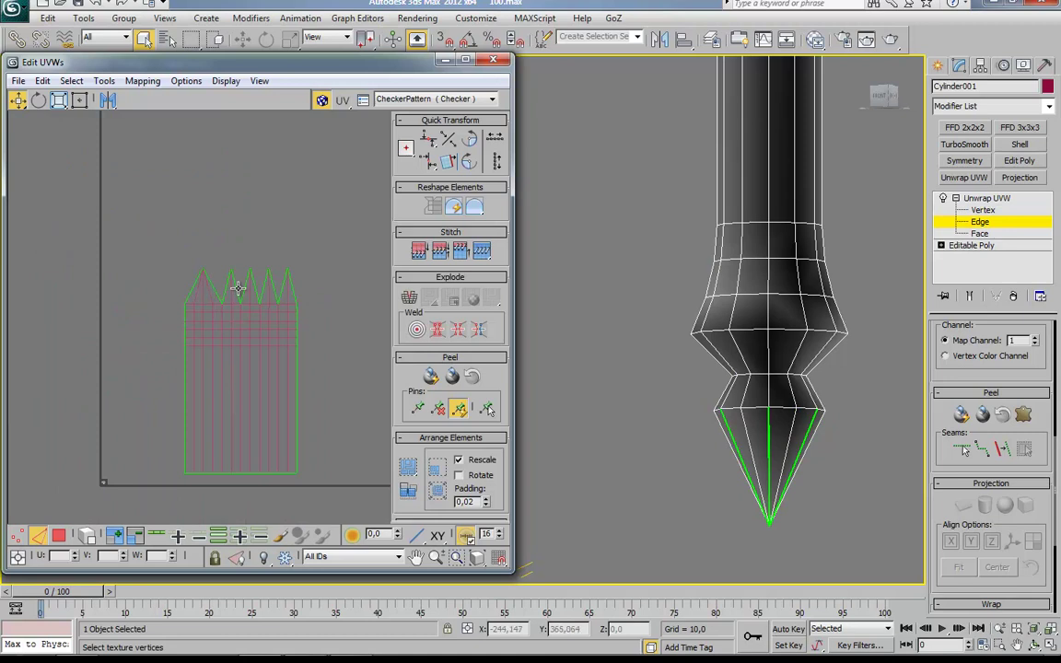
key("3")
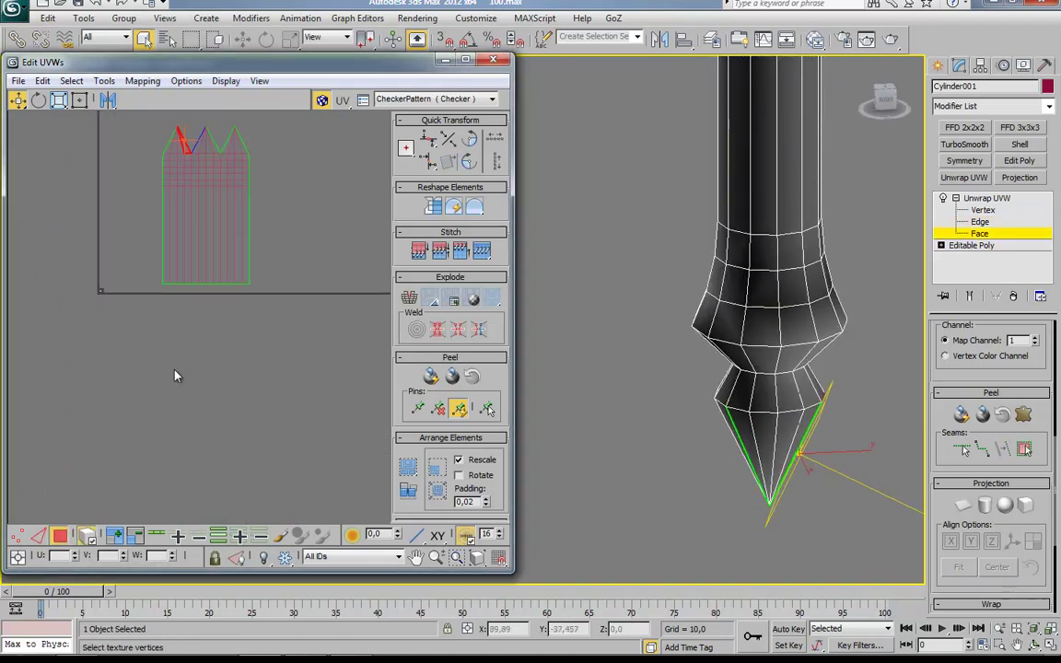
Close the UV editor, unhide all objects and isolate the skull Group24840.
left_click(490, 62)
scroll(374, 166, "up", 2)
right_click(494, 424)
left_click(520, 387)
left_click(604, 378)
left_click(479, 304)
key("alt+q")
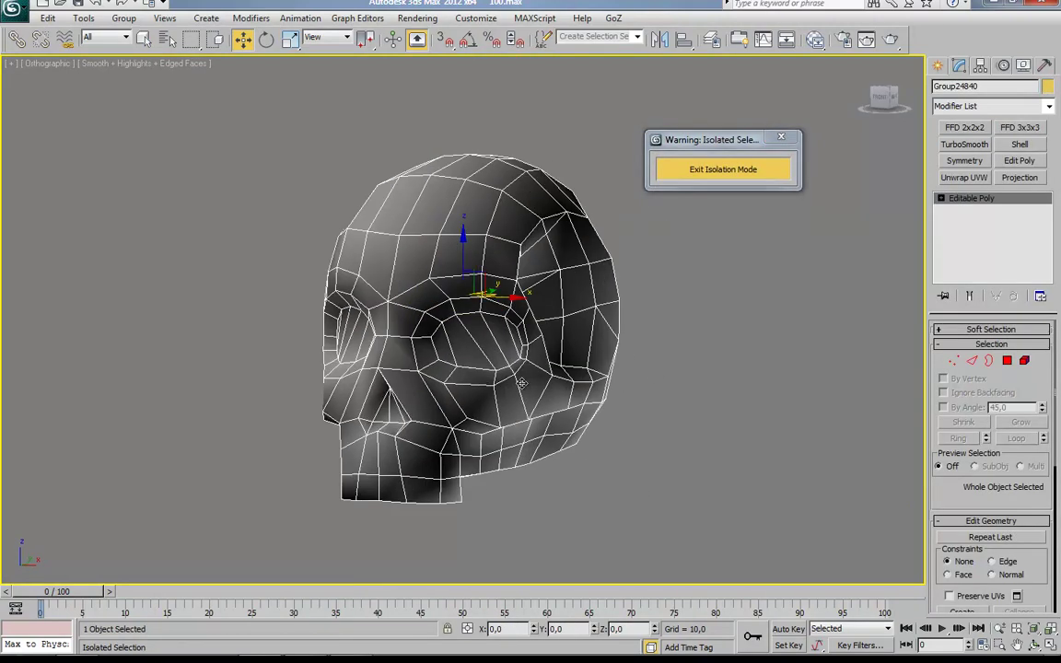
Remove the trial Unwrap UVW from the skull's modifier stack.
mouse_move(490, 398)
middle_mouse_down("alt")
mouse_move(487, 386)
mouse_move(310, 417)
mouse_move(437, 349)
mouse_move(515, 341)
middle_mouse_up("alt")
left_click(964, 177)
scroll(991, 414, "down", 3)
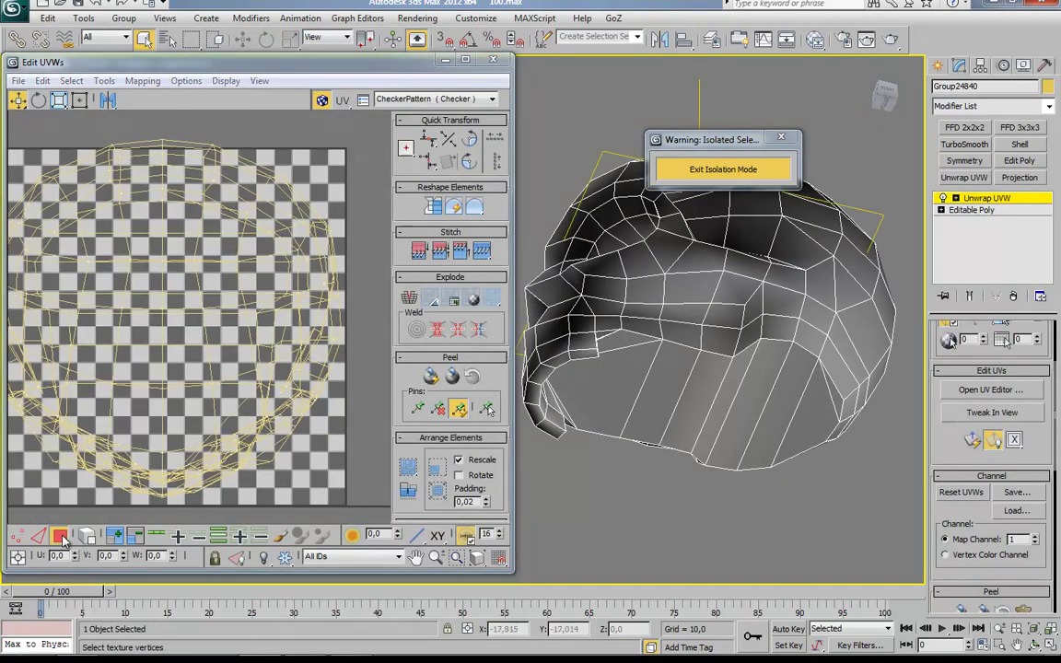
scroll(978, 519, "down", 3)
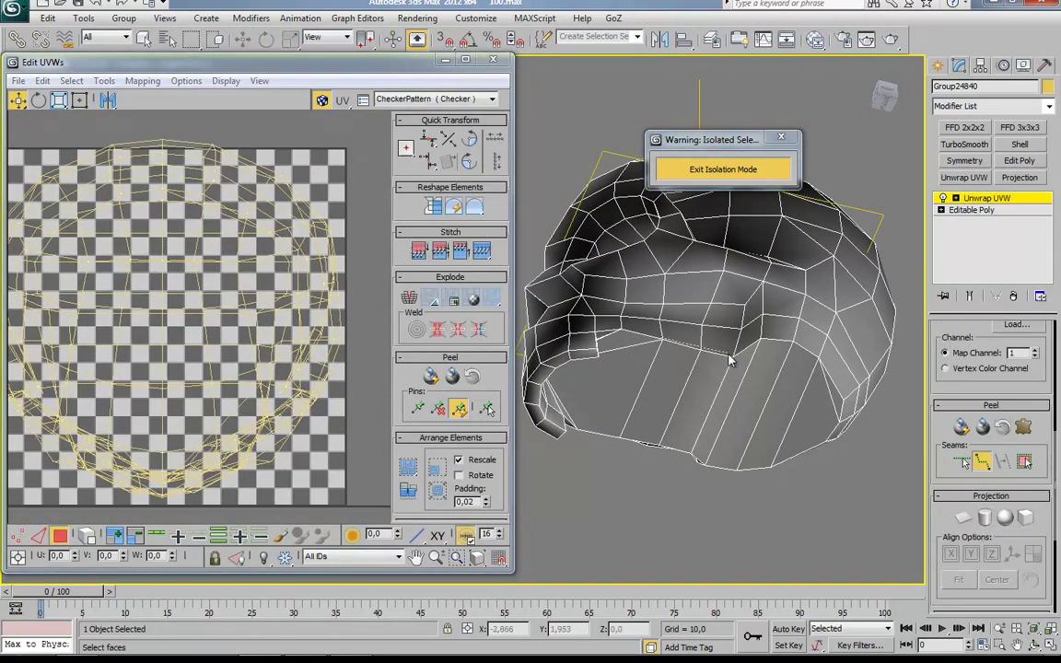
mouse_move(652, 484)
middle_mouse_down("alt")
mouse_move(757, 293)
mouse_move(693, 414)
mouse_move(600, 367)
mouse_move(740, 472)
mouse_move(741, 415)
mouse_move(882, 413)
mouse_move(561, 387)
middle_mouse_up("alt")
Select all of the skull's vertices and weld them at a 0.1 threshold.
key("1")
key("ctrl+a")
right_click(631, 248)
left_click(626, 306)
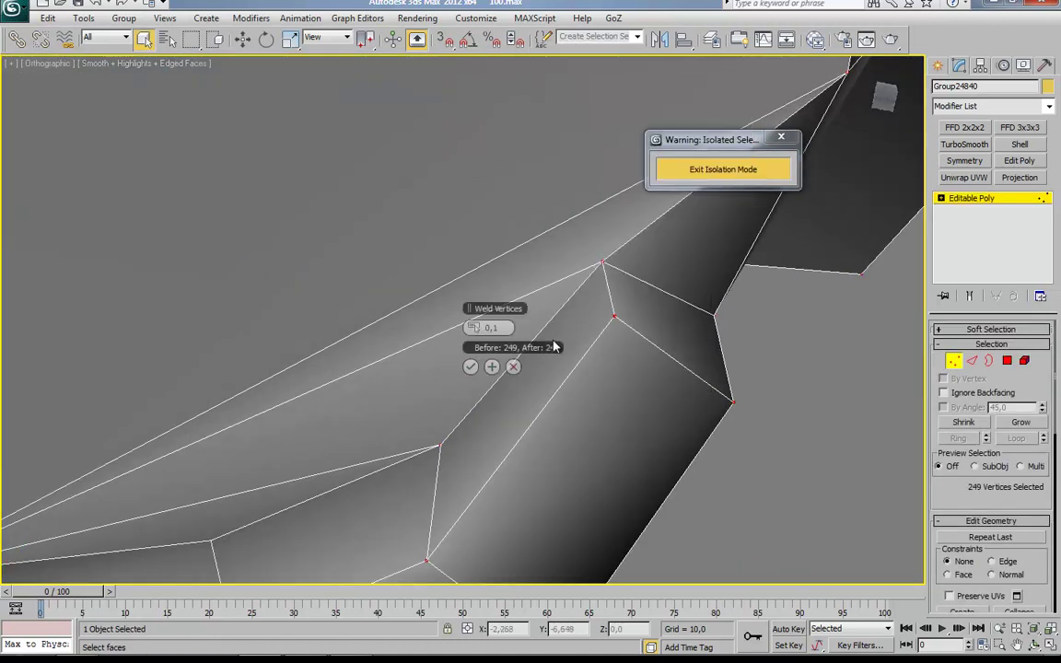
left_click(471, 367)
Add a fresh Unwrap UVW modifier on top of the skull's stack.
key("4")
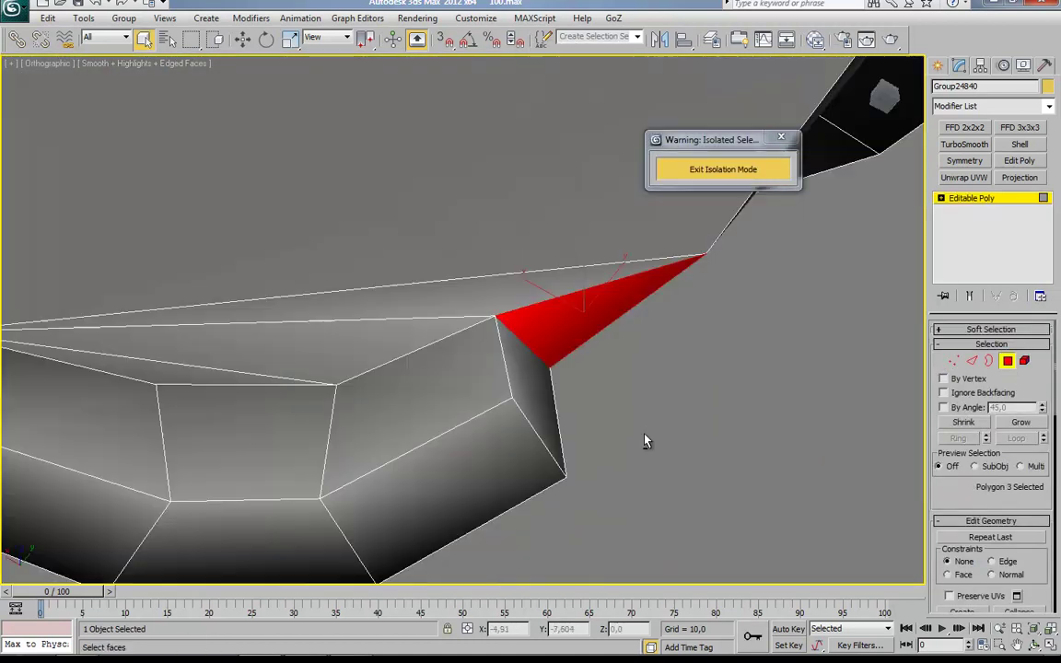
middle_click_drag(579, 389, 644, 368, "alt")
scroll(990, 461, "down", 5)
scroll(245, 223, "down", 8)
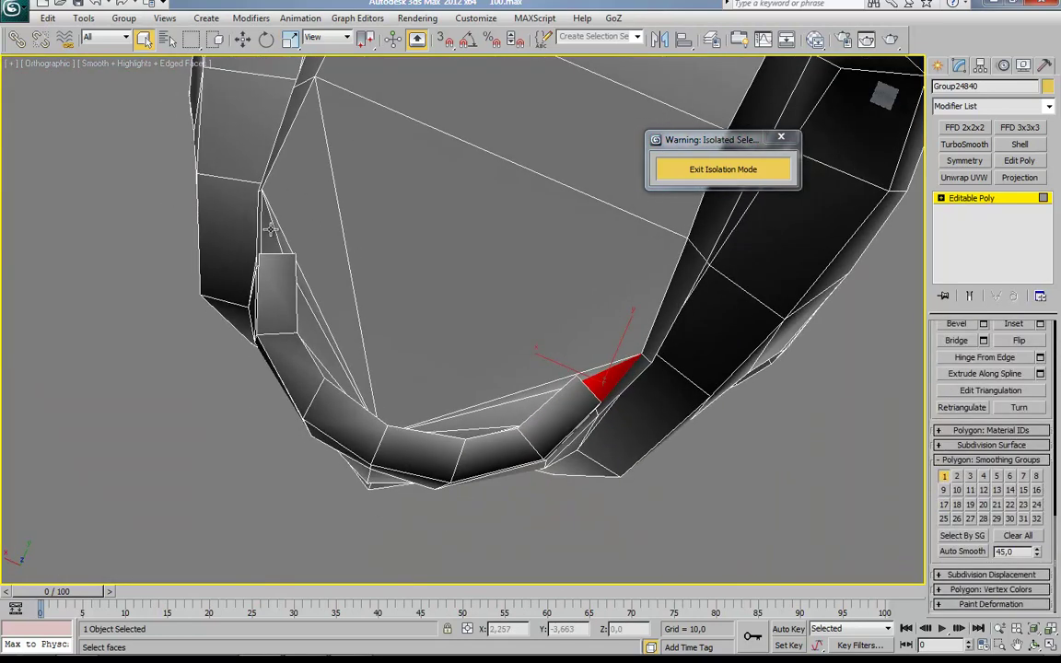
left_click(964, 177)
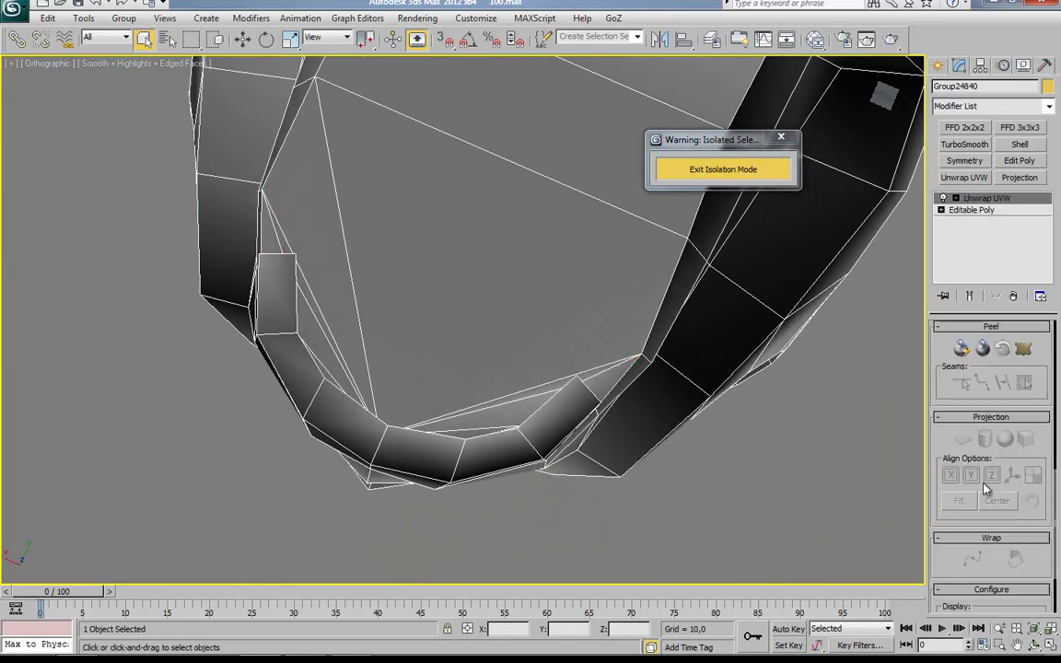
Enter Face mode in Unwrap UVW and bring the skull's underside opening into view.
left_click(978, 233)
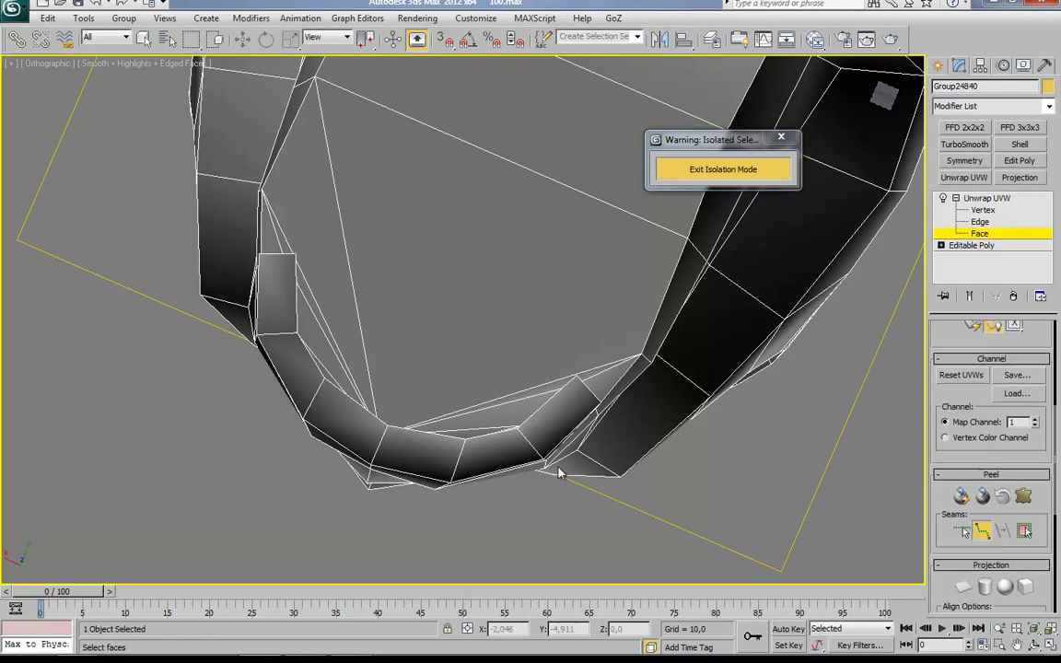
middle_click_drag(556, 468, 398, 366, "alt")
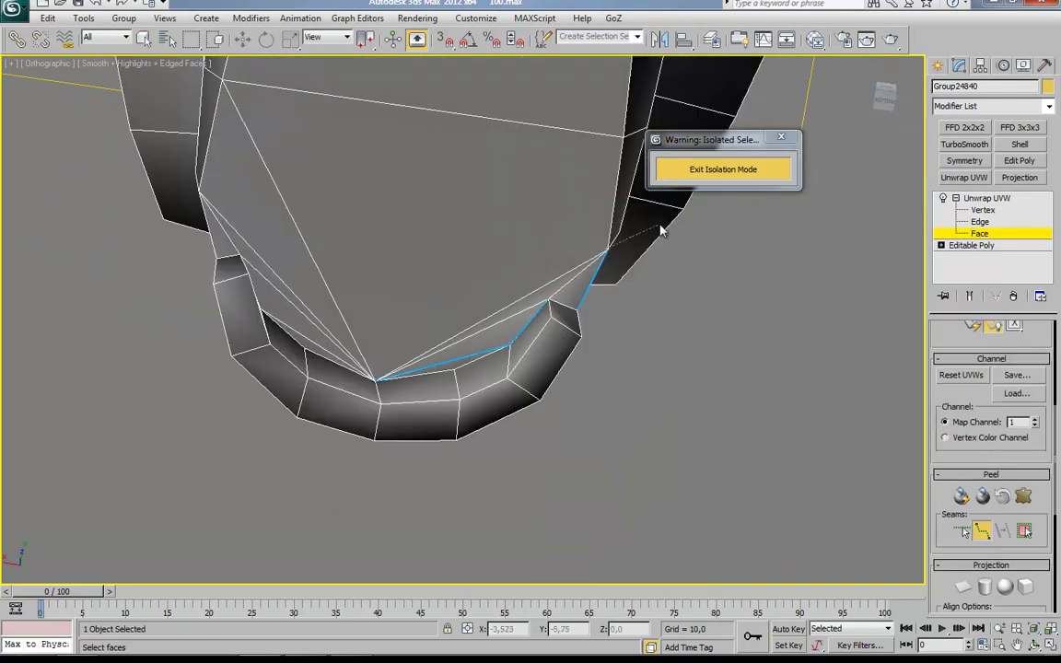
scroll(502, 455, "up", 5)
scroll(606, 379, "down", 8)
middle_click_drag(607, 378, 445, 170, "alt")
scroll(512, 232, "up", 2)
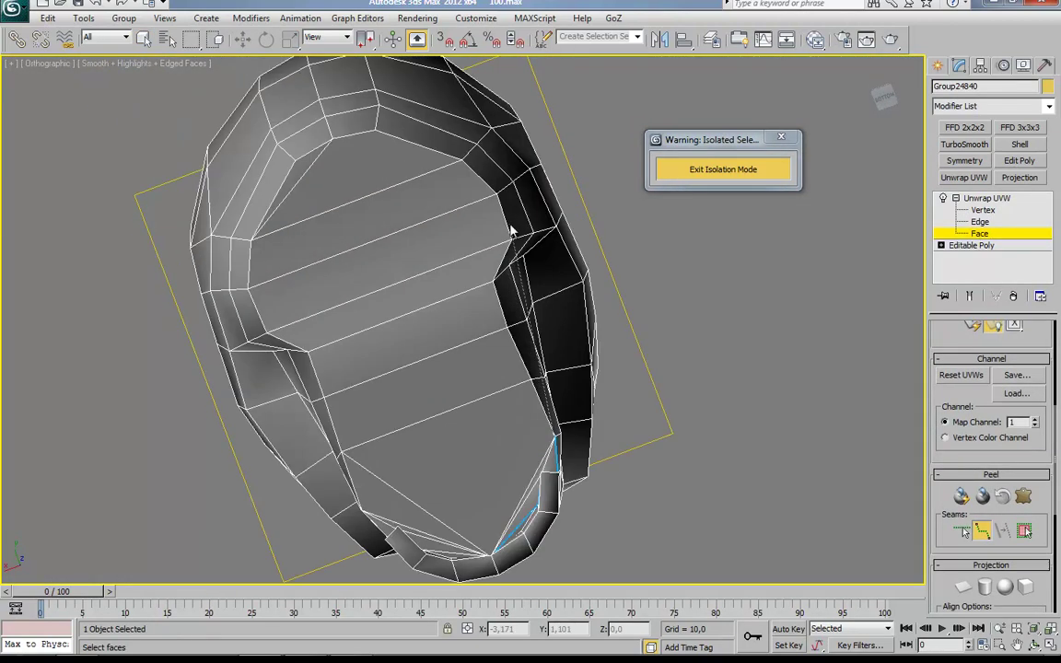
middle_click_drag(327, 419, 371, 383, "alt")
scroll(370, 383, "up", 4)
mouse_move(469, 364)
middle_mouse_down("alt")
mouse_move(446, 383)
mouse_move(335, 222)
middle_mouse_up("alt")
scroll(445, 384, "up", 2)
scroll(419, 350, "up", 3)
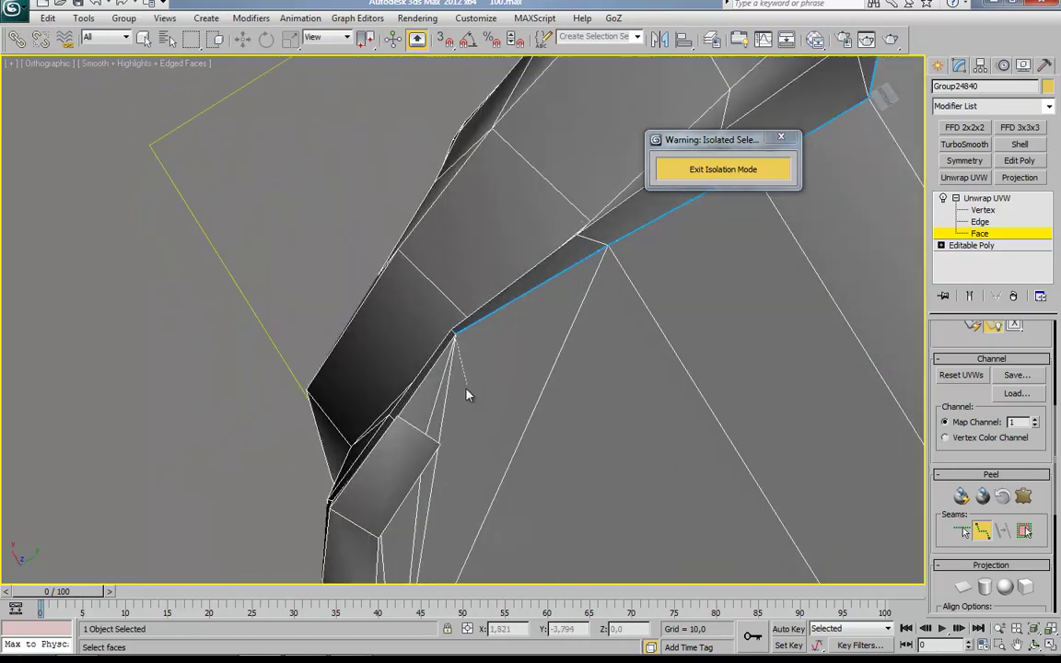
middle_click_drag(419, 350, 479, 356, "alt")
scroll(521, 496, "up", 2)
mouse_move(521, 495)
middle_mouse_down("alt")
mouse_move(224, 346)
mouse_move(583, 464)
middle_mouse_up("alt")
scroll(225, 345, "down", 3)
scroll(583, 464, "up", 2)
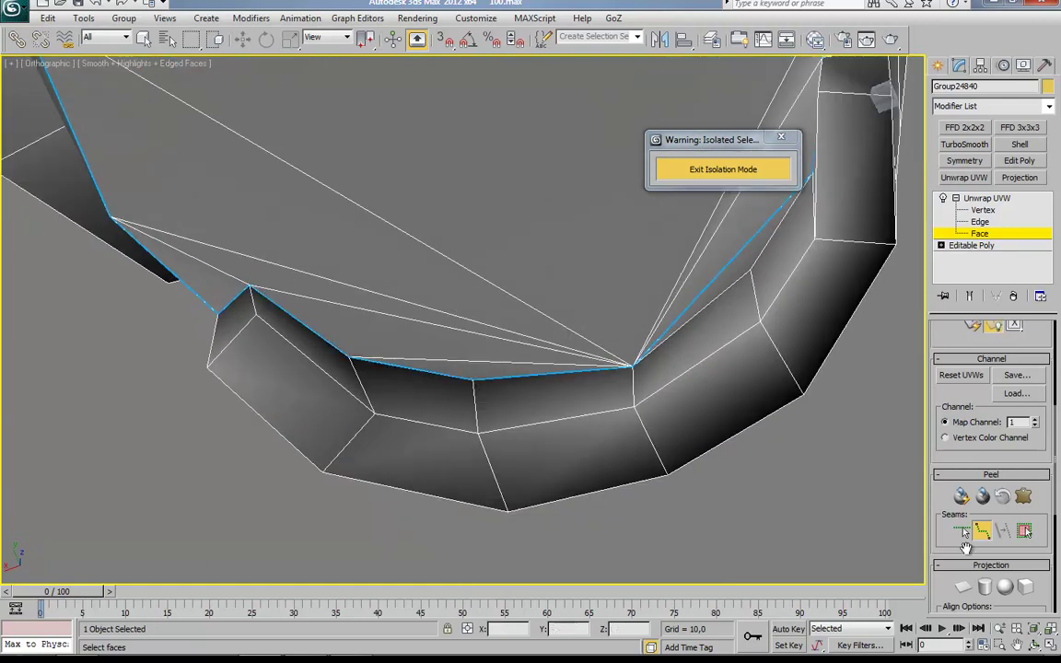
scroll(618, 301, "down", 5)
mouse_move(618, 300)
middle_mouse_down("alt")
mouse_move(451, 292)
mouse_move(402, 426)
mouse_move(490, 429)
middle_mouse_up("alt")
scroll(452, 292, "up", 3)
scroll(486, 302, "up", 3)
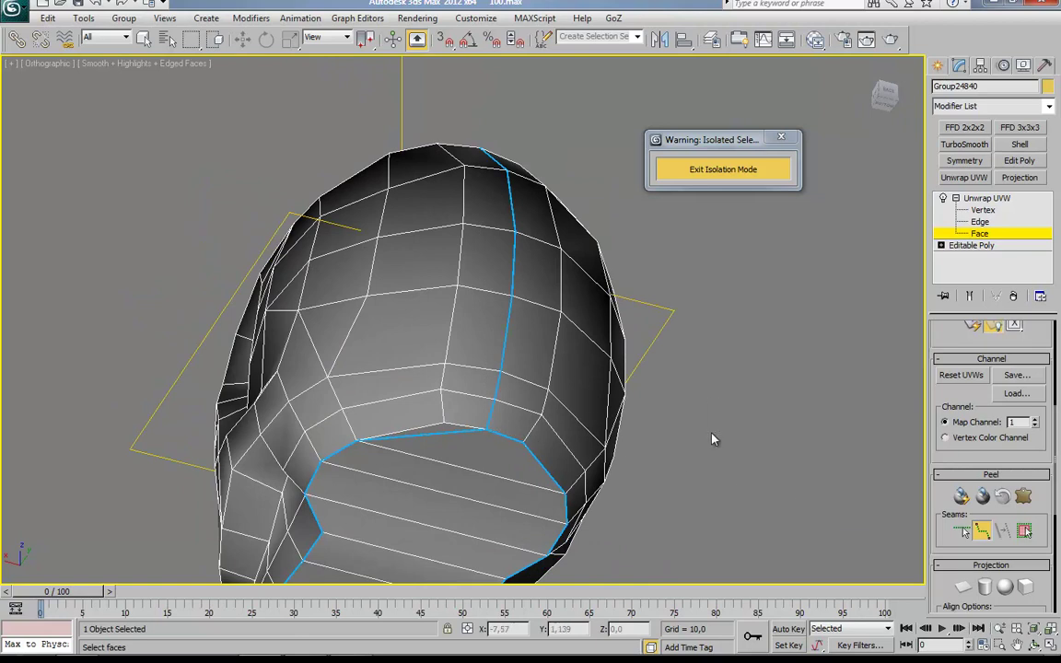
middle_click_drag(712, 439, 642, 414, "alt")
scroll(642, 414, "down", 5)
scroll(990, 414, "down", 2)
middle_click_drag(630, 348, 482, 257, "alt")
scroll(482, 257, "up", 3)
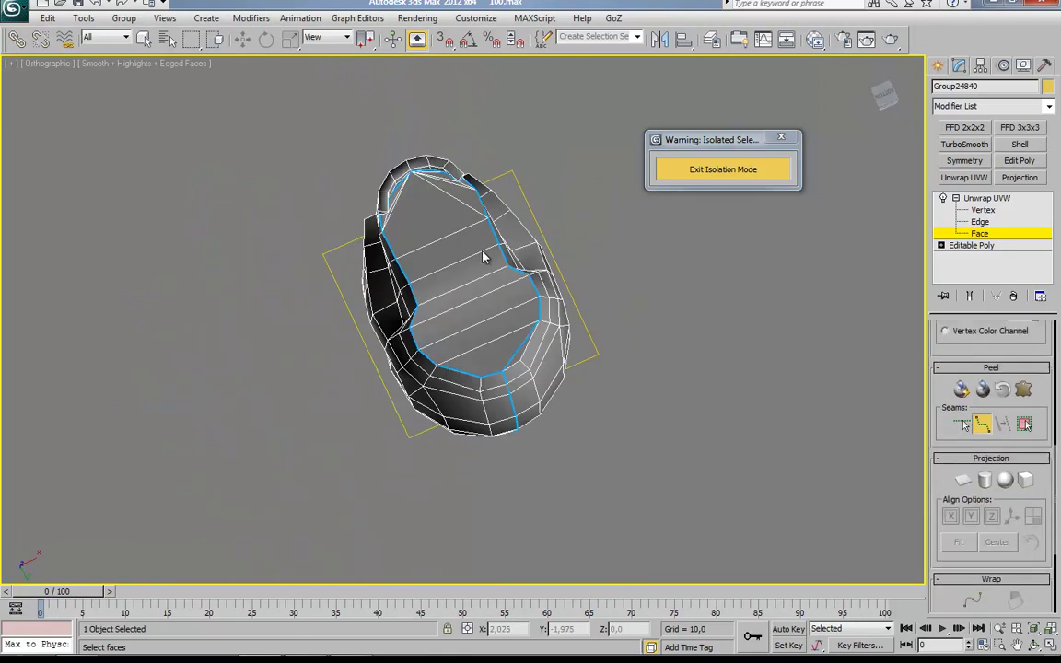
scroll(990, 387, "up", 1)
Clear the old face selection and pick the bottom cap polygons inside the base seam.
left_click(613, 386)
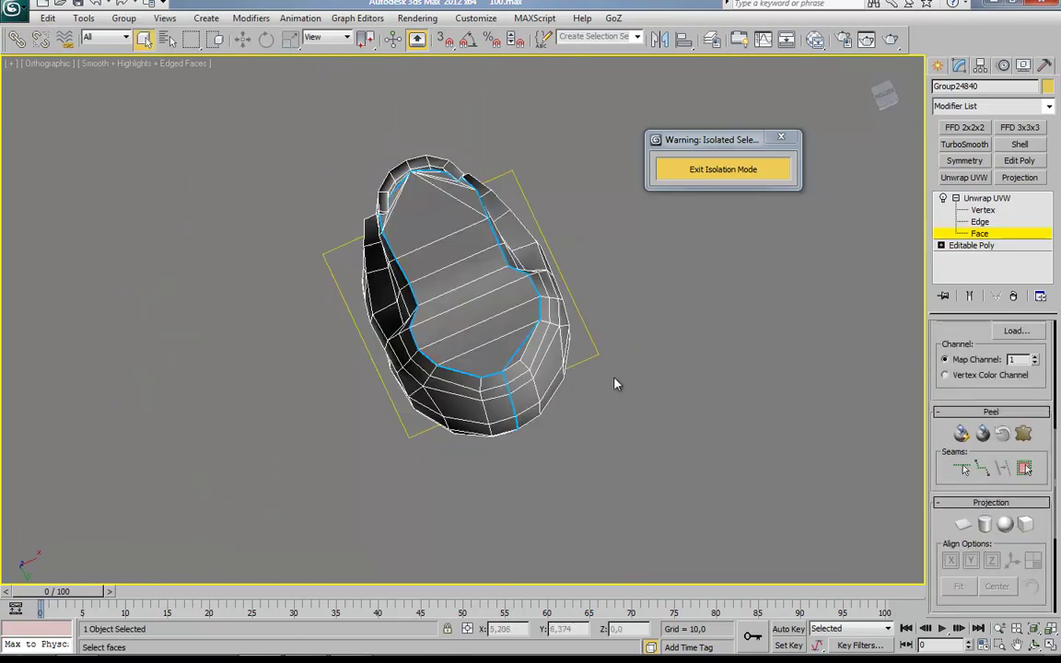
scroll(553, 396, "up", 4)
scroll(451, 404, "up", 4)
scroll(452, 404, "down", 4)
middle_click_drag(630, 383, 474, 355, "alt")
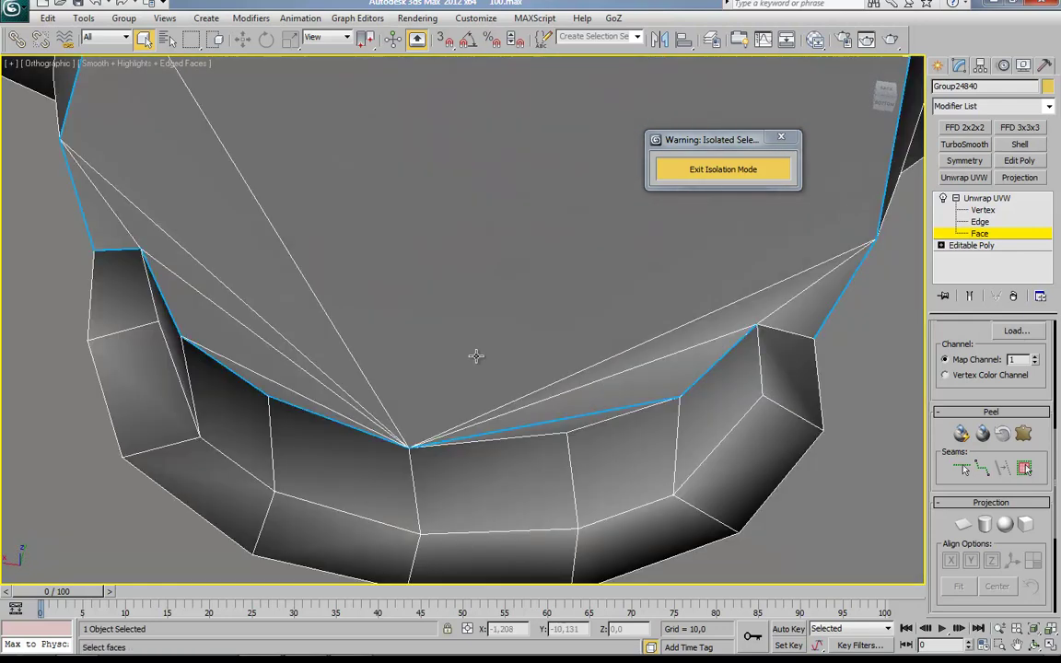
scroll(473, 355, "up", 4)
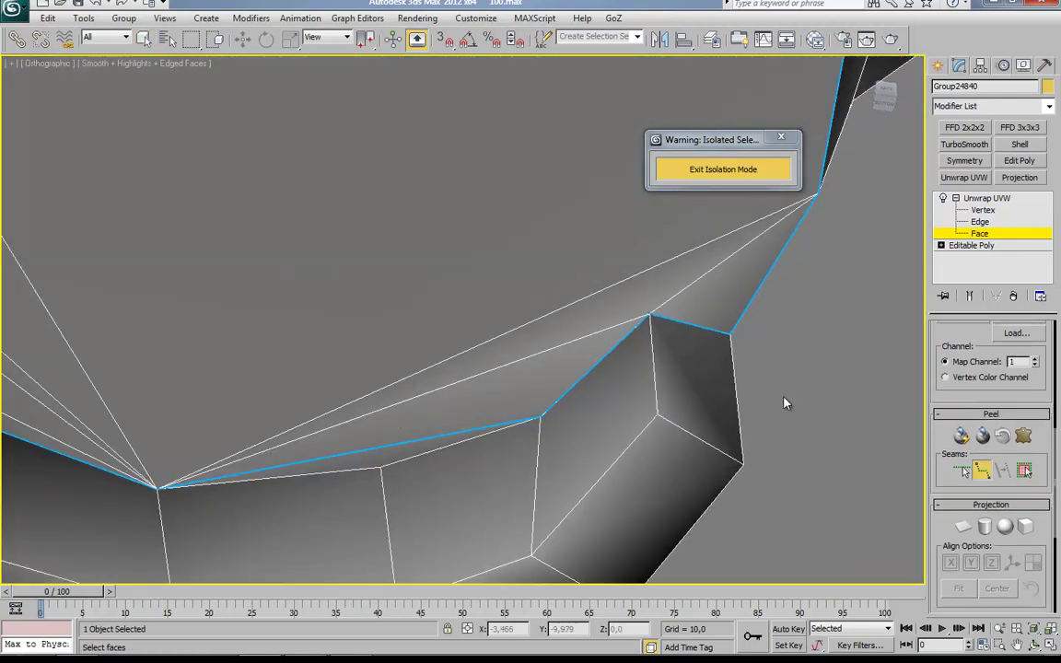
scroll(519, 370, "down", 4)
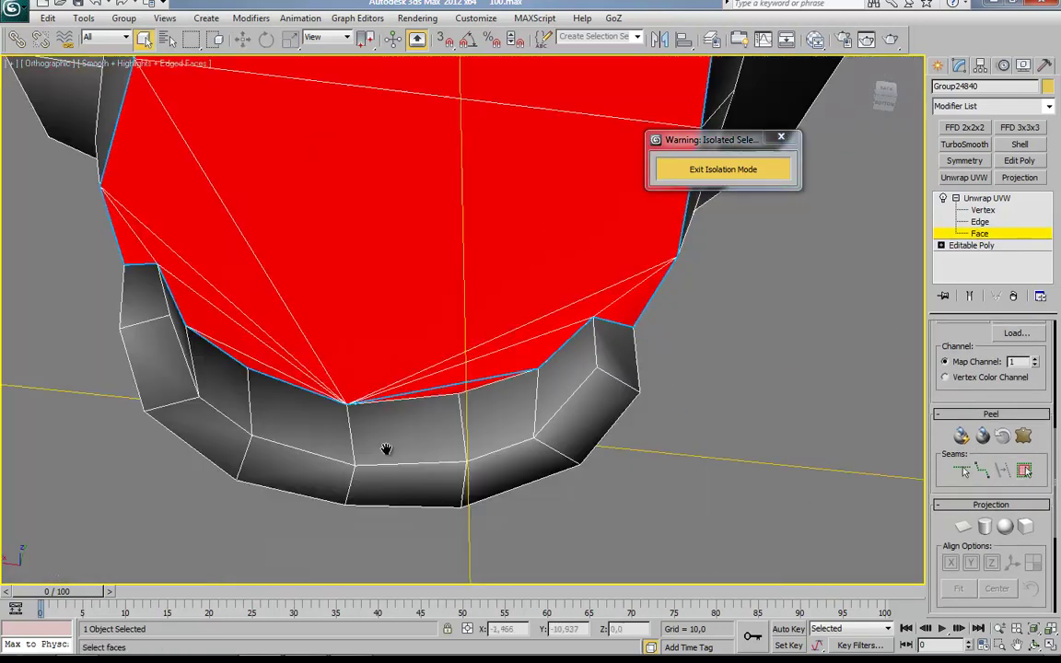
scroll(519, 370, "down", 4)
scroll(519, 369, "up", 3)
scroll(1033, 544, "down", 5)
Open the Edit UVWs editor and select all of the skull's faces.
scroll(1033, 544, "up", 10)
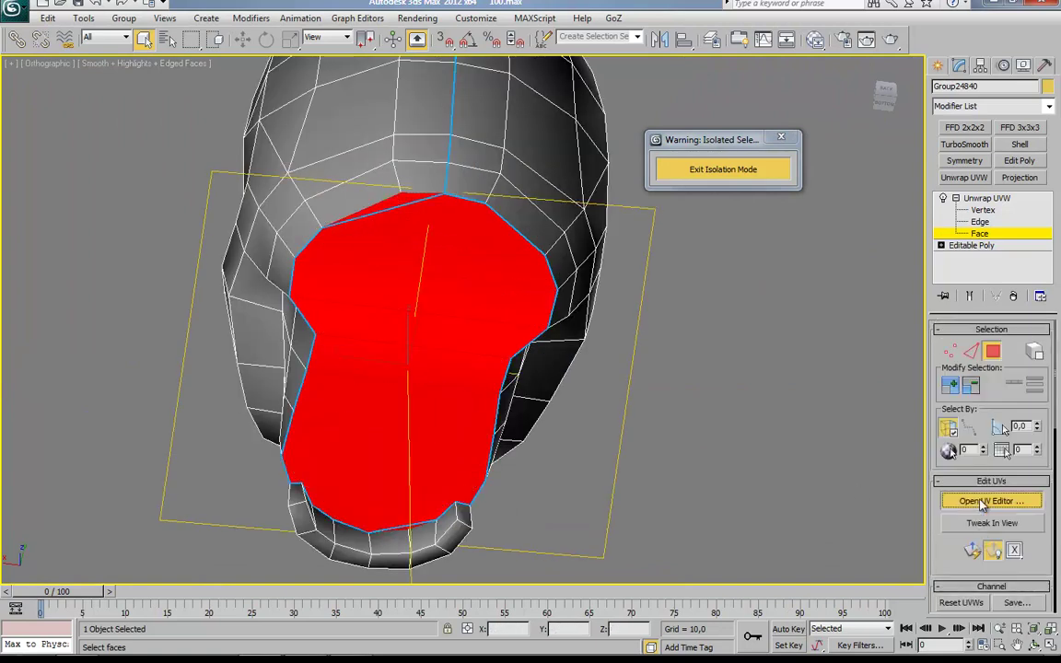
left_click(990, 500)
scroll(701, 410, "down", 4)
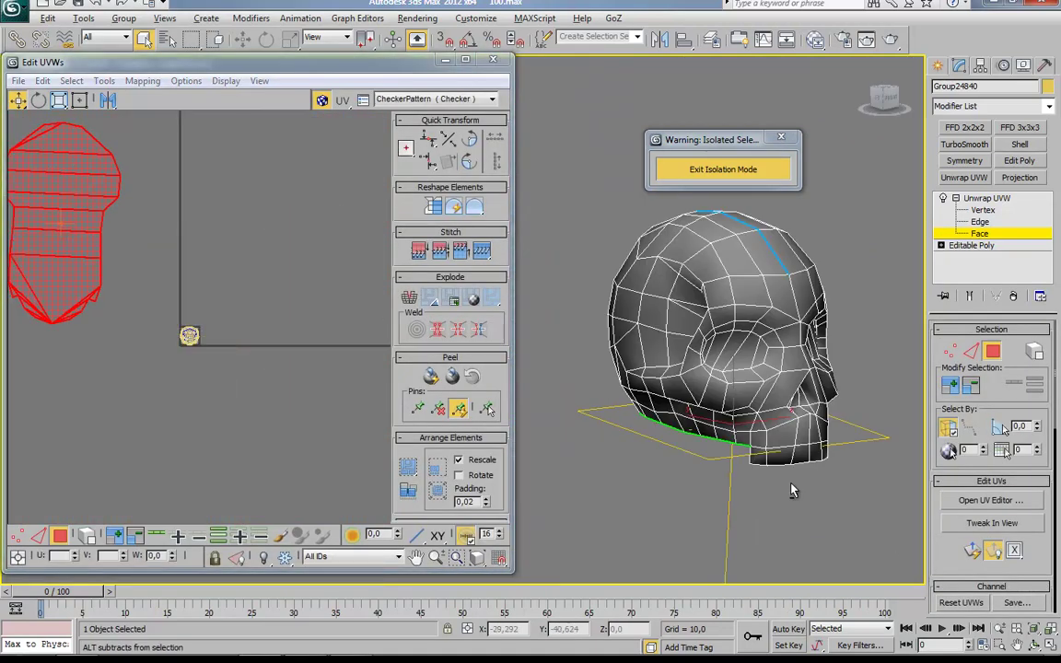
scroll(1029, 489, "down", 5)
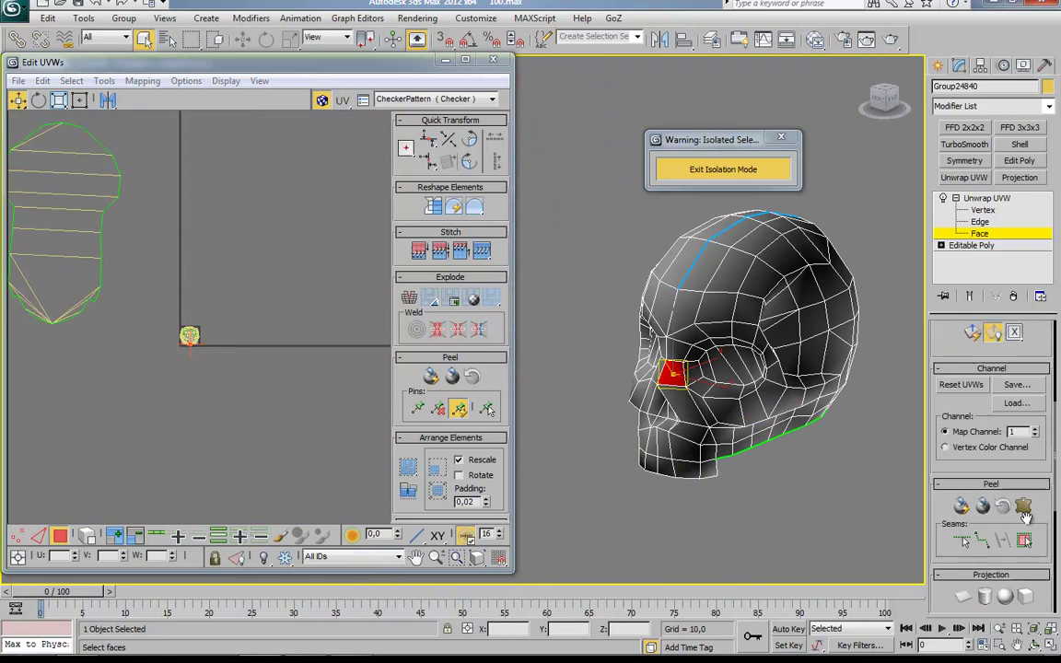
key("ctrl+a")
Relax the skull's UVs using Relax By Edge Angles, then close the Relax tool.
left_click(143, 81)
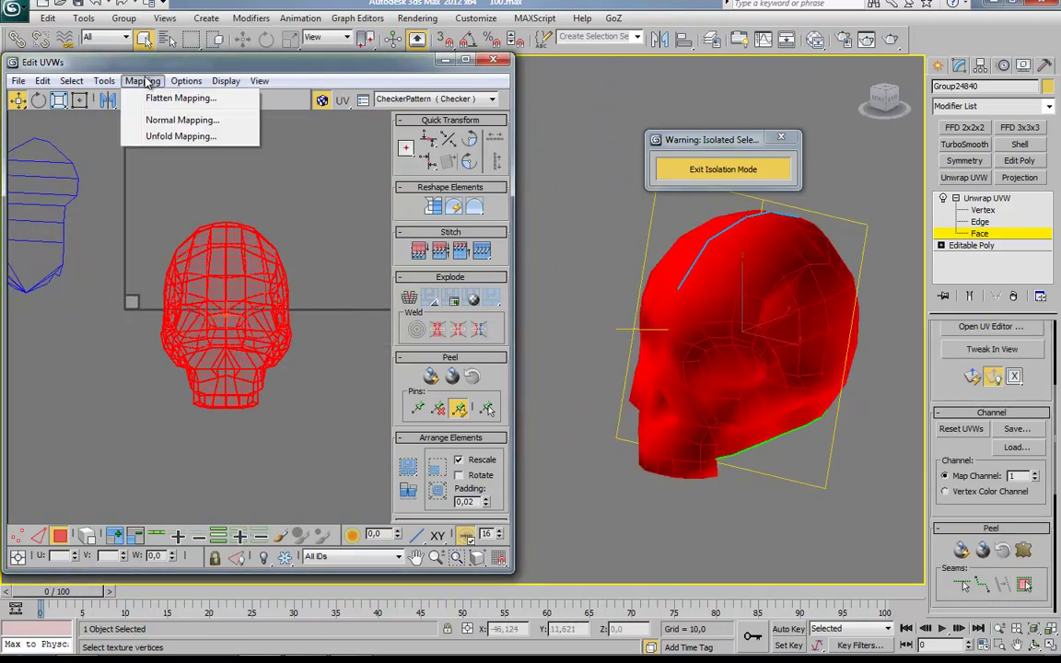
left_click(127, 332)
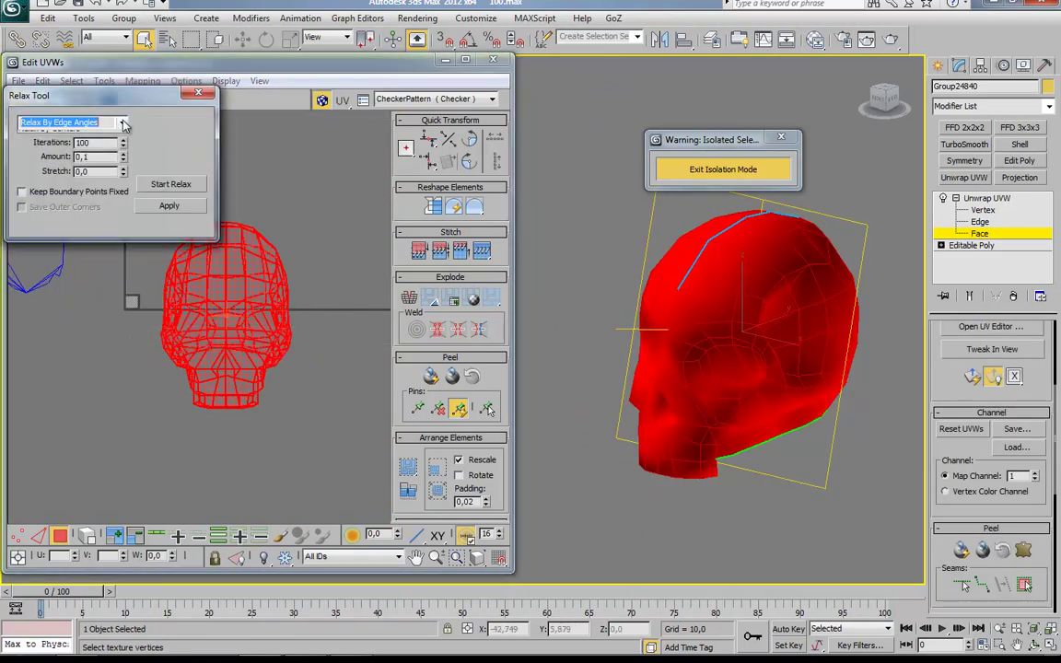
key("Up")
key("Up")
left_click(162, 183)
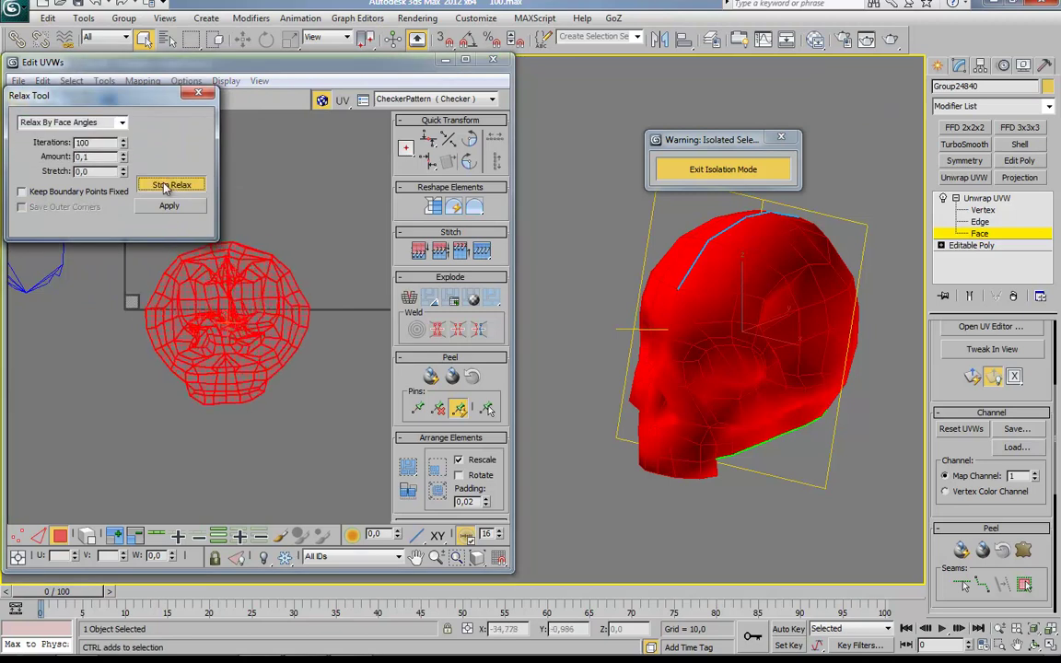
left_click(71, 122)
left_click(64, 141)
left_click(171, 184)
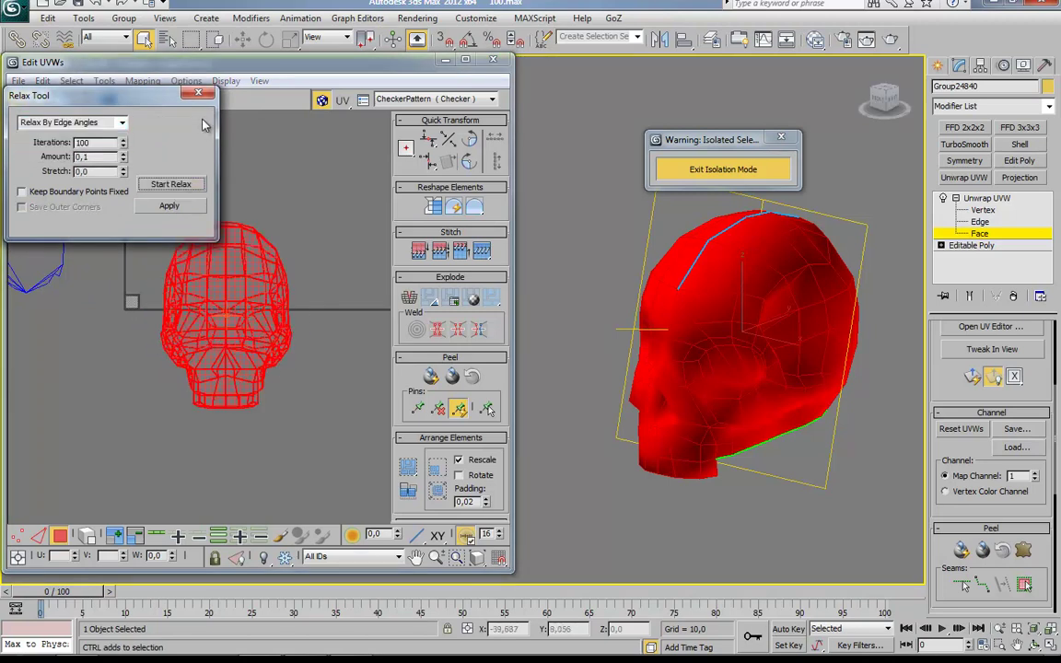
scroll(320, 278, "up", 2)
middle_click_drag(636, 387, 640, 415, "alt")
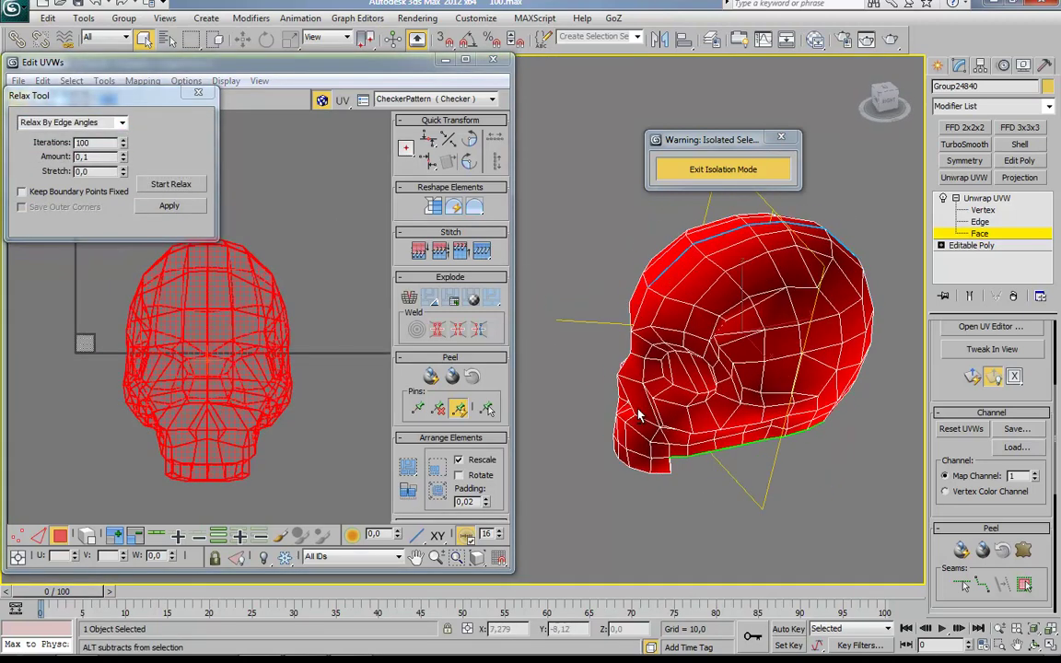
left_click(198, 92)
Close Edit UVWs and inspect the skull's seams from the underside, jaw and three-quarter front.
left_click(493, 59)
mouse_move(633, 488)
middle_mouse_down()
mouse_move(412, 446)
mouse_move(475, 270)
middle_mouse_up()
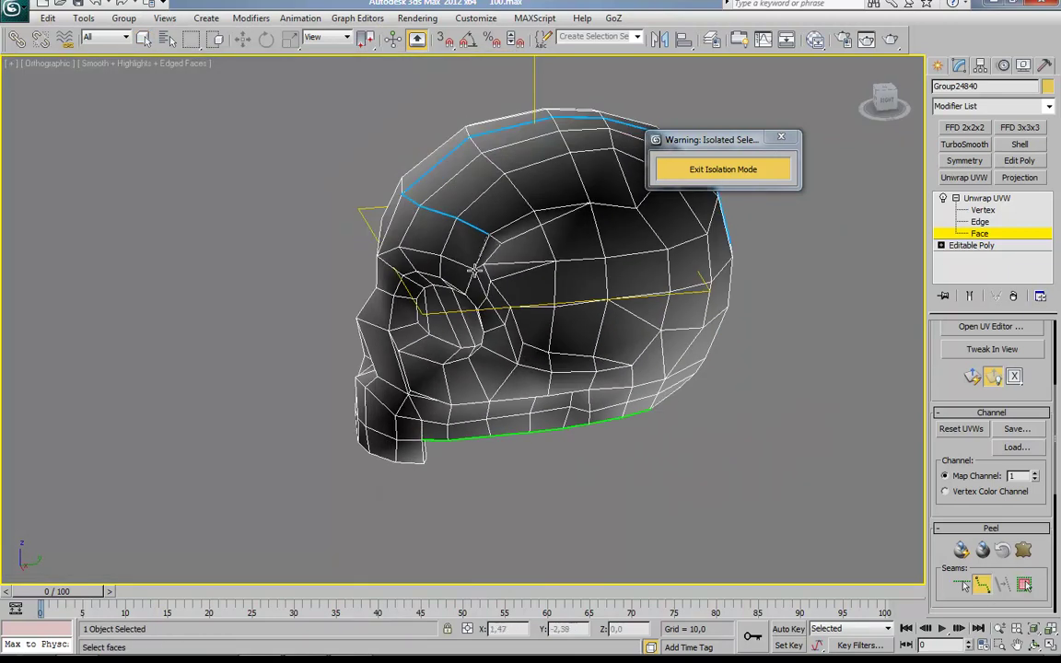
mouse_move(562, 478)
middle_mouse_down("alt")
mouse_move(609, 431)
mouse_move(589, 370)
middle_mouse_up("alt")
scroll(589, 371, "up", 3)
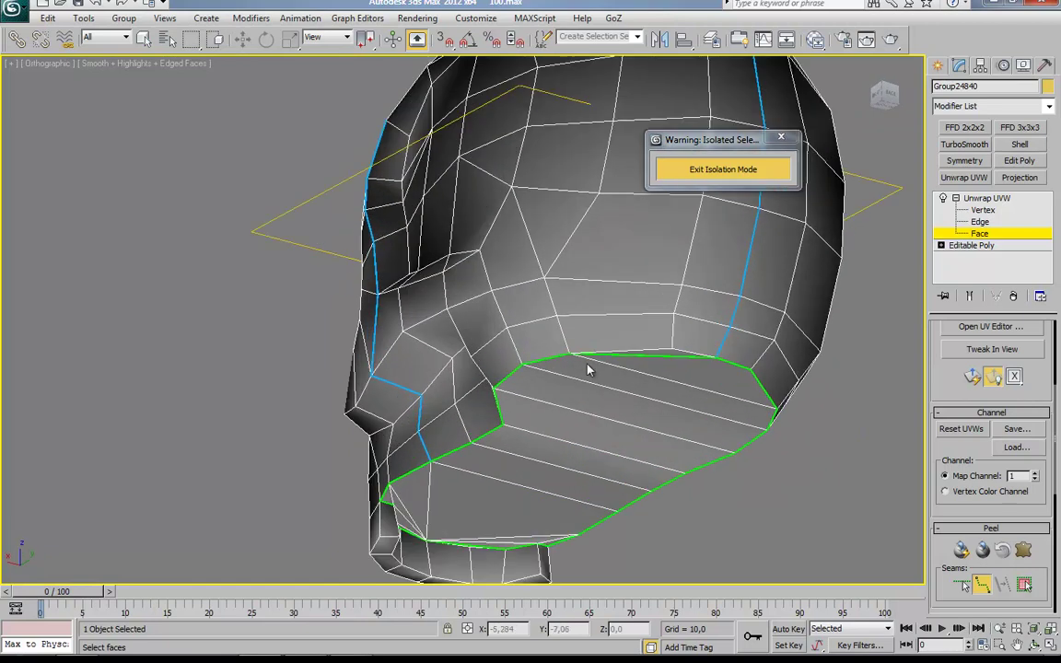
scroll(674, 350, "down", 5)
mouse_move(751, 436)
middle_mouse_down("alt")
mouse_move(423, 488)
mouse_move(617, 286)
middle_mouse_up("alt")
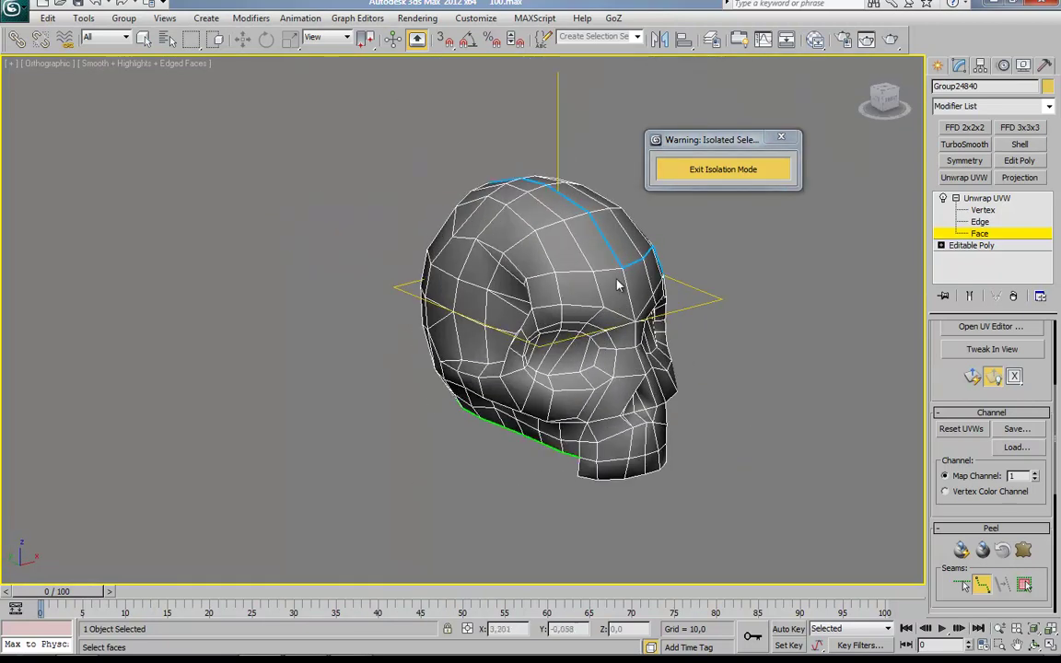
scroll(528, 332, "up", 5)
middle_click_drag(646, 405, 677, 355, "alt")
scroll(727, 504, "down", 5)
mouse_move(713, 500)
middle_mouse_down("alt")
mouse_move(634, 516)
mouse_move(585, 494)
mouse_move(521, 426)
mouse_move(477, 463)
middle_mouse_up("alt")
scroll(635, 515, "up", 3)
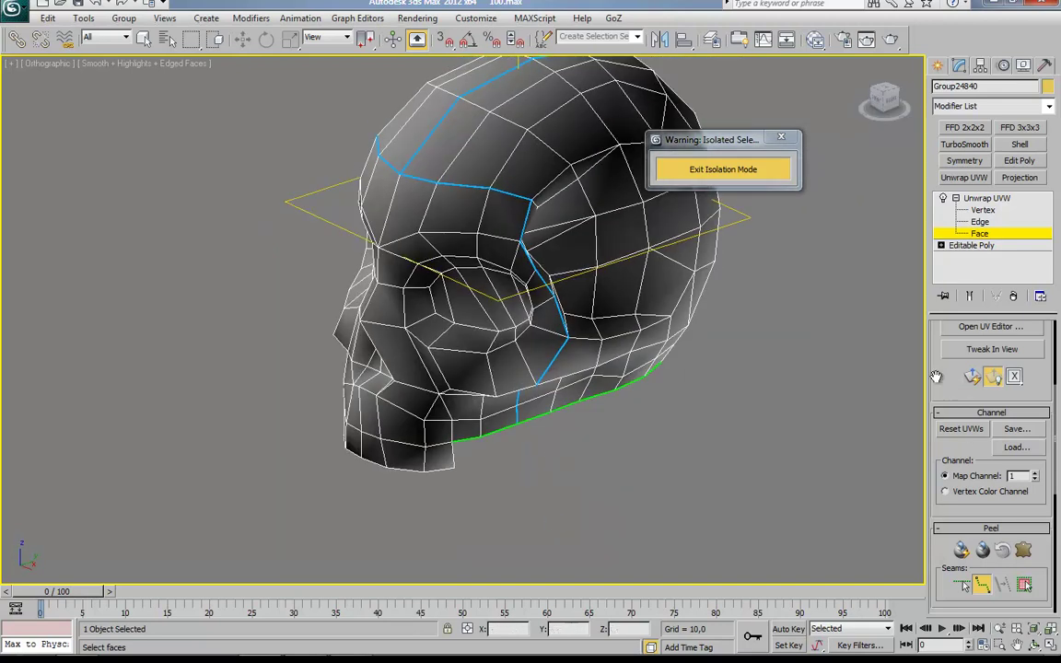
scroll(956, 527, "up", 3)
scroll(956, 527, "up", 3)
Reopen Edit UVWs and grow a front face selection to its seam-bounded element.
key("ctrl+e")
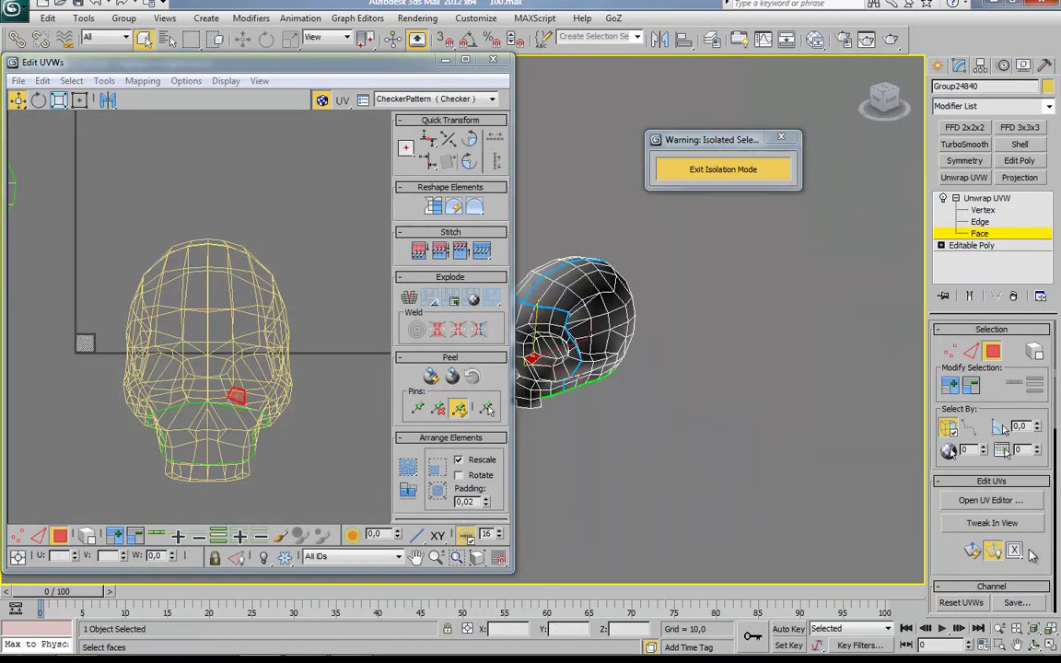
middle_click_drag(387, 403, 290, 181)
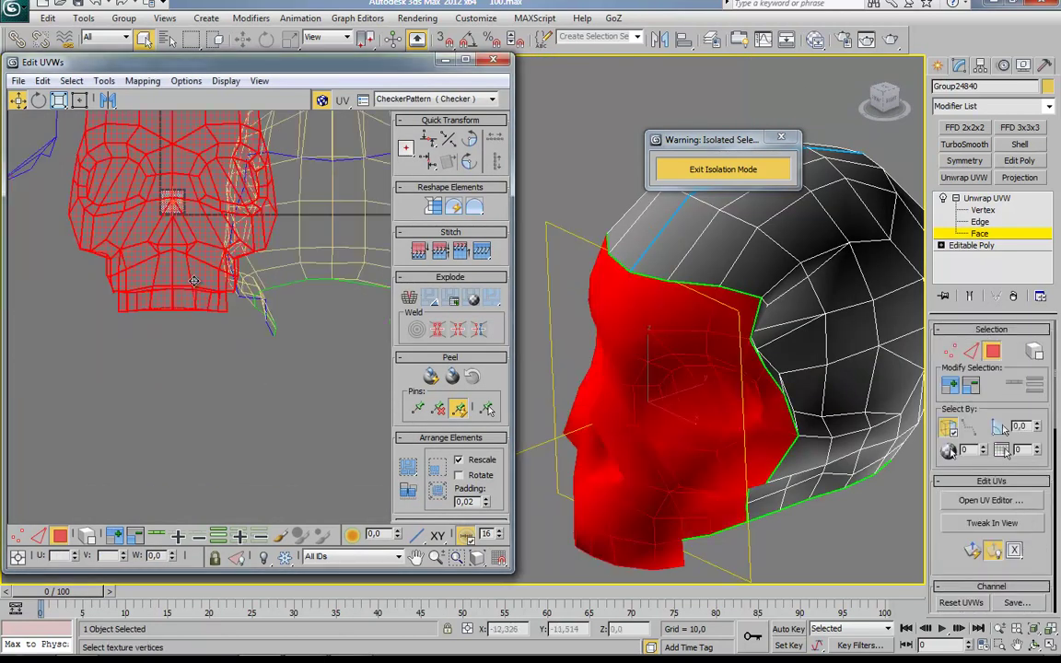
left_click(725, 264)
scroll(1039, 562, "down", 5)
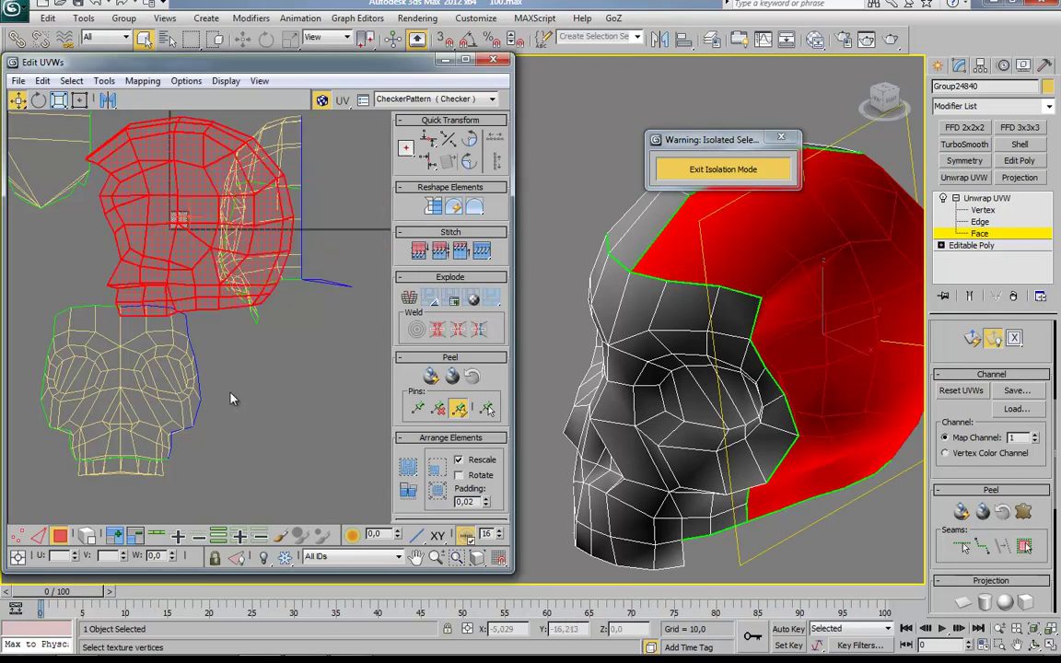
left_click(1024, 546)
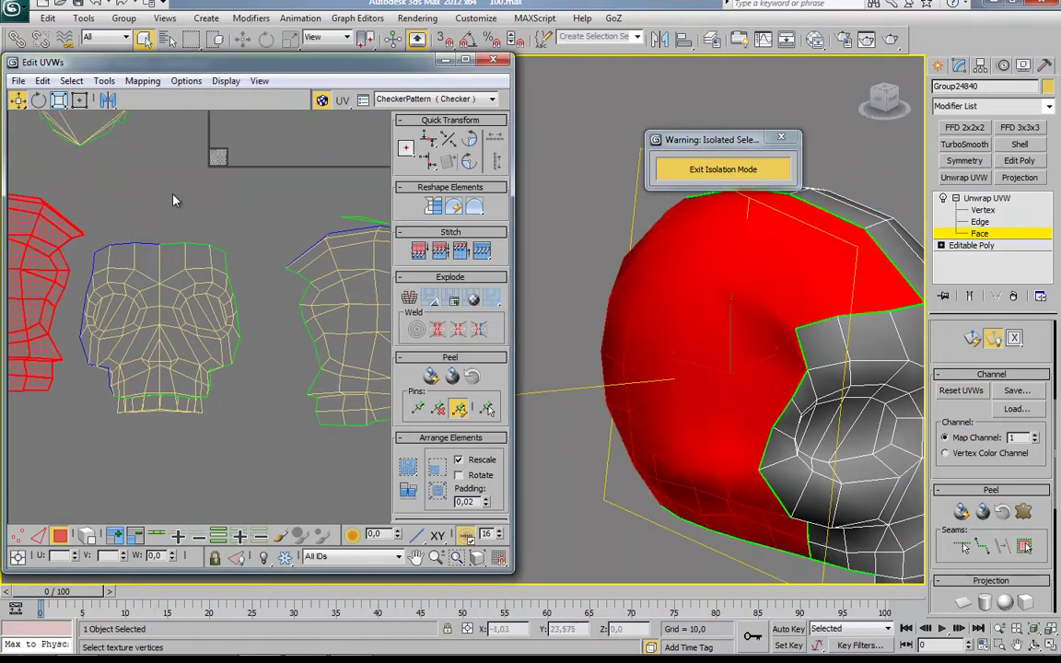
Inspect the layout at Edge level, then select the right half of the UV faces.
key("2")
scroll(179, 324, "up", 2)
scroll(205, 307, "up", 2)
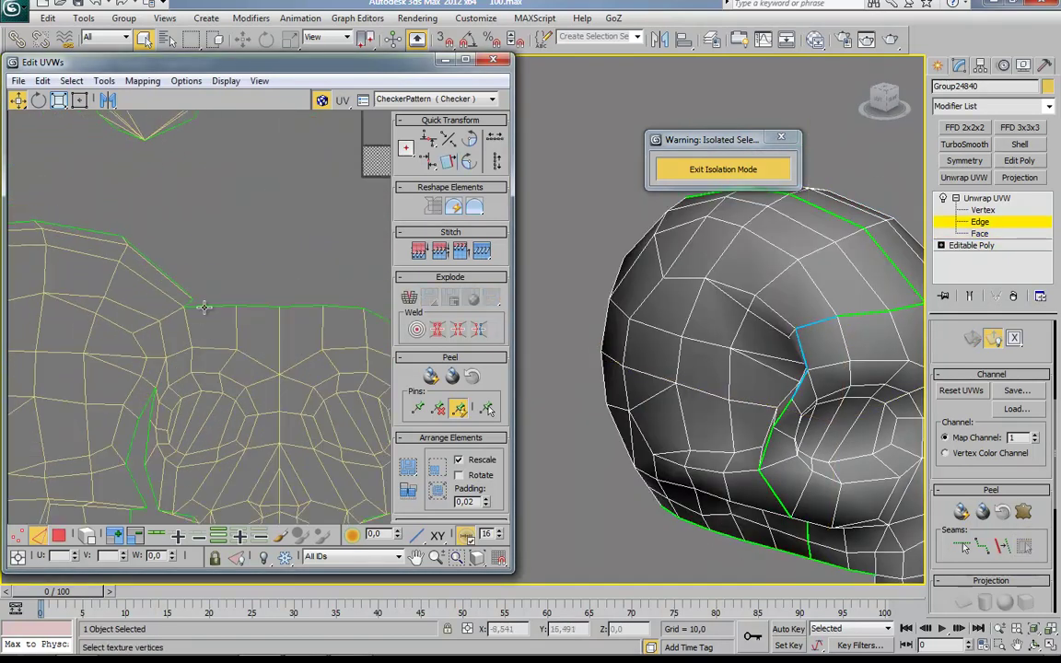
scroll(144, 268, "down", 3)
scroll(211, 392, "up", 1)
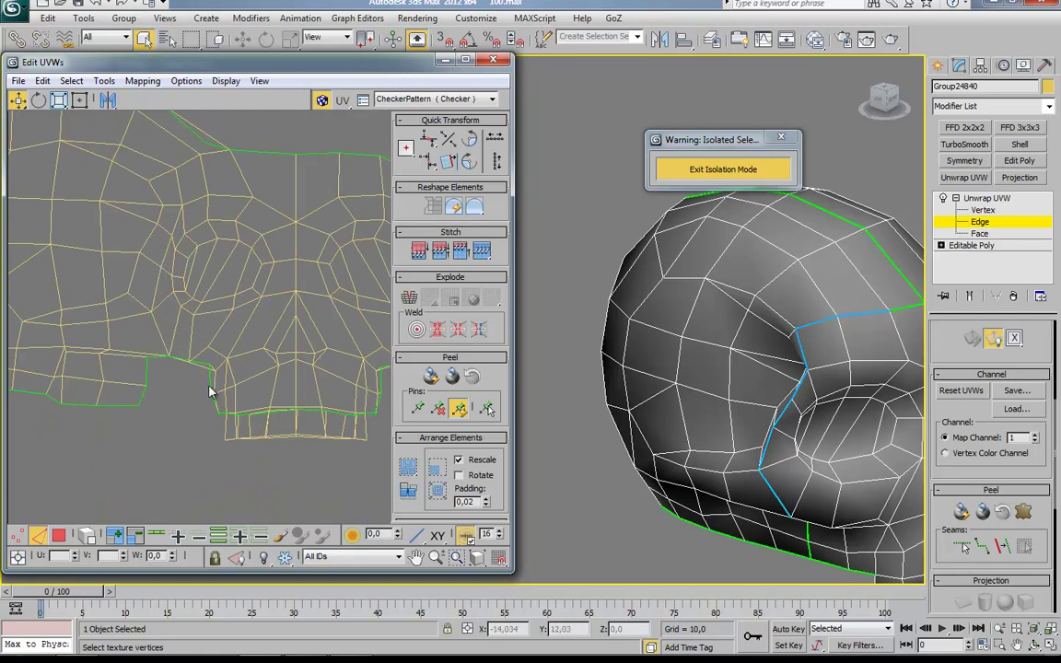
scroll(210, 438, "down", 3)
key("3")
left_click(230, 322)
Select a seam edge in the UV layout at Edge level and check it.
key("2")
scroll(180, 385, "up", 3)
scroll(184, 368, "up", 1)
scroll(202, 310, "up", 1)
left_click(187, 219)
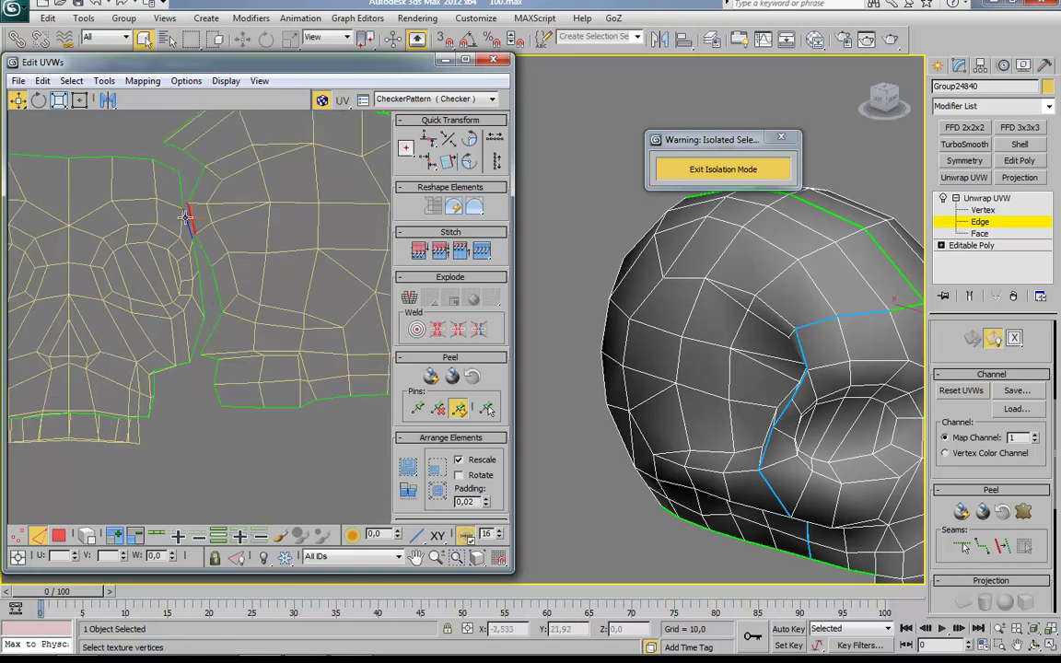
scroll(145, 226, "down", 1)
scroll(248, 303, "down", 1)
scroll(249, 303, "up", 1)
scroll(250, 261, "up", 1)
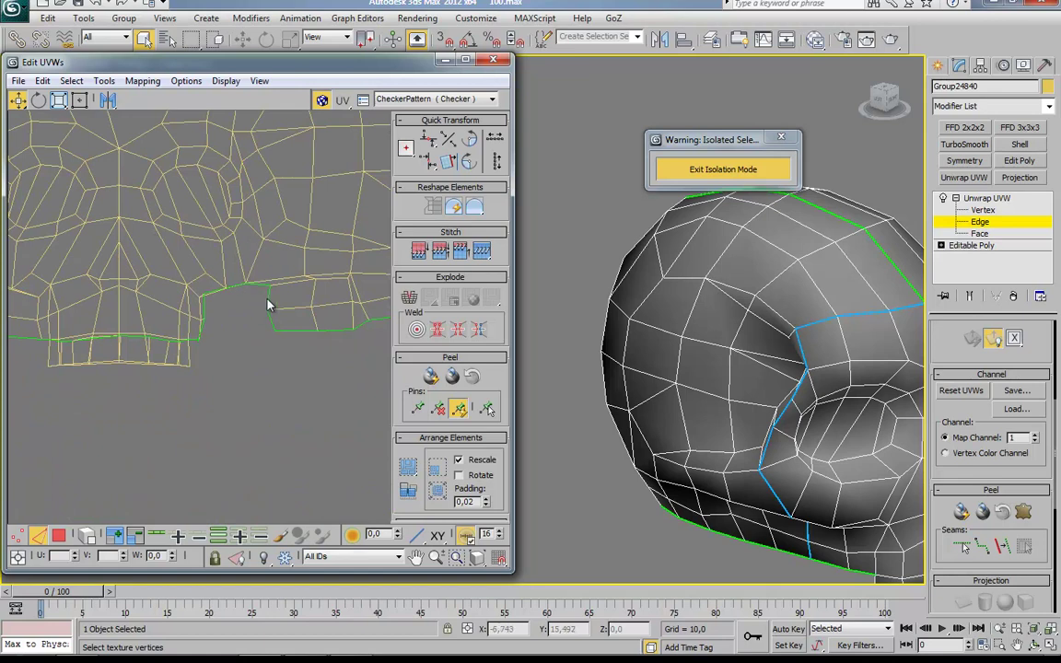
middle_click_drag(589, 368, 634, 391, "alt")
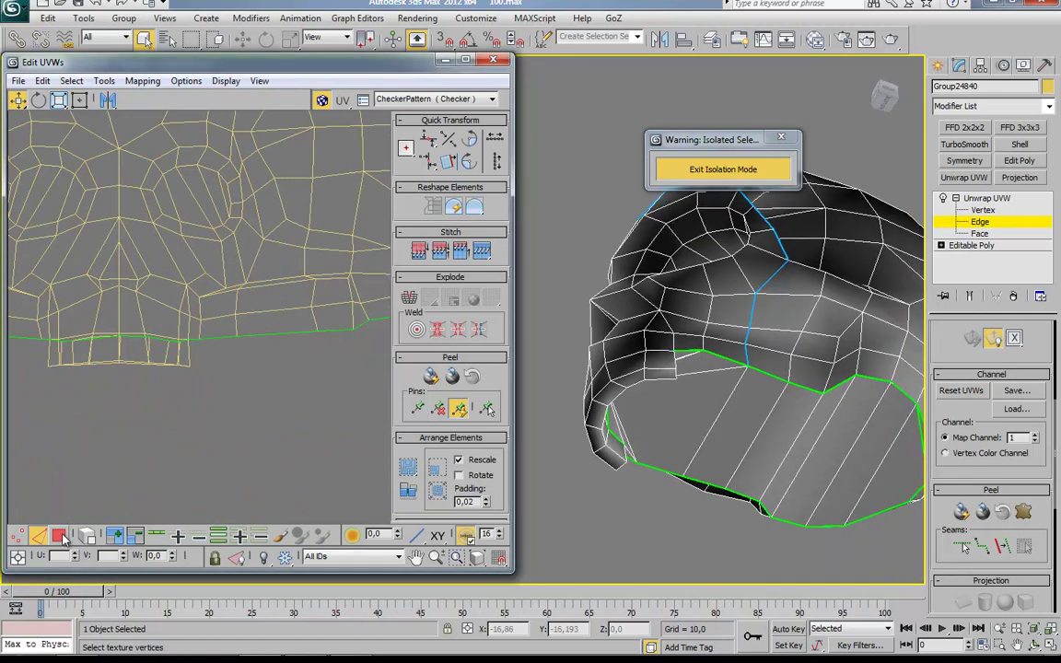
At Face level, clear the selection and box-select the base ring island in Edit UVWs.
key("3")
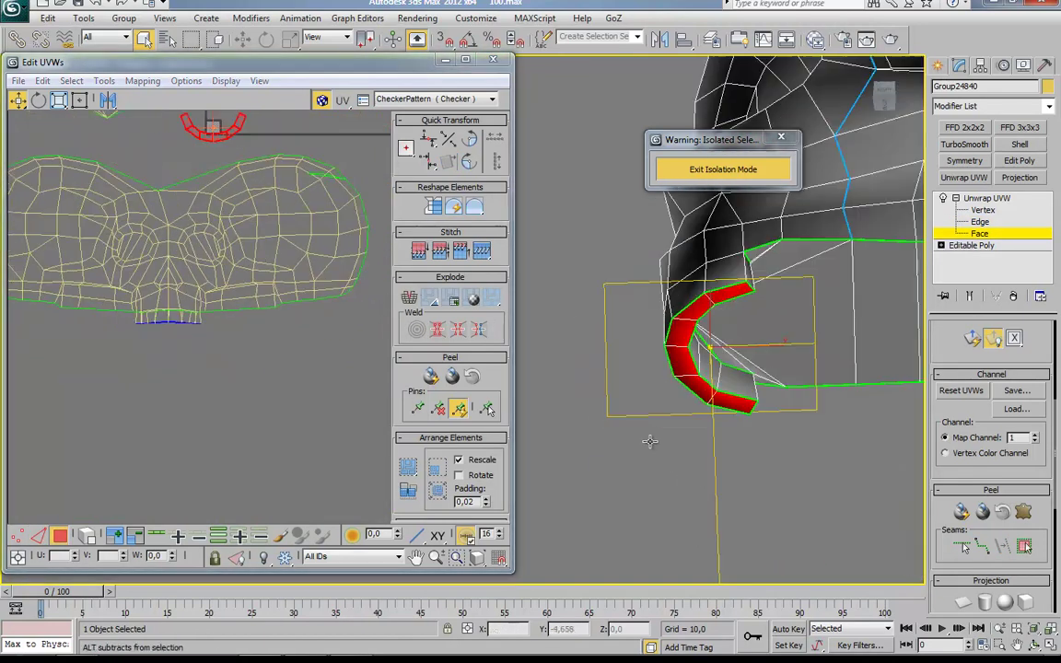
middle_click_drag(679, 357, 782, 338, "alt")
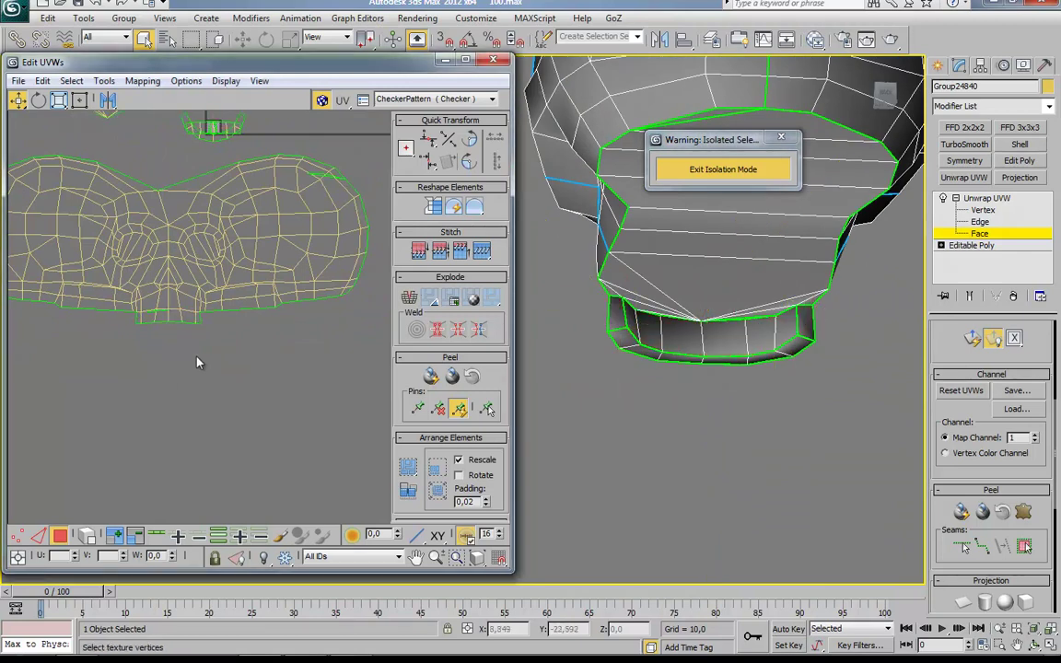
scroll(143, 326, "up", 5)
scroll(700, 393, "down", 3)
left_click(700, 393)
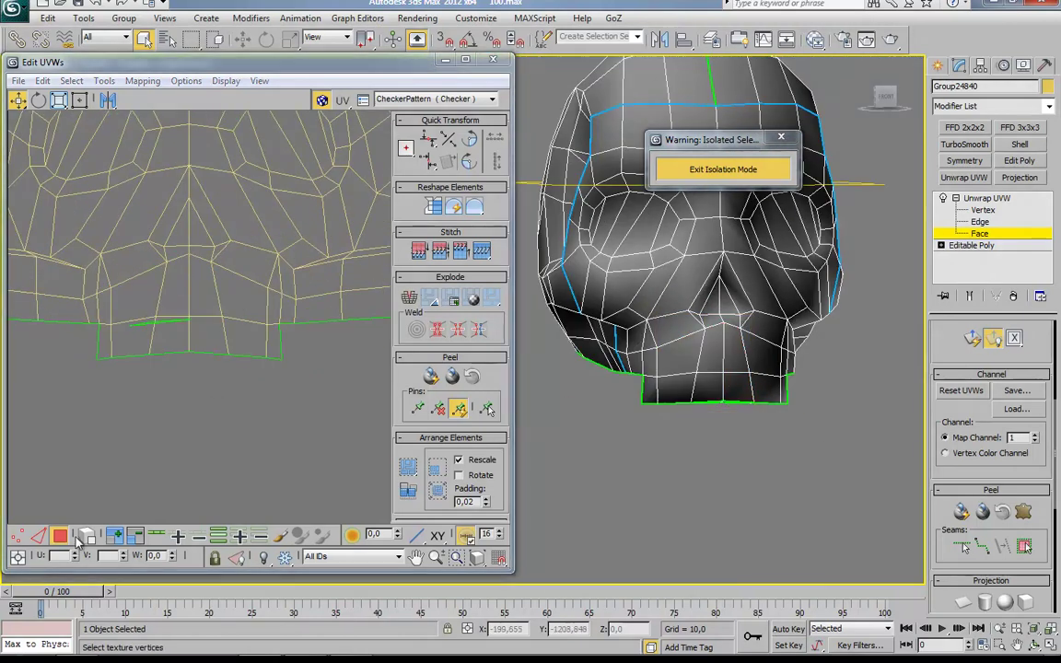
scroll(182, 331, "down", 4)
middle_click_drag(700, 369, 766, 267, "alt")
scroll(242, 321, "up", 3)
middle_click_drag(140, 320, 140, 416)
left_click_drag(175, 115, 72, 297)
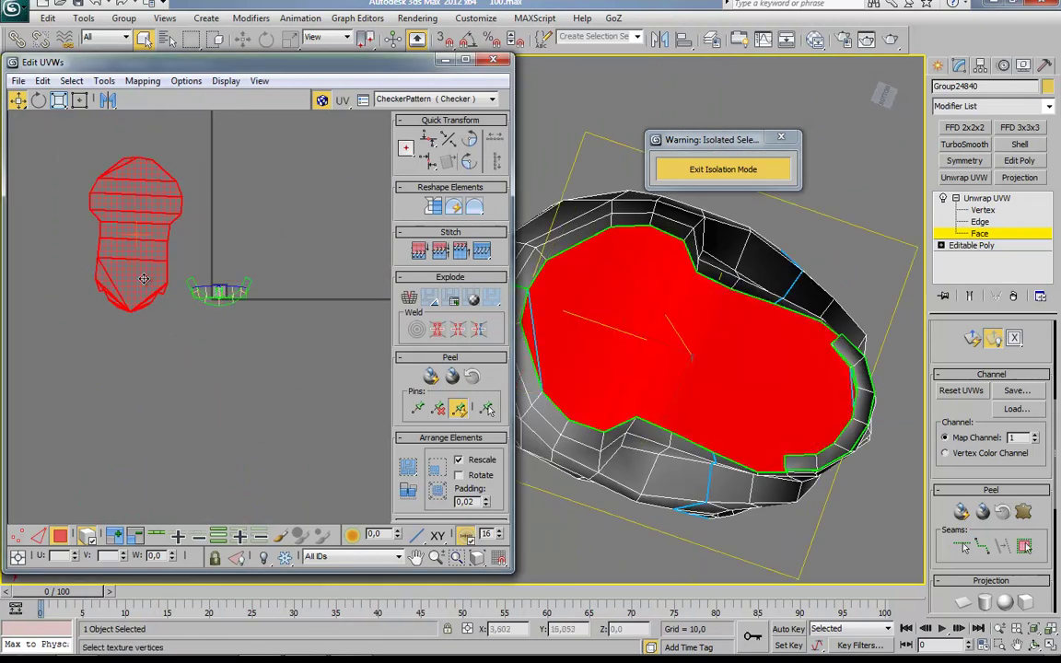
left_click_drag(350, 276, 128, 104)
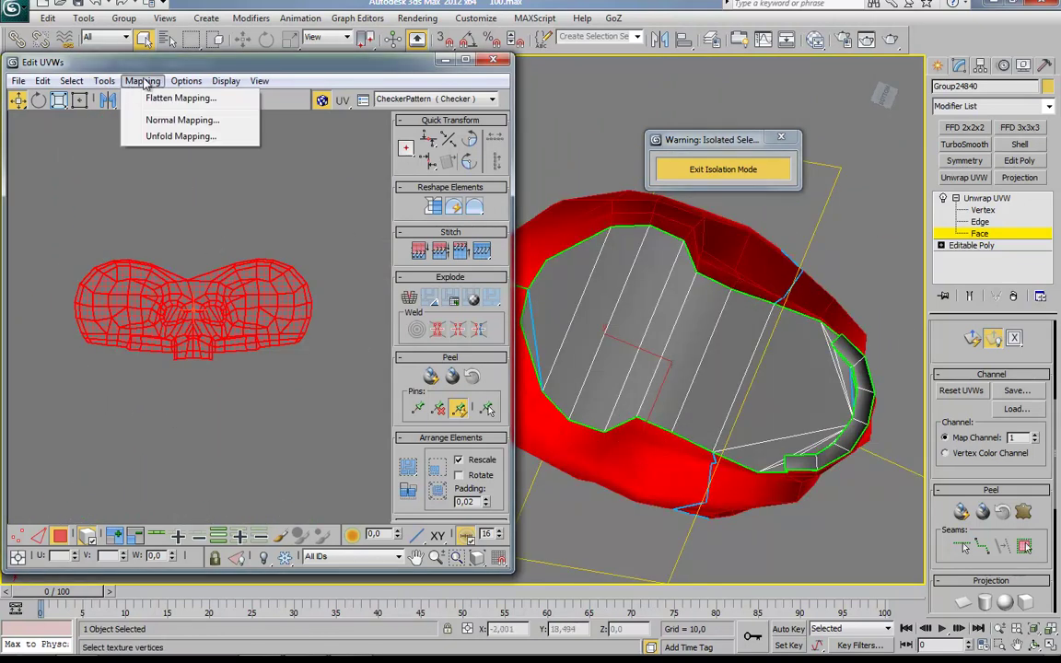
Relax and apply the selected skull face UV island, then deselect it.
left_click(138, 293)
left_click(167, 183)
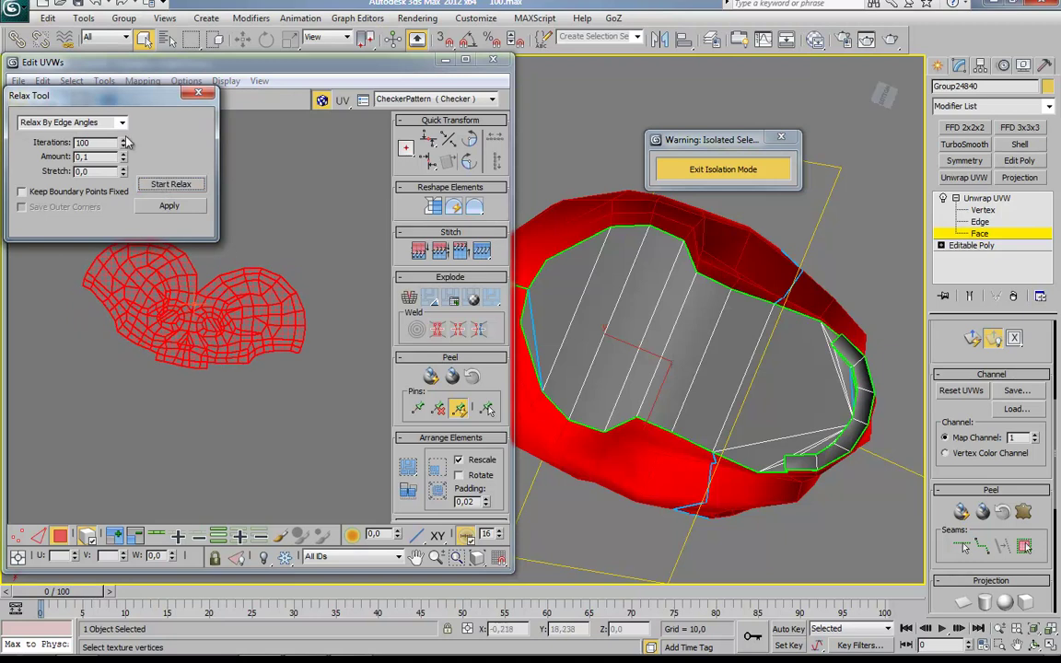
left_click(171, 183)
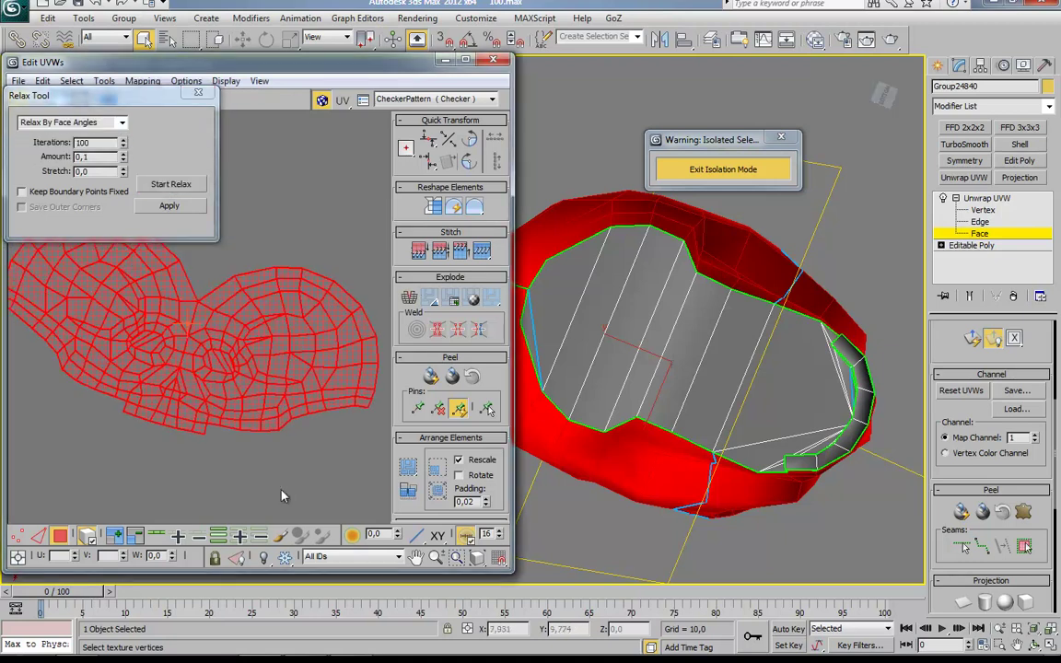
left_click(169, 206)
scroll(272, 320, "down", 4)
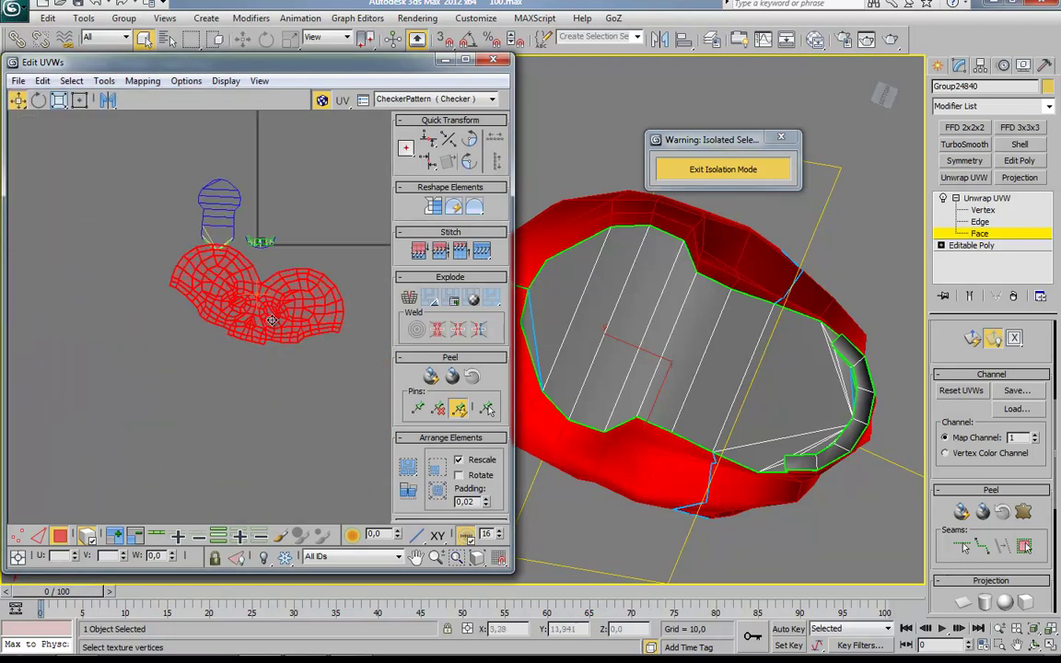
left_click(241, 371)
scroll(241, 370, "up", 2)
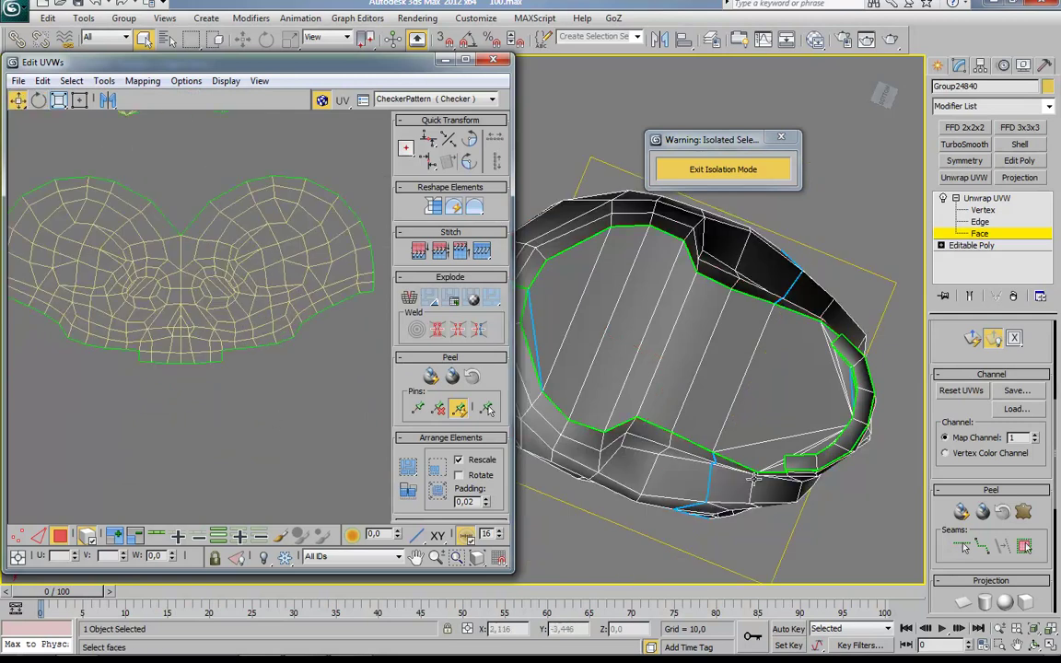
scroll(618, 275, "down", 3)
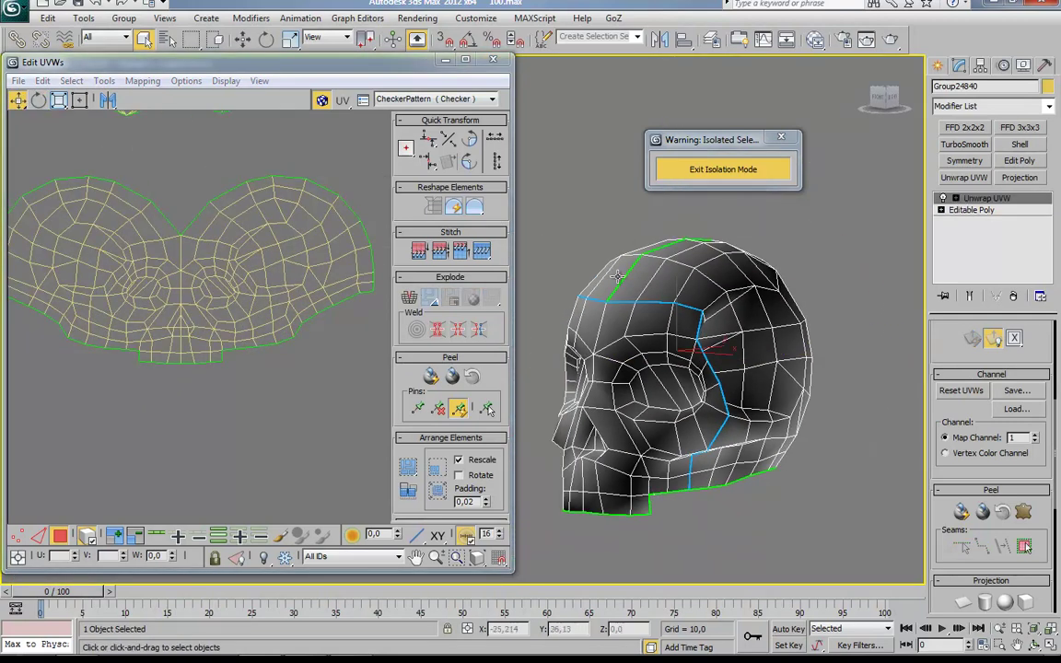
Give the skull a Standard material with a Checker diffuse map from the Slate editor.
key("m")
double_click(405, 415)
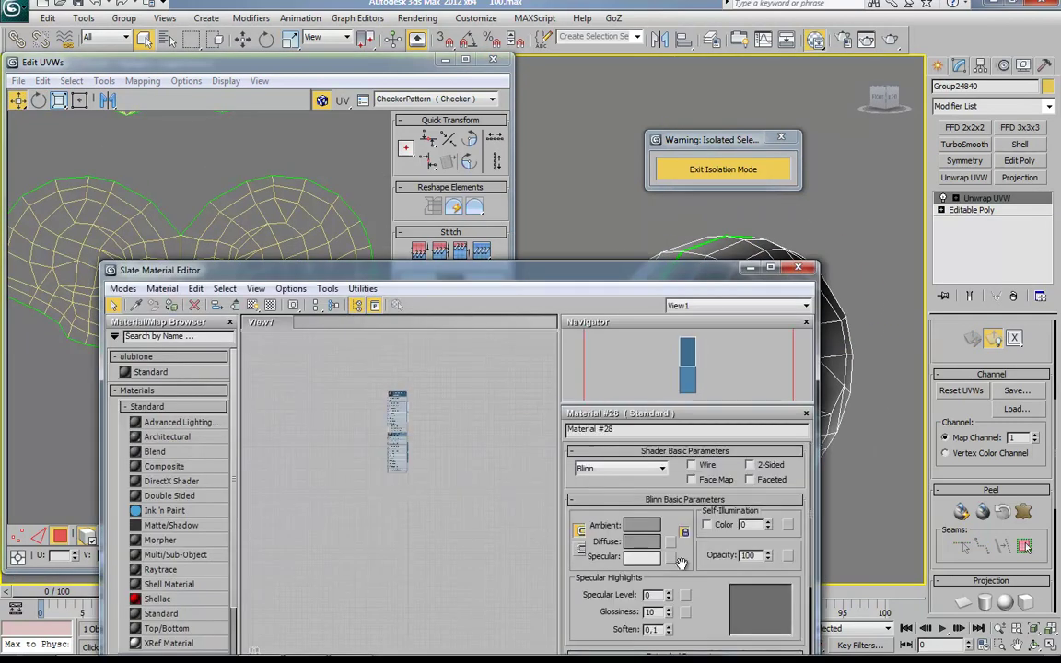
left_click(377, 131)
double_click(470, 186)
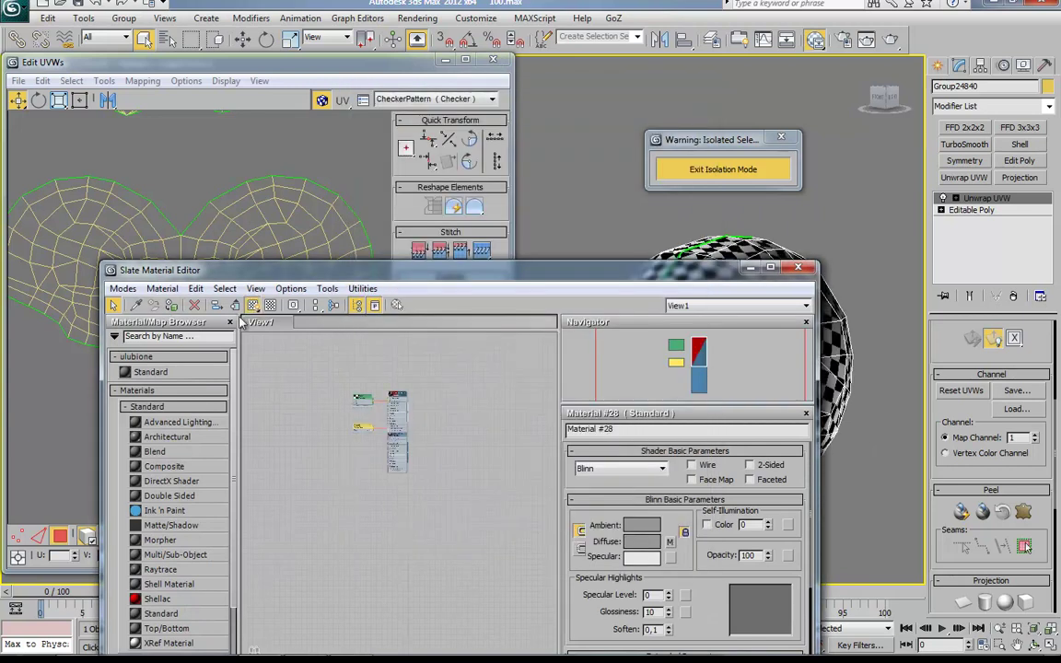
mouse_move(636, 433)
middle_mouse_down("alt")
mouse_move(710, 498)
mouse_move(737, 497)
middle_mouse_up("alt")
scroll(250, 318, "down", 3)
Zoom onto the chin and move its small stray face aside in Polygon mode.
scroll(249, 319, "up", 3)
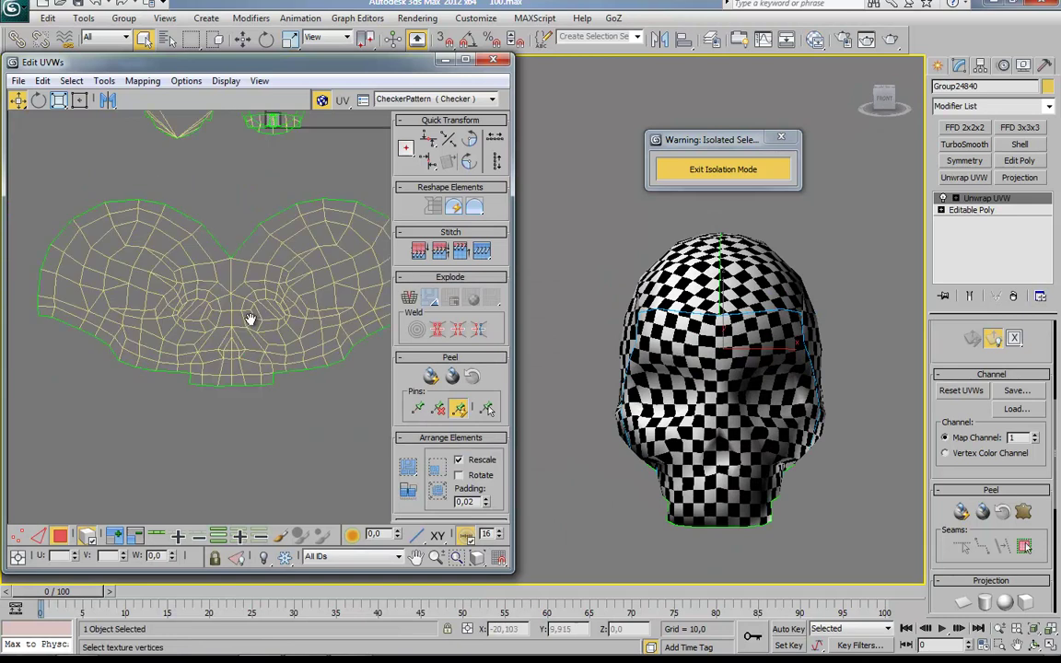
scroll(250, 318, "up", 3)
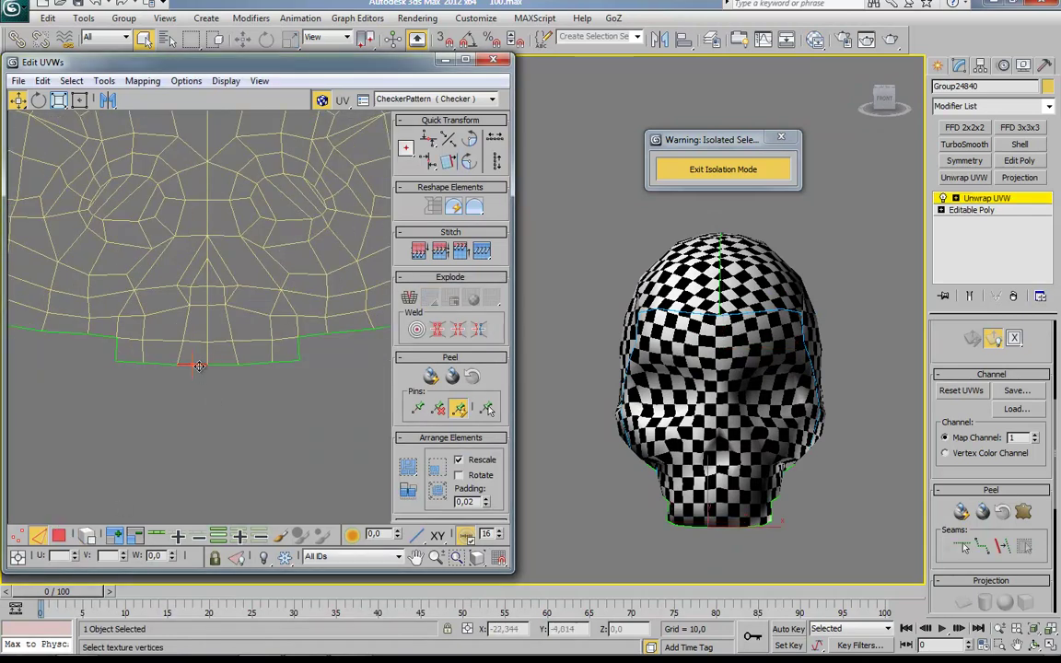
scroll(199, 366, "down", 3)
scroll(212, 220, "up", 5)
key("3")
left_click(201, 232)
middle_click_drag(194, 249, 173, 310)
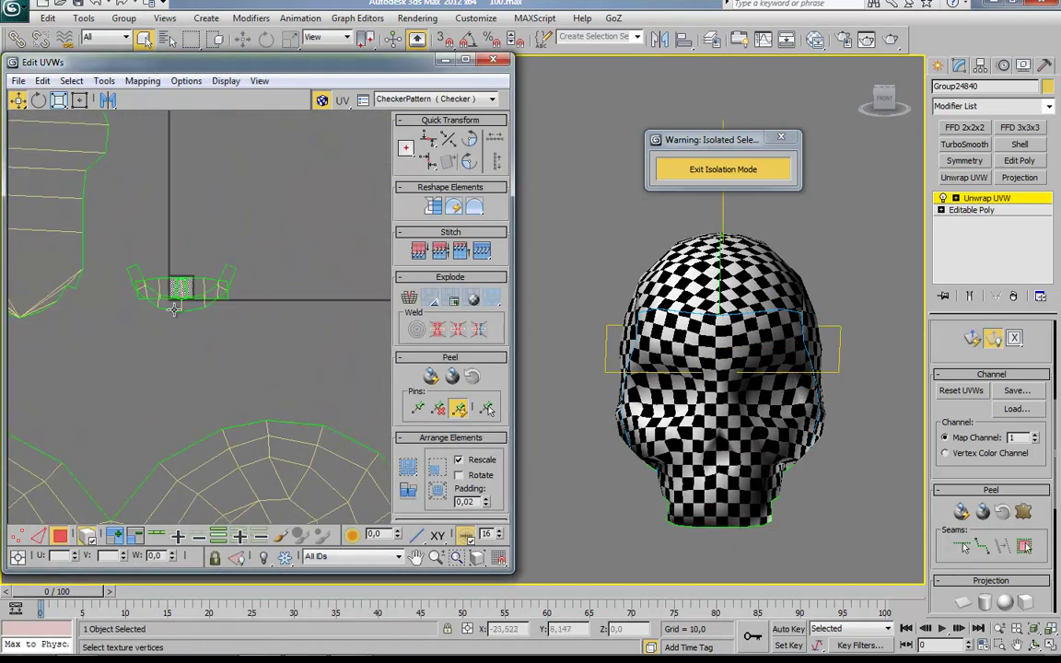
Move the skull's back-of-head island beside the face UV layout.
scroll(223, 334, "down", 3)
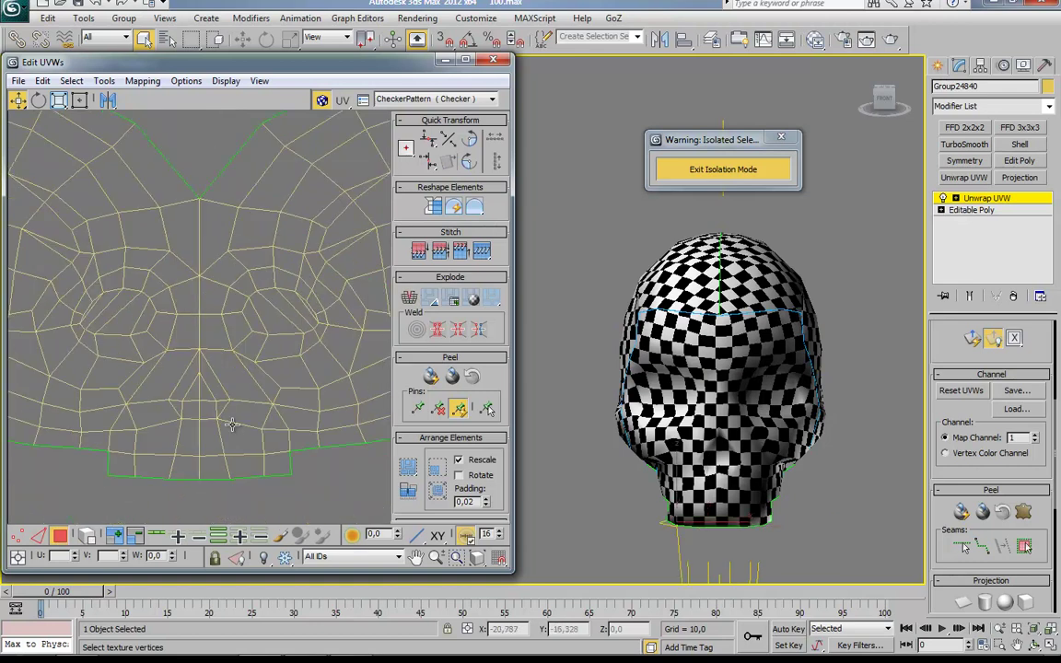
scroll(147, 476, "up", 4)
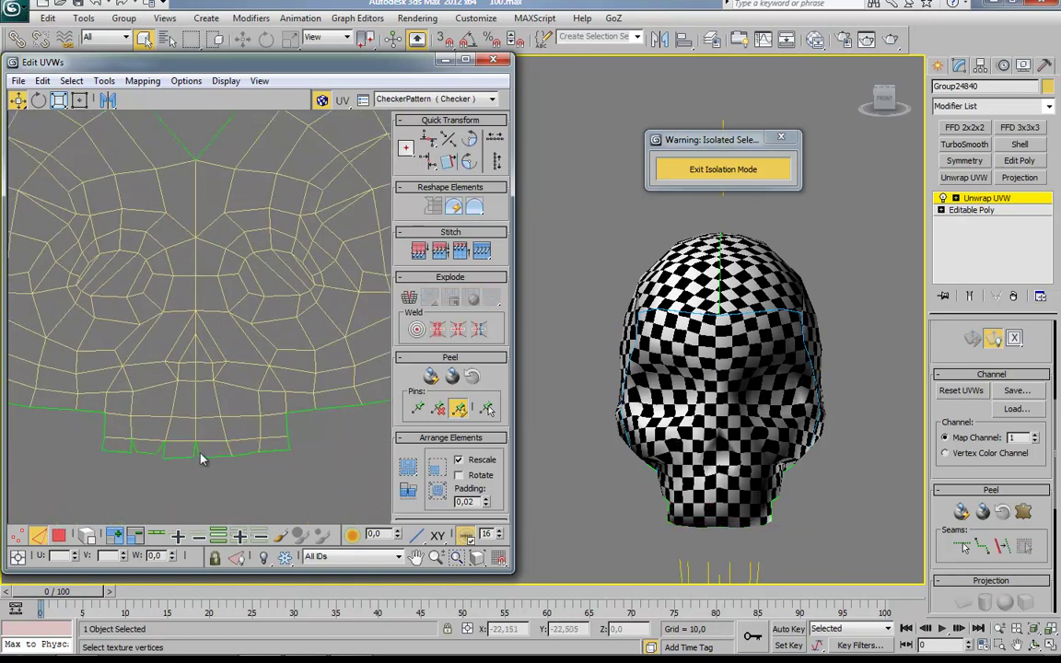
scroll(165, 442, "down", 3)
scroll(175, 461, "up", 5)
scroll(143, 338, "down", 2)
scroll(142, 338, "down", 3)
scroll(192, 256, "up", 2)
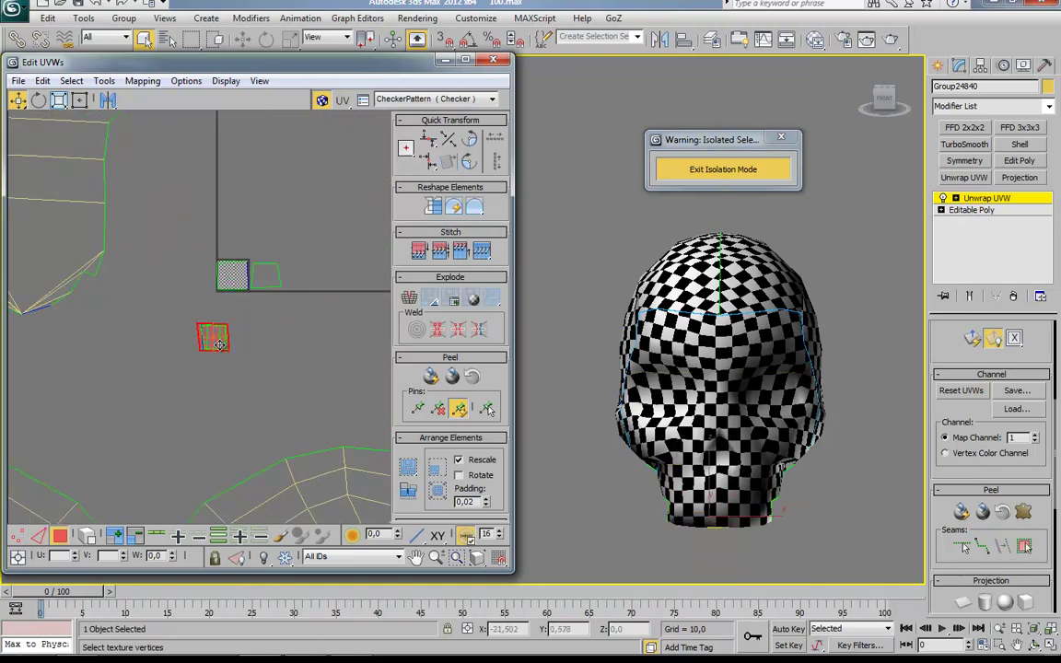
scroll(219, 350, "up", 3)
scroll(191, 383, "up", 2)
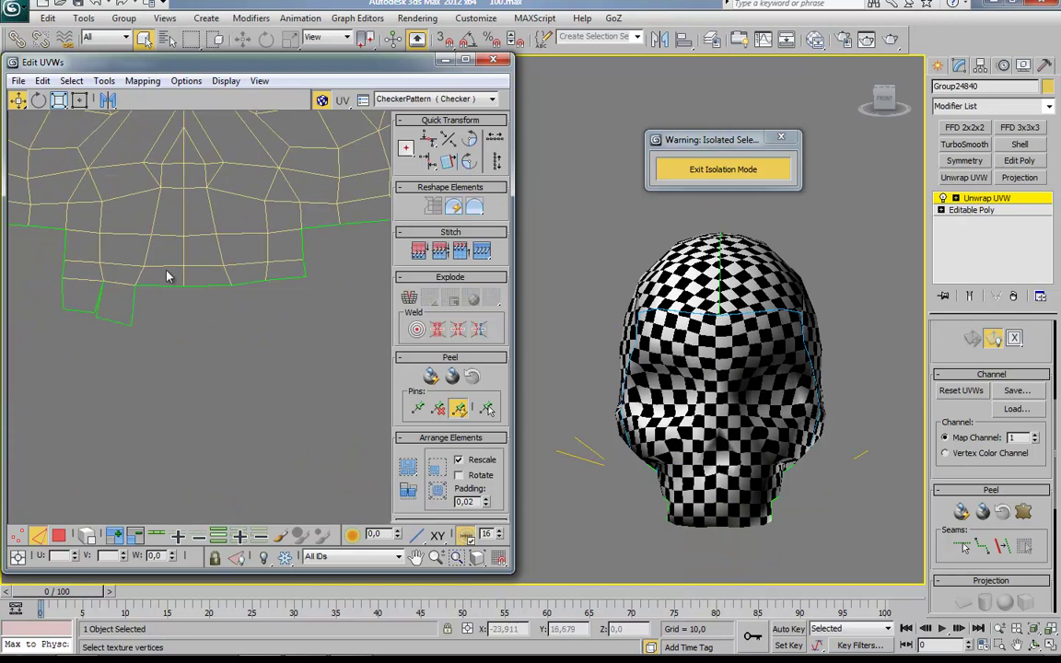
mouse_move(590, 424)
middle_mouse_down("alt")
mouse_move(658, 461)
mouse_move(861, 482)
middle_mouse_up("alt")
middle_click_drag(290, 245, 249, 289)
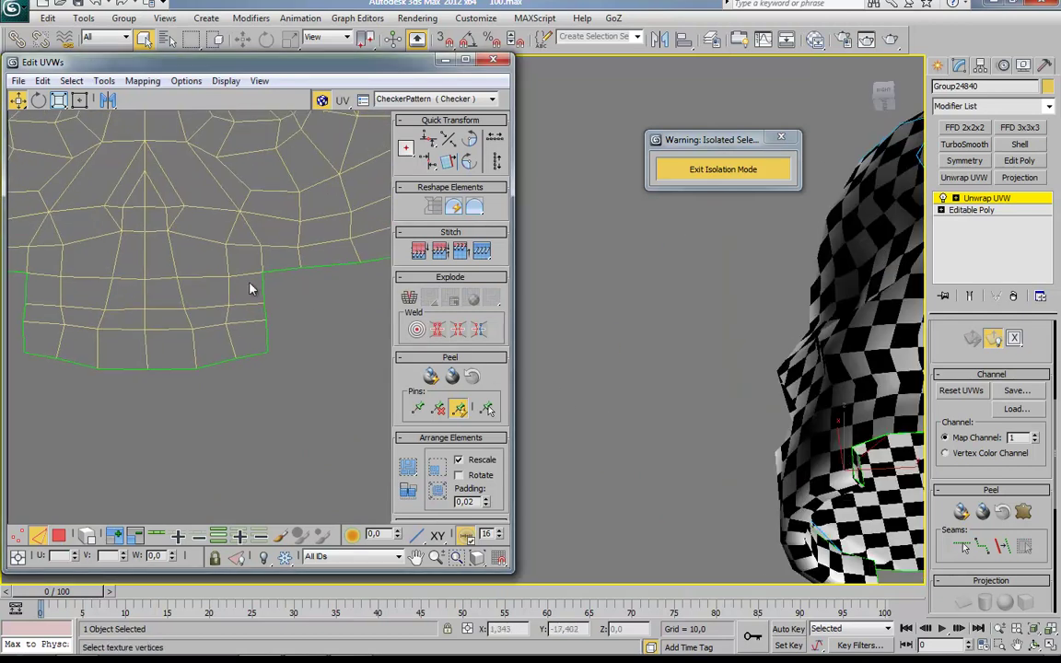
scroll(142, 303, "down", 1)
scroll(142, 303, "down", 4)
left_click(59, 537)
left_click_drag(190, 247, 336, 345)
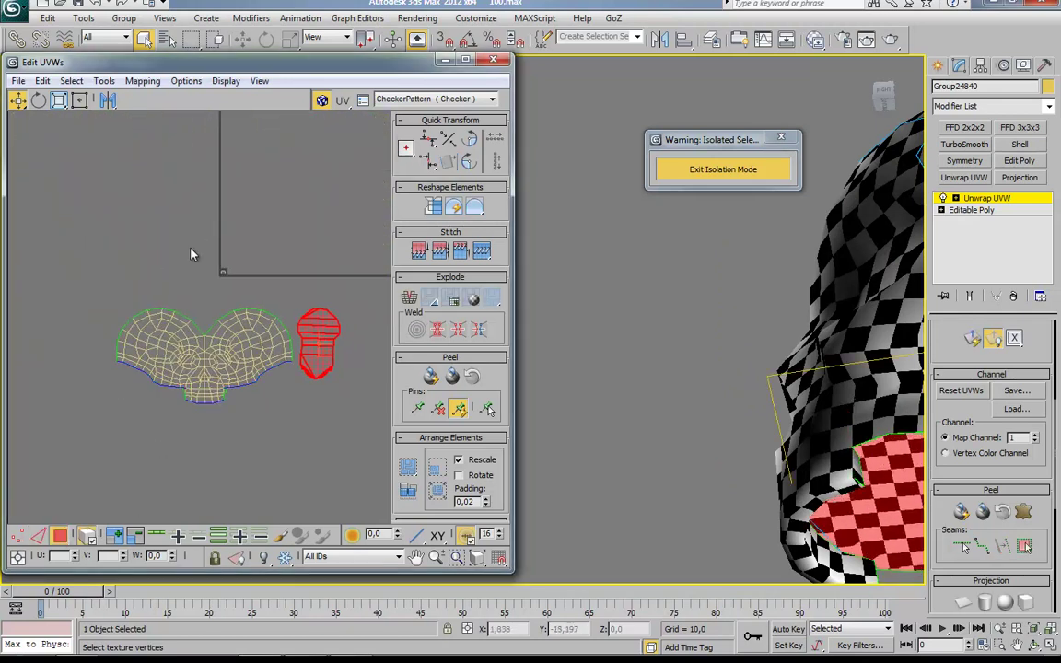
Shrink all skull UV islands into a smaller cluster, then close the UV editor and isolation.
key("ctrl+a")
left_click_drag(59, 407, 226, 344)
key("w")
left_click(723, 168)
Unhide all the sword parts and frame the whole sword.
right_click(371, 153)
left_click(549, 372)
key("z")
left_click(12, 8)
left_click(44, 105)
Convert the object to Editable Poly and attach the other sword parts to it.
right_click(474, 303)
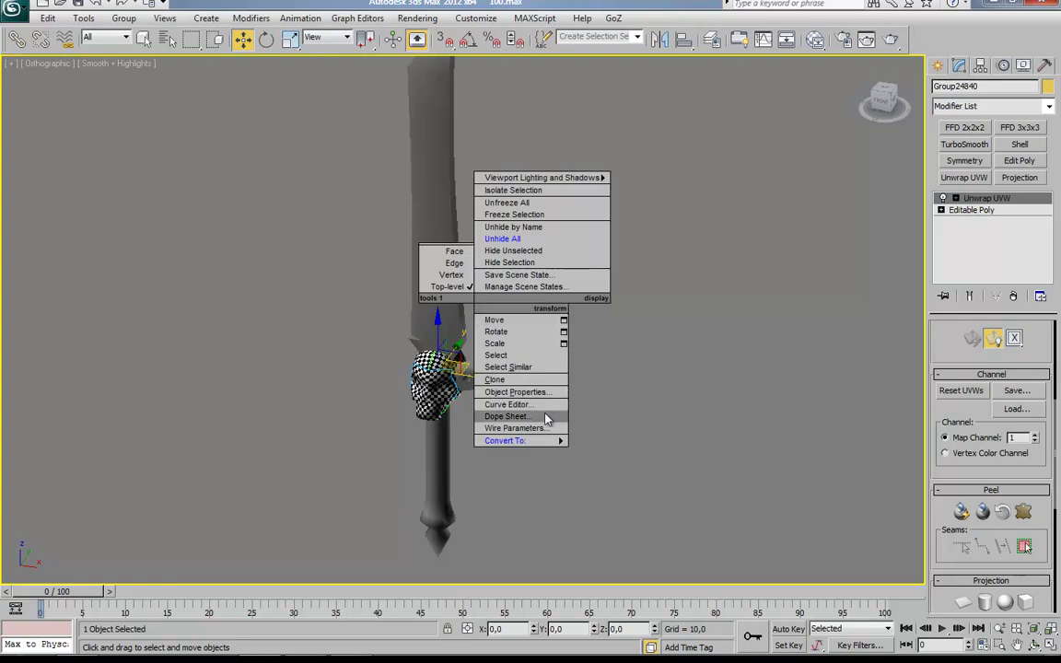
left_click(625, 452)
scroll(990, 415, "down", 5)
left_click(957, 557)
scroll(482, 135, "down", 3)
left_click(448, 364)
left_click(606, 309)
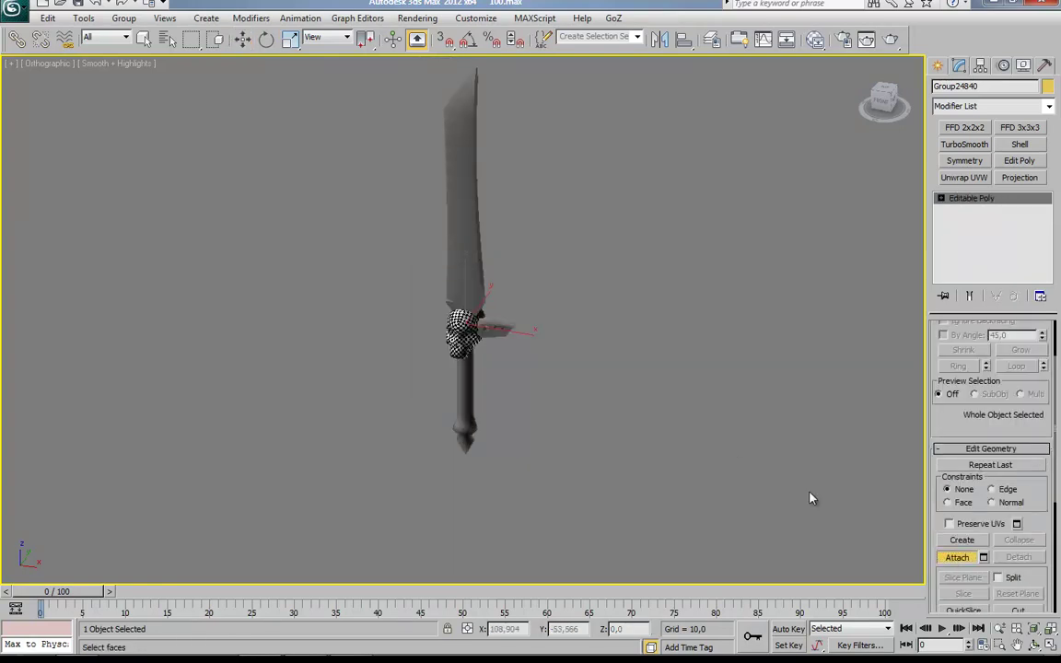
Frame the combined sword with edged faces shown and open the material editor.
key("F4")
key("z")
key("w")
key("m")
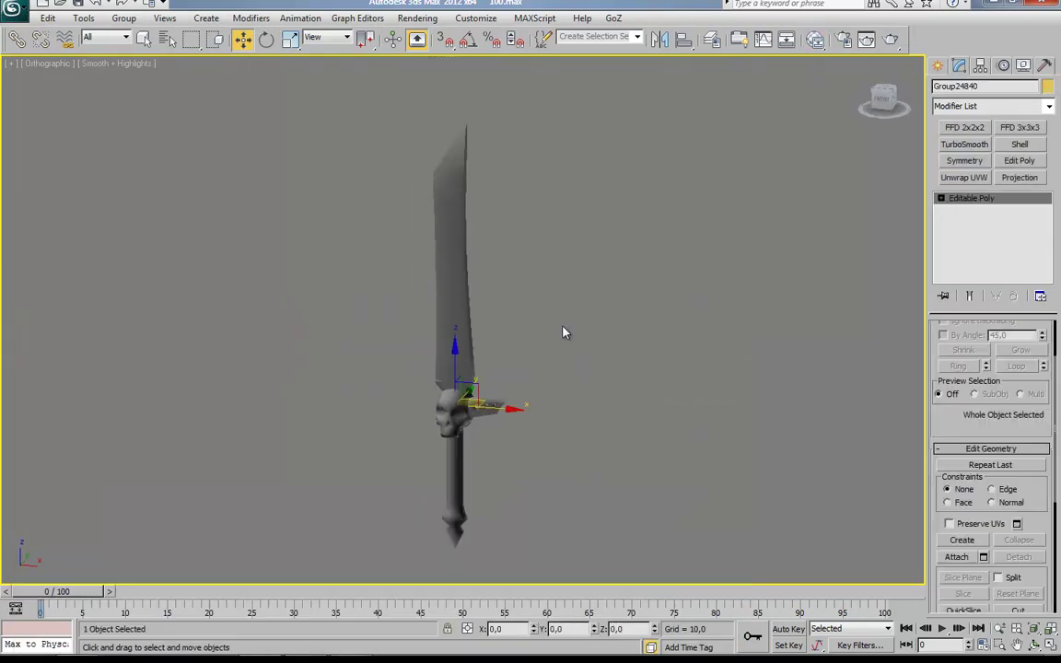
scroll(990, 414, "down", 5)
scroll(990, 414, "up", 8)
In the sword's UV layout, move the spiked island and place the small blocks beside the guard.
left_click(990, 474)
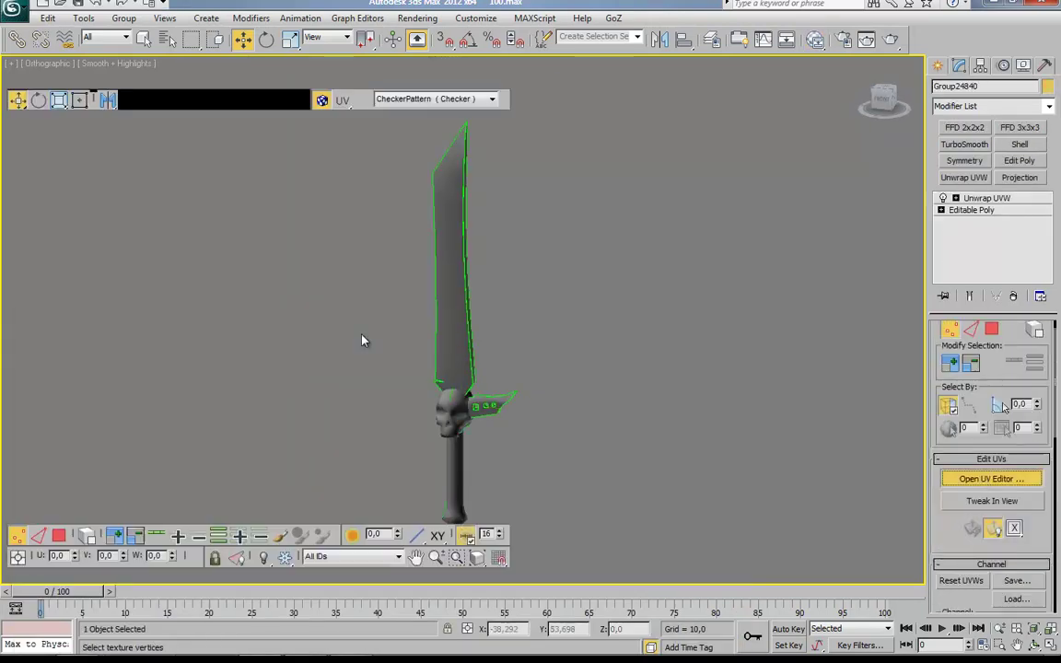
scroll(414, 369, "down", 5)
scroll(177, 545, "down", 2)
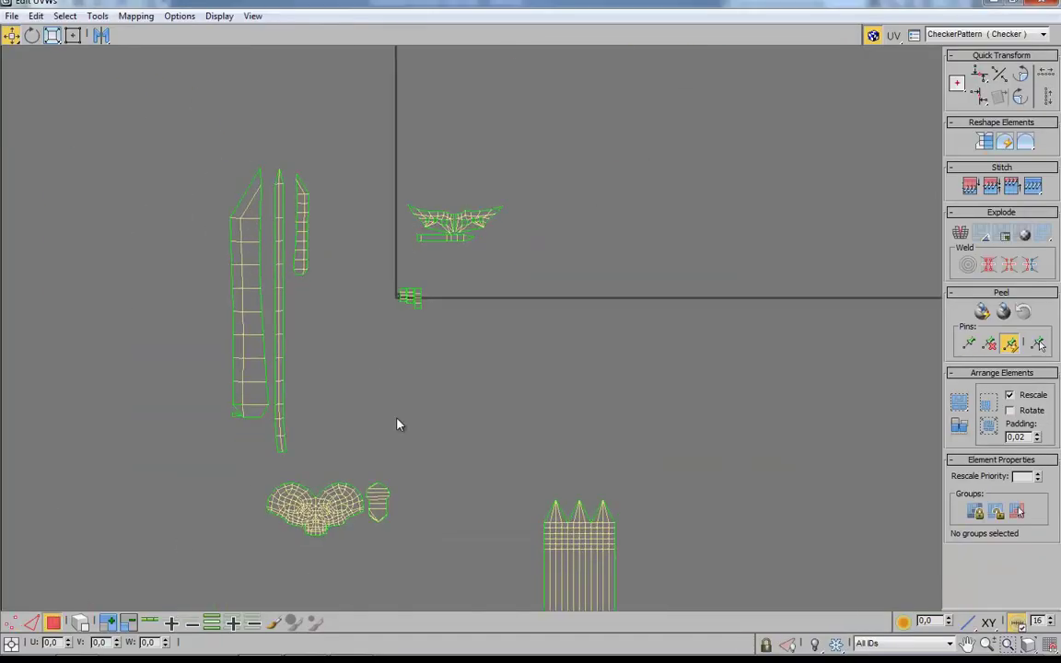
scroll(398, 426, "up", 5)
scroll(369, 405, "up", 3)
scroll(473, 361, "down", 3)
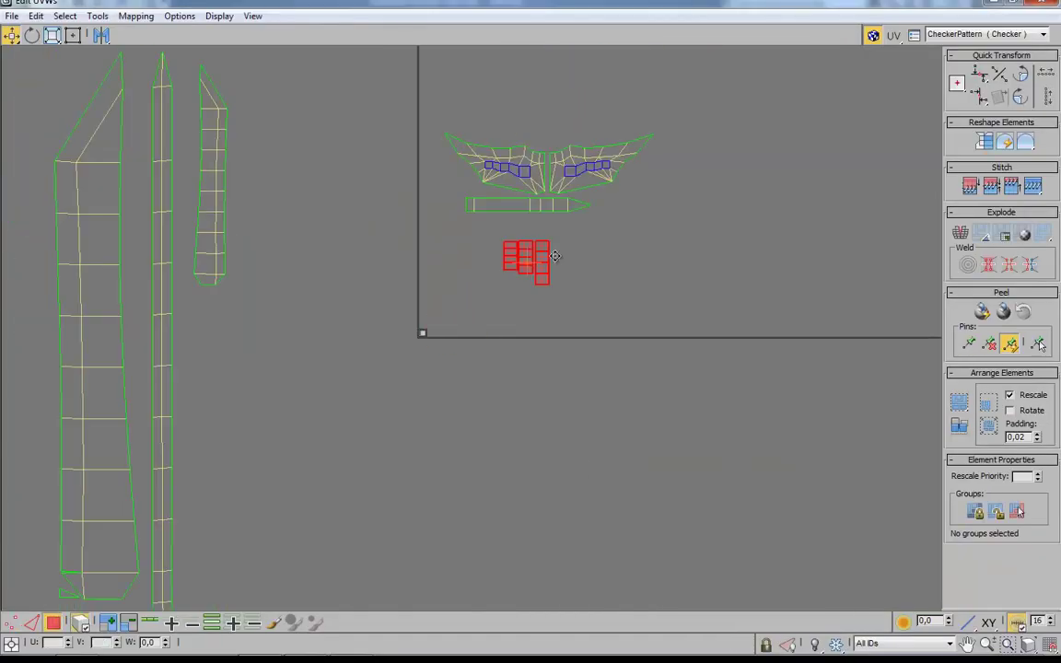
scroll(504, 351, "up", 5)
scroll(579, 335, "down", 3)
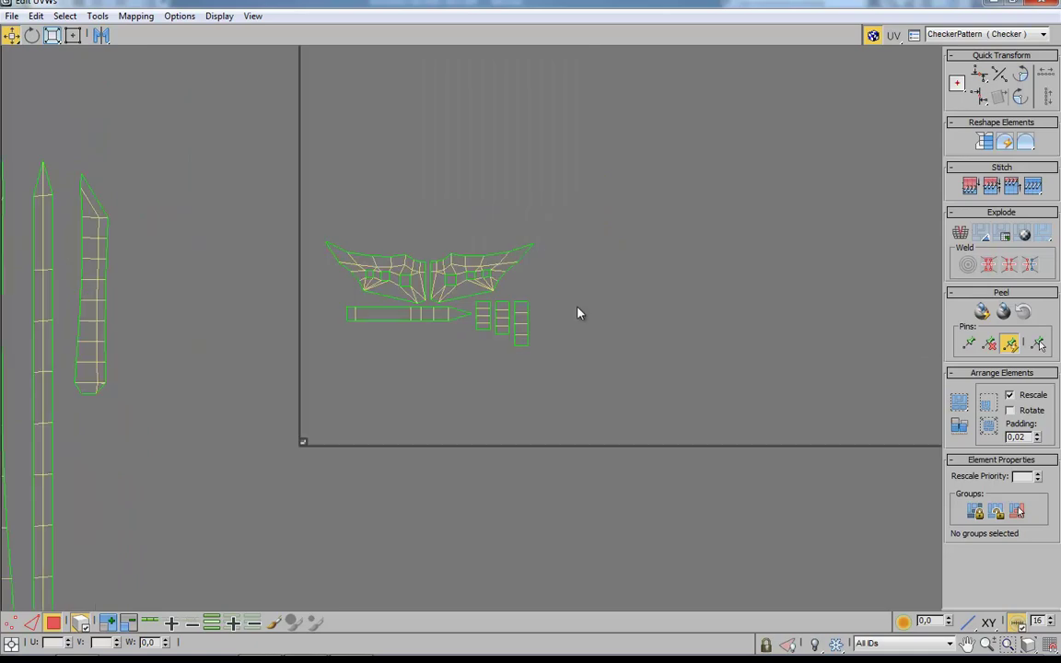
scroll(579, 313, "down", 2)
left_click_drag(608, 439, 372, 237)
middle_click_drag(371, 237, 376, 356)
left_click(422, 204)
left_click_drag(422, 203, 476, 210)
Bring the skull islands beside the guard and move all islands into the UV square.
scroll(547, 164, "up", 3)
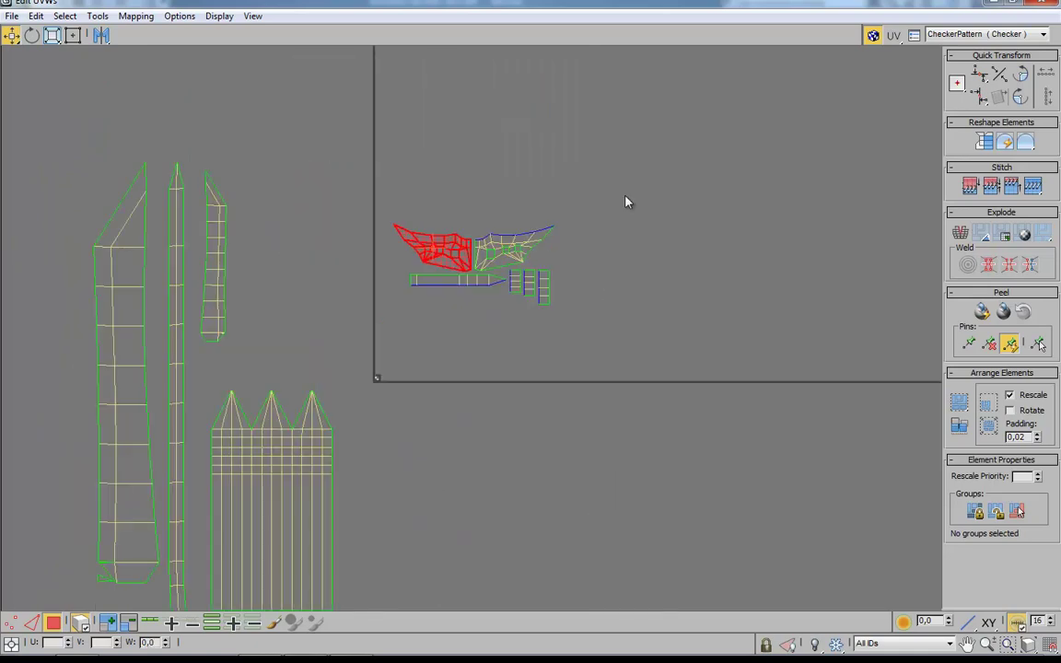
scroll(473, 497, "down", 2)
left_click_drag(352, 564, 414, 244)
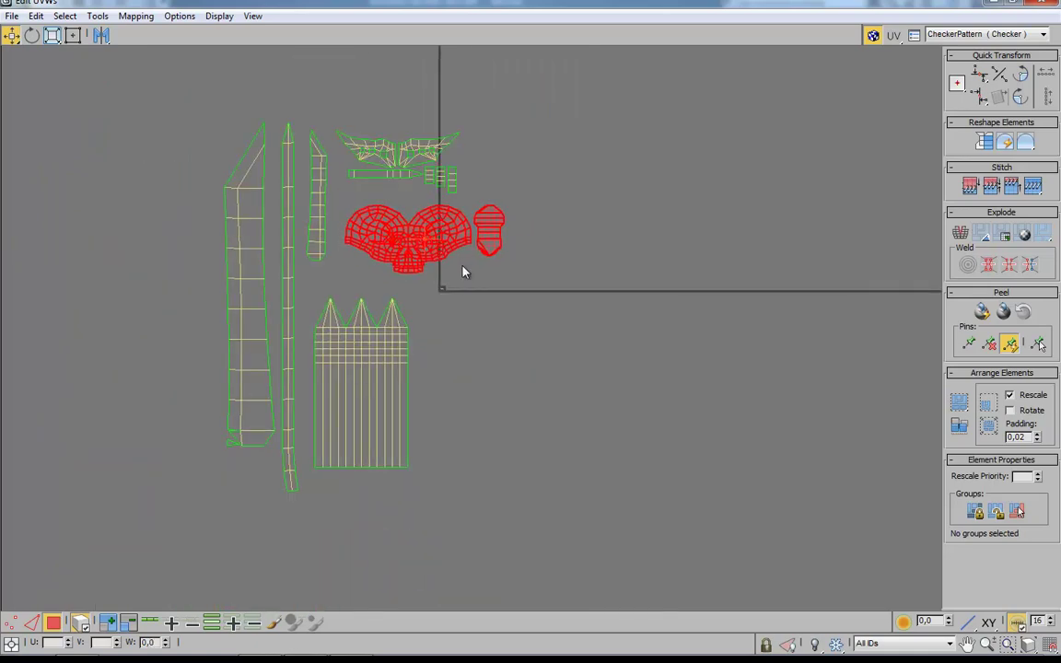
left_click_drag(464, 272, 576, 390)
key("ctrl+a")
scroll(364, 329, "up", 2)
scroll(363, 328, "down", 3)
left_click_drag(386, 379, 393, 327)
Move the three blade islands down and push the spiked island far right.
scroll(350, 428, "up", 2)
scroll(435, 283, "up", 2)
left_click(11, 34)
mouse_move(379, 66)
left_mouse_down()
mouse_move(256, 457)
mouse_move(280, 475)
left_mouse_up()
left_click(355, 450)
middle_click_drag(355, 471, 355, 451)
left_click_drag(414, 368, 818, 234)
left_click(420, 162)
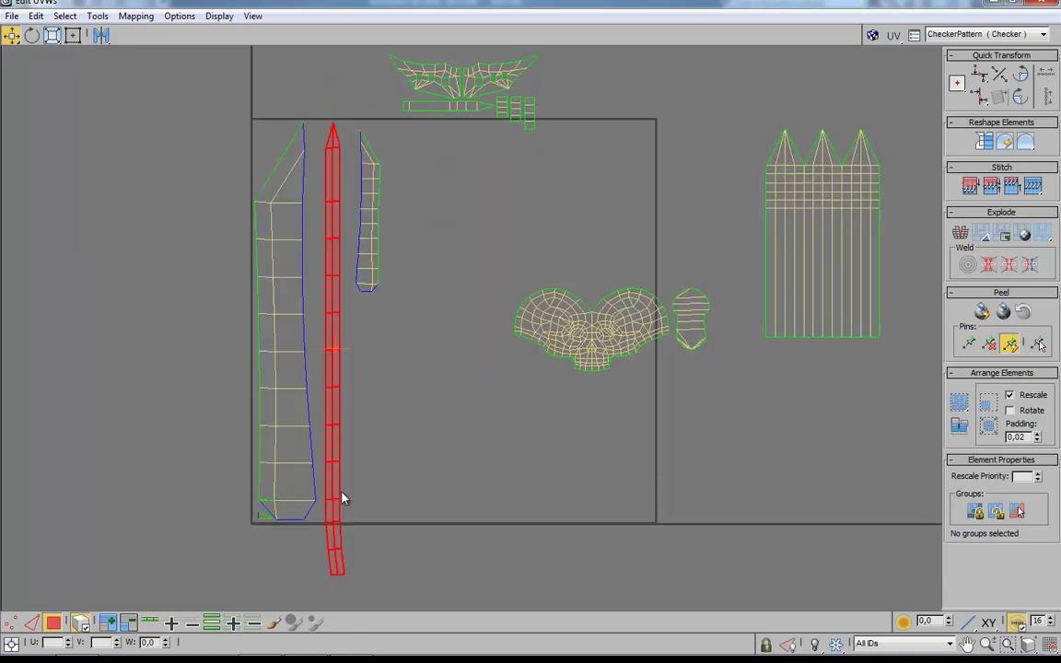
Rescale the blade islands and stretch the long thin blade strip to fit the square.
mouse_move(272, 341)
left_mouse_down()
mouse_move(298, 434)
mouse_move(256, 327)
mouse_move(281, 295)
left_mouse_up()
scroll(249, 325, "up", 1)
scroll(244, 323, "down", 2)
scroll(433, 410, "up", 2)
scroll(426, 329, "up", 1)
left_click(426, 329)
scroll(271, 450, "up", 1)
scroll(272, 450, "down", 2)
scroll(448, 113, "up", 2)
left_click(387, 277)
left_click_drag(403, 348, 303, 337)
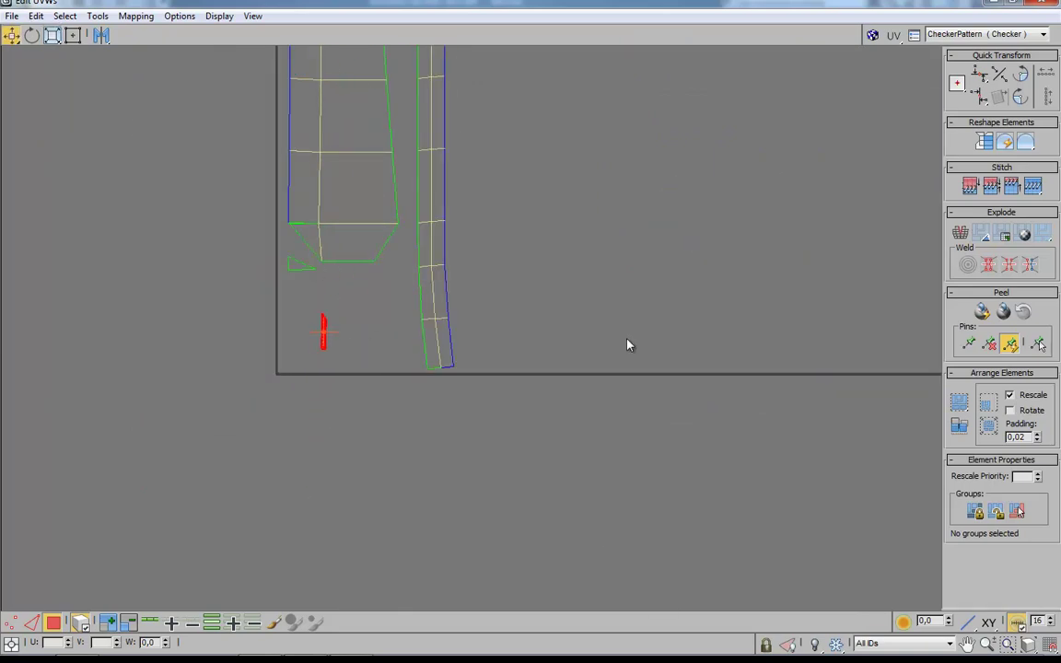
scroll(627, 345, "down", 2)
scroll(517, 360, "down", 1)
scroll(742, 296, "up", 1)
Move the guard island down-left and scale up the skull face and back islands.
left_click_drag(394, 120, 357, 207)
left_click_drag(391, 319, 670, 497)
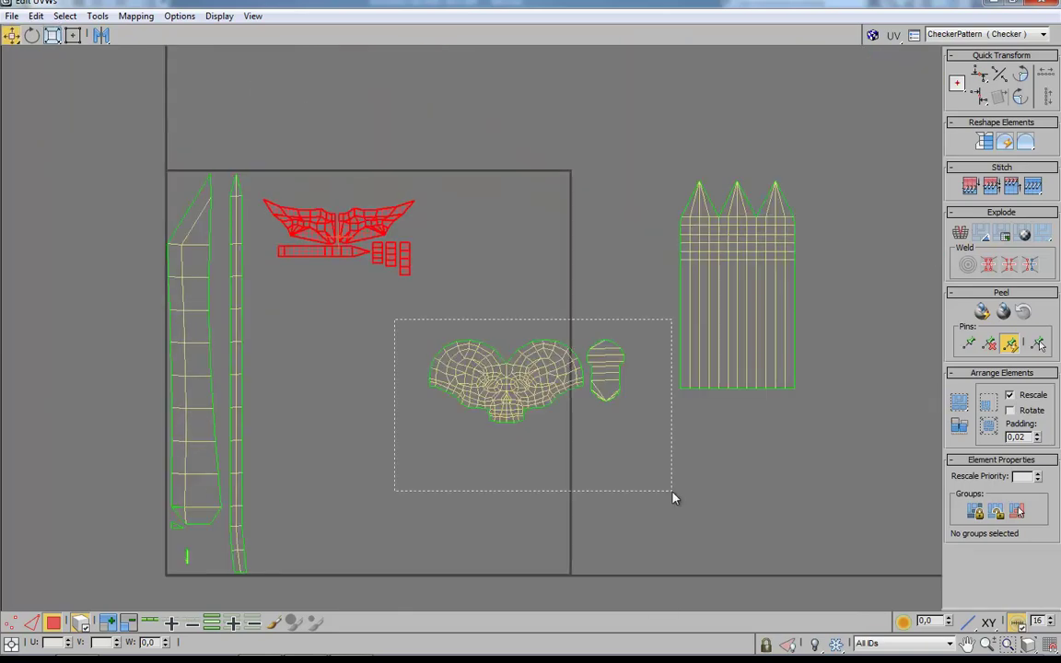
key("r")
mouse_move(369, 405)
left_mouse_down()
mouse_move(362, 381)
mouse_move(373, 370)
mouse_move(498, 497)
left_mouse_up()
key("w")
left_click(314, 321)
left_click(168, 508)
Lay the blade strips horizontally and rotate the spiked island 90° into the square.
left_click(1020, 76)
left_click_drag(390, 279, 416, 203)
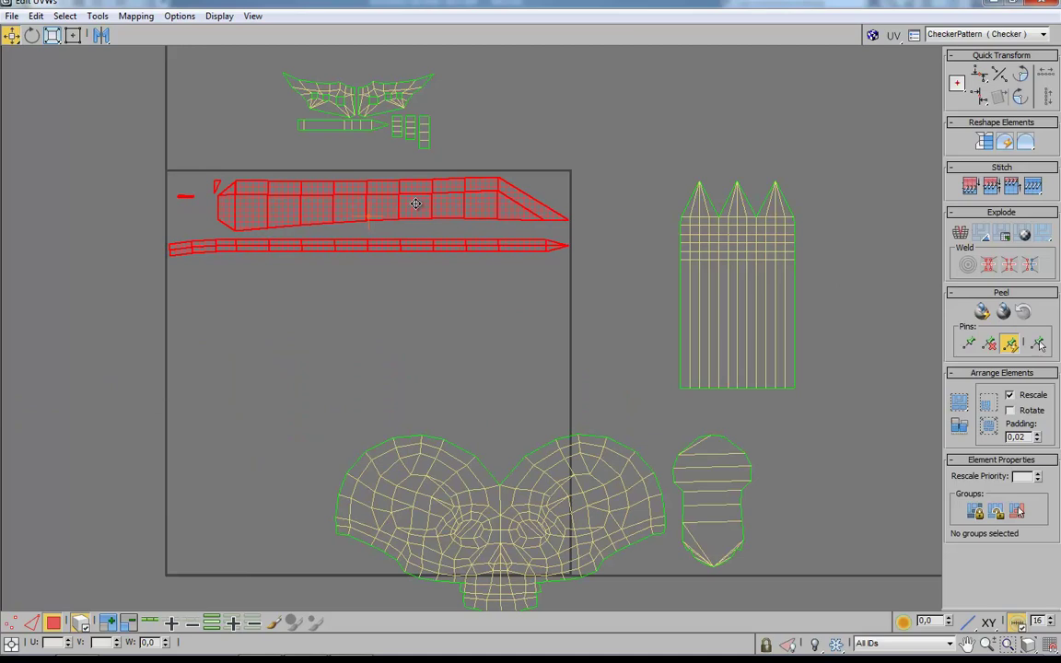
left_click_drag(814, 449, 323, 589)
left_click_drag(498, 516, 358, 473)
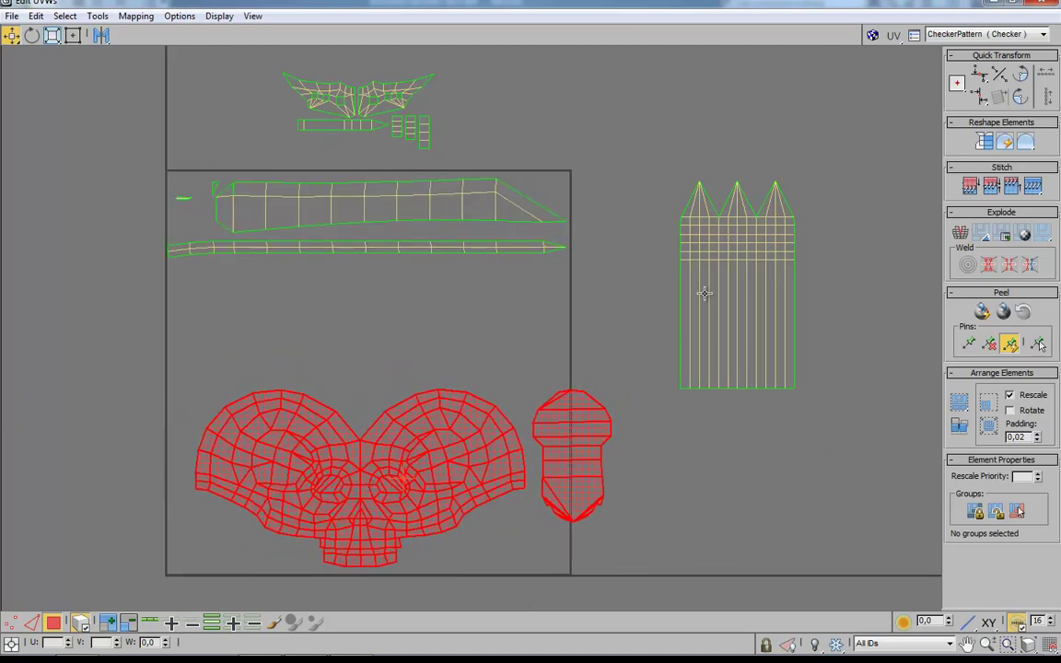
left_click(343, 103)
mouse_move(687, 293)
left_mouse_down()
mouse_move(397, 341)
mouse_move(460, 320)
left_mouse_up()
left_click(1020, 76)
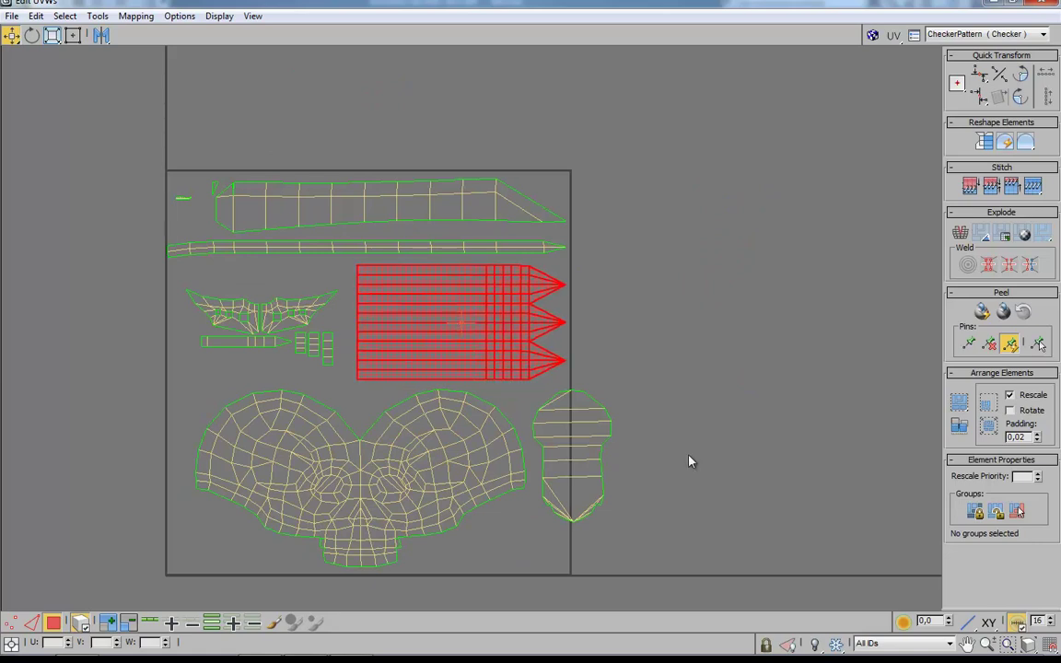
Nudge the skull face and back islands left into place.
scroll(691, 462, "up", 2)
left_click(396, 368)
left_click_drag(396, 368, 384, 364)
left_click_drag(698, 398, 634, 398)
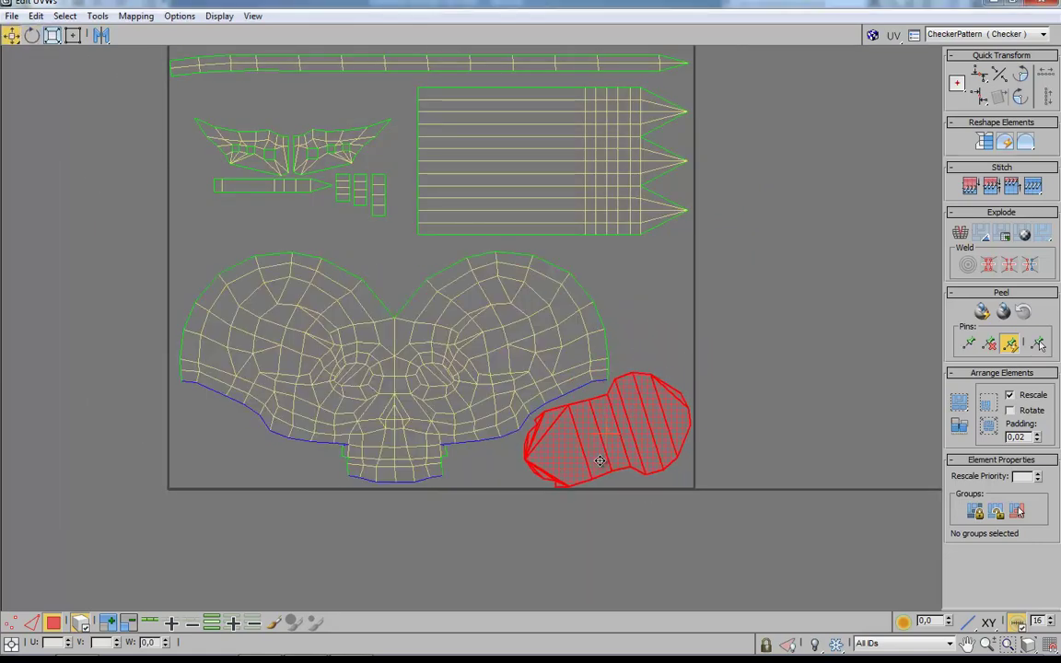
scroll(408, 327, "up", 2)
scroll(671, 389, "down", 3)
scroll(523, 220, "up", 4)
Adjust the guard emblem island and move the small block islands to the lower right.
left_click(502, 244)
left_click(53, 35)
left_click_drag(396, 276, 343, 261)
right_click(344, 260)
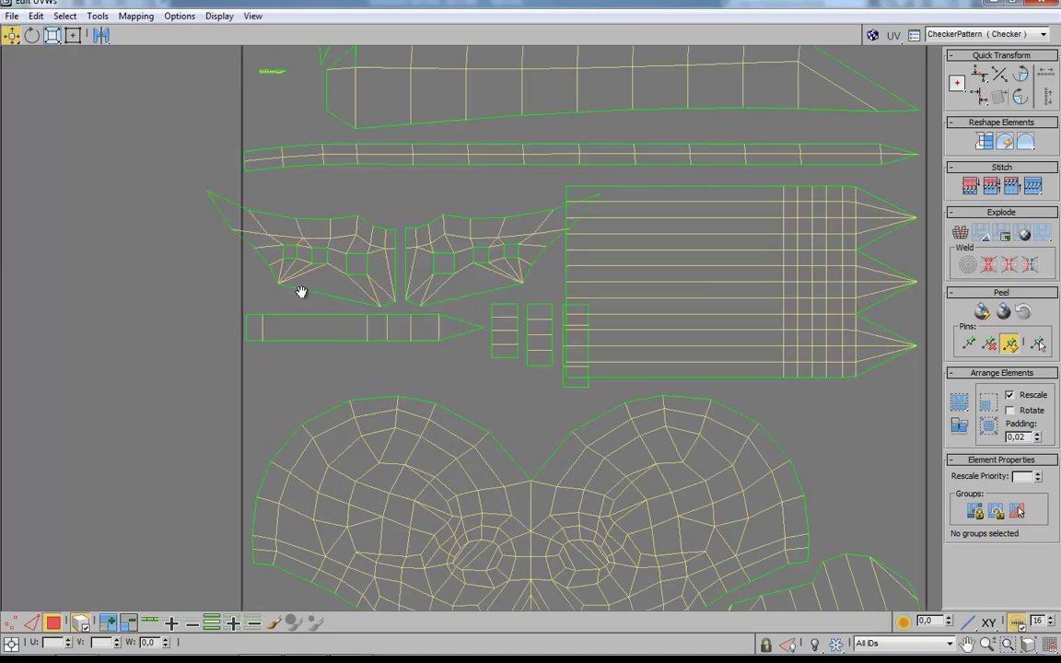
scroll(367, 294, "up", 2)
left_click(390, 282)
left_click_drag(444, 369, 463, 434)
scroll(403, 378, "down", 3)
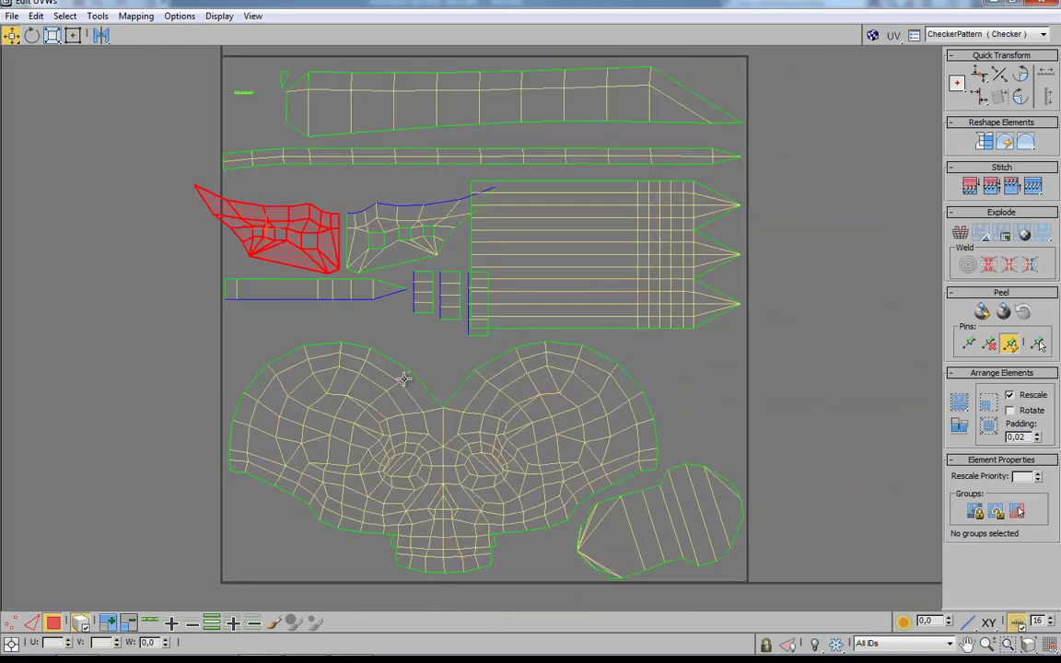
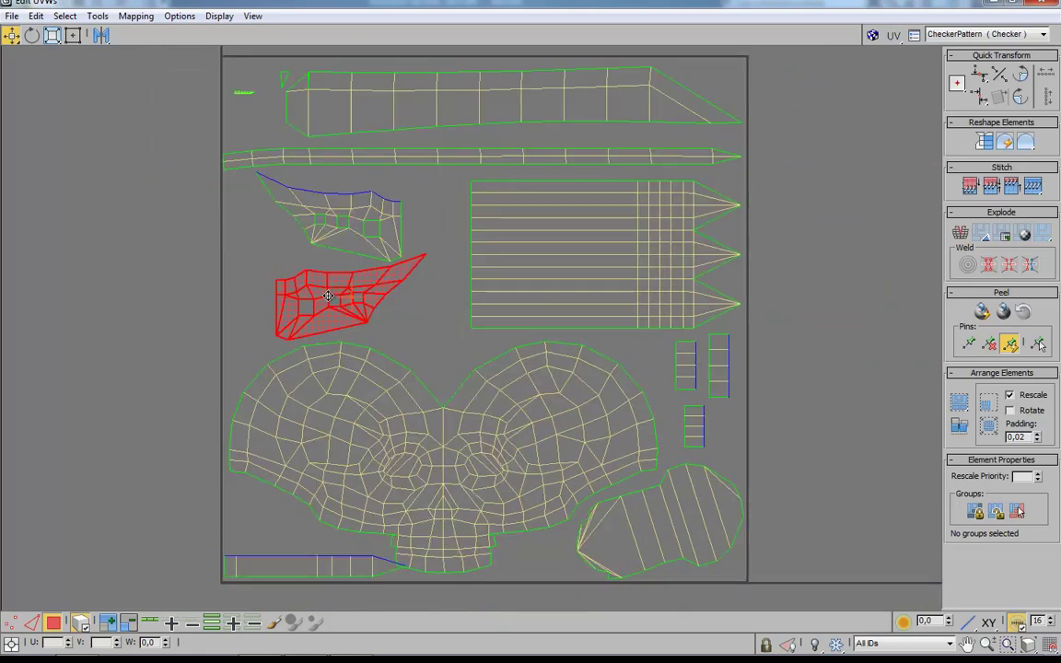
Scale both crossguard UV islands up with Freeform and nudge the upper one down.
scroll(328, 295, "up", 3)
key("e")
key("w")
left_click(420, 267, "ctrl")
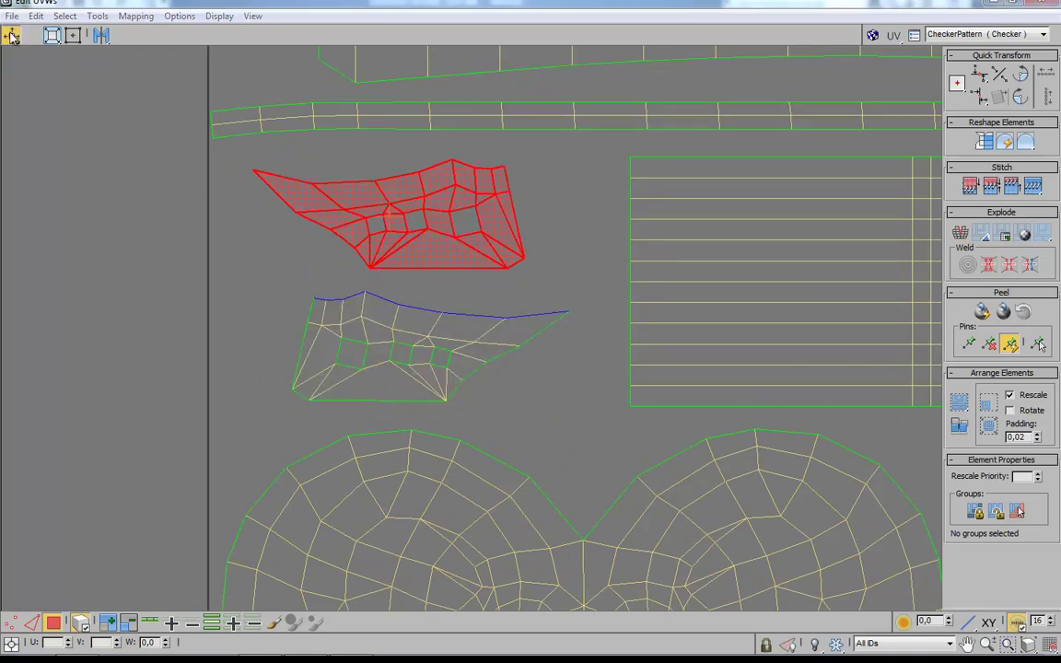
left_click_drag(395, 244, 377, 239)
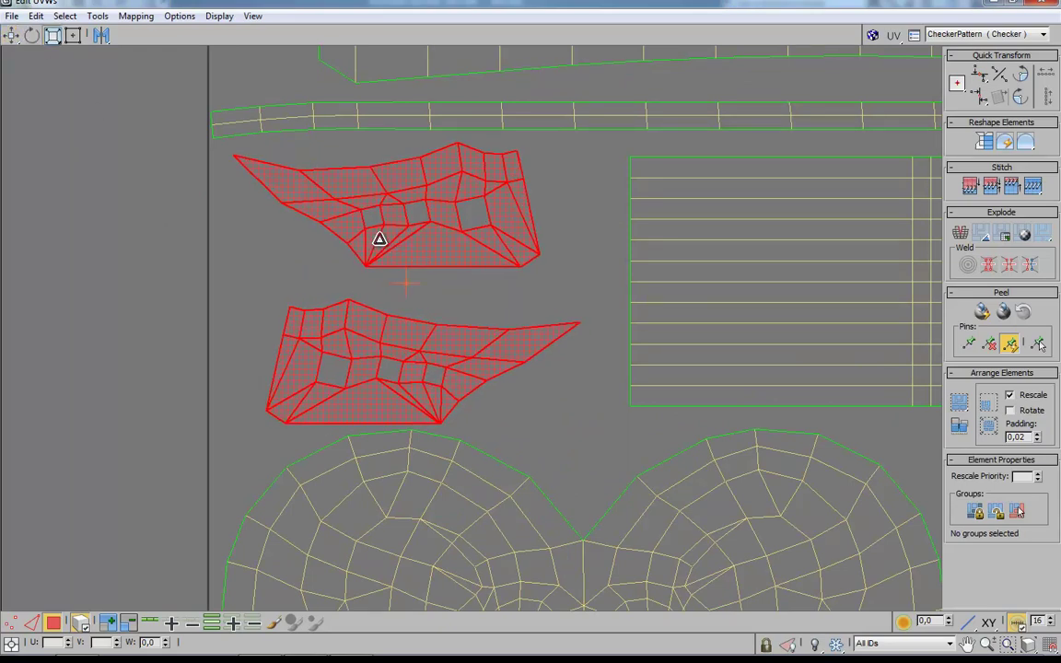
left_click(11, 35)
left_click_drag(381, 198, 383, 215)
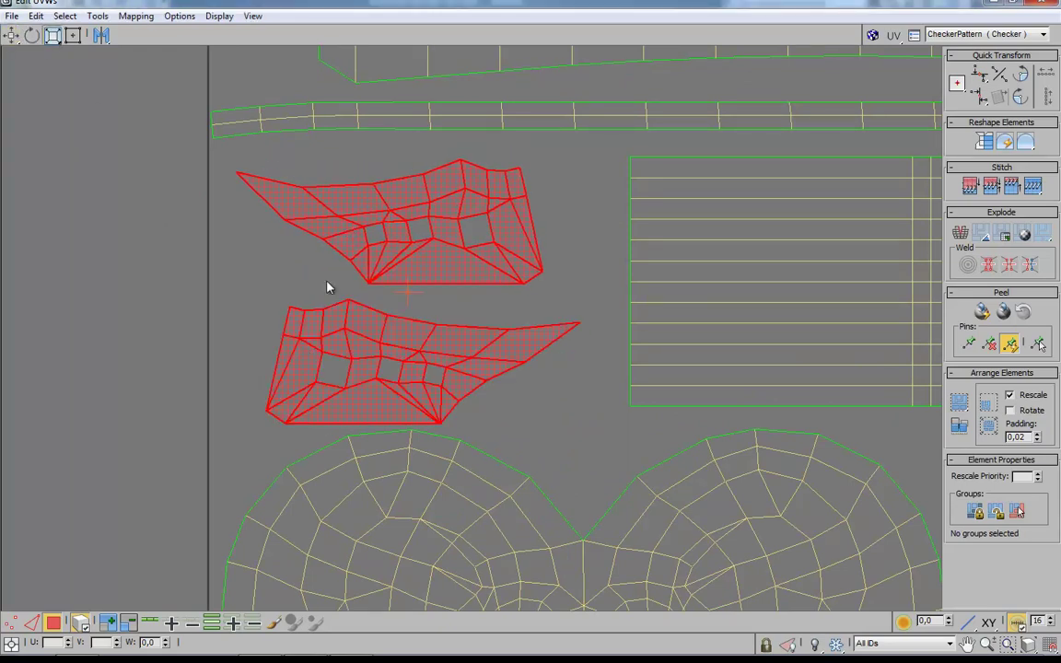
Move both guard islands into the free space beside the blade strips and recenter the layout.
scroll(493, 372, "down", 5)
scroll(507, 427, "up", 4)
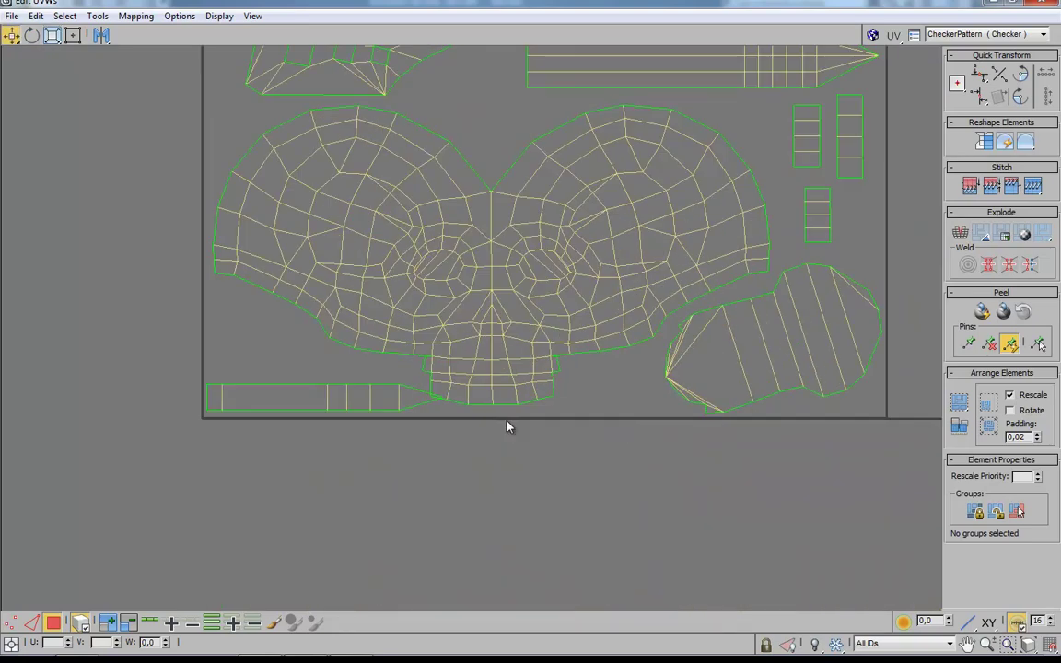
left_click(507, 391)
scroll(507, 391, "up", 2)
scroll(537, 329, "up", 2)
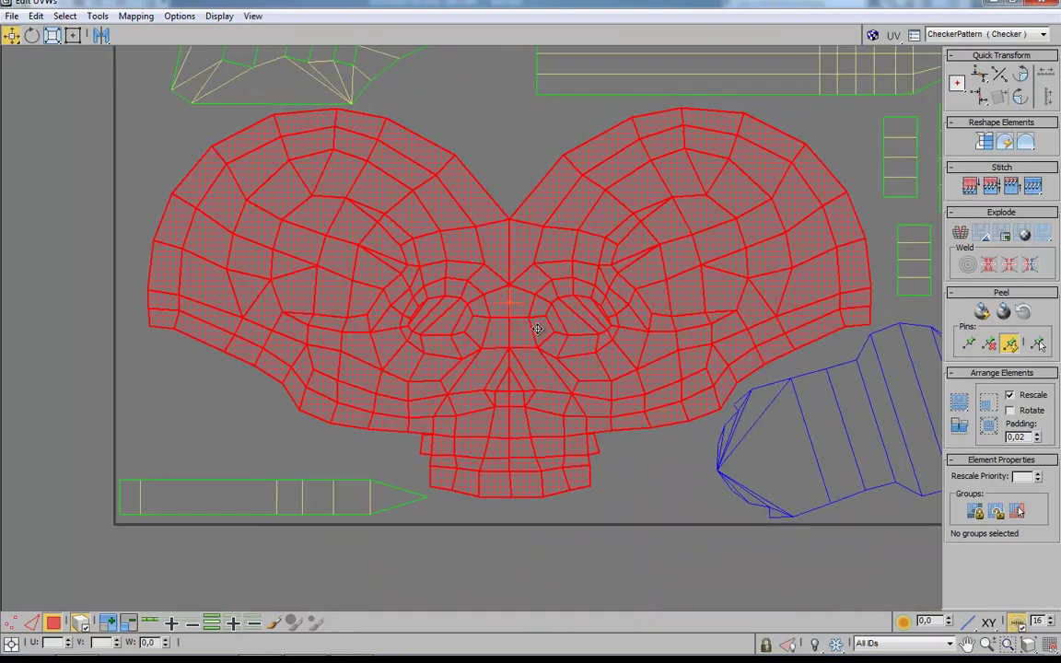
middle_click_drag(537, 328, 514, 550)
left_click(277, 267)
middle_click_drag(396, 338, 396, 435)
left_click(379, 244, "ctrl")
left_click_drag(378, 245, 407, 253)
scroll(470, 404, "down", 5)
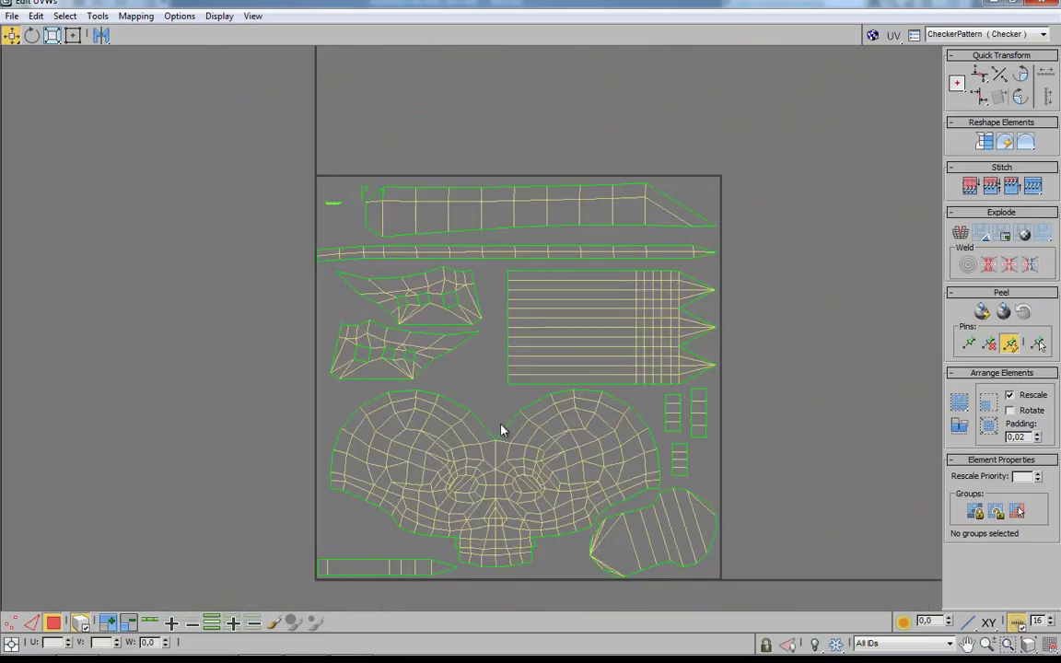
scroll(501, 430, "down", 2)
middle_click_drag(532, 485, 504, 401)
Close Edit UVWs and convert the sword to Editable Poly, collapsing the unwrap.
left_click(1020, 2)
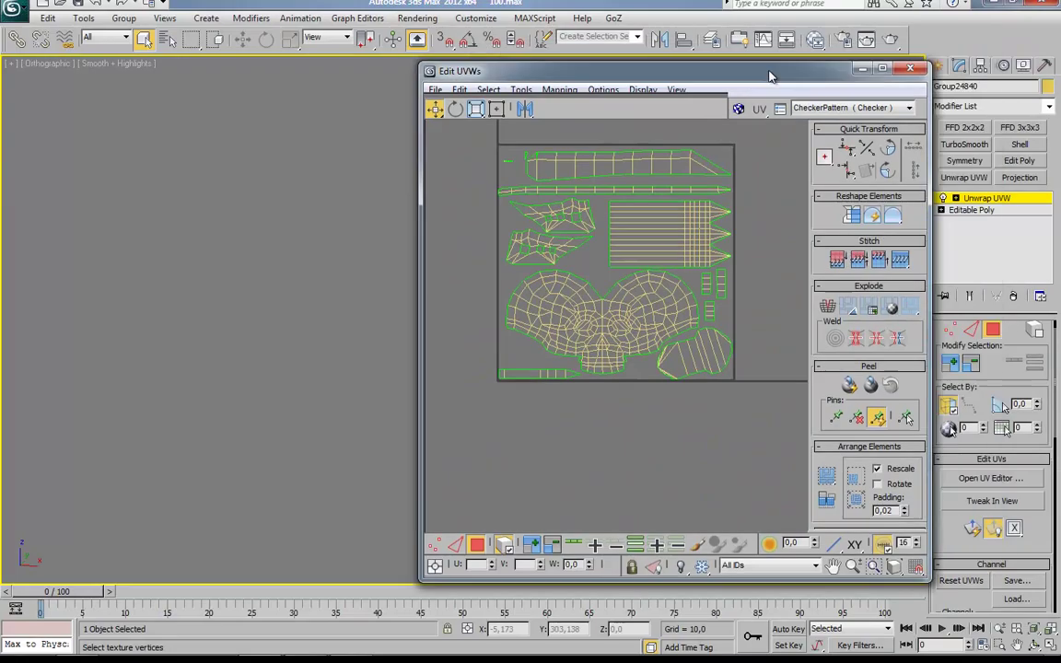
left_click_drag(710, 71, 383, 78)
left_click(597, 78)
right_click(449, 219)
left_click(569, 370)
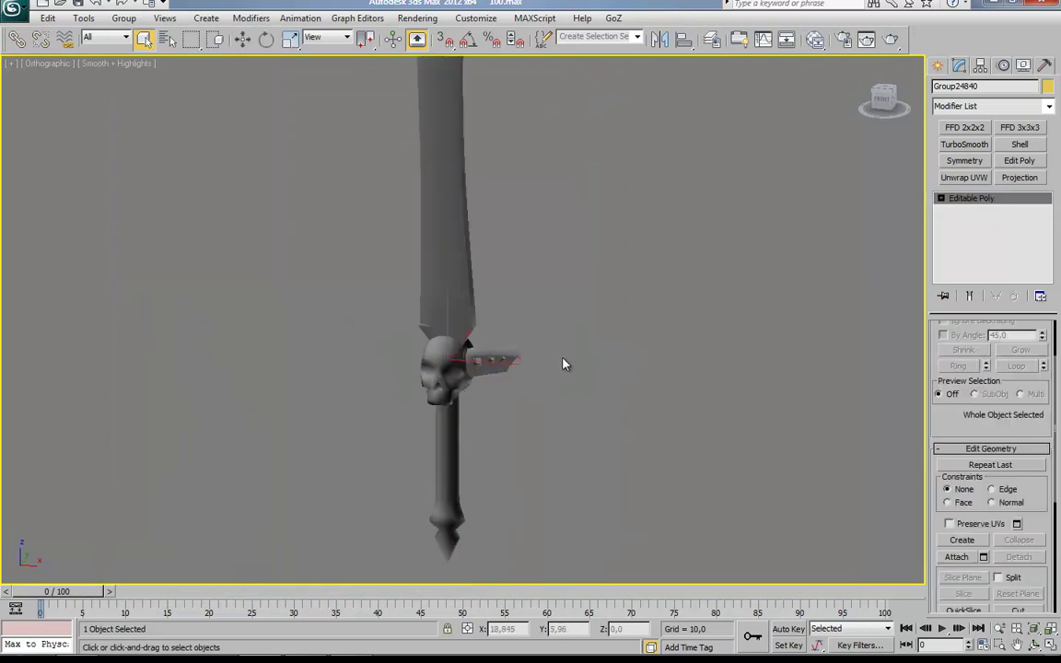
Toggle the LP layer's visibility in Layer Manager so its meshes end up hidden.
left_click(714, 40)
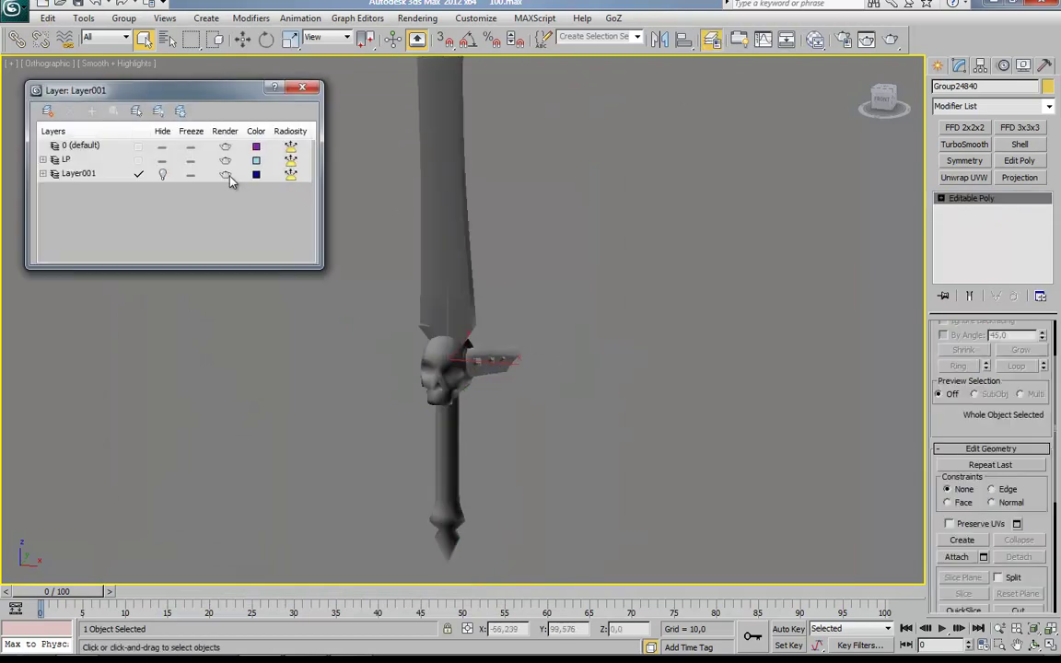
left_click(179, 175)
left_click(162, 176)
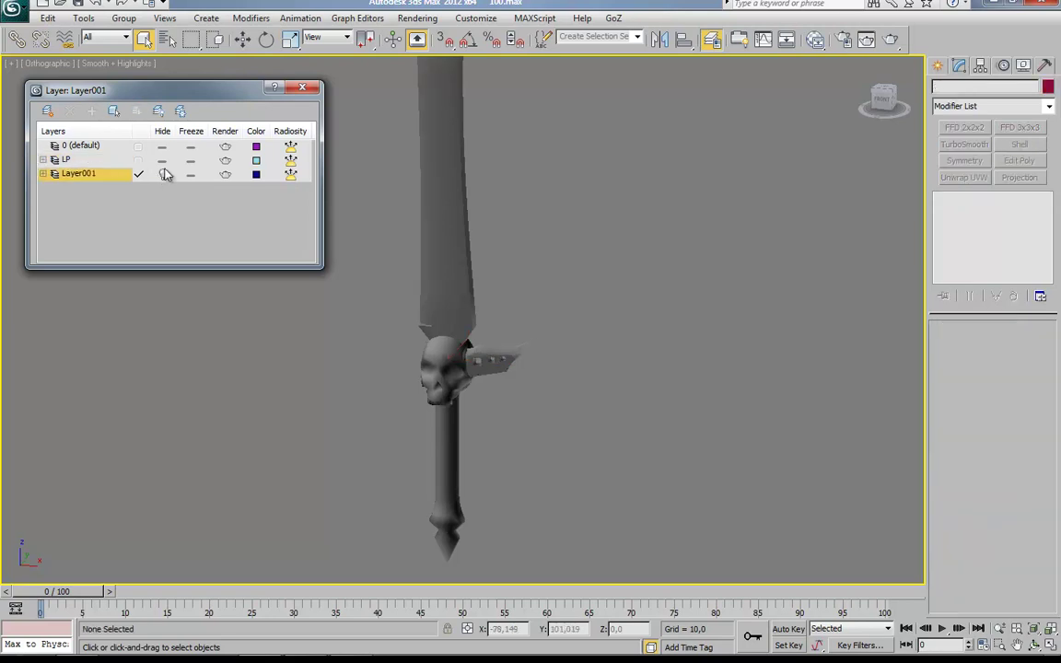
left_click(162, 161)
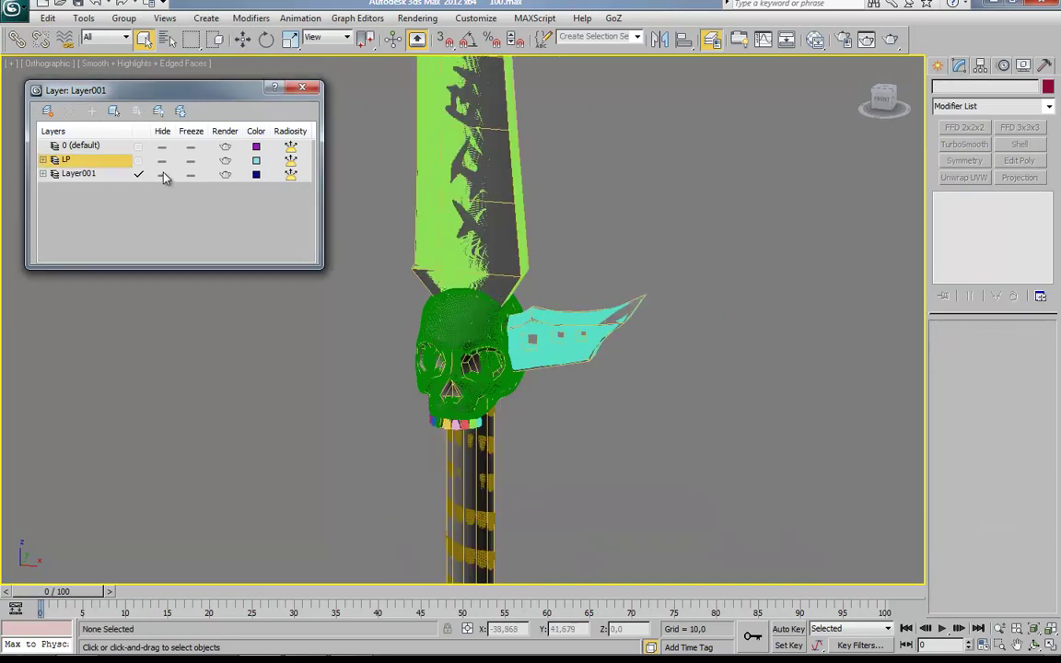
left_click(162, 177)
left_click(302, 87)
scroll(298, 327, "down", 5)
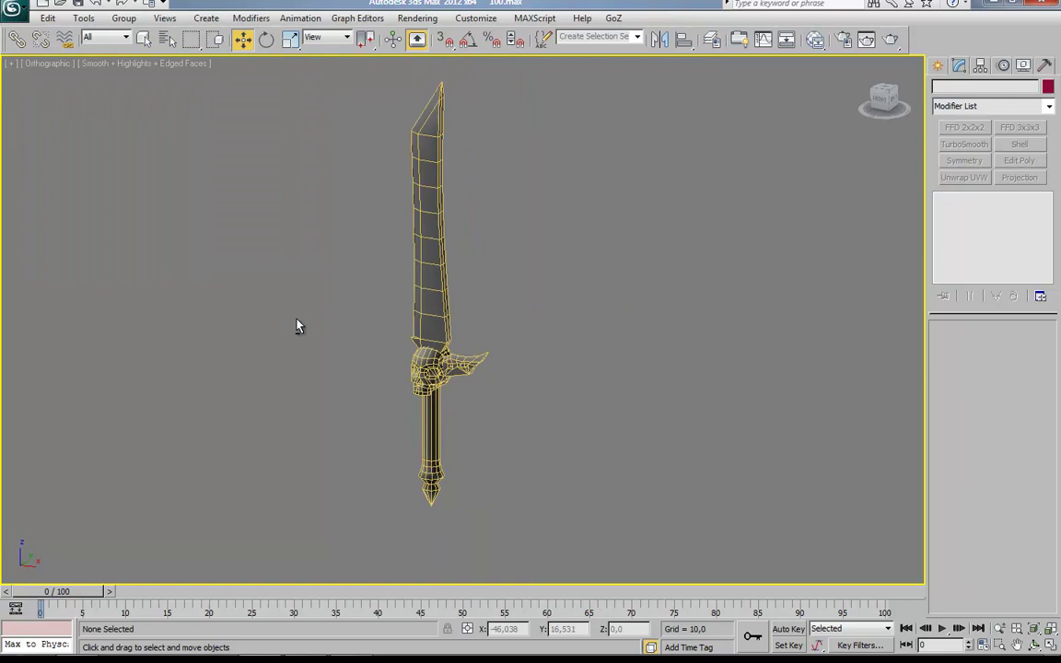
Add an Edit Poly modifier and move the blade, guard and handle elements along Y.
key("w")
left_click(410, 216)
left_click(1018, 160)
key("5")
left_click(419, 230)
middle_click_drag(485, 281, 440, 263)
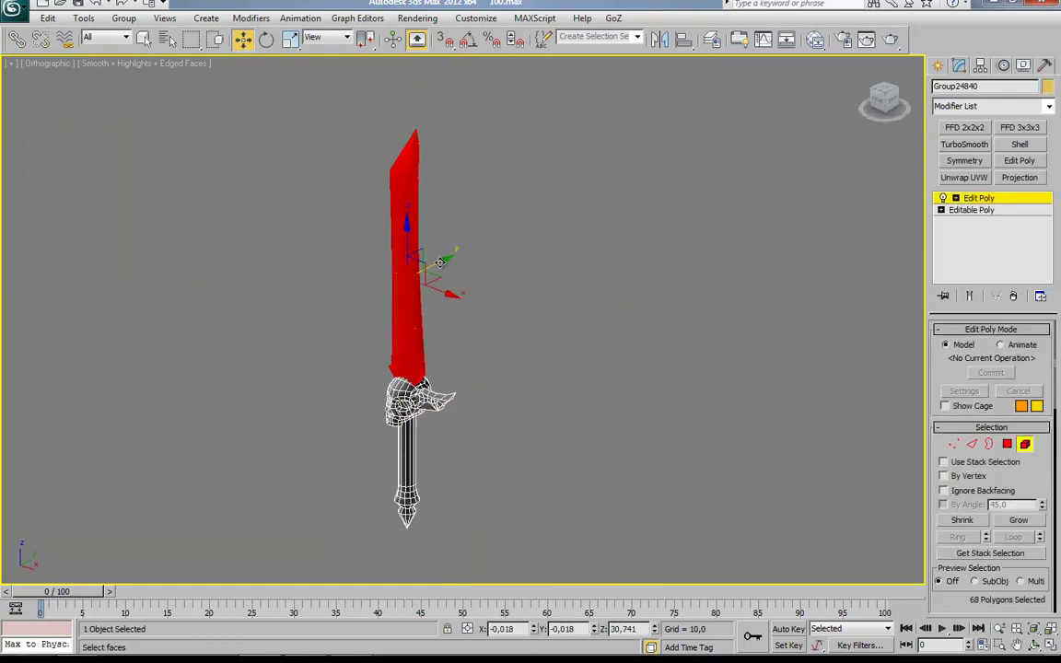
key("F12")
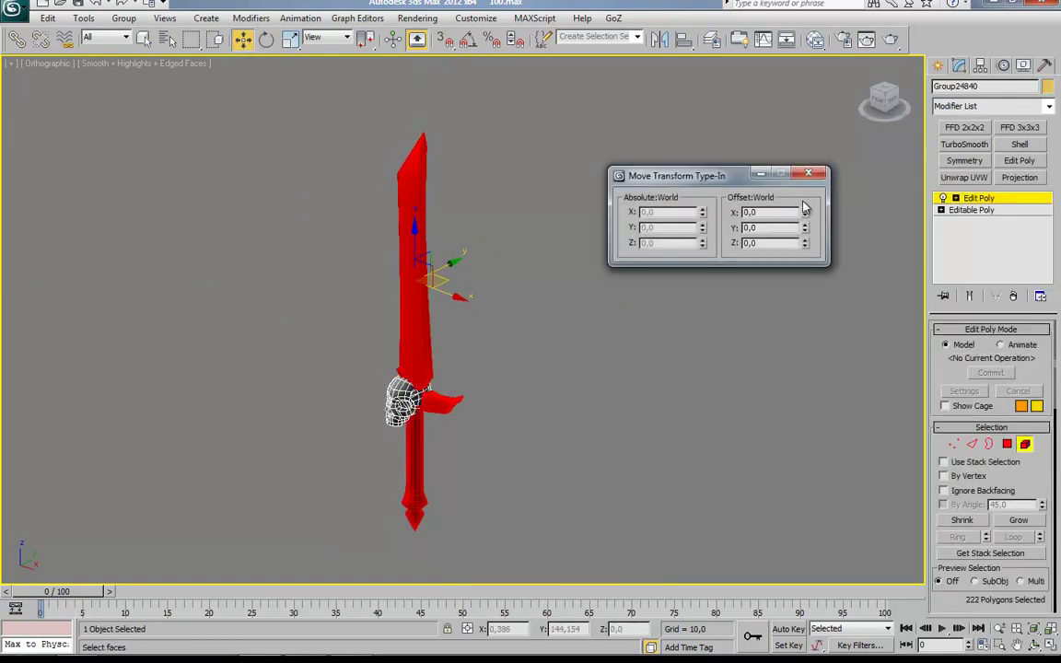
key("Return")
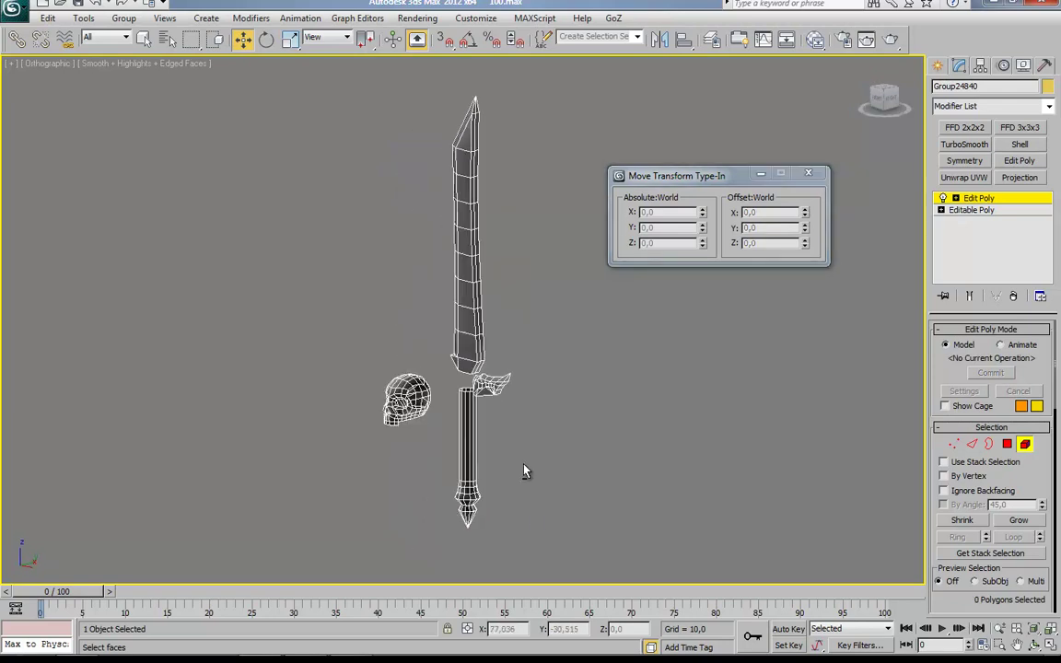
left_click(759, 242)
Unhide the coloured high-poly sword meshes in Layer Manager.
left_click(712, 39)
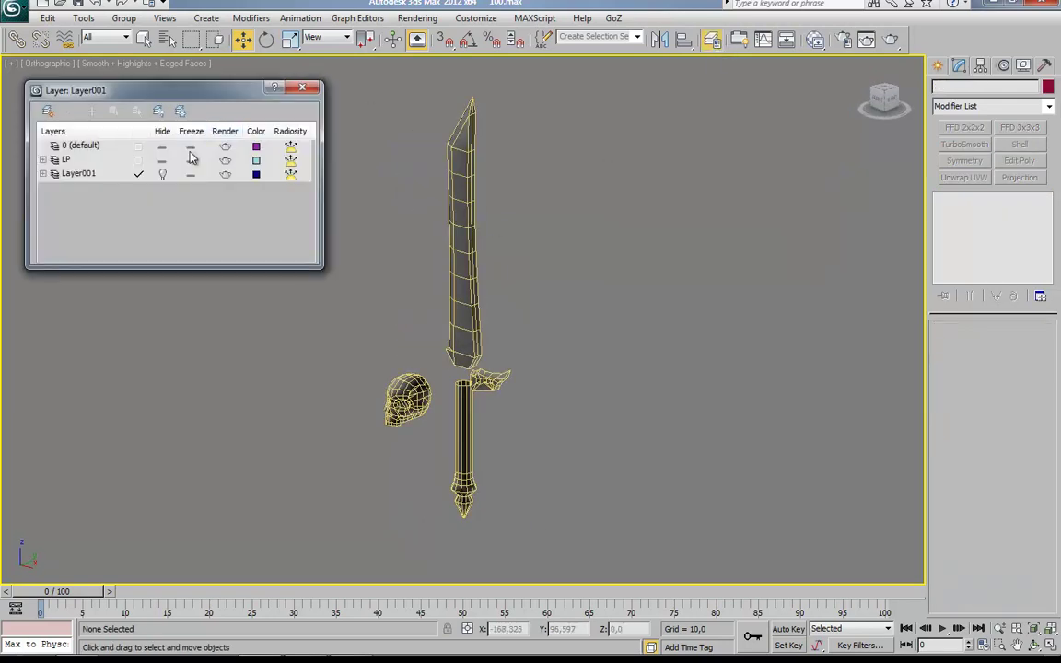
left_click(162, 157)
left_click(295, 73)
Select the high-poly sword parts and move them onto the low-poly parts.
left_click(410, 231)
key("z")
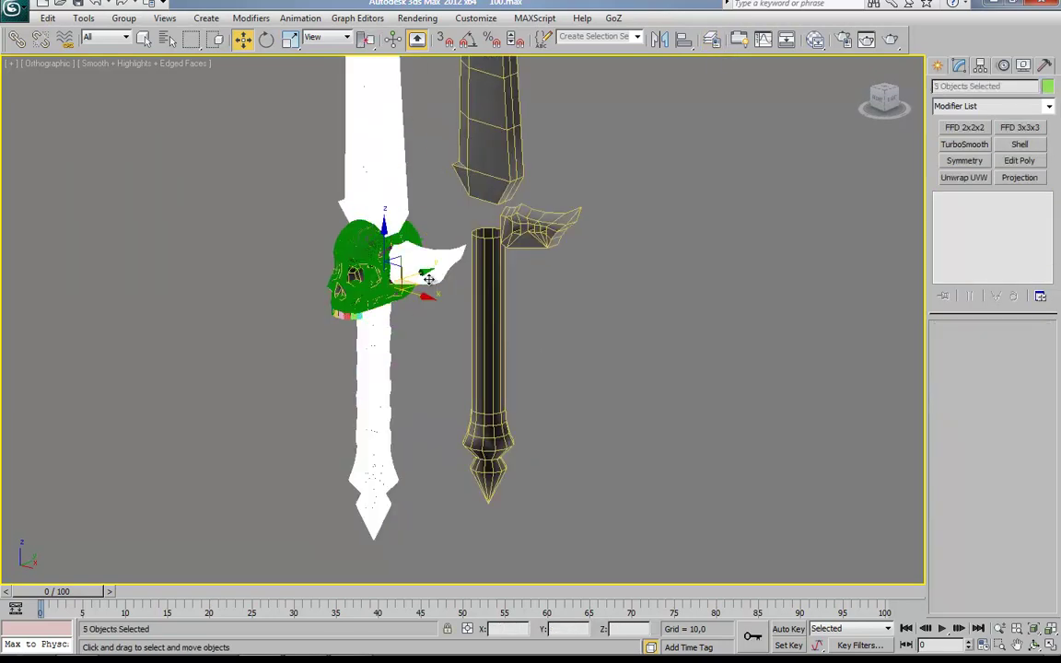
middle_click_drag(428, 279, 427, 317, "alt")
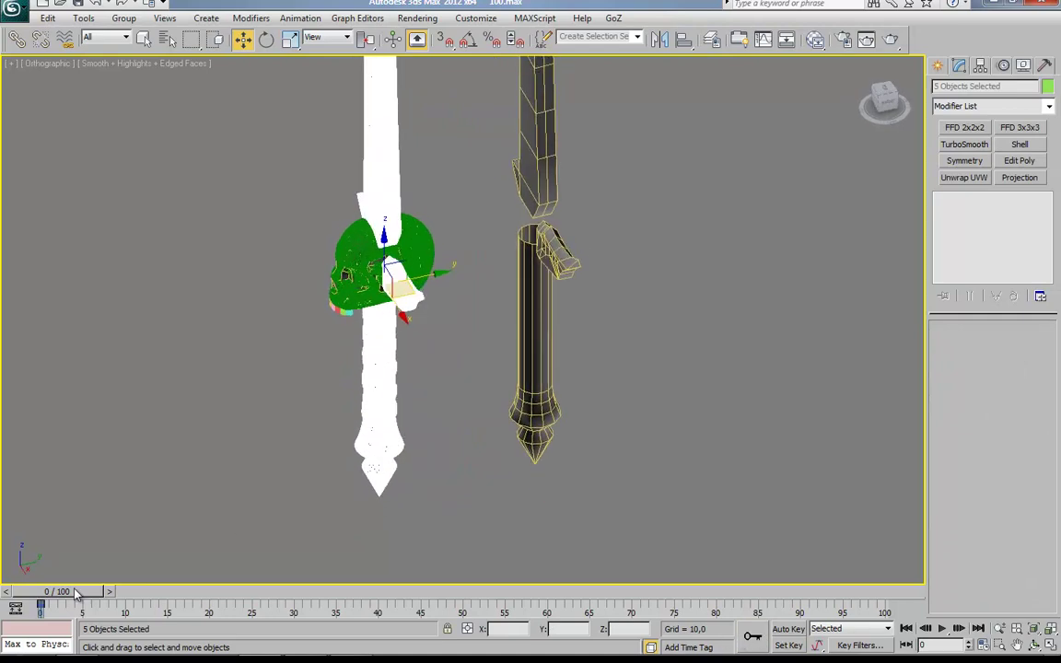
right_click(244, 39)
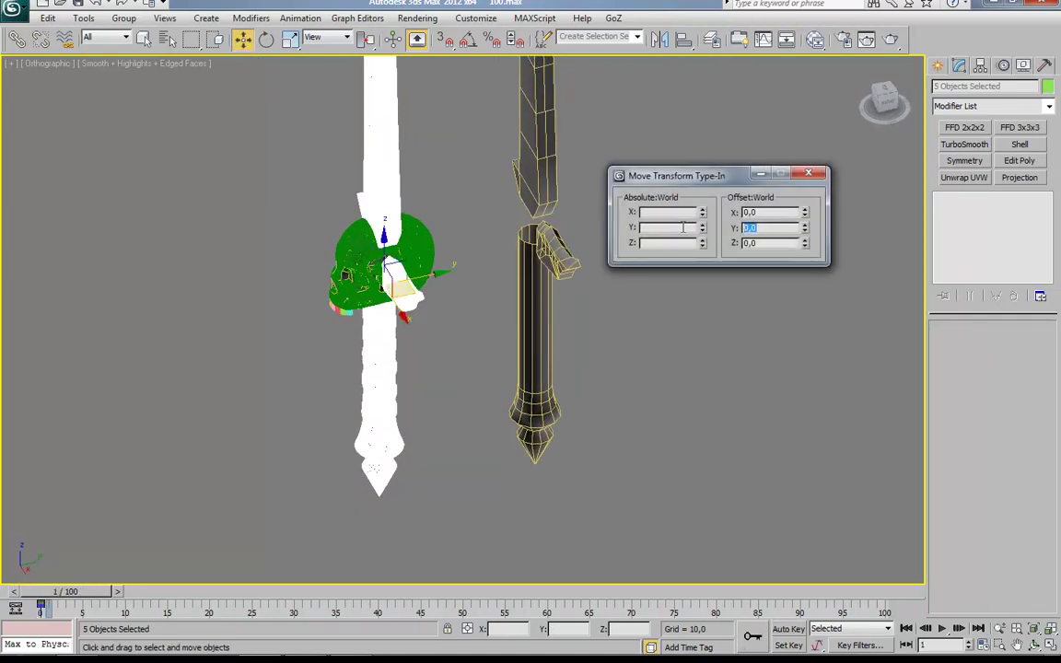
key("Return")
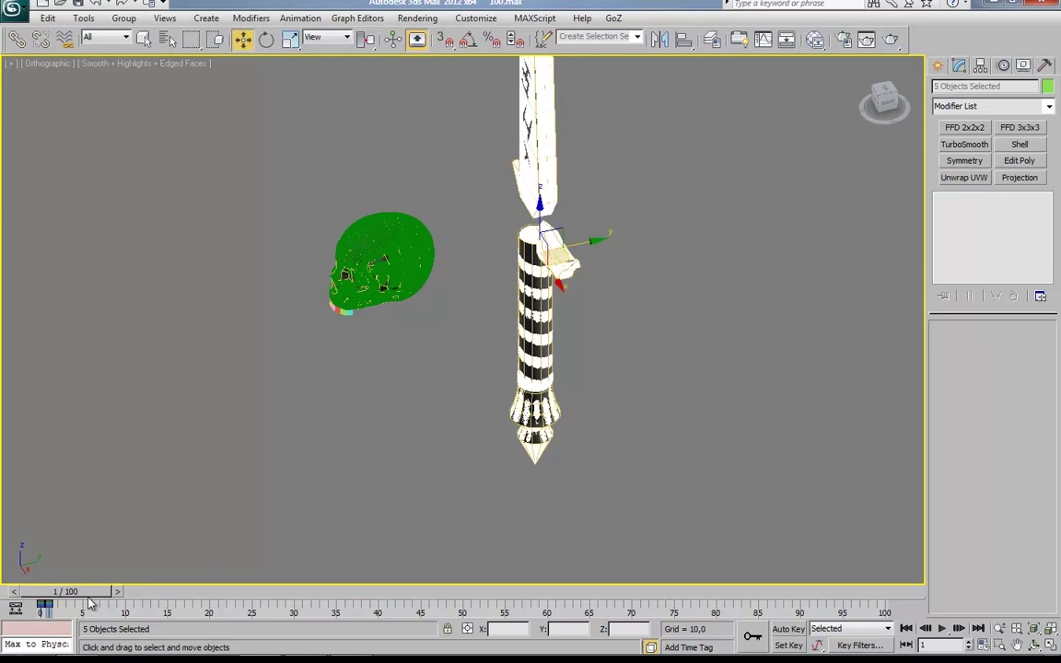
With Auto Key on at frame 1, offset the high-poly parts by −20 in Y.
left_click(788, 629)
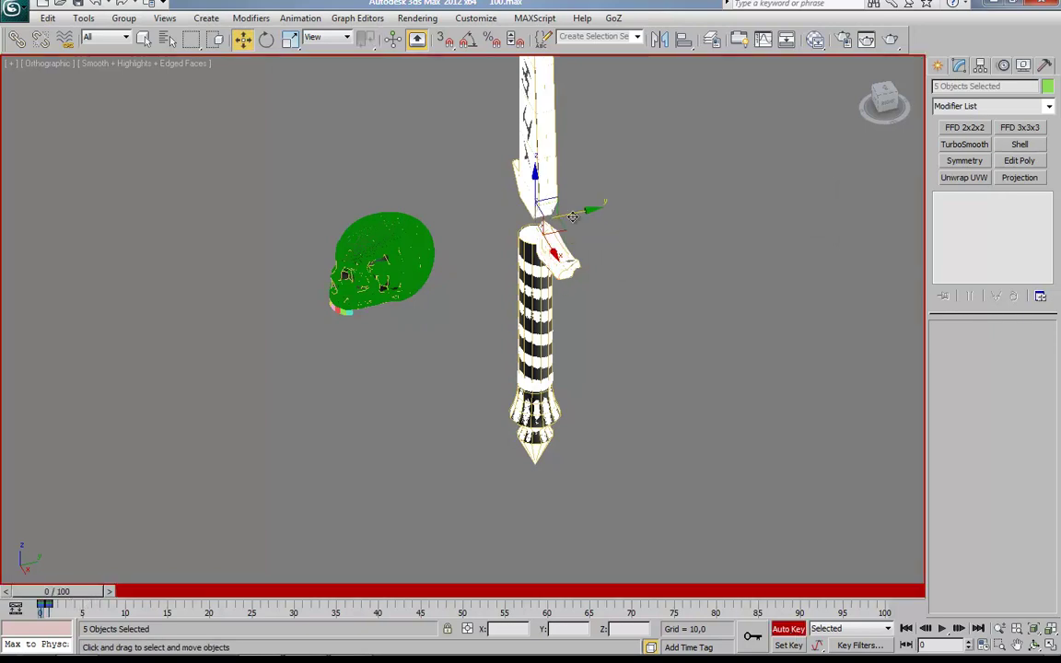
key("F12")
key("Return")
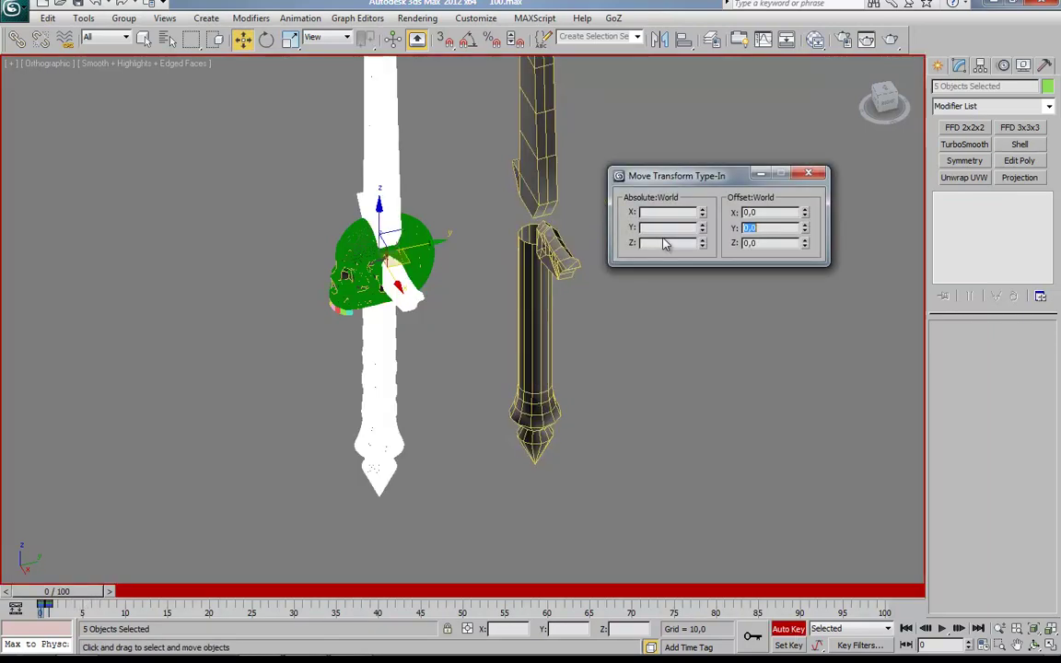
left_click(808, 173)
left_click(262, 453)
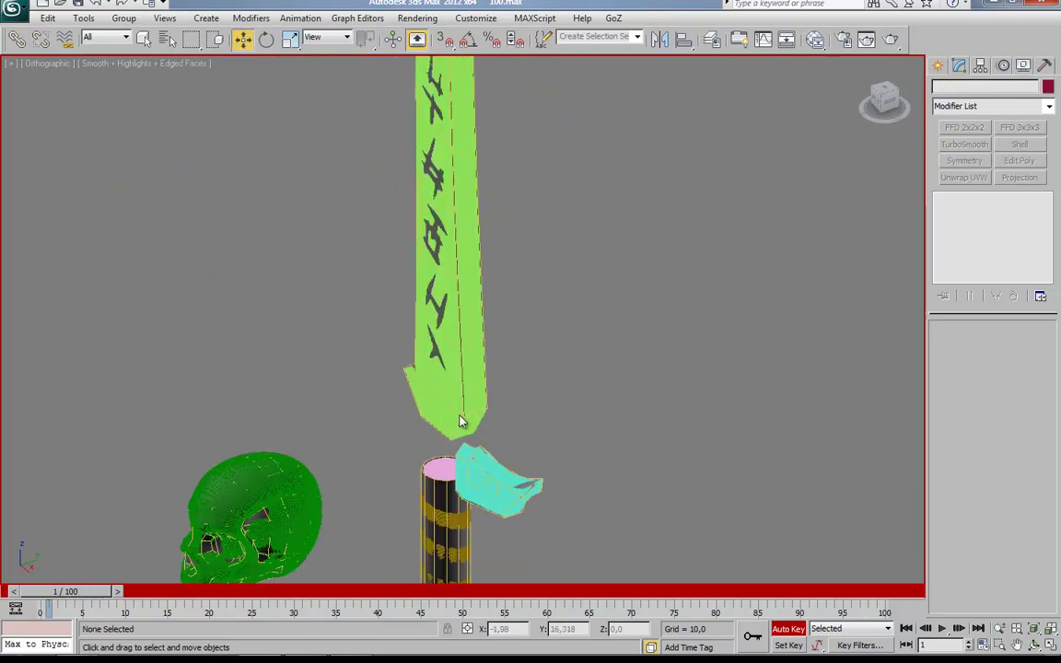
Show the projection cage shaded and test the handle's Push Amount, resetting it to 0.
left_click(268, 502)
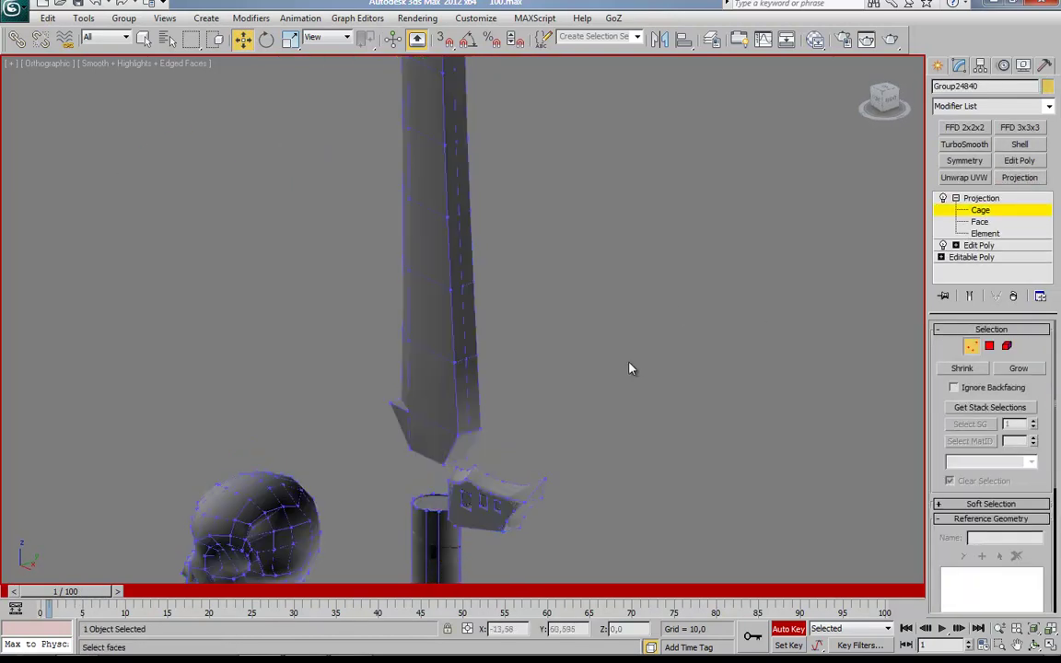
scroll(969, 387, "down", 5)
left_click(966, 380)
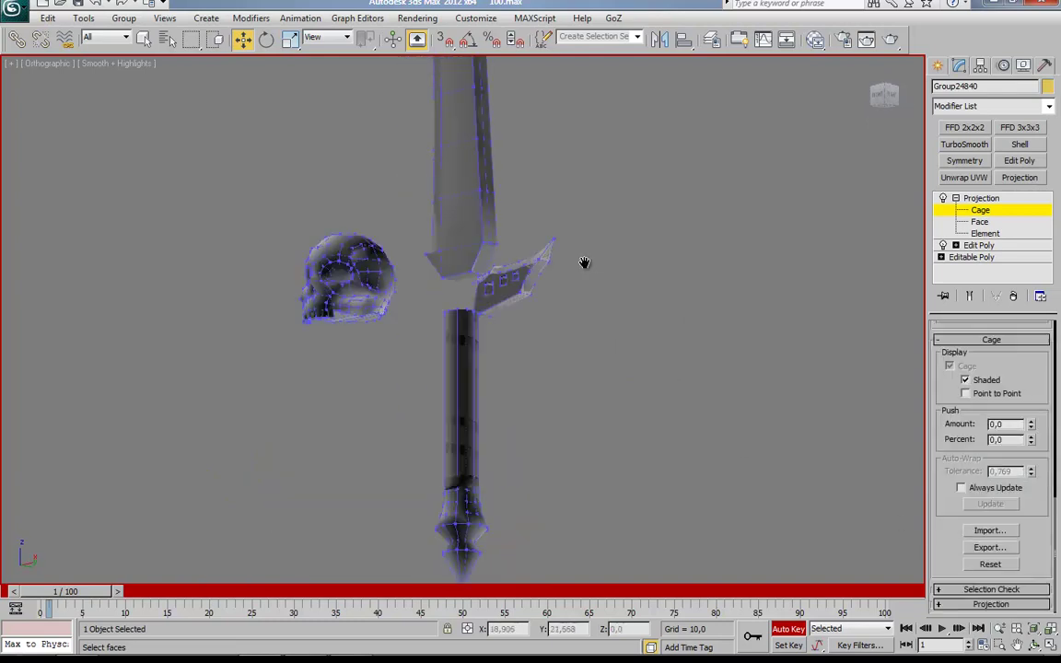
middle_click_drag(583, 263, 616, 223)
left_click_drag(307, 116, 387, 478)
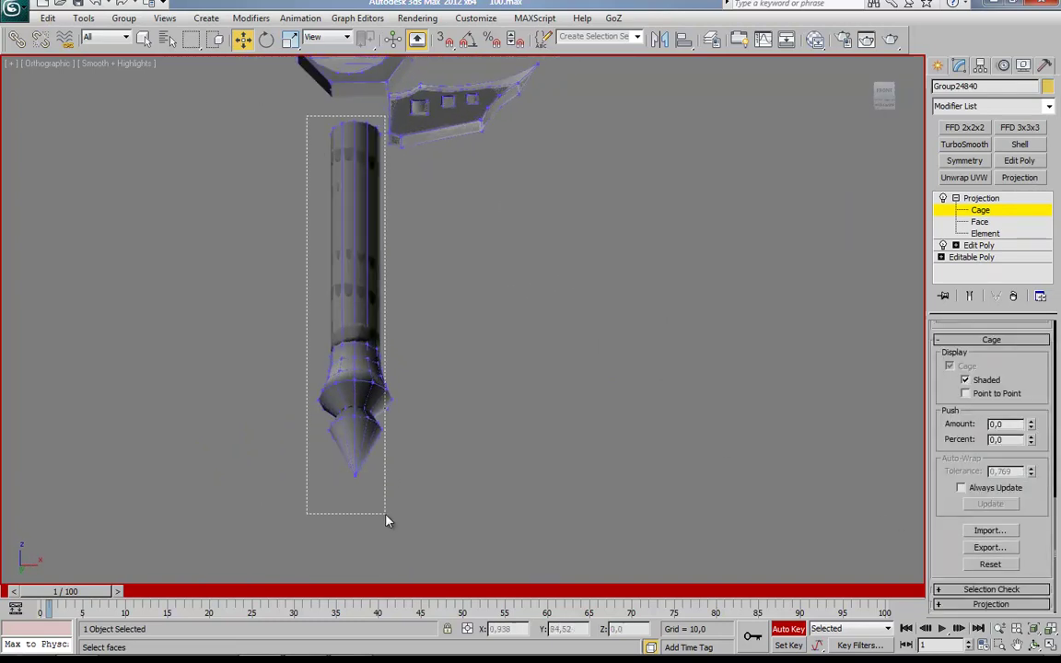
scroll(383, 408, "up", 5)
scroll(990, 415, "up", 1)
left_click_drag(1031, 447, 1026, 439)
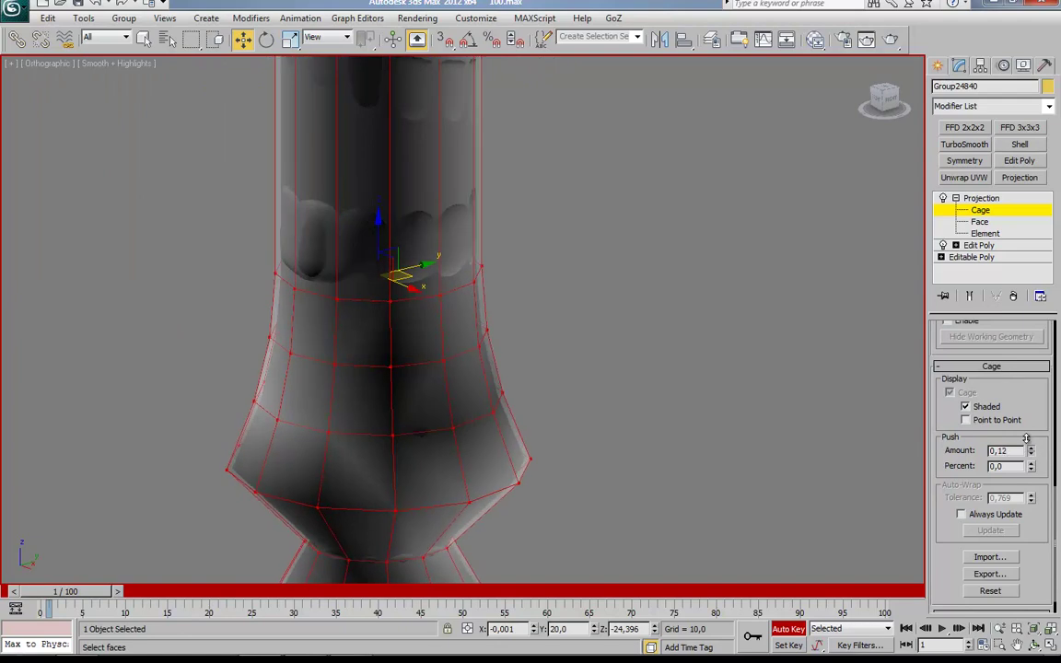
right_click(1022, 432)
Test pushing the skull's projection cage outward, then reset Push Amount to 0.
scroll(511, 279, "down", 3)
scroll(568, 320, "down", 4)
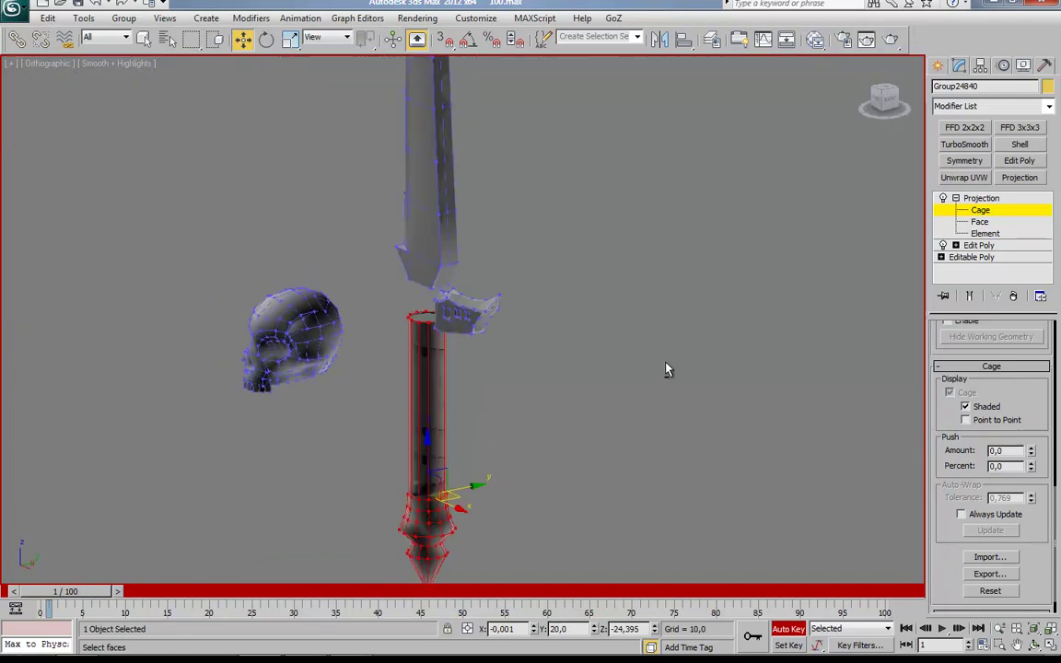
scroll(295, 331, "up", 5)
scroll(387, 414, "up", 3)
left_click_drag(1031, 451, 1025, 436)
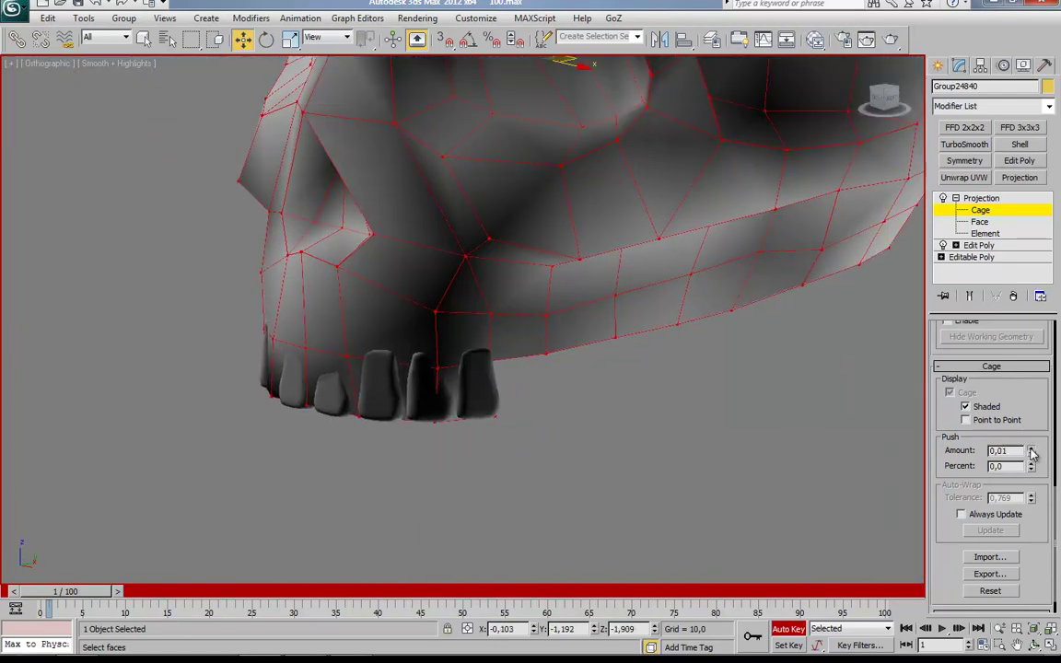
right_click(1025, 436)
scroll(626, 315, "down", 4)
scroll(394, 381, "up", 5)
Frame the guard and test its cage push, resetting it back to 0.
middle_click_drag(393, 381, 668, 226)
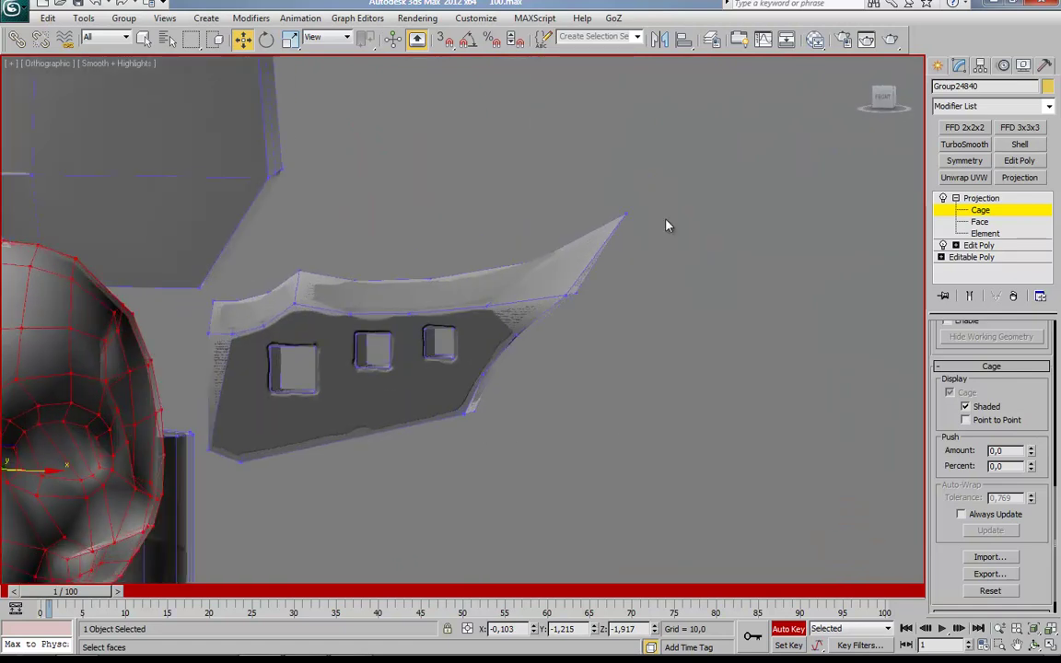
scroll(271, 507, "up", 2)
middle_click_drag(272, 507, 343, 320)
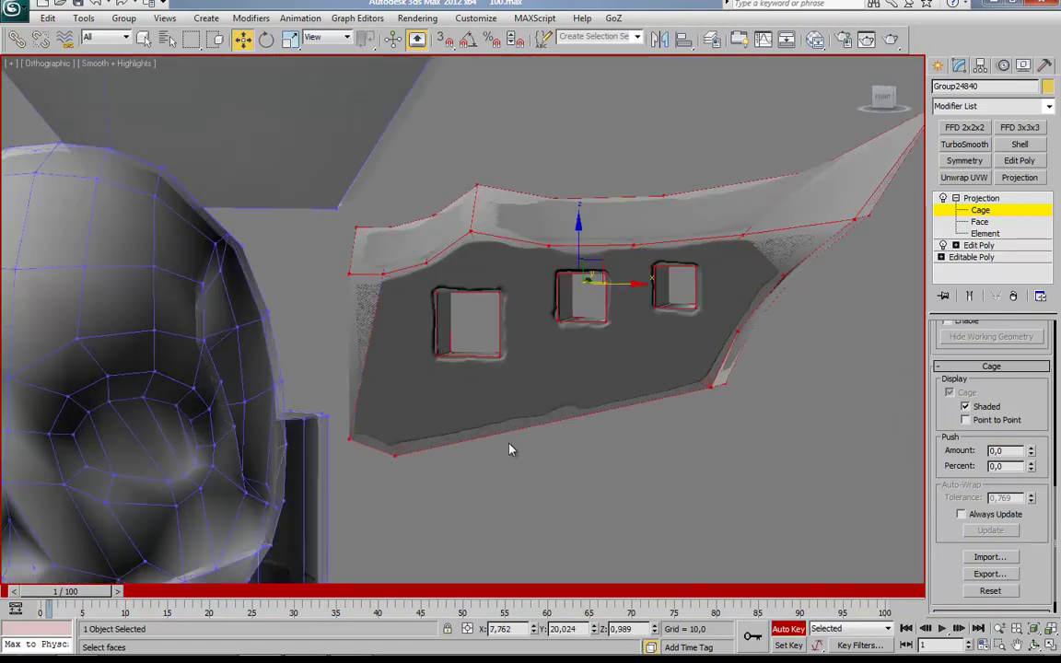
middle_click_drag(511, 450, 443, 467, "alt")
scroll(443, 467, "up", 2)
left_click_drag(1032, 454, 1031, 442)
right_click(1031, 442)
scroll(547, 385, "down", 3)
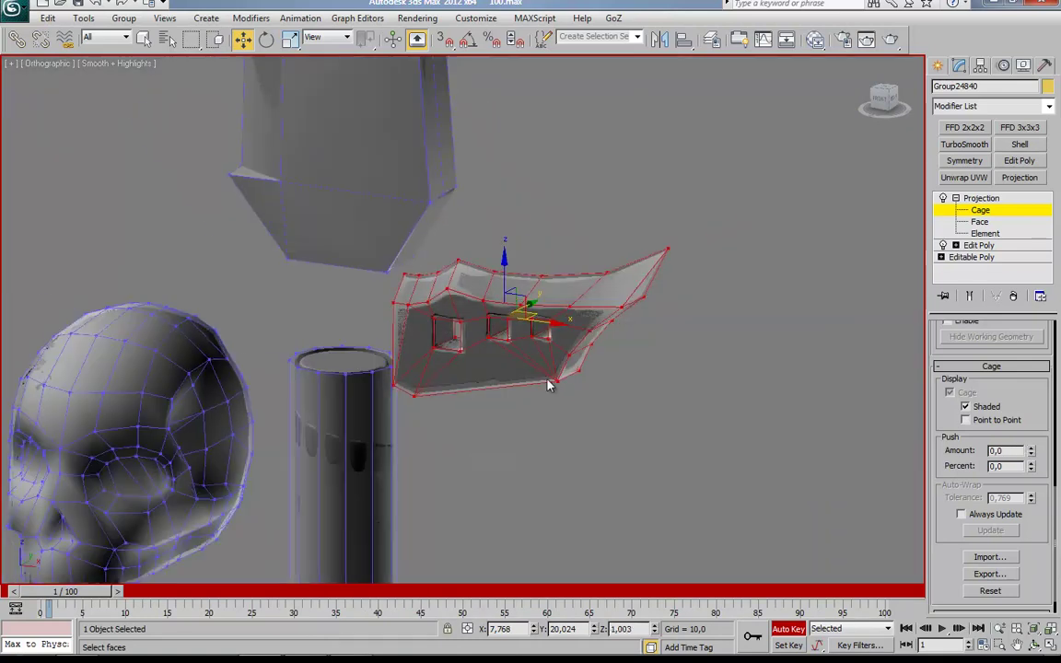
Reset the blade cage's Push Amount to 0 and toggle the cage display.
left_click(276, 230)
scroll(994, 414, "up", 2)
scroll(1025, 371, "up", 3)
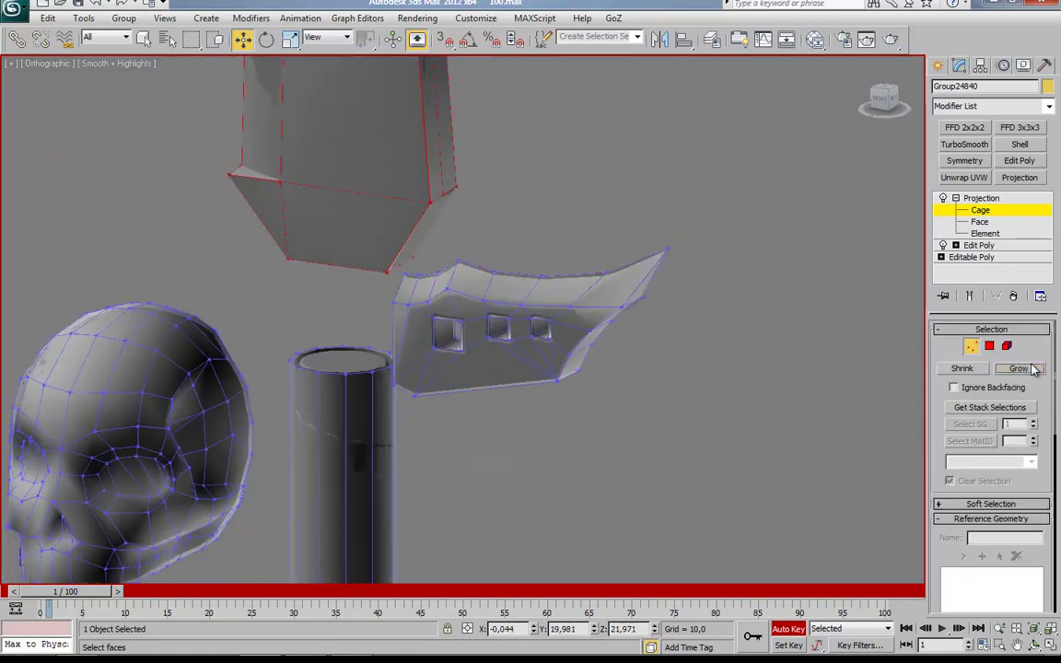
scroll(531, 362, "up", 3)
scroll(530, 362, "down", 2)
scroll(1035, 427, "down", 3)
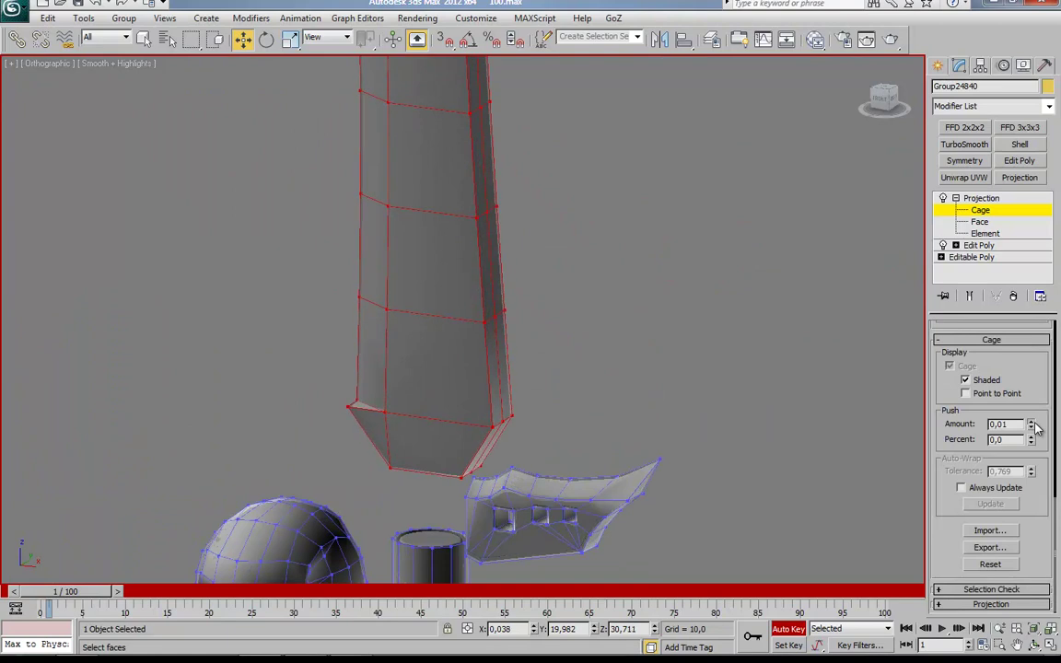
right_click(1031, 425)
scroll(492, 335, "up", 3)
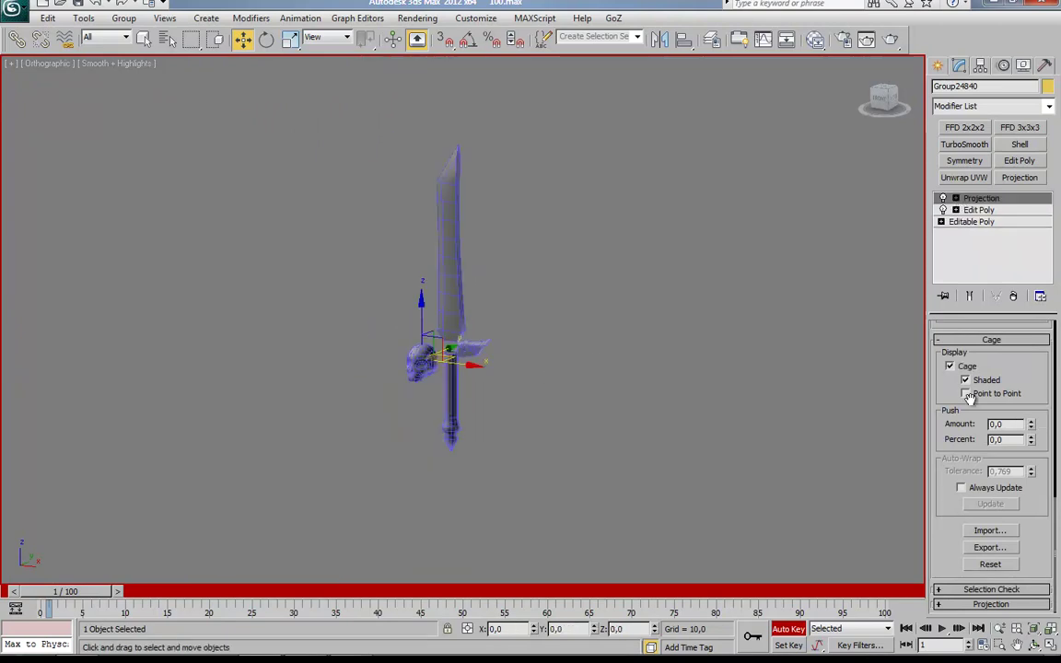
left_click(980, 210)
scroll(990, 415, "up", 3)
Add all the scene's groups as Reference Geometry through the Pick List.
left_click(1018, 551)
key("Escape")
left_click(1018, 551)
key("ctrl+a")
left_click(308, 472)
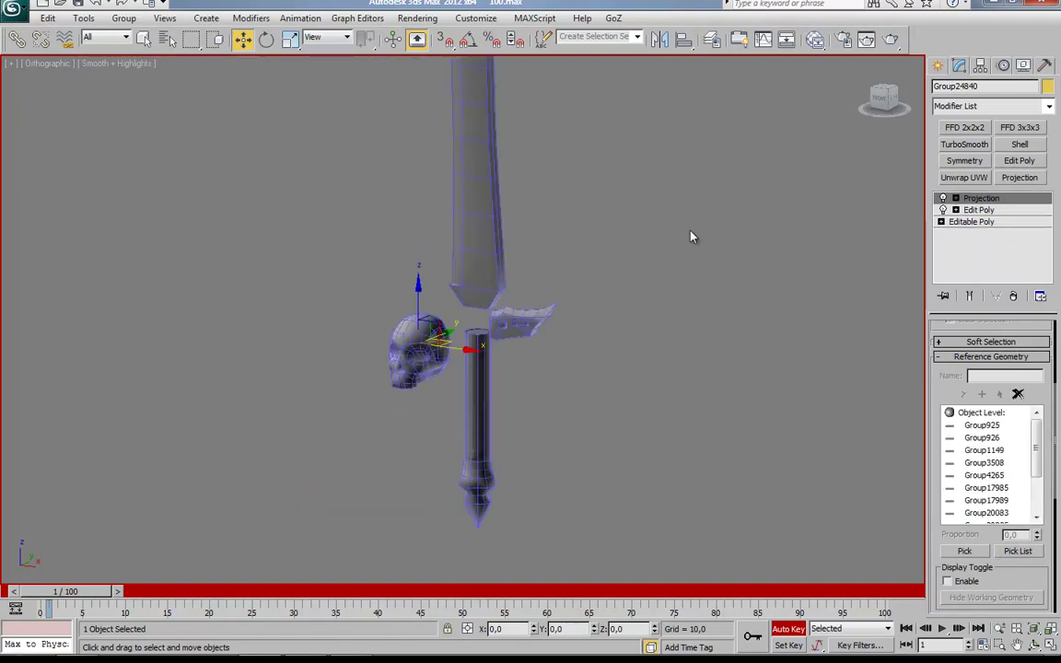
Open Render To Texture and browse the Output Path folder tree into My Documents.
key("z")
key("0")
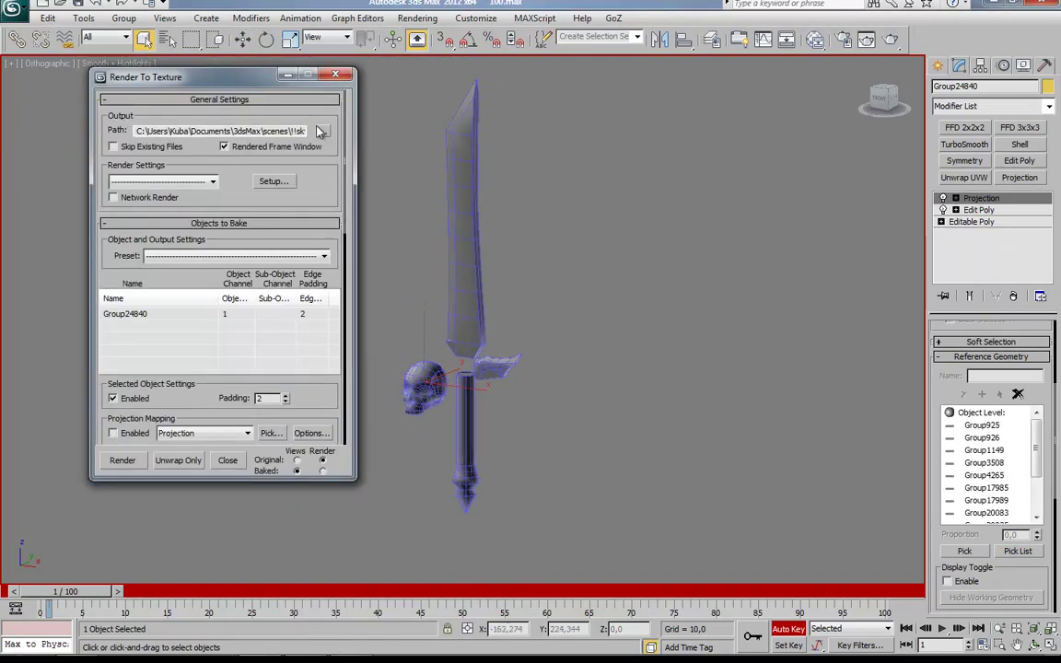
left_click(324, 131)
left_click(491, 431)
left_click(478, 524)
left_click(478, 524)
left_click(474, 540)
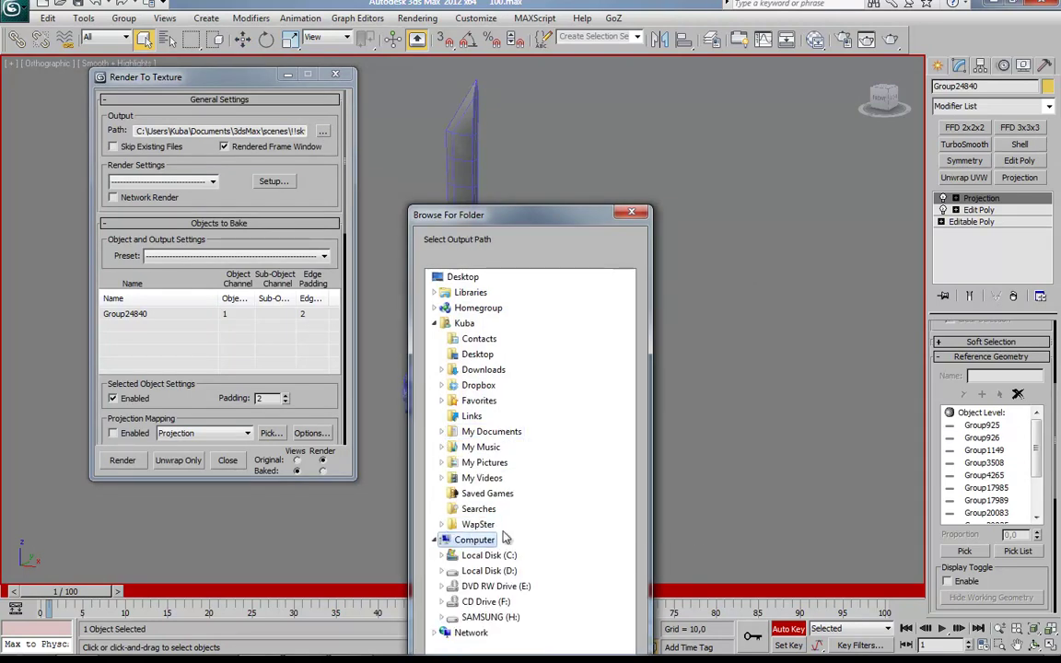
left_click(504, 431)
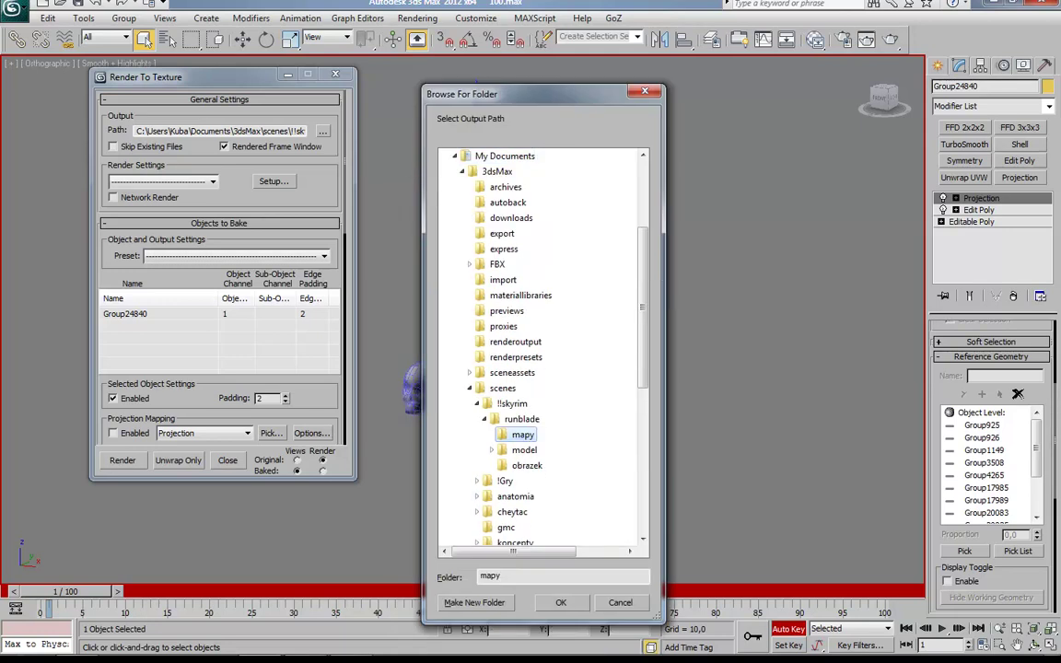
In Explorer, open scenes/!!skyrim/runblade/mapy and delete its five old map files.
key("super+e")
left_click(278, 165)
double_click(452, 172)
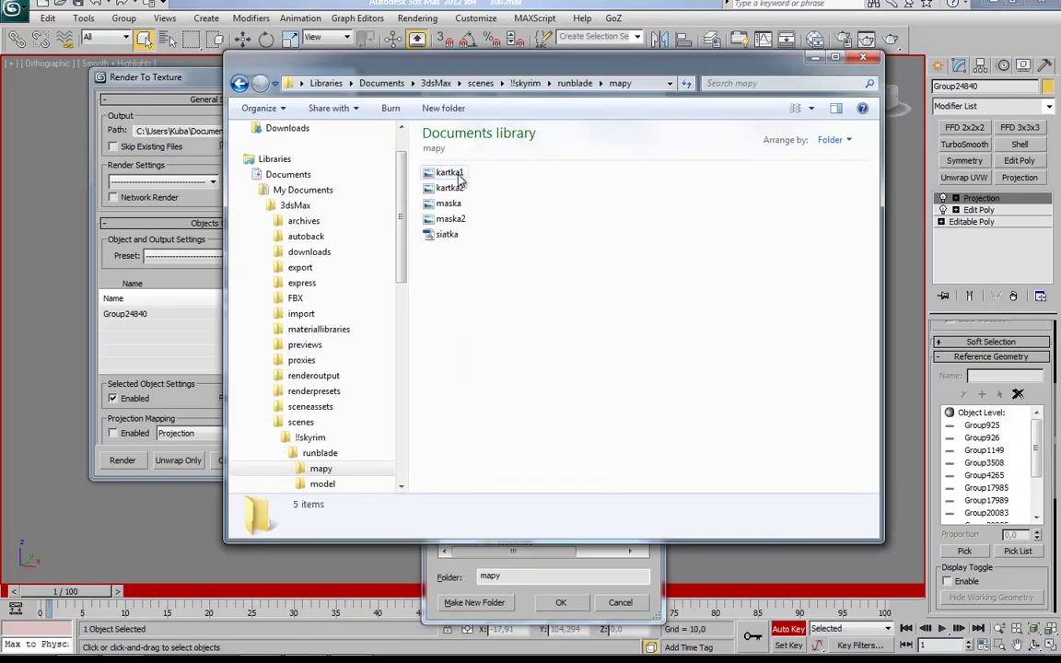
key("Delete")
key("Return")
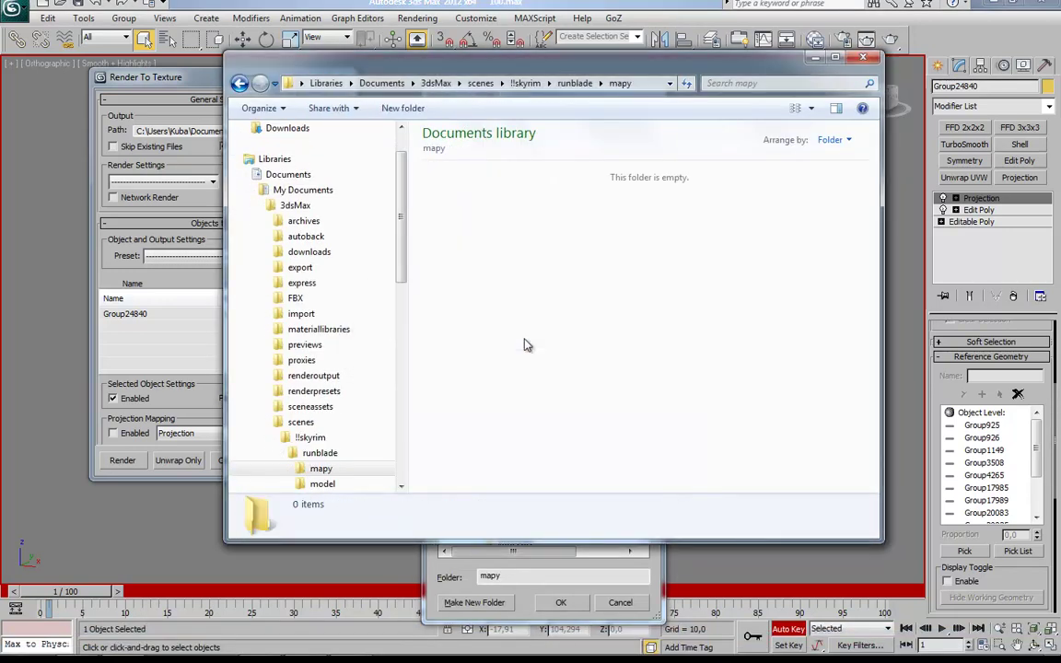
left_click(387, 277)
Accept mapy as the output folder and adjust the renderer's supersampling settings.
left_click(560, 603)
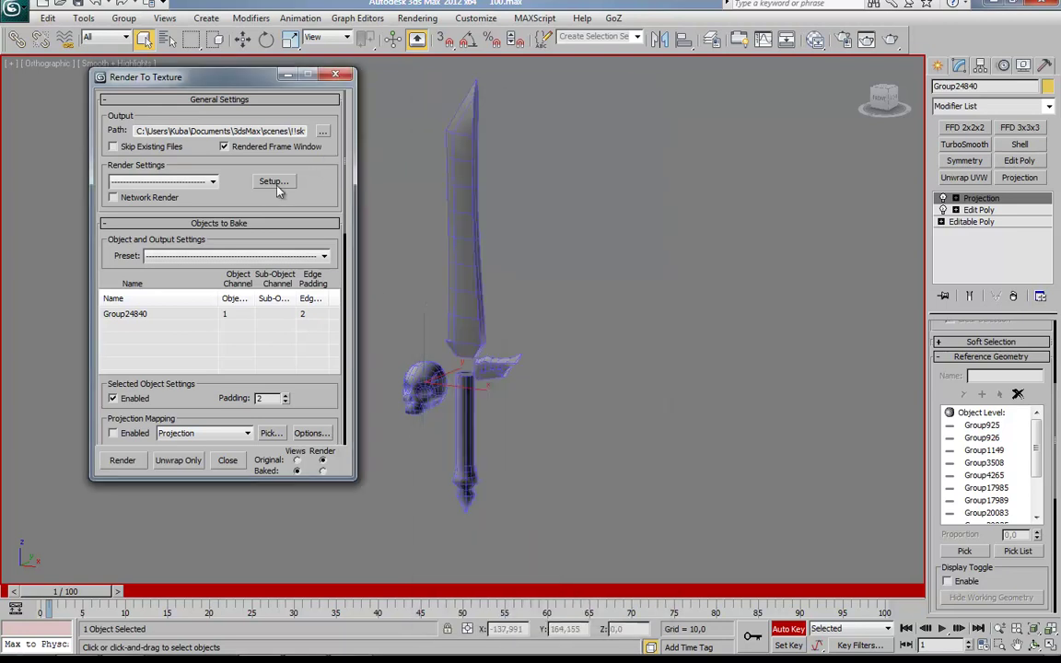
left_click(273, 180)
left_click(322, 118)
left_click(313, 255)
left_click(171, 346)
scroll(171, 346, "down", 3)
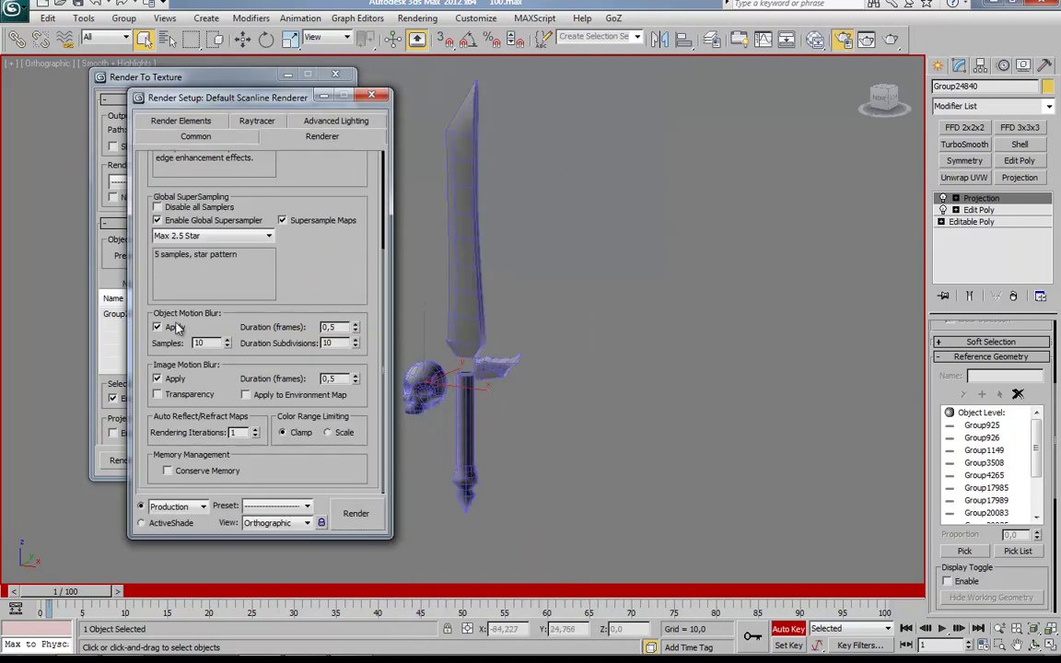
left_click(372, 95)
Enable Projection Mapping, add a NormalsMap element, and render the 512×512 normal map.
left_click_drag(208, 418, 208, 231)
left_click_drag(324, 271, 324, 172)
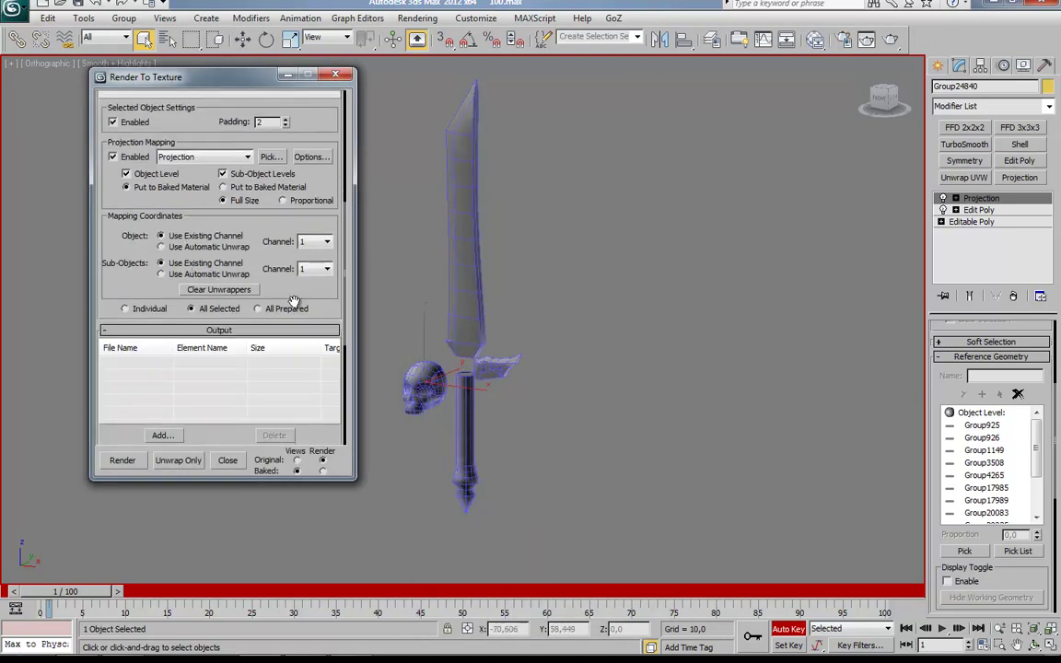
left_click(157, 305)
left_click(497, 301)
left_click(501, 464)
scroll(221, 277, "down", 3)
left_click(138, 461)
left_click(480, 430)
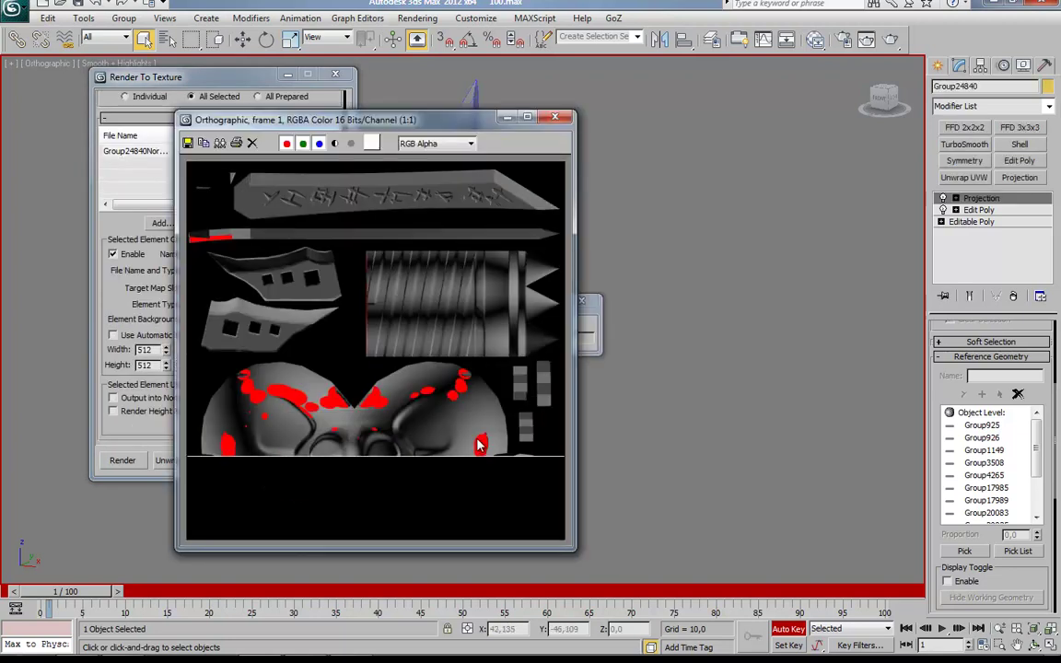
left_click(506, 117)
Close Render To Texture and zoom and orbit in to inspect the skull's brow cage.
left_click(335, 77)
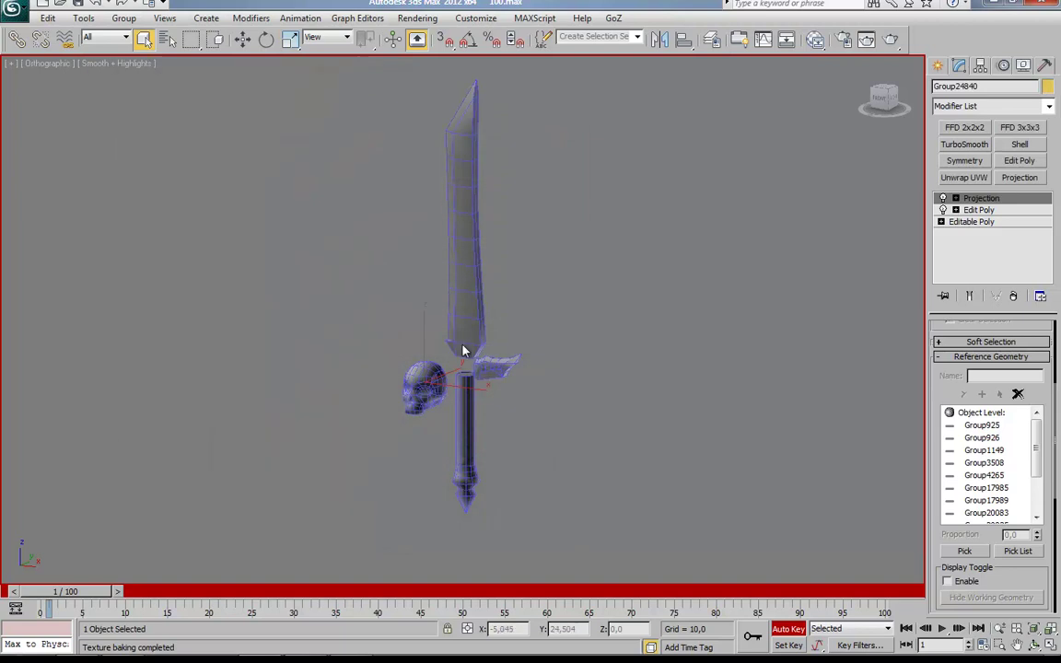
scroll(466, 348, "up", 5)
mouse_move(466, 339)
middle_mouse_down("alt")
mouse_move(655, 338)
mouse_move(1005, 252)
middle_mouse_up("alt")
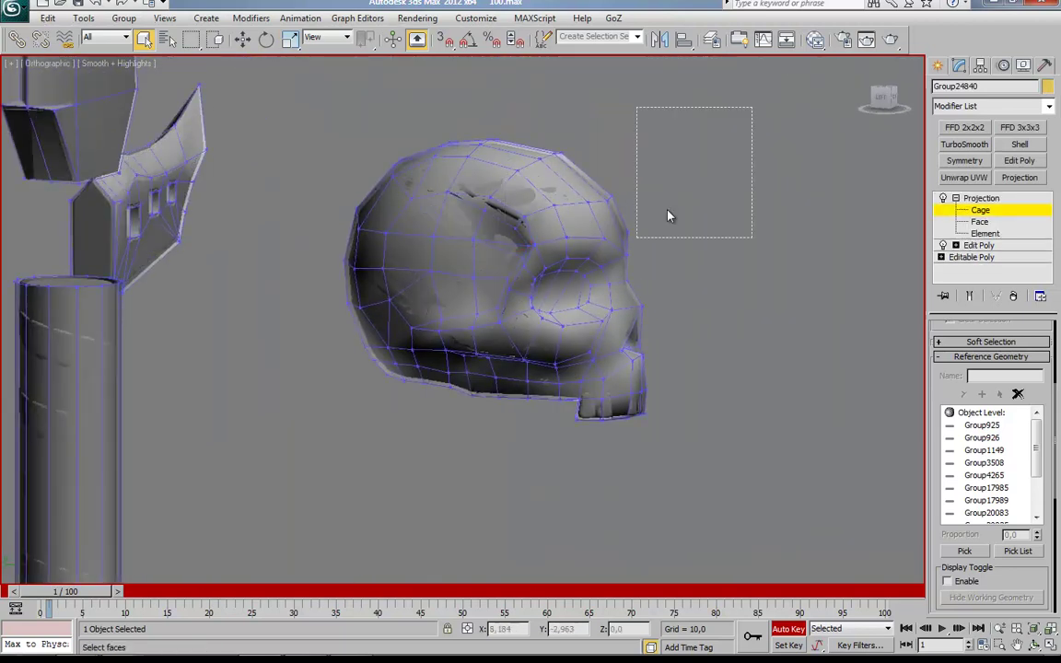
scroll(603, 235, "up", 3)
scroll(552, 253, "up", 2)
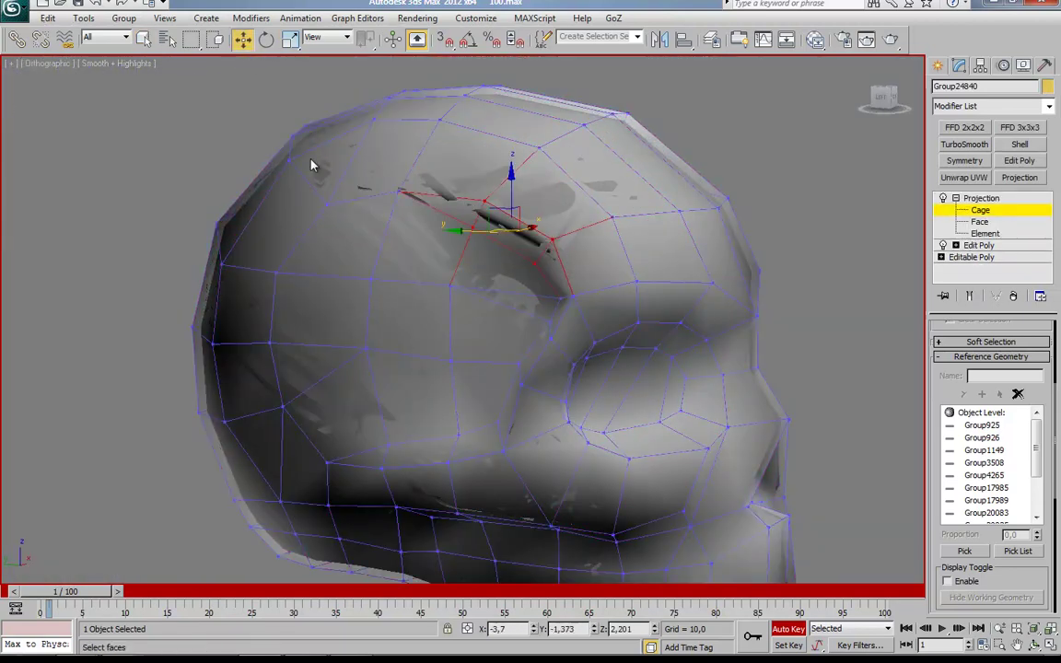
scroll(311, 164, "up", 2)
scroll(363, 173, "up", 3)
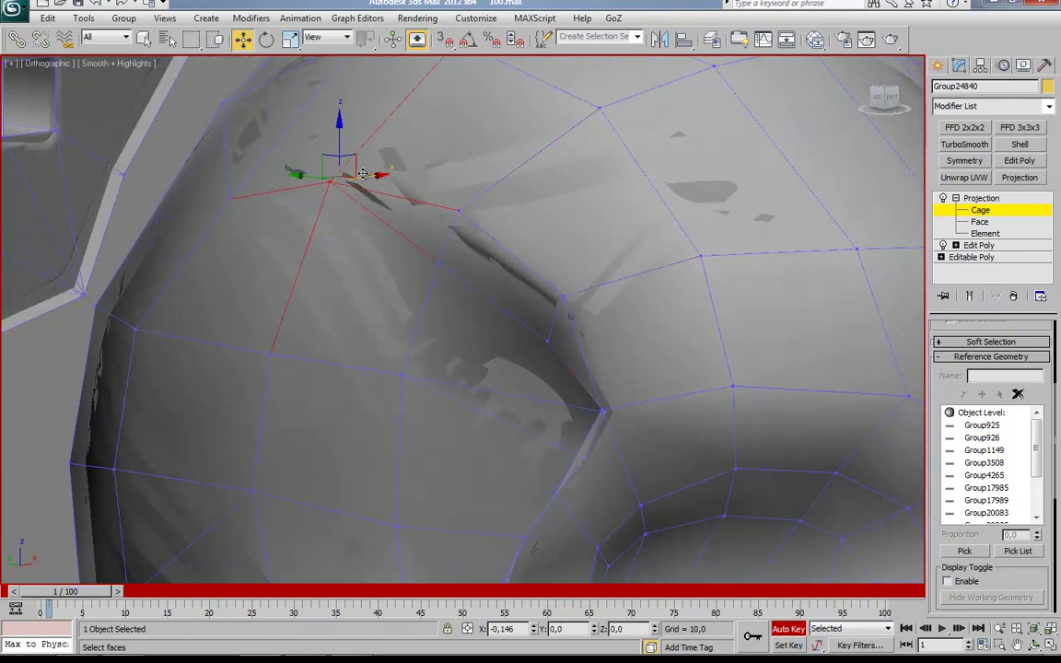
scroll(363, 173, "down", 3)
scroll(510, 244, "down", 2)
scroll(453, 323, "down", 3)
scroll(405, 272, "down", 2)
scroll(405, 272, "up", 3)
scroll(258, 265, "up", 3)
scroll(414, 360, "up", 3)
scroll(362, 364, "up", 2)
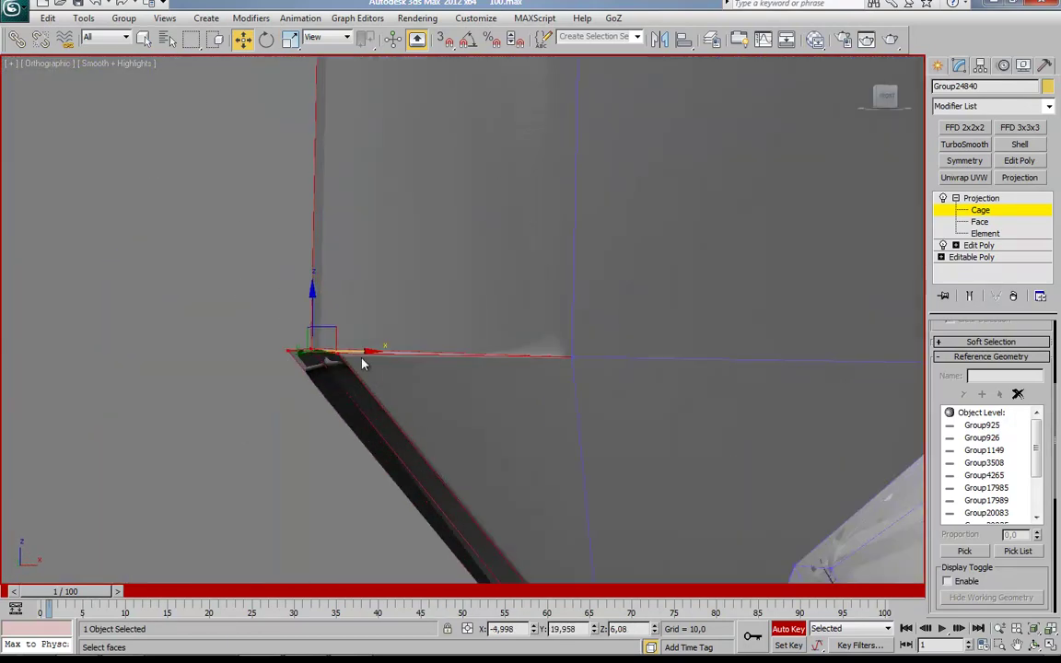
scroll(354, 356, "down", 2)
Re-bake the textures from Render To Texture, overwriting the existing map files.
key("0")
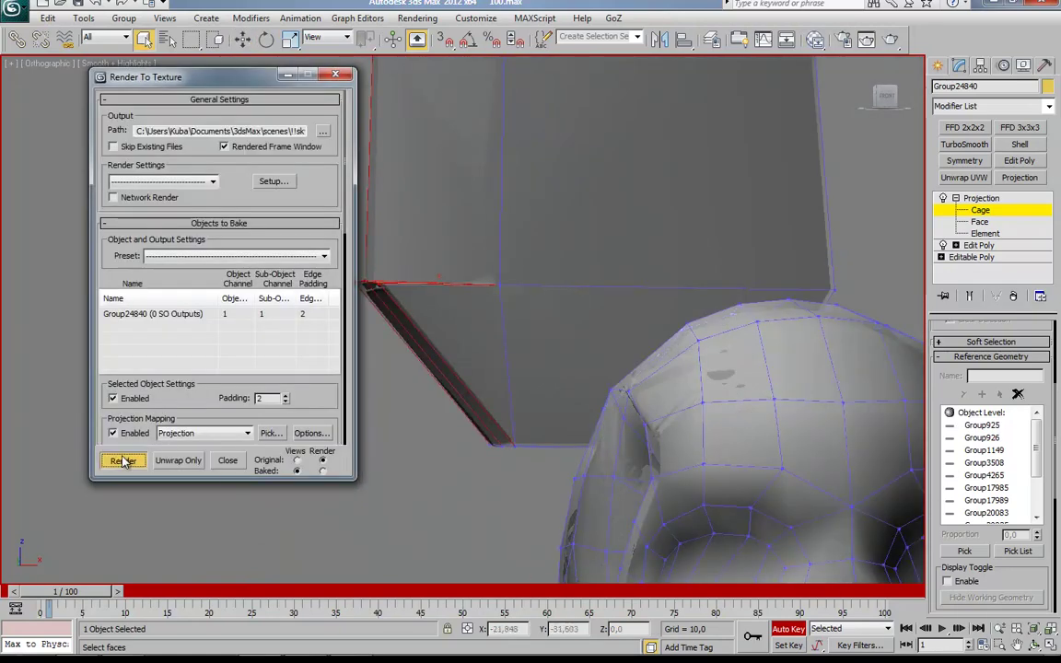
left_click(123, 460)
left_click(516, 345)
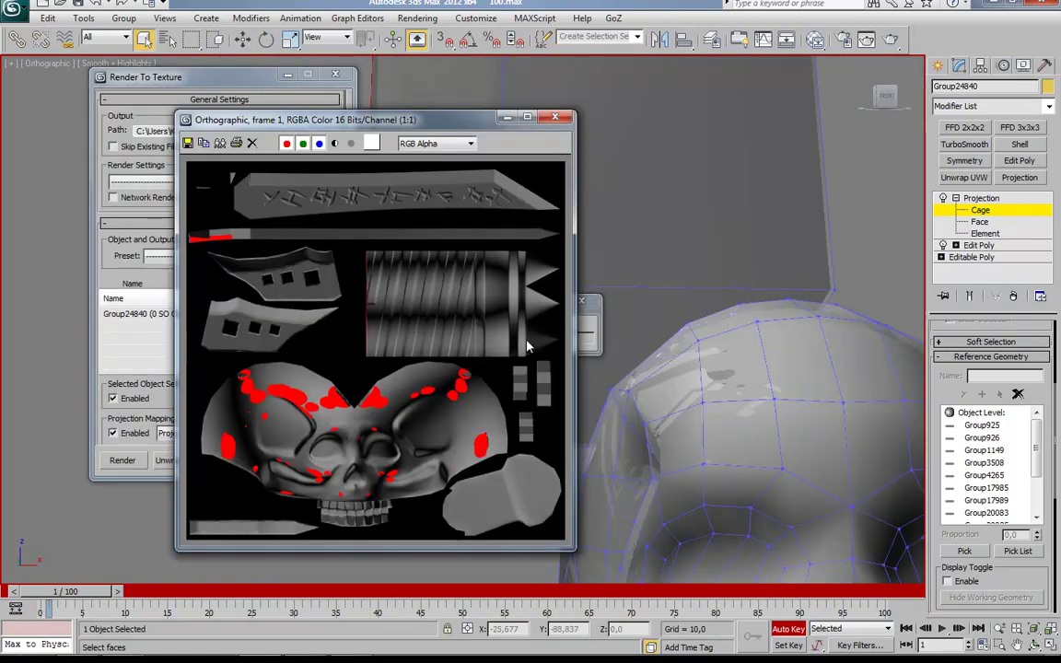
left_click(554, 116)
Push the skull's projection cage outward and re-bake the normal map past the missing-target warning.
scroll(645, 368, "down", 3)
left_click_drag(1032, 516, 1031, 390)
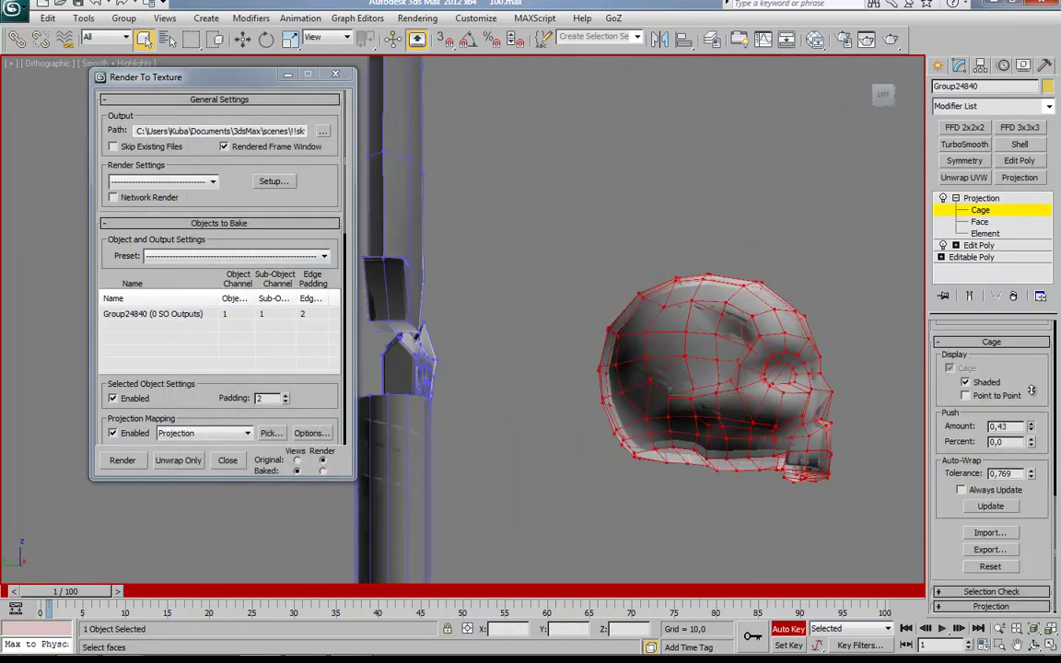
left_click(520, 346)
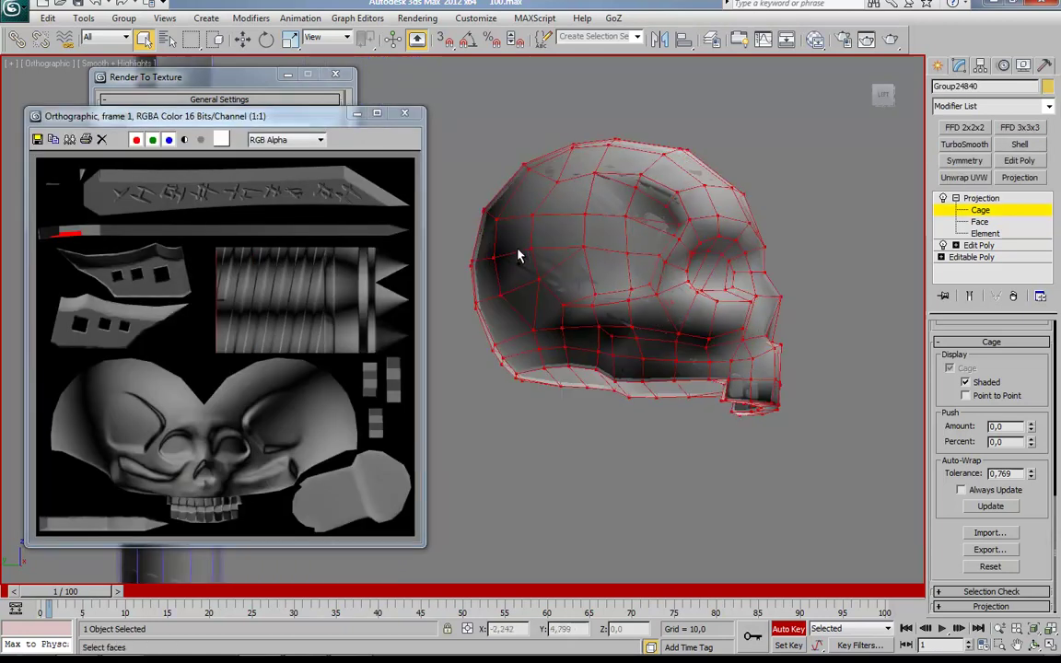
scroll(518, 256, "up", 3)
middle_click_drag(518, 256, 553, 276, "alt")
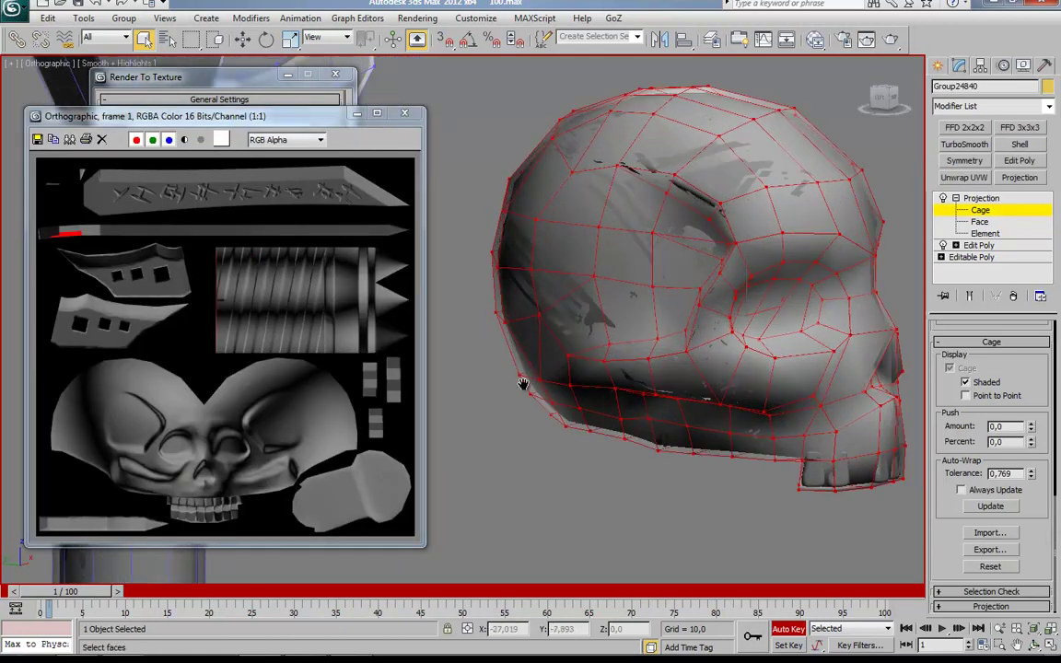
left_click(417, 117)
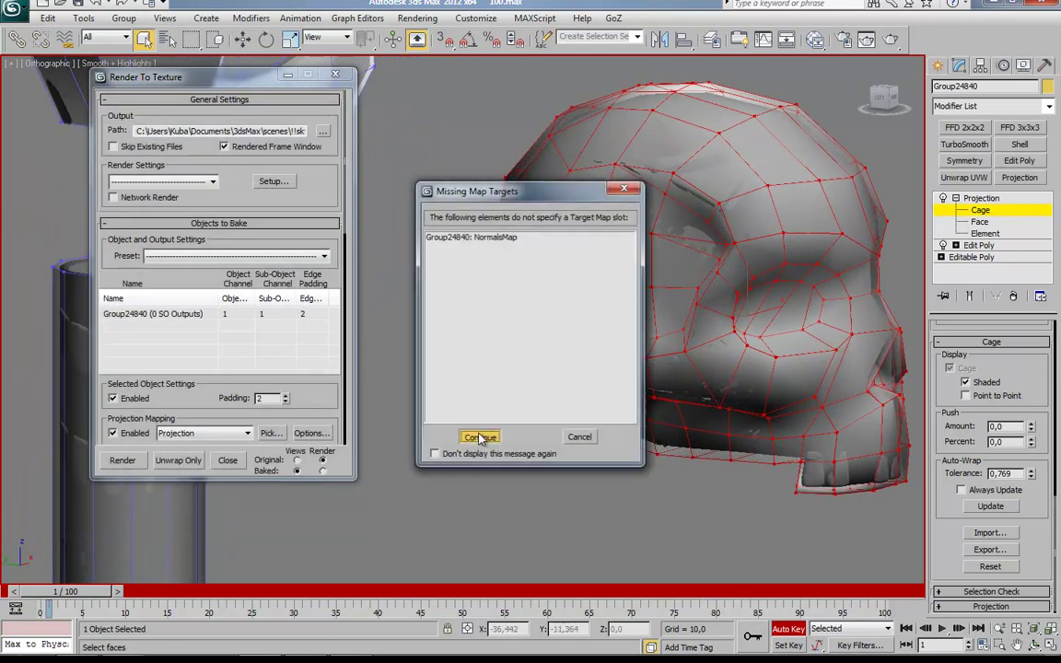
left_click(476, 435)
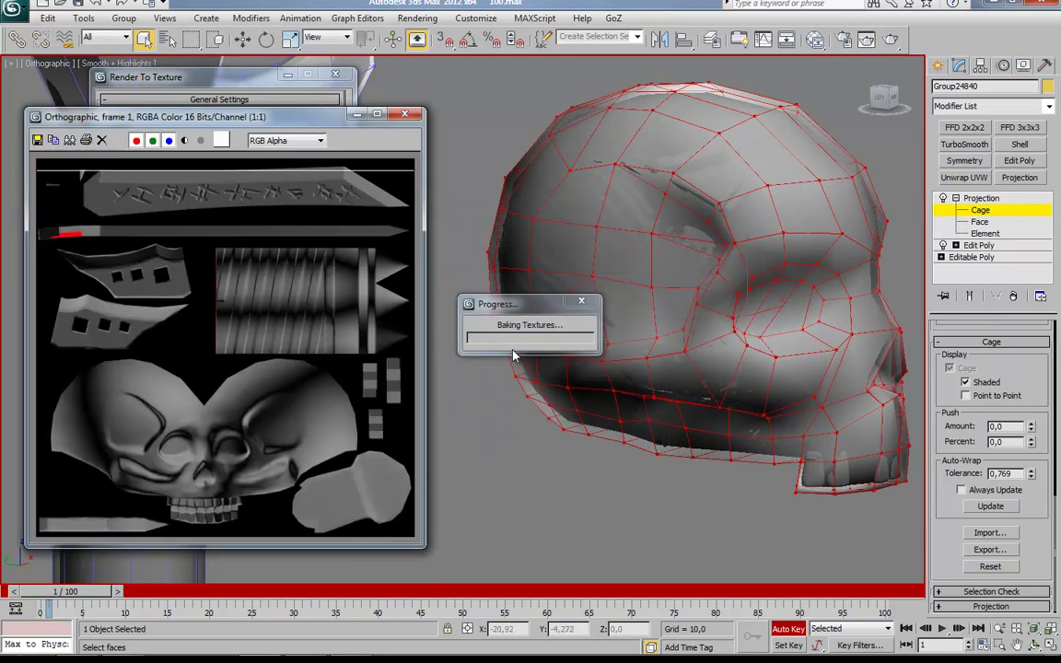
Inspect the skull cage from other angles and bake the normal map again, overwriting the file.
scroll(785, 362, "up", 5)
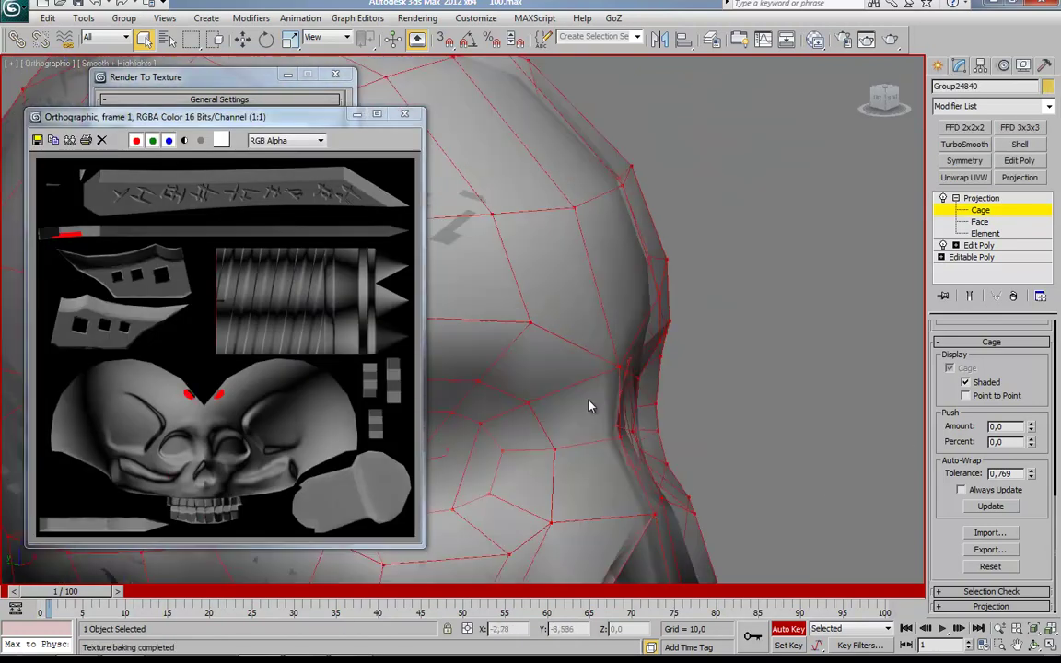
mouse_move(655, 427)
middle_mouse_down("alt")
mouse_move(669, 398)
mouse_move(1034, 435)
middle_mouse_up("alt")
left_click(404, 113)
mouse_move(341, 302)
middle_mouse_down("alt")
mouse_move(727, 321)
mouse_move(1033, 438)
middle_mouse_up("alt")
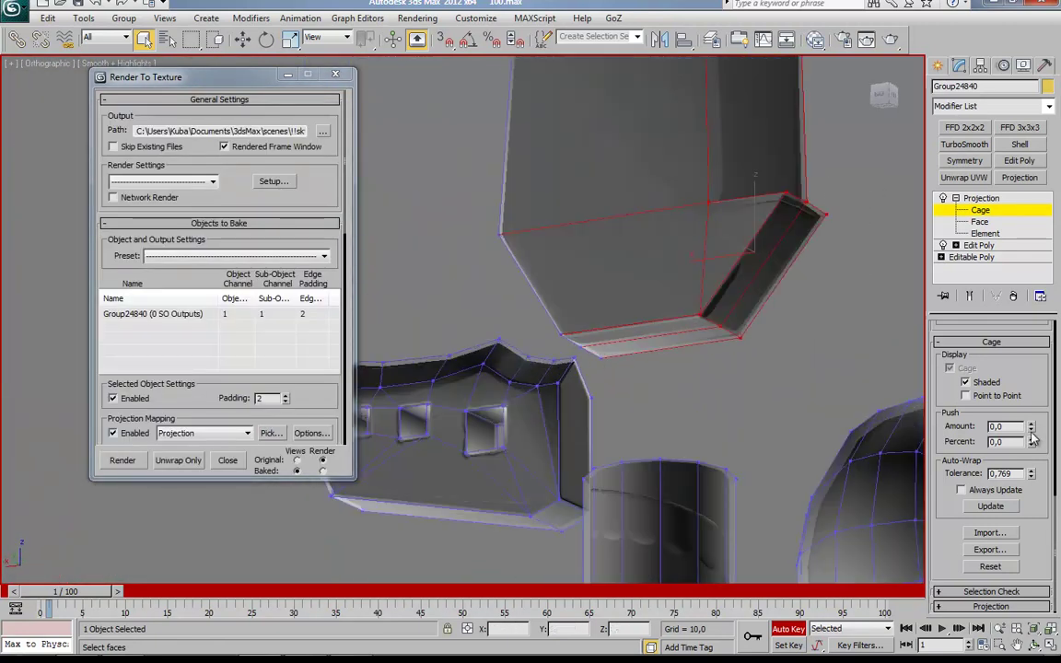
left_click(122, 460)
left_click(508, 339)
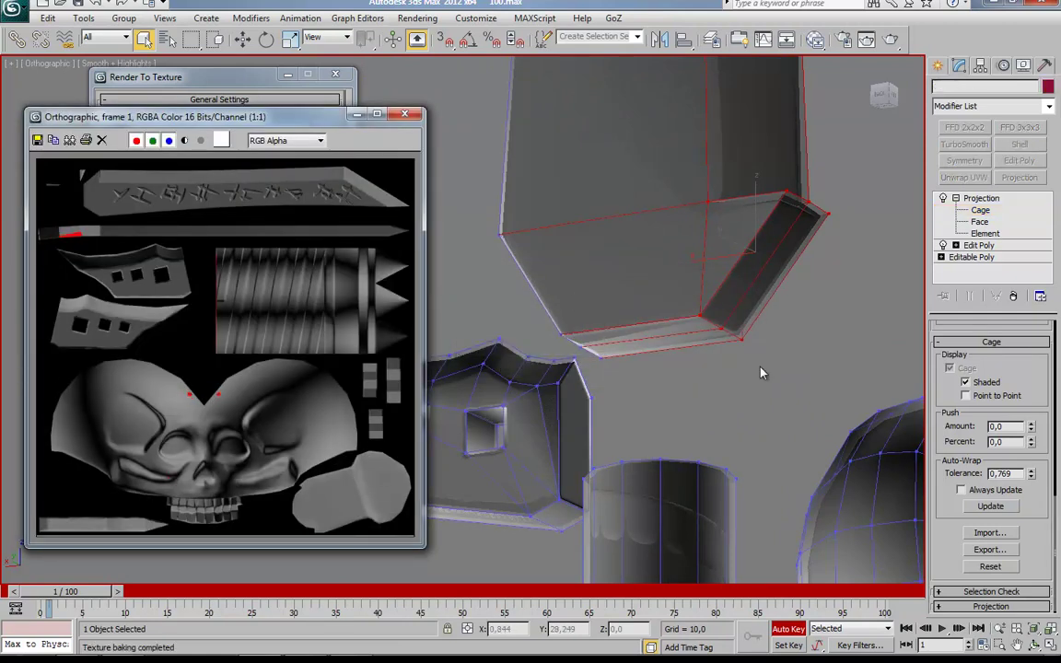
Examine the cage around the guard ledge and re-bake the normal map, overwriting the existing file.
scroll(635, 384, "up", 5)
scroll(675, 348, "up", 5)
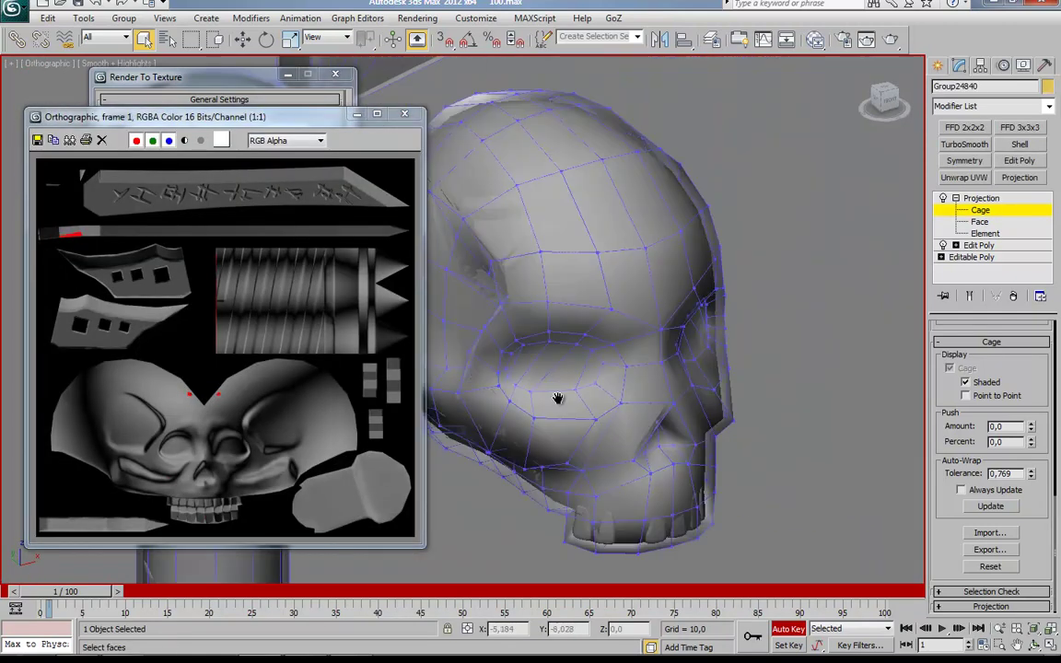
scroll(696, 221, "up", 3)
scroll(686, 312, "up", 3)
scroll(688, 315, "up", 2)
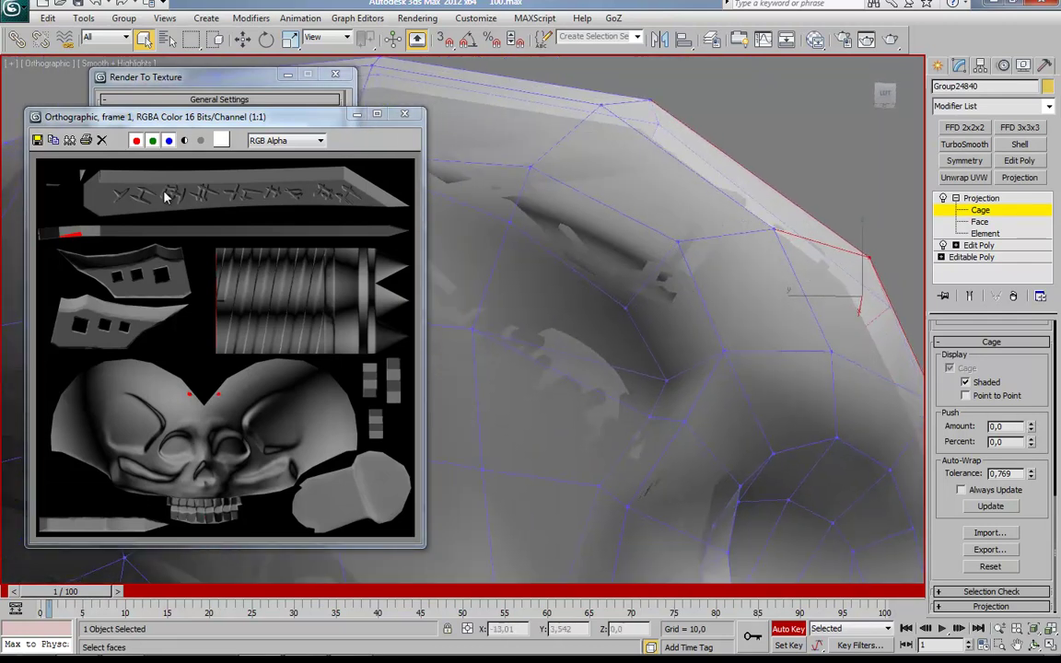
scroll(639, 240, "down", 5)
scroll(676, 316, "down", 3)
scroll(709, 273, "up", 3)
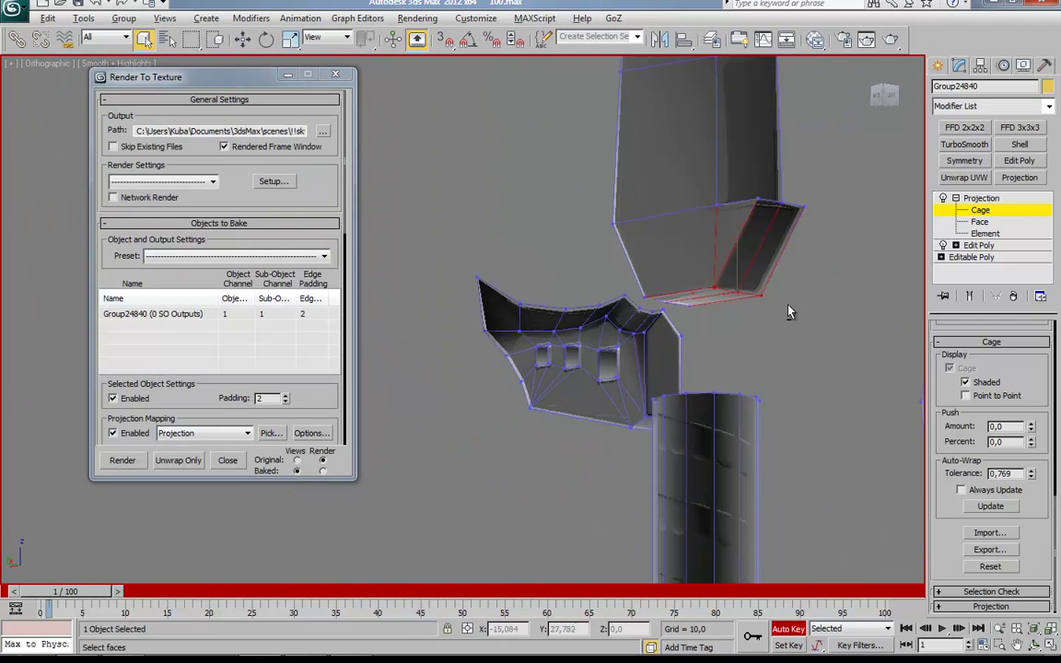
scroll(801, 272, "up", 3)
middle_click_drag(802, 273, 654, 309, "alt")
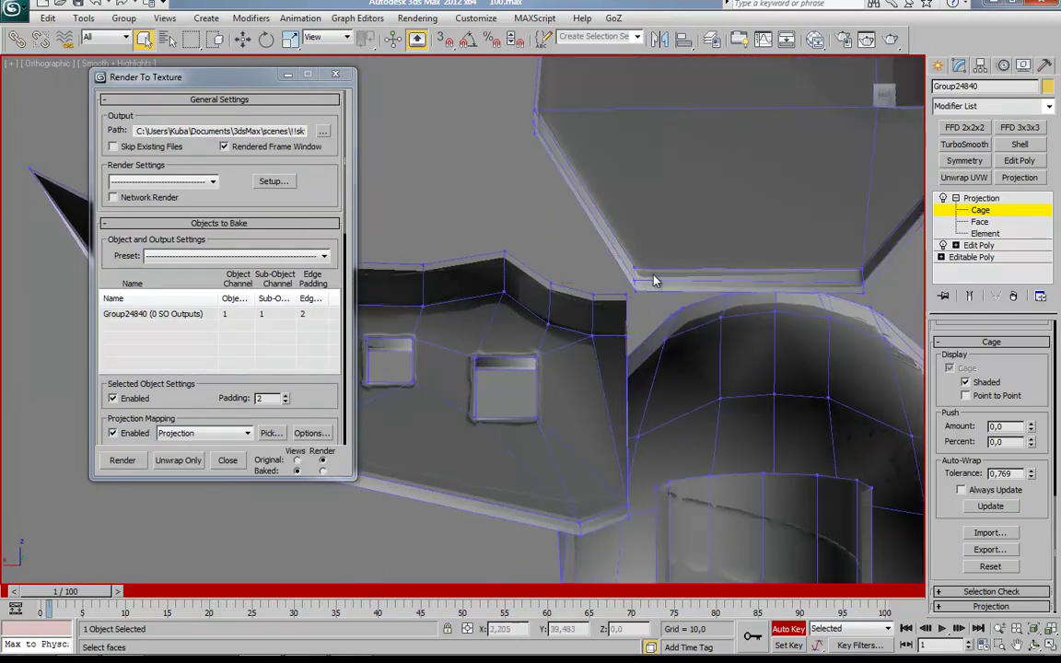
left_click(122, 459)
left_click(477, 439)
left_click(541, 344)
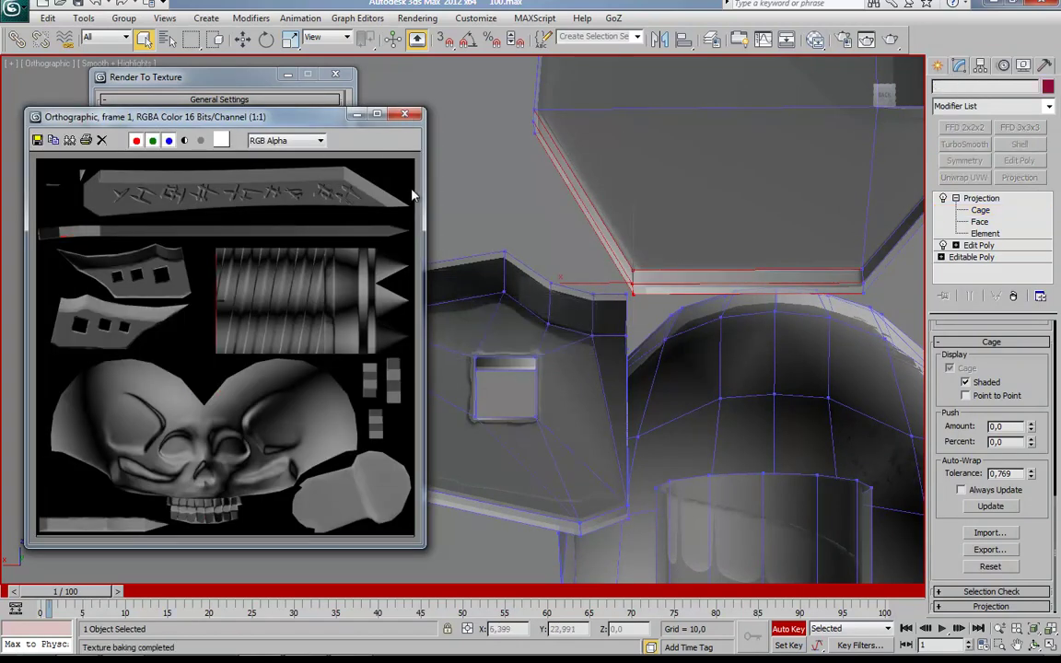
Close the rendered frame window and the Render To Texture dialog.
left_click(404, 113)
left_click(344, 75)
scroll(531, 298, "down", 5)
scroll(324, 367, "down", 2)
Bake the normal map at 2048x2048, overwriting the existing normal map file.
middle_click_drag(325, 367, 551, 394)
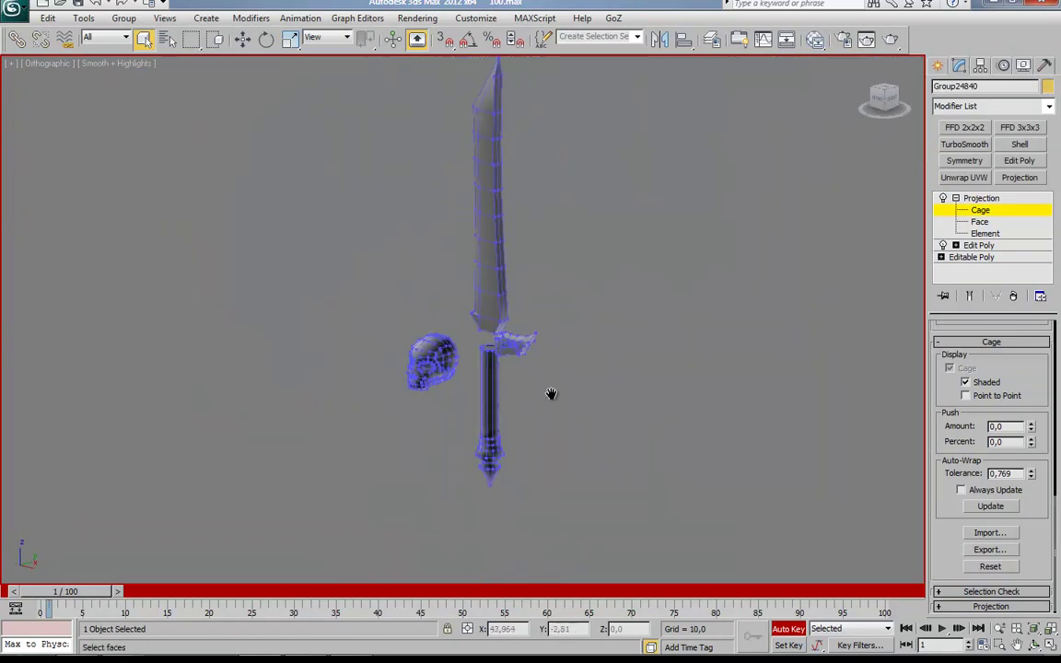
key("0")
scroll(204, 370, "down", 3)
left_click(304, 371)
scroll(304, 371, "up", 1)
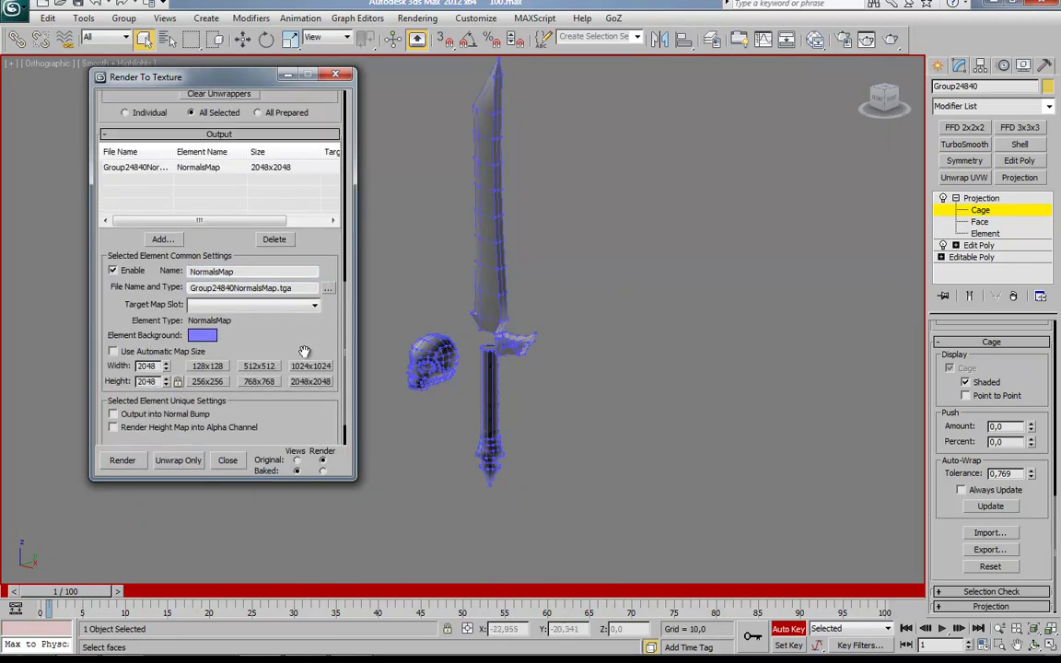
left_click(122, 460)
left_click(485, 429)
left_click(538, 413)
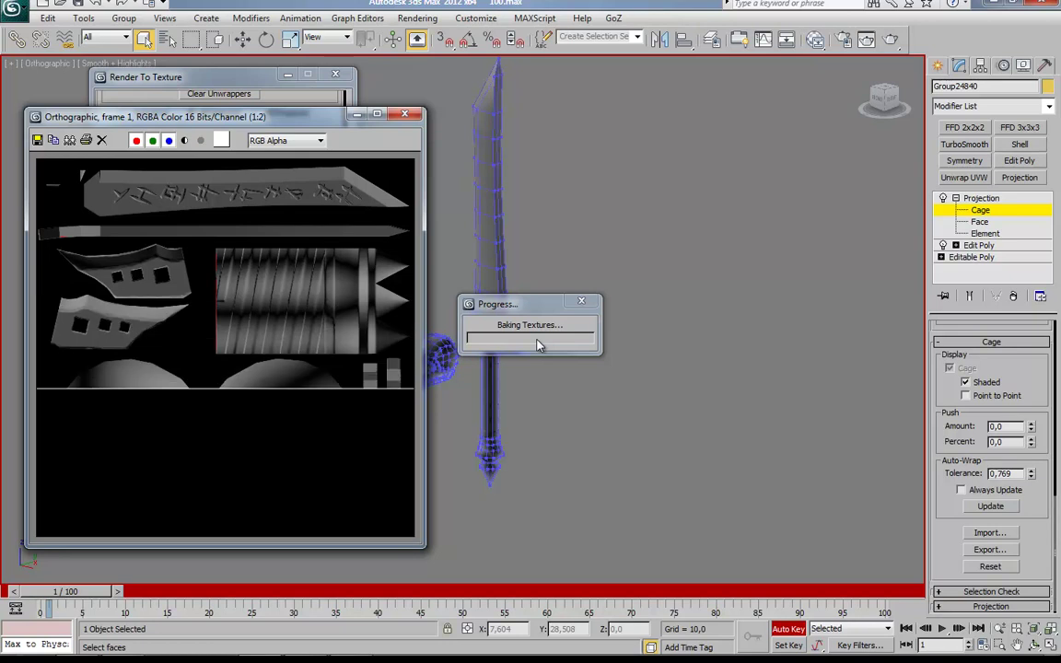
Close the frame window and baking dialog, and collapse the Projection modifier's sub-levels.
left_click(404, 113)
left_click(336, 73)
left_click(955, 198)
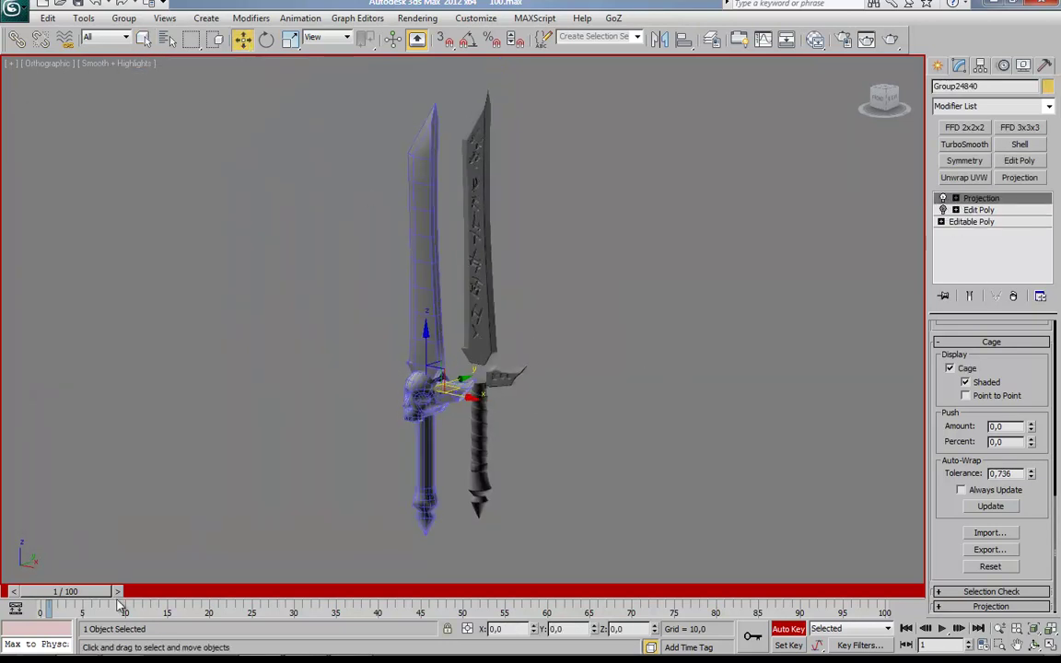
Select the high-poly skull guard, switch to Front view, and mirror a copy of its wing.
scroll(314, 251, "up", 5)
left_click(619, 175)
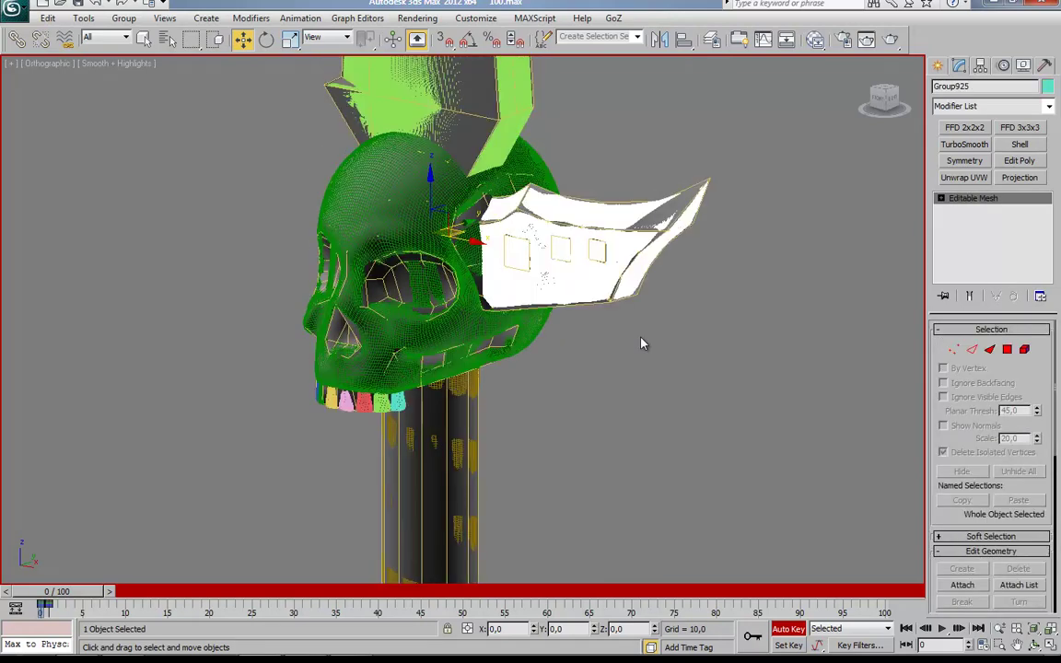
key("f")
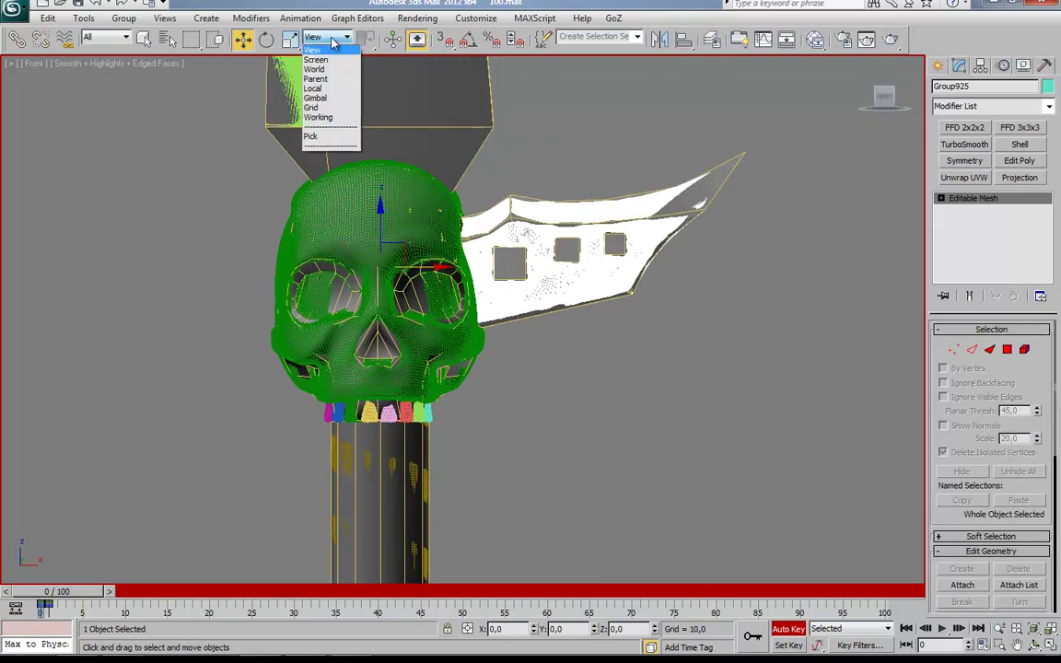
left_click(660, 39)
left_click(488, 433)
Add the right wing mesh to the Projection modifier's object list using Pick.
scroll(1020, 521, "up", 3)
left_click(1018, 462)
left_click(372, 472)
left_click(964, 462)
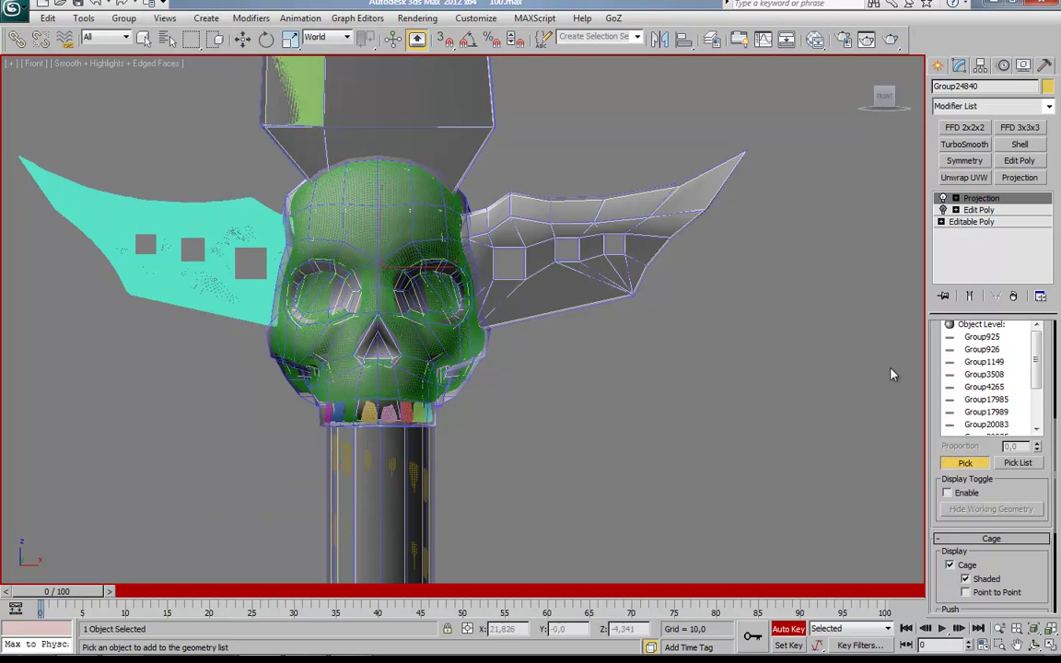
scroll(605, 372, "down", 5)
left_click(571, 295)
Mirror the wing as a copy to the guard's left side.
left_click(659, 39)
left_click(498, 352)
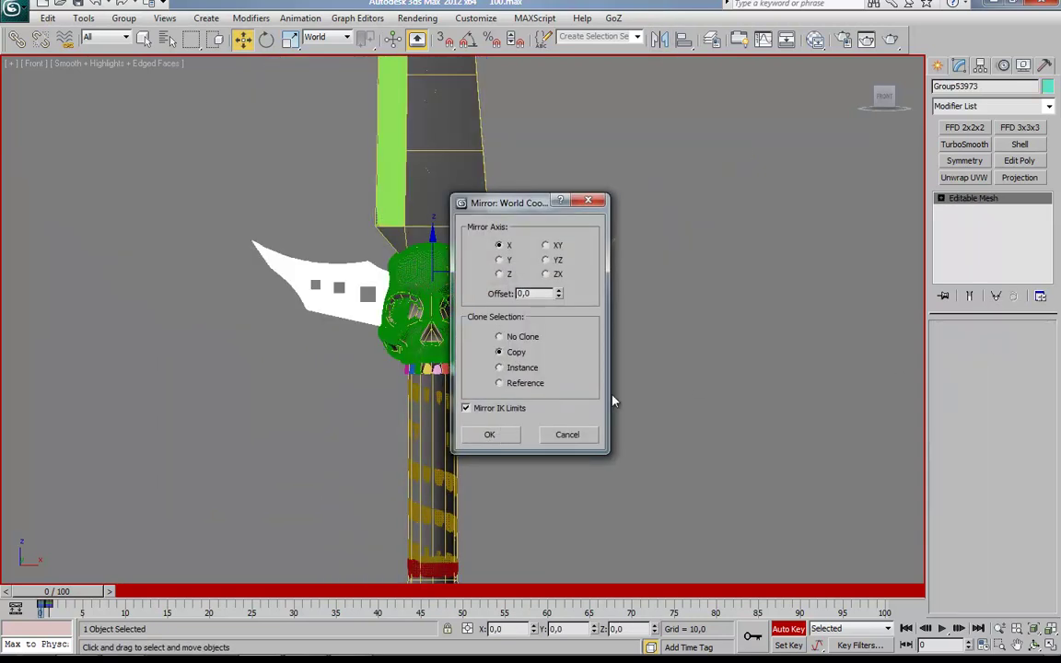
left_click(489, 434)
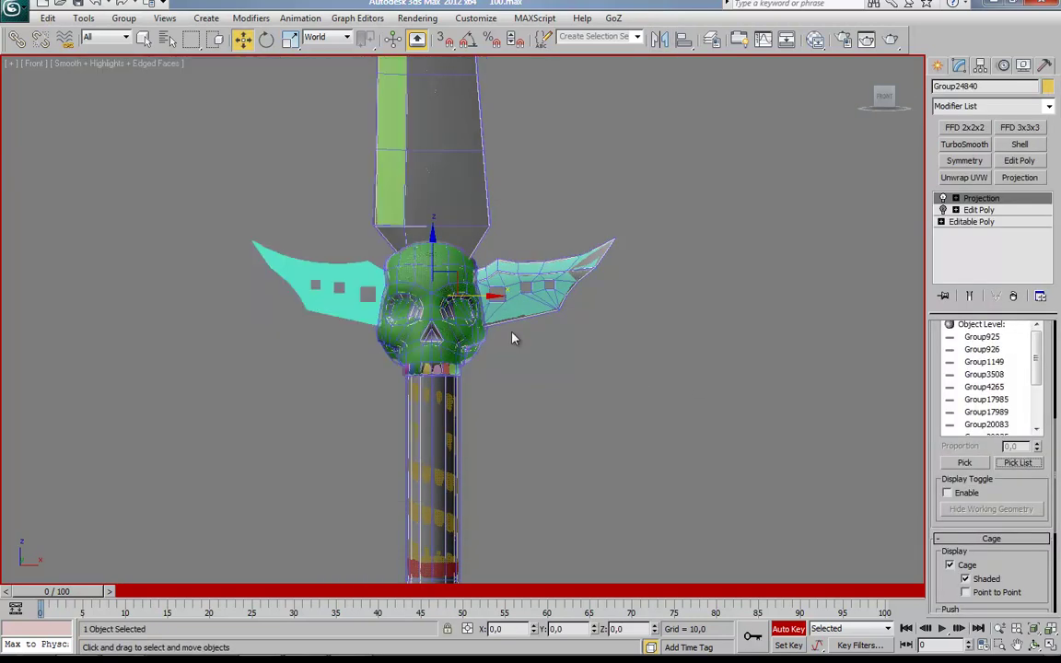
Create a Standard Skylight and place it in the scene beside the sword.
middle_click_drag(513, 338, 670, 362, "alt")
left_click(671, 362)
left_click(938, 66)
left_click(960, 89)
left_click(978, 90)
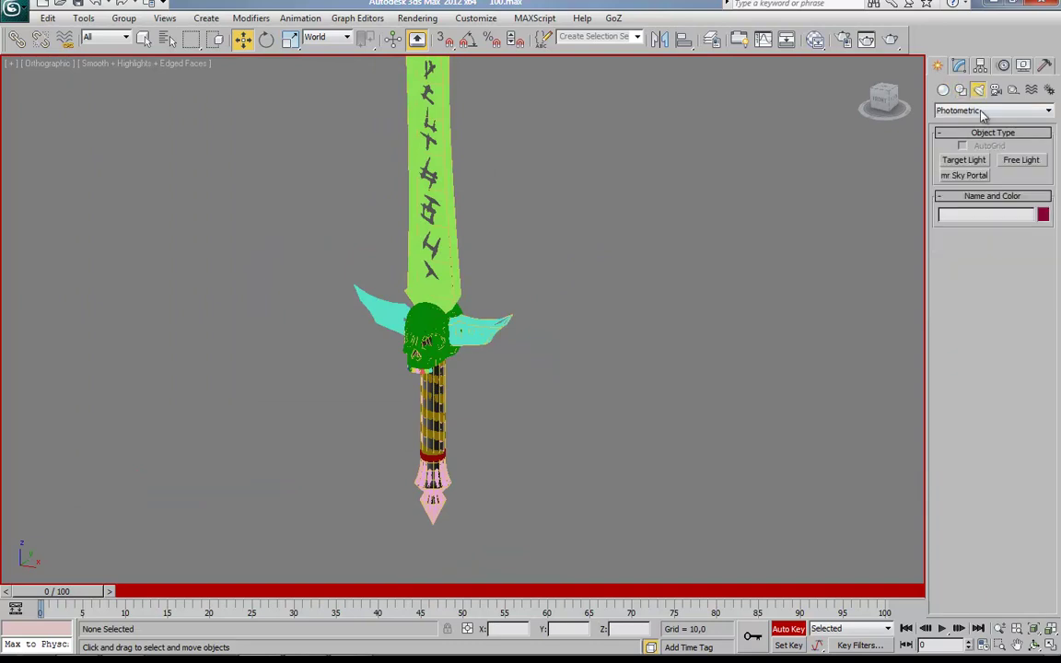
left_click(1049, 111)
left_click(958, 124)
left_click(1021, 190)
left_click(983, 306)
left_click(540, 207)
left_click(523, 269)
mouse_move(316, 142)
middle_mouse_down("alt")
mouse_move(551, 343)
mouse_move(291, 92)
middle_mouse_up("alt")
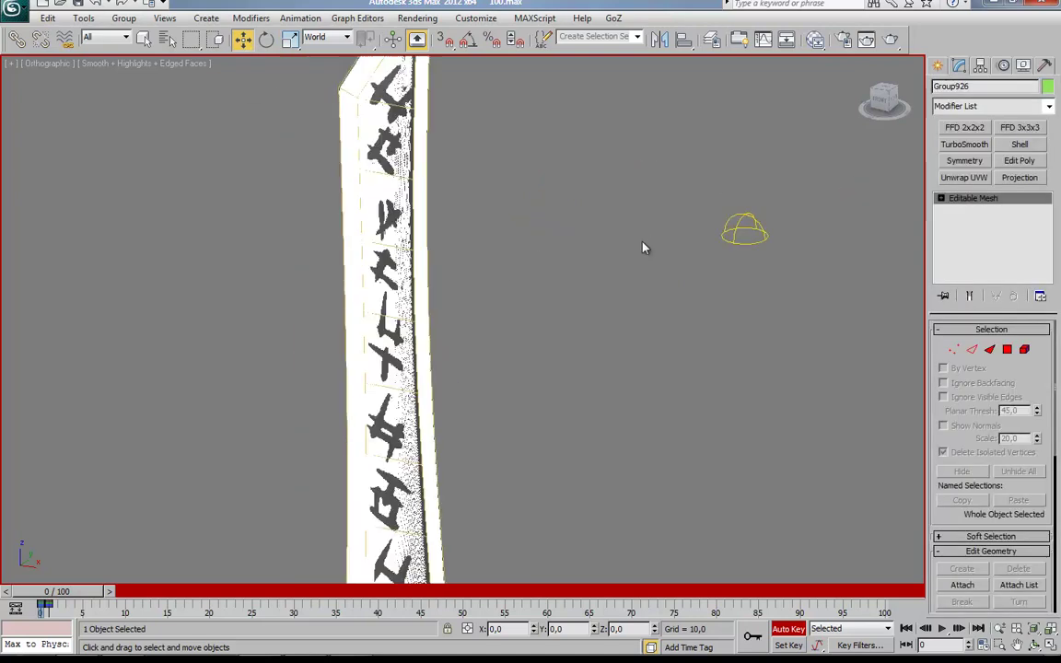
Switch the renderer's advanced lighting plugin to Light Tracer.
key("0")
left_click(272, 181)
left_click(336, 136)
left_click(242, 181)
left_click(212, 213)
left_click(241, 181)
left_click(194, 203)
left_click(599, 384)
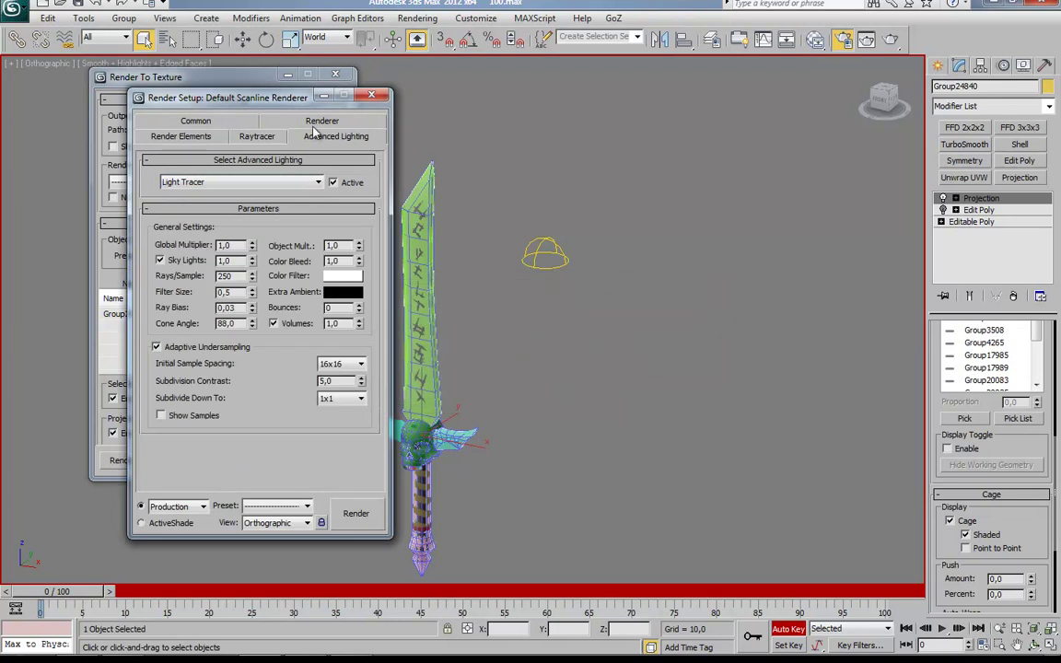
left_click(314, 121)
left_click(371, 94)
Add a CompleteMap bake element with an output size, start the bake, then cancel it.
scroll(297, 306, "down", 5)
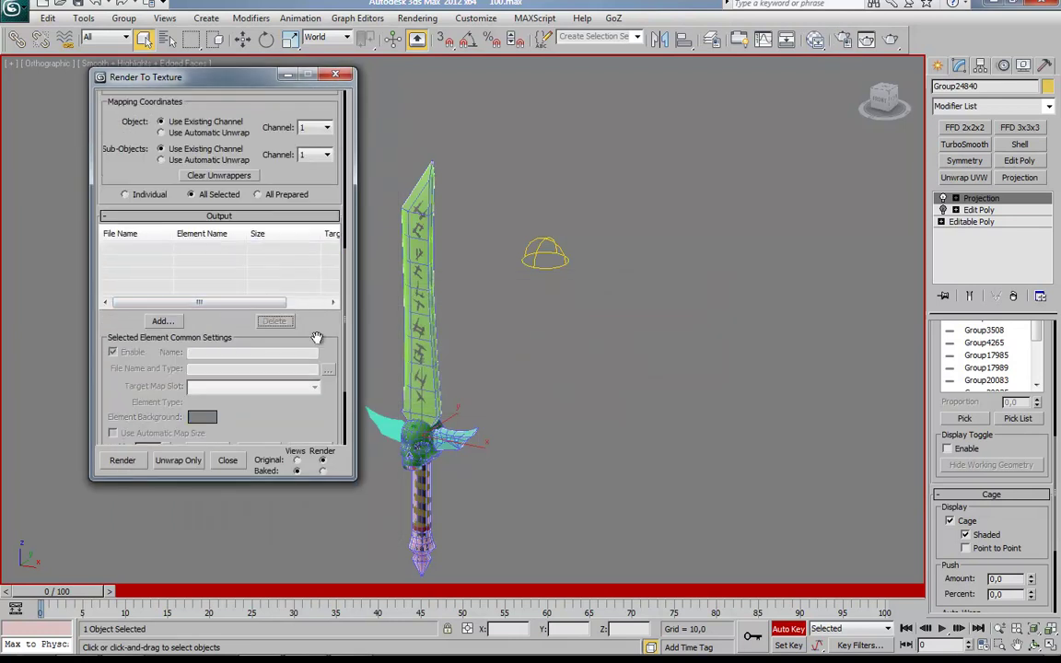
scroll(316, 337, "down", 3)
left_click(162, 256)
left_click(493, 268)
left_click(507, 398)
left_click(260, 393)
left_click(122, 461)
left_click(474, 439)
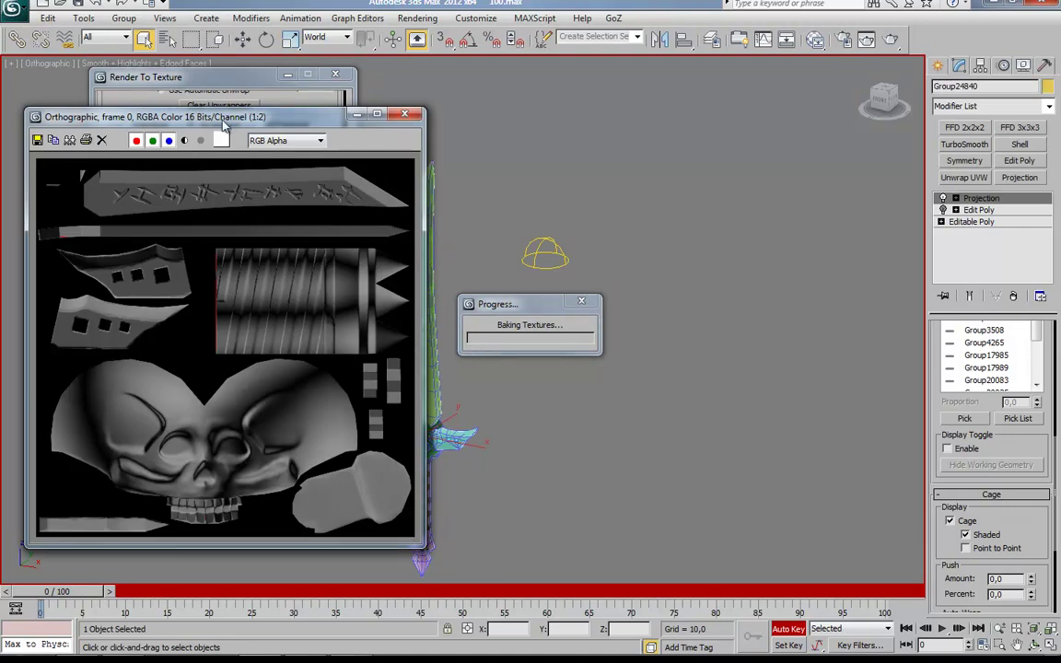
left_click_drag(223, 124, 280, 105)
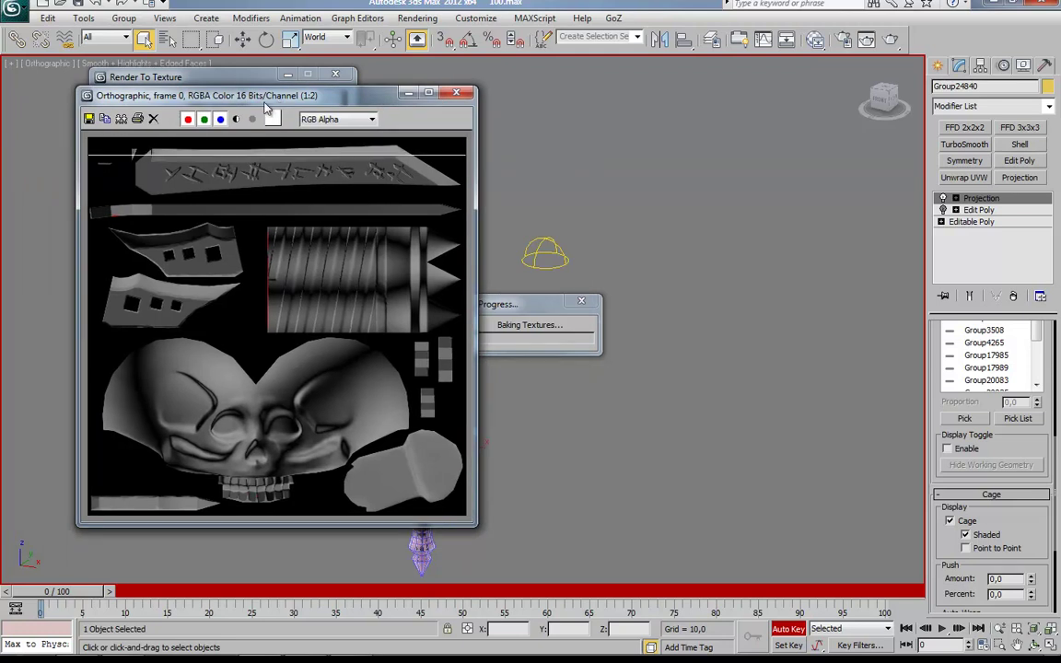
key("Escape")
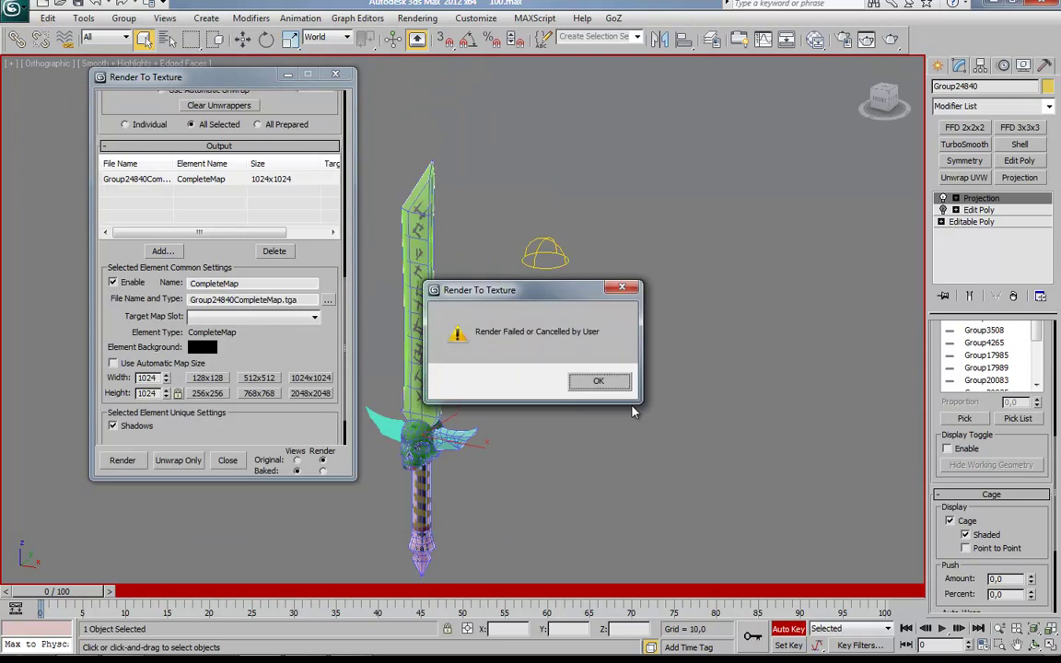
key("Return")
left_click(335, 73)
Select all sword parts and assign them a new white Standard material.
key("w")
left_click_drag(369, 117, 489, 583)
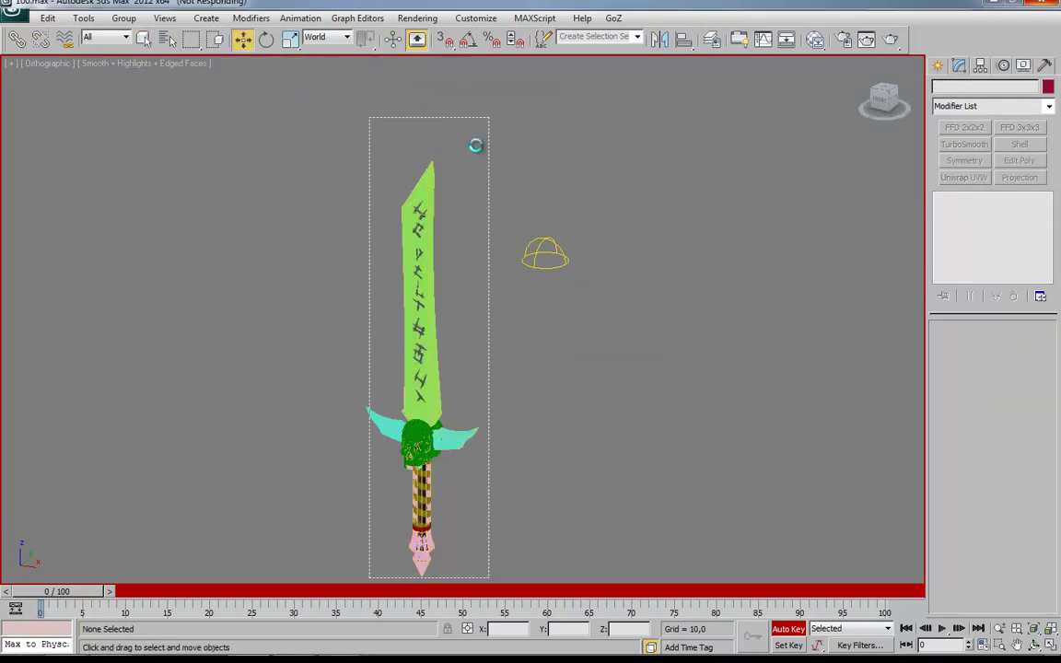
key("m")
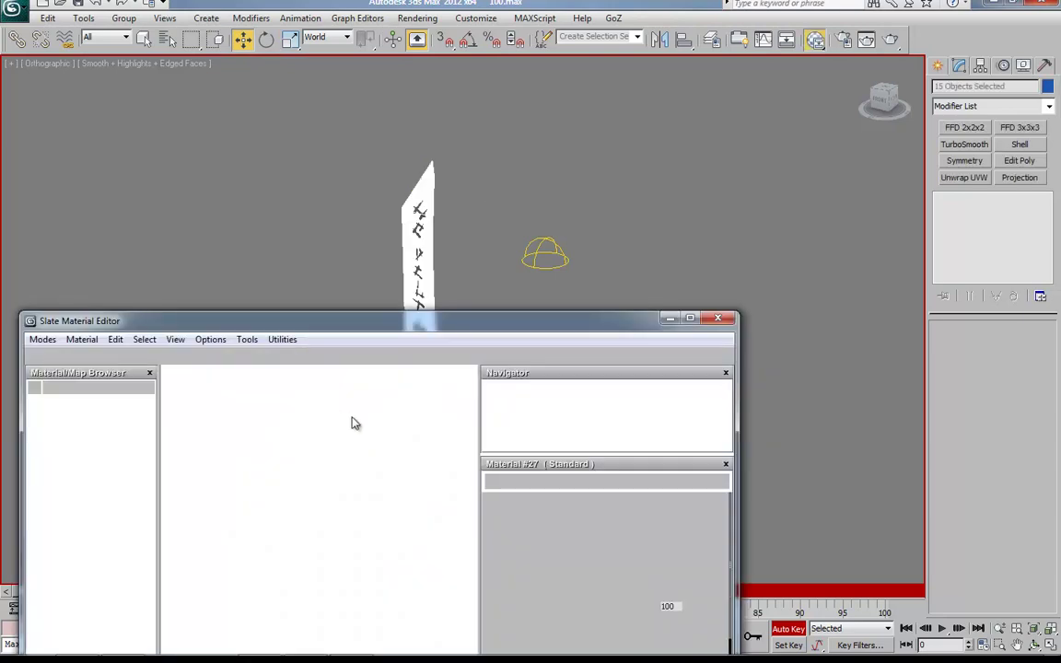
right_click(360, 431)
left_click(422, 445)
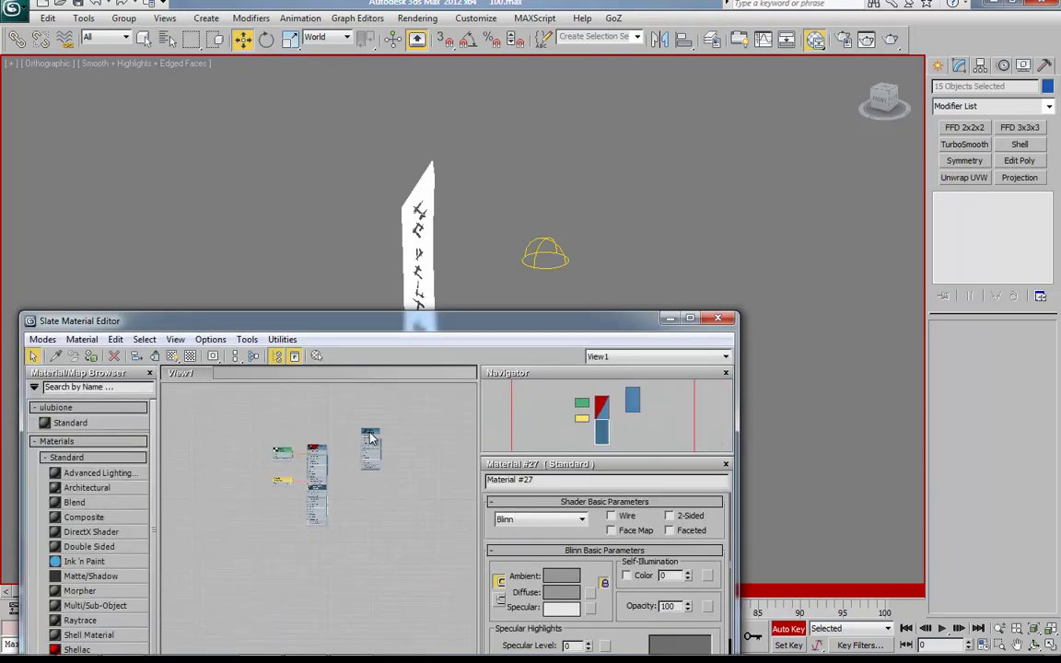
left_click_drag(433, 157, 433, 86)
left_click(540, 209)
left_click(717, 319)
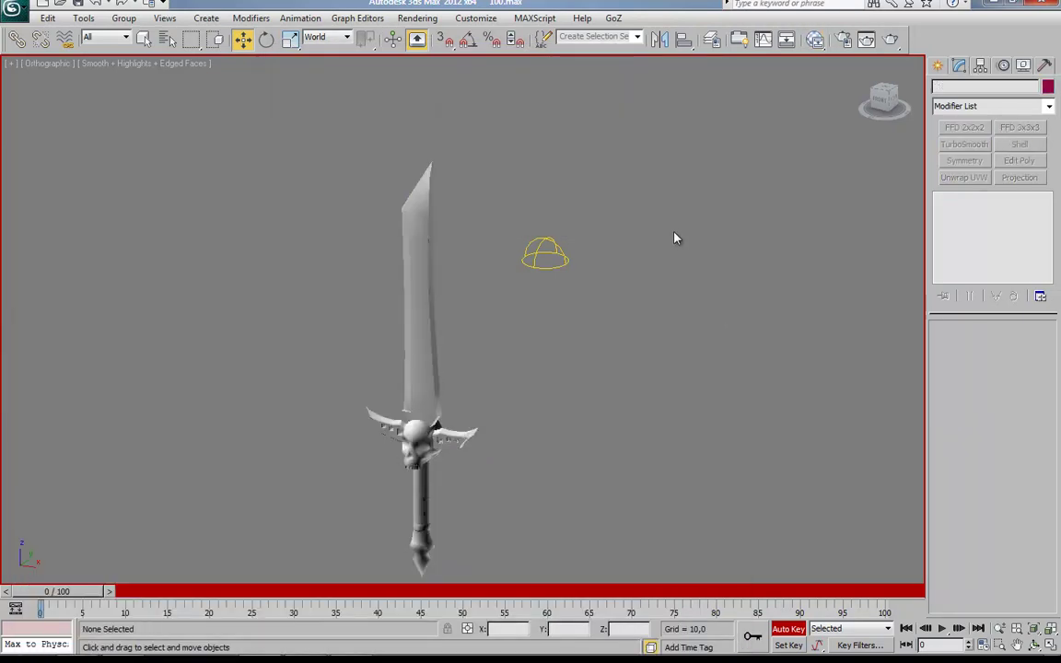
left_click(428, 219)
Bake the sword's CompleteMap texture and close the preview and baking dialog.
key("0")
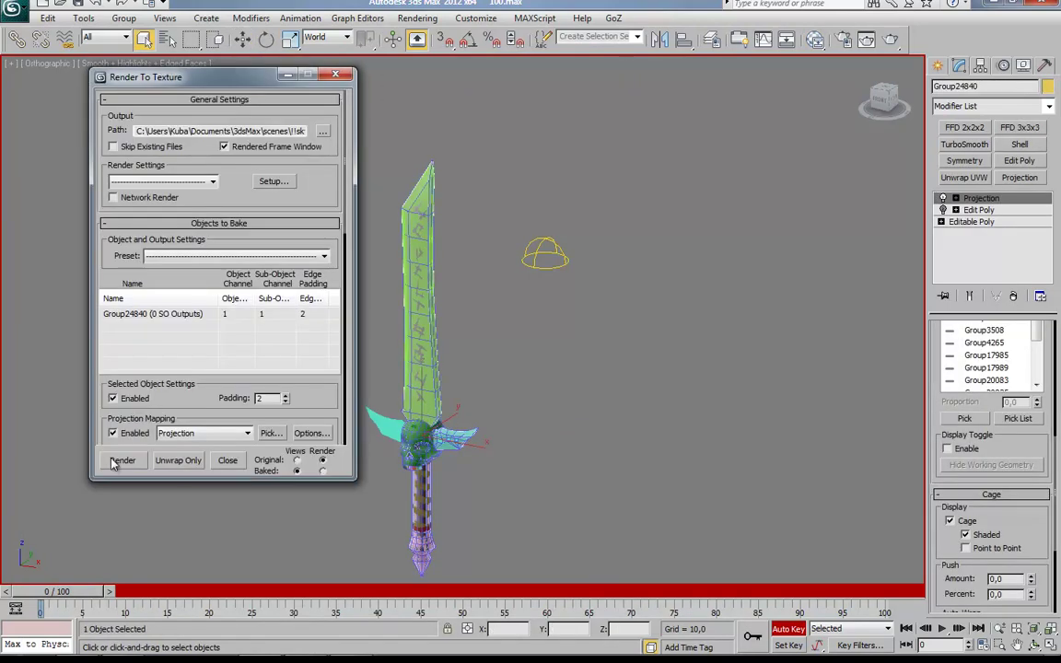
left_click(115, 461)
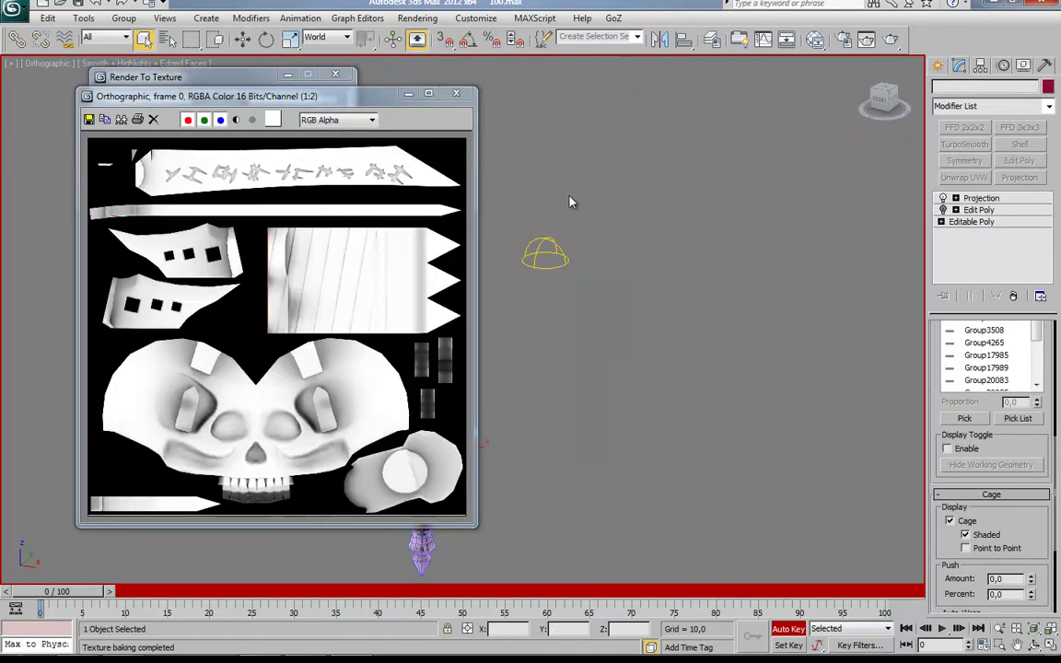
left_click(455, 93)
left_click(371, 77)
left_click(11, 8)
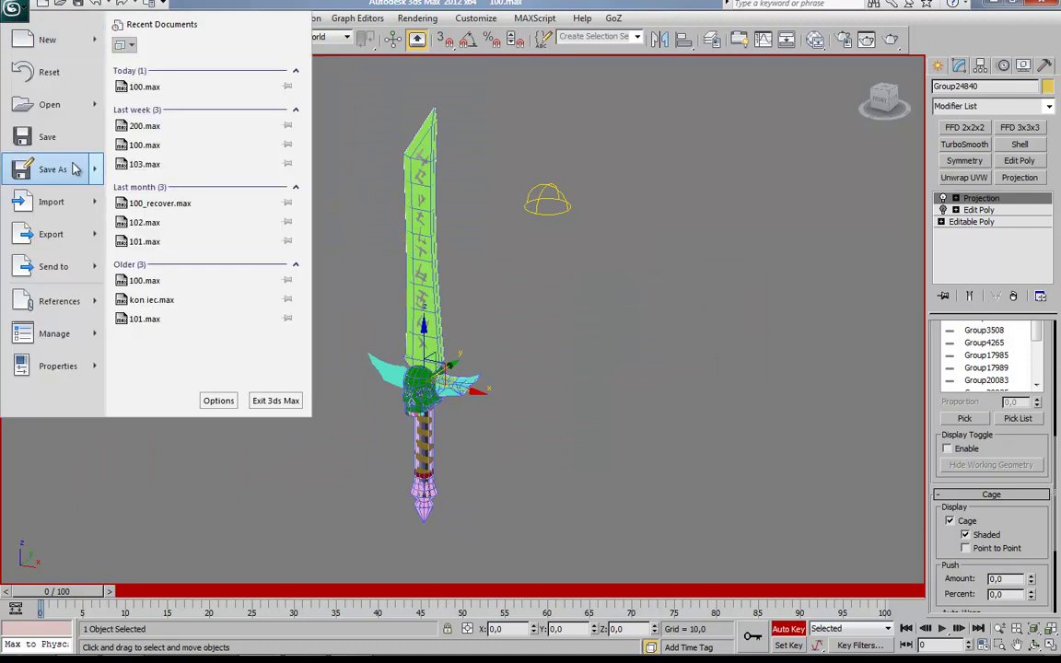
Save the scene as 101.max and collapse the sword to an editable poly.
left_click(76, 169)
left_click(473, 576)
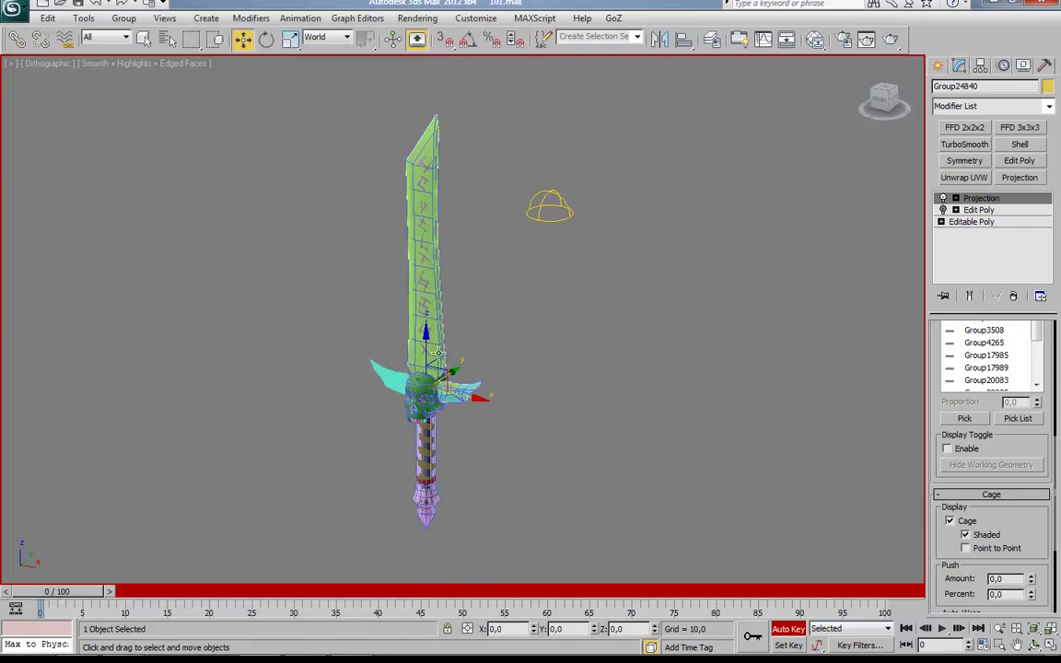
left_click(521, 285)
scroll(520, 285, "down", 2)
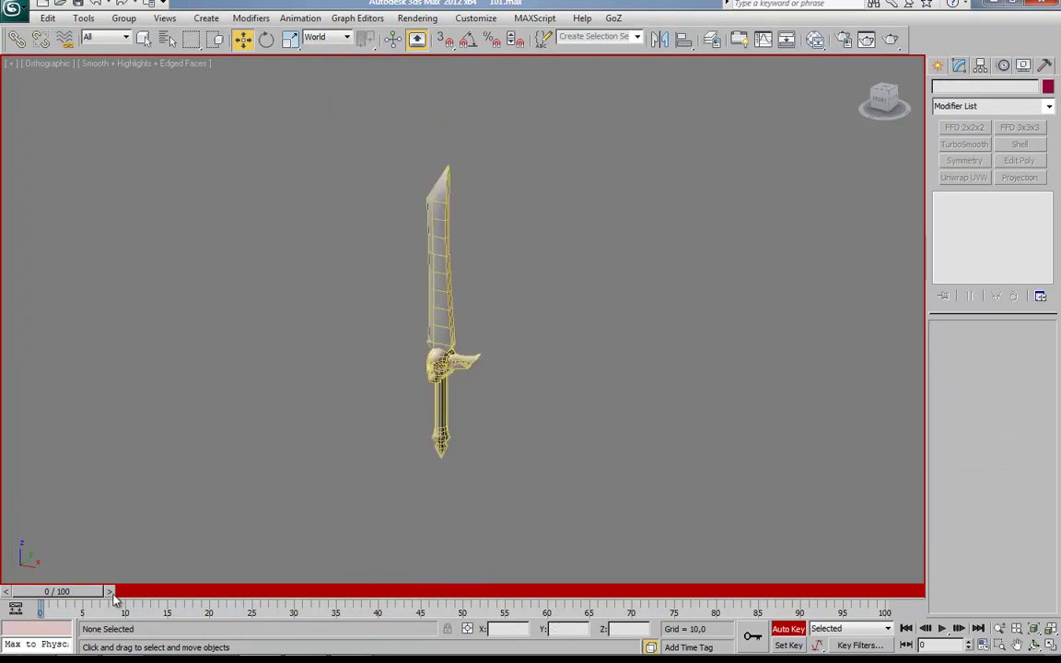
left_click(398, 299)
scroll(398, 299, "up", 5)
right_click(469, 199)
left_click(610, 344)
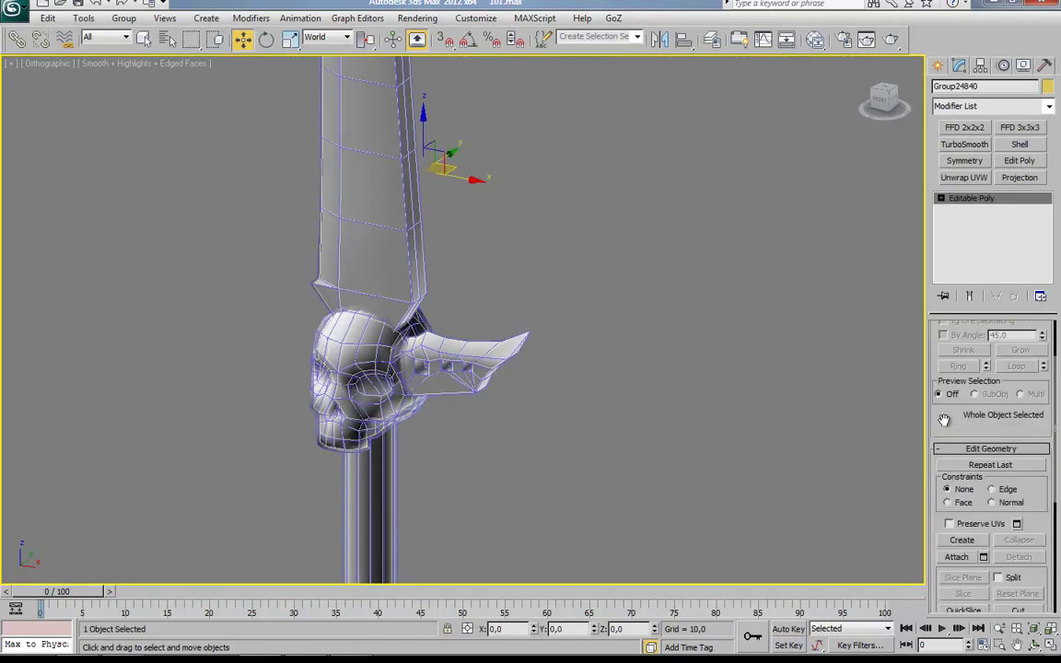
Detach the horn element as a clone and mirror a copy onto the skull's other side.
left_click(1024, 357)
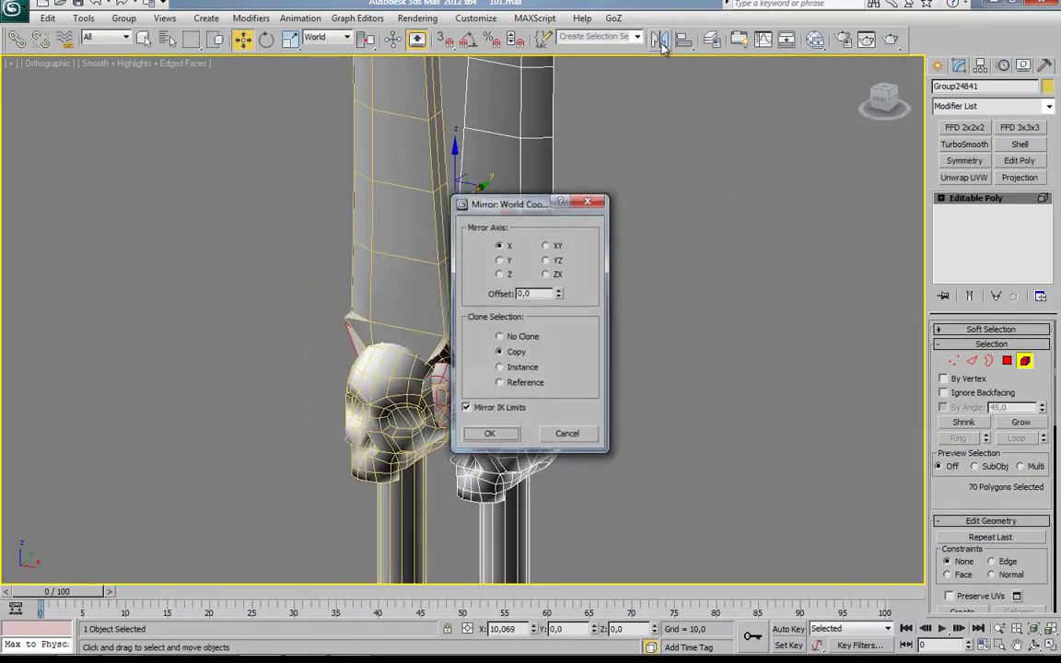
left_click_drag(932, 468, 932, 371)
left_click(1019, 532)
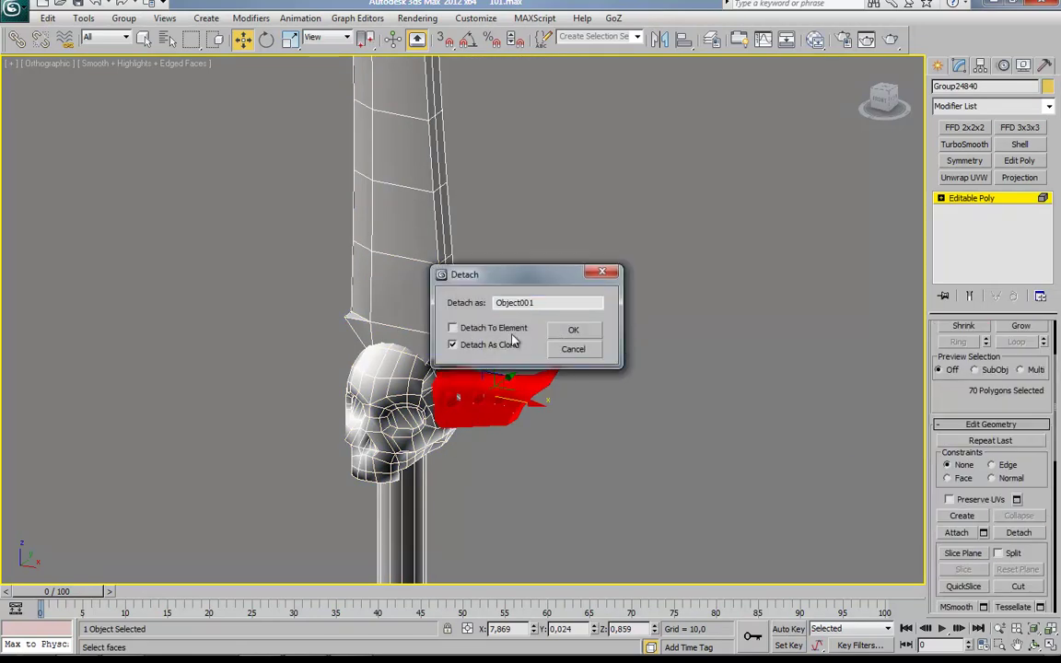
left_click(573, 330)
left_click(497, 391)
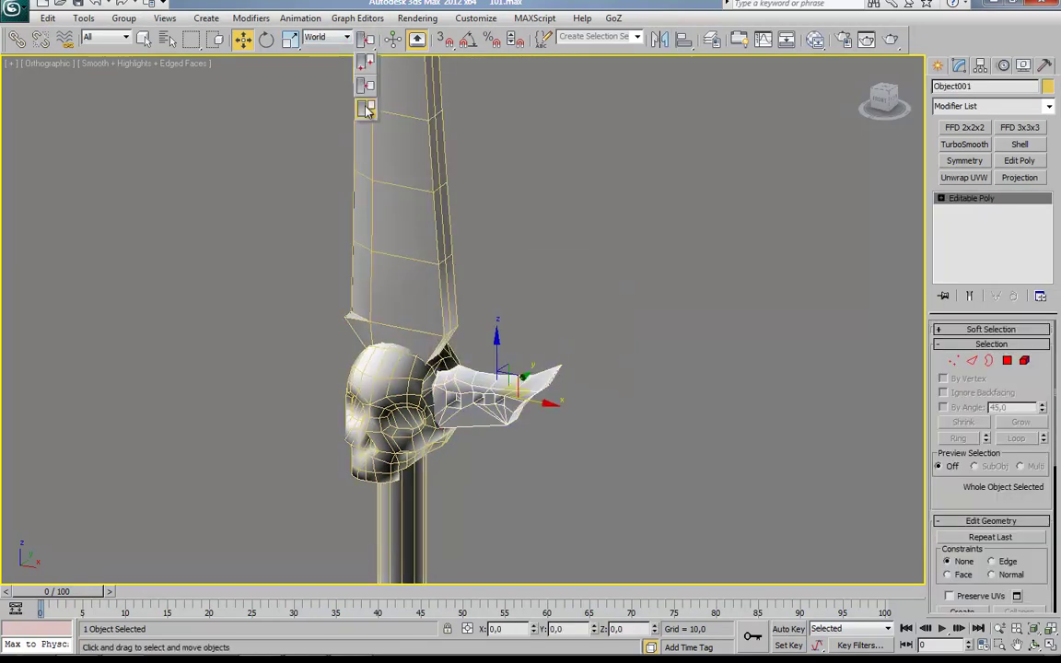
left_click(366, 109)
left_click(485, 433)
Isolate the sword, select the blade polygons and tip vertex, then add and remove a Symmetry modifier.
middle_click_drag(361, 66, 639, 319, "alt")
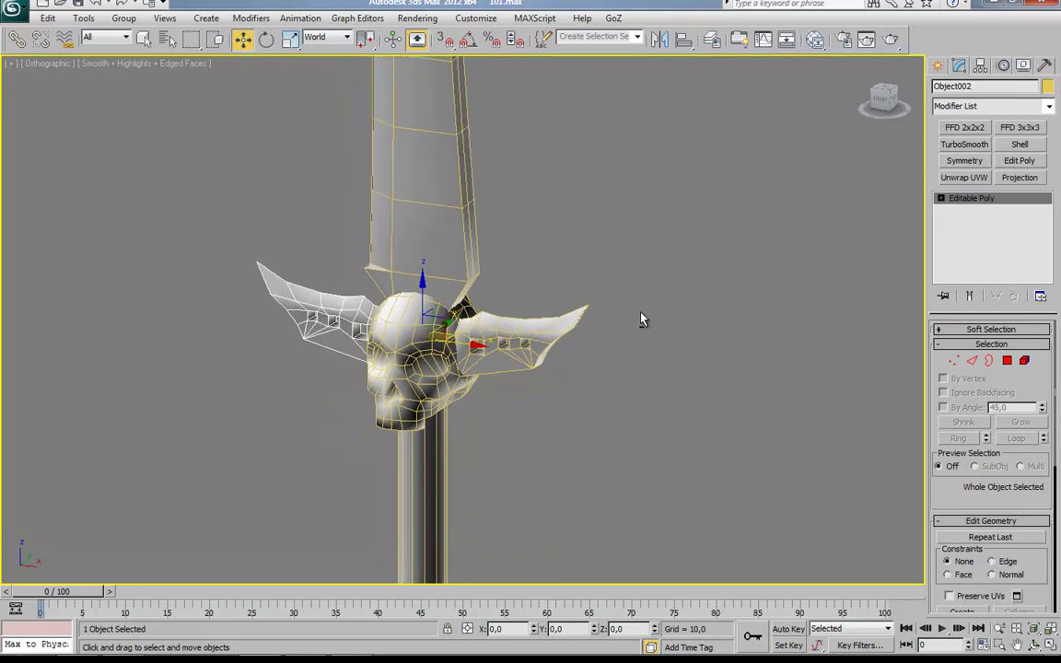
key("alt+w")
key("alt+q")
key("4")
left_click_drag(541, 233, 452, 295)
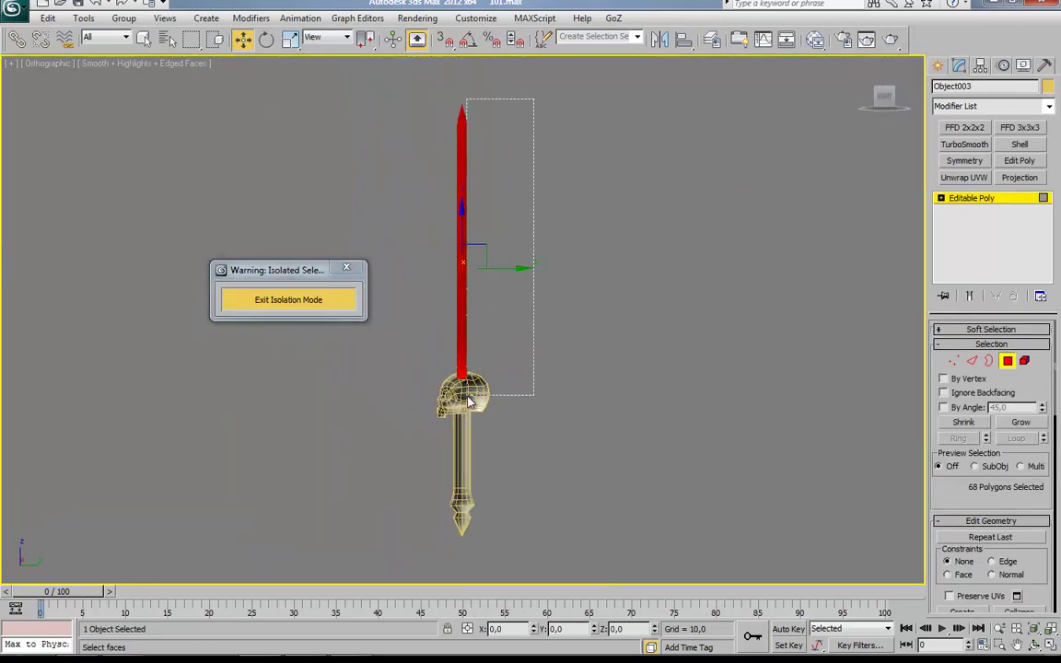
middle_click_drag(691, 379, 452, 324, "alt")
left_click(442, 273)
scroll(990, 415, "down", 5)
scroll(990, 276, "up", 5)
left_click(964, 160)
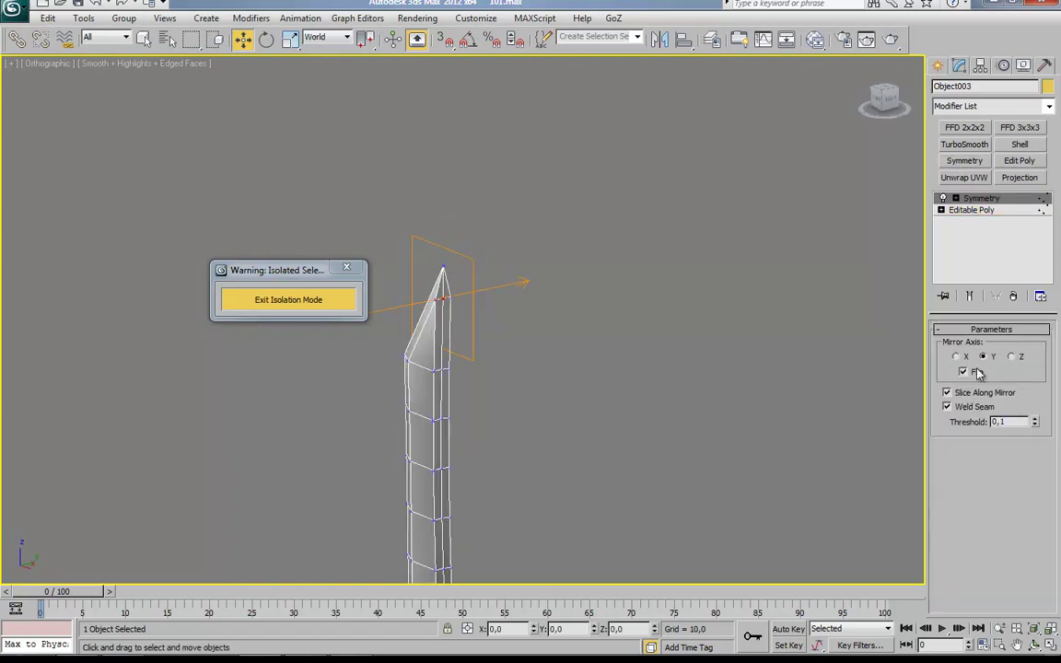
left_click(1013, 296)
Exit isolation and orbit the view to show the whole sword.
middle_click_drag(550, 398, 722, 268, "alt")
left_click(288, 299)
scroll(391, 408, "up", 3)
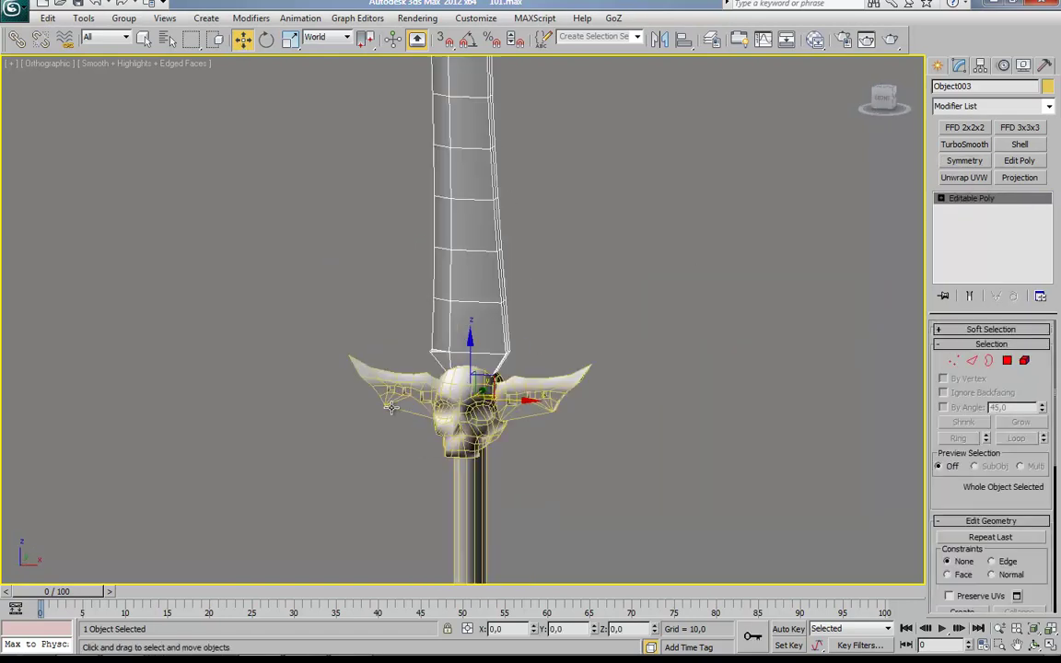
middle_click_drag(390, 408, 433, 396, "alt")
scroll(967, 545, "down", 2)
scroll(613, 358, "down", 3)
middle_click_drag(613, 358, 571, 332, "alt")
Open the Slate Material Editor and add a new Standard material node.
key("0")
key("m")
right_click(307, 467)
left_click(477, 469)
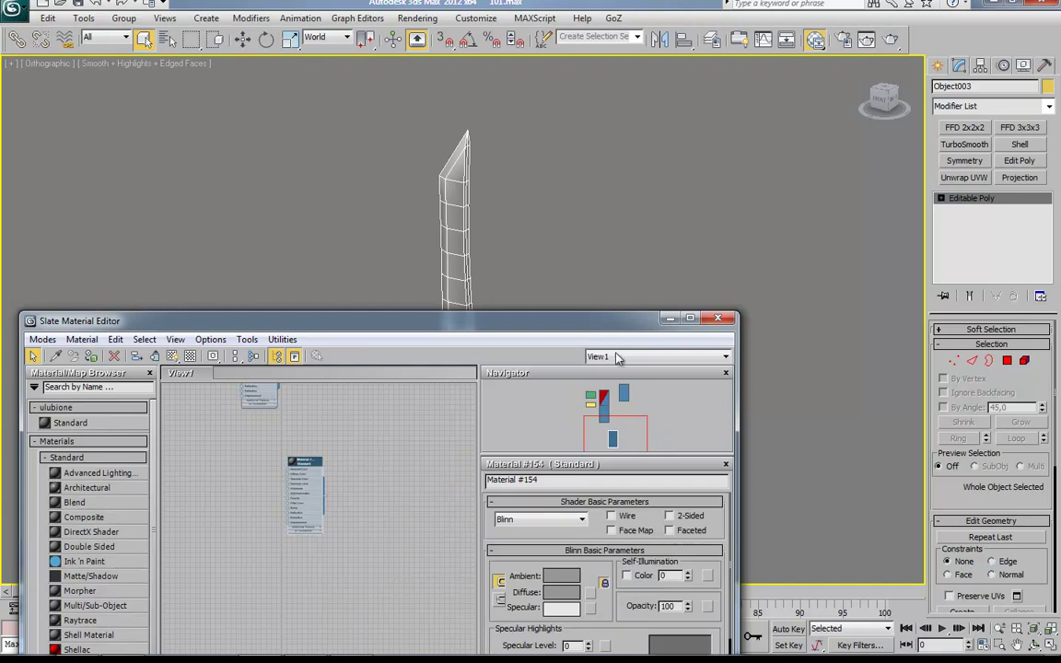
Add a DirectX Shader material node and show its parameters.
left_click_drag(276, 321, 289, 114)
right_click(370, 264)
left_click(211, 243)
scroll(146, 360, "down", 2)
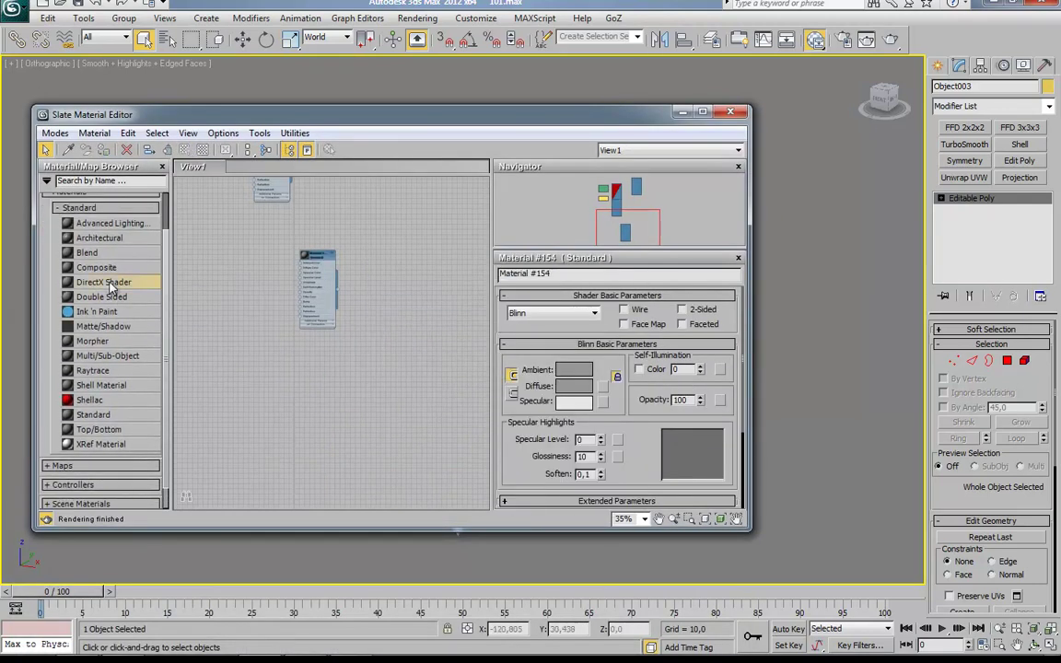
left_click_drag(103, 281, 258, 308)
double_click(348, 335)
Load the Xoliulshader_1.6_noshadows.fx effect into the DirectX Shader.
left_click(599, 313)
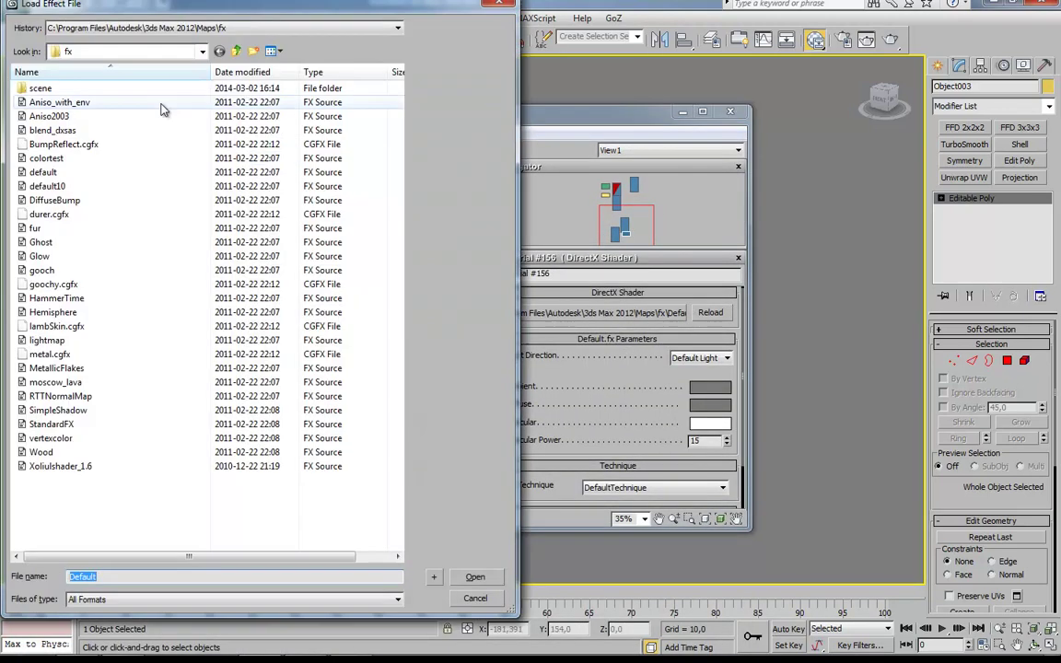
left_click(235, 50)
double_click(114, 107)
double_click(39, 87)
key("Escape")
left_click(598, 313)
double_click(83, 104)
left_click(107, 116)
double_click(107, 116)
Set the Diffuse Map to the baked CompleteMap TGA from the scenes/mapy folder.
left_click_drag(445, 114, 225, 139)
key("F4")
scroll(687, 383, "up", 3)
middle_click_drag(644, 440, 494, 440)
scroll(494, 440, "down", 5)
left_click(405, 471)
left_click(210, 87)
left_click(87, 139)
double_click(343, 129)
double_click(78, 127)
double_click(56, 234)
double_click(74, 130)
double_click(52, 129)
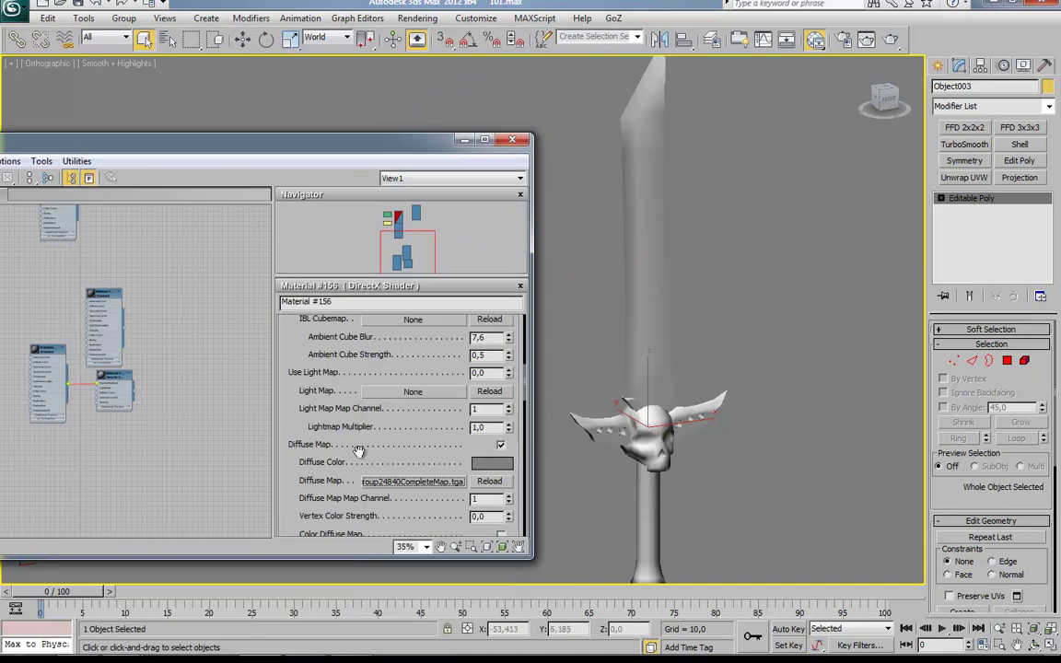
Assign the shader to the sword and set Group24840NormalsMap.tga as its normal map.
left_click_drag(66, 138, 370, 175)
left_click_drag(644, 175, 549, 89)
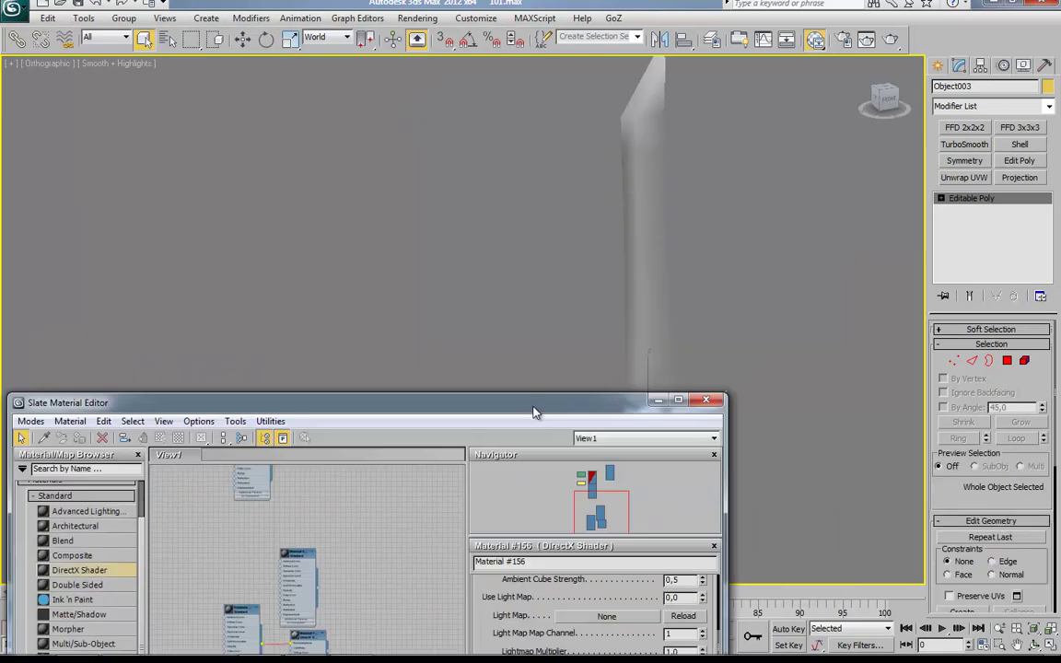
left_click(84, 127)
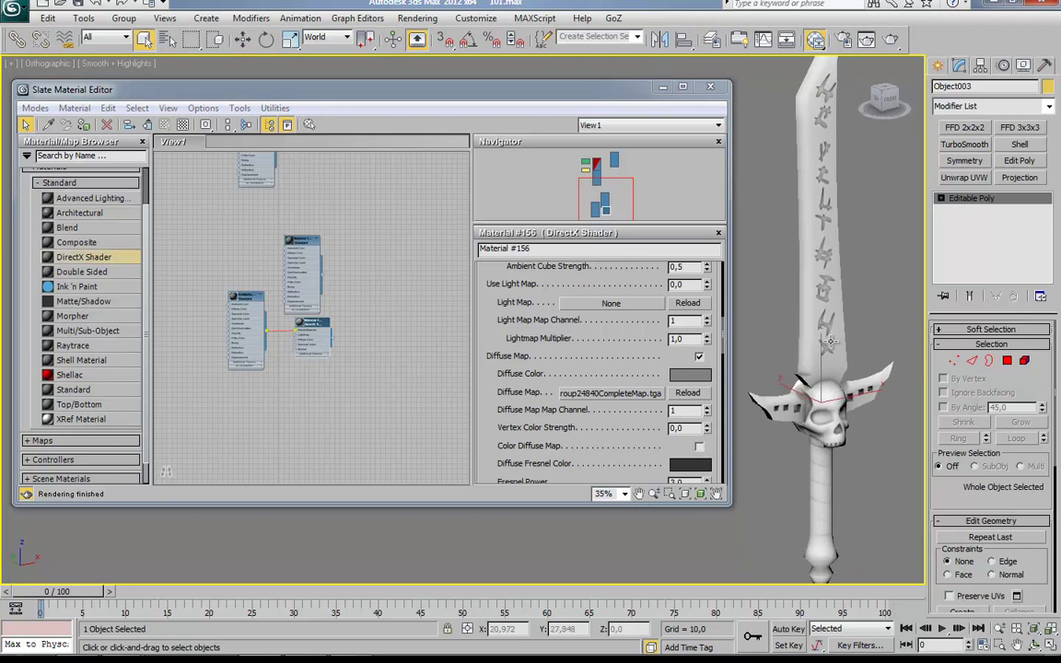
scroll(549, 402, "down", 5)
scroll(549, 403, "down", 3)
left_click(611, 403)
double_click(152, 138)
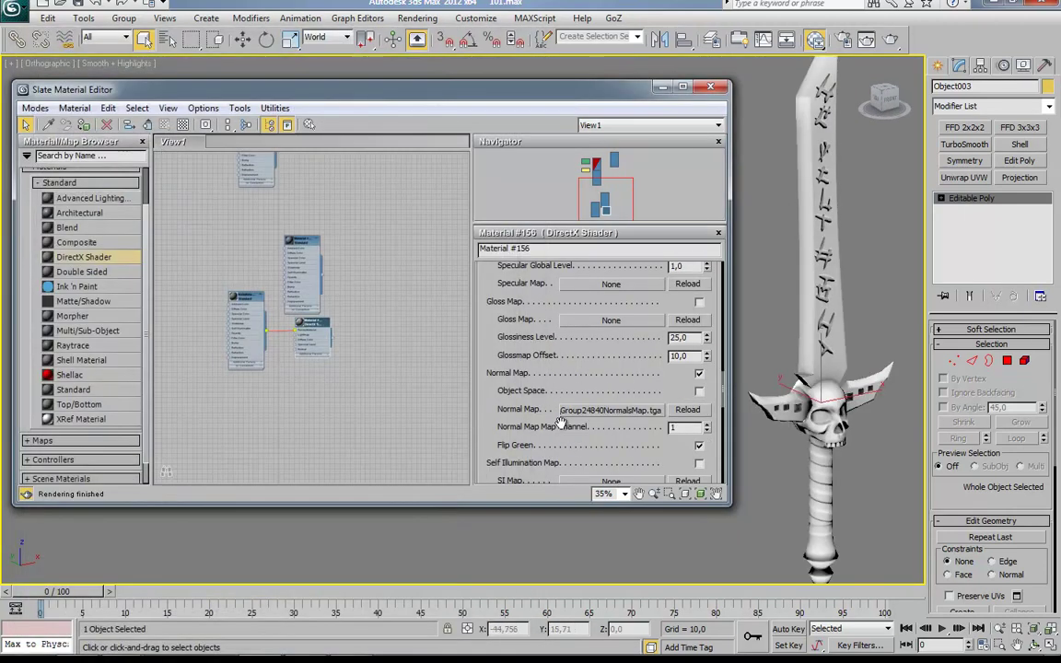
scroll(599, 426, "down", 2)
Close the material editor and orbit the single viewport until the sword stands upright.
key("m")
mouse_move(717, 372)
middle_mouse_down("alt")
mouse_move(664, 423)
mouse_move(694, 436)
middle_mouse_up("alt")
key("alt+w")
key("alt+w")
mouse_move(509, 350)
middle_mouse_down("alt")
mouse_move(616, 426)
mouse_move(668, 419)
mouse_move(680, 402)
middle_mouse_up("alt")
scroll(667, 419, "up", 3)
scroll(583, 371, "up", 3)
scroll(583, 371, "down", 5)
scroll(666, 367, "up", 4)
mouse_move(607, 409)
middle_mouse_down("alt")
mouse_move(684, 361)
mouse_move(439, 353)
middle_mouse_up("alt")
scroll(684, 360, "down", 4)
scroll(438, 353, "down", 3)
Orbit and zoom around the blade to inspect its normal-mapped runes and dark side.
key("e")
scroll(423, 435, "up", 3)
middle_click_drag(423, 436, 408, 366, "alt")
scroll(597, 438, "up", 4)
middle_click_drag(597, 439, 467, 450, "alt")
scroll(467, 450, "down", 4)
mouse_move(538, 412)
middle_mouse_down("alt")
mouse_move(629, 373)
mouse_move(542, 476)
mouse_move(69, 109)
middle_mouse_up("alt")
scroll(521, 371, "up", 4)
scroll(521, 372, "up", 2)
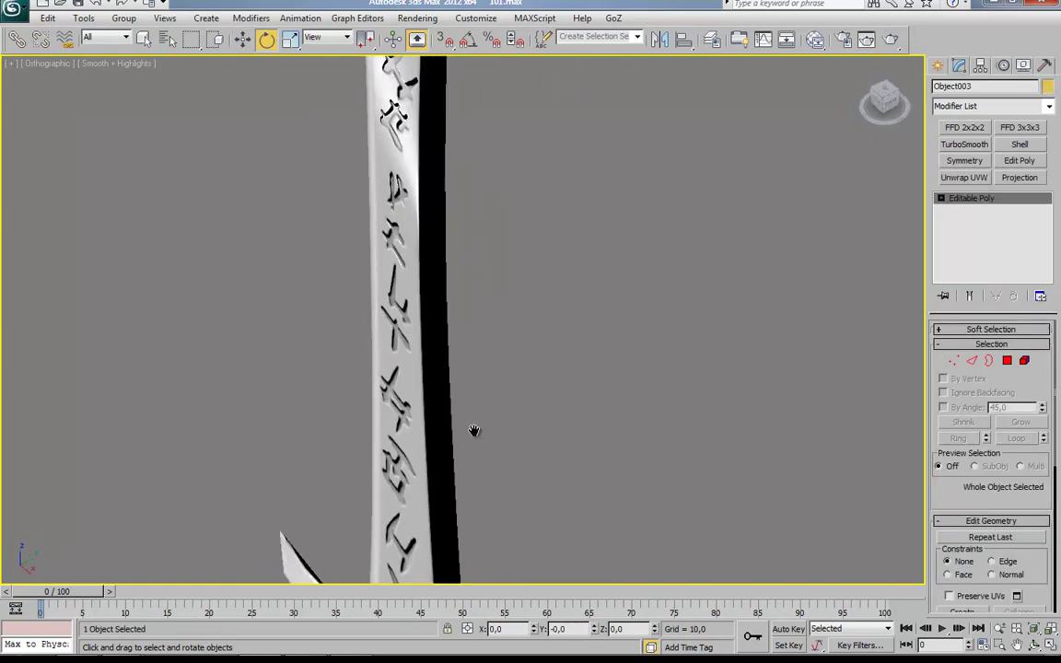